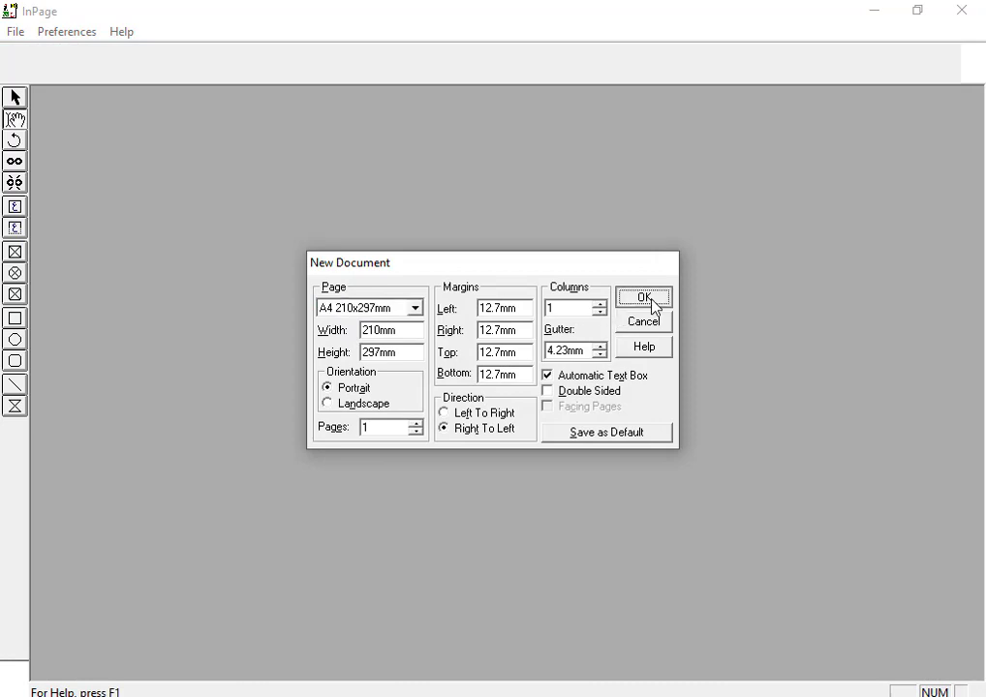
Create a one-page A4 portrait document with right-to-left direction and one column, and set its general measurement units to inches
{"action": "left_click", "coordinate": [645, 297]}
{"action": "left_click", "coordinate": [68, 32]}
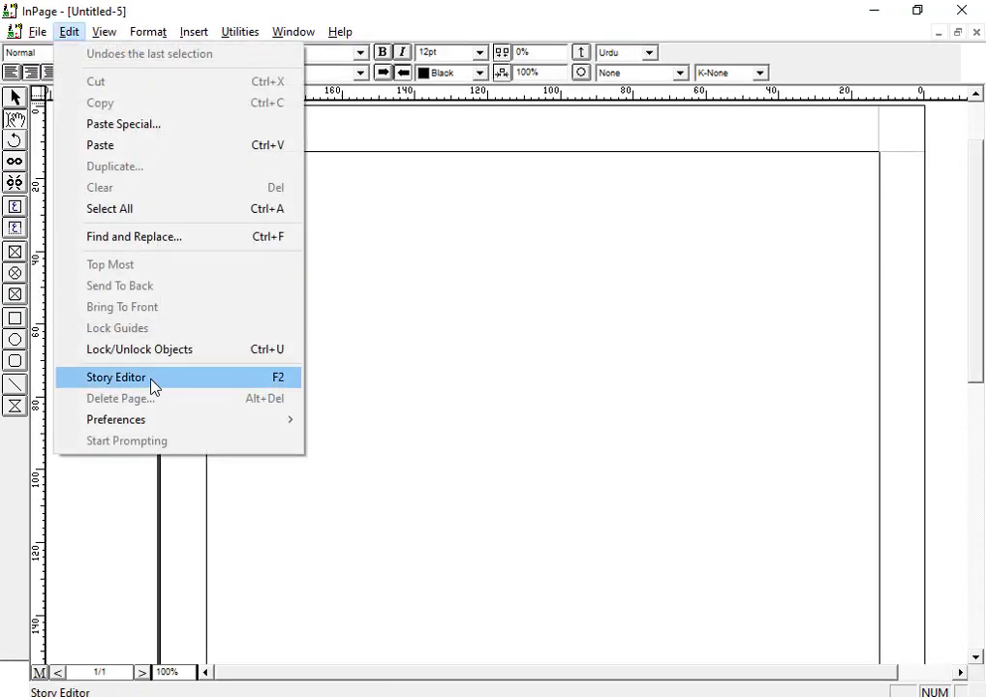
{"action": "mouse_move", "coordinate": [171, 419]}
{"action": "left_click", "coordinate": [360, 441]}
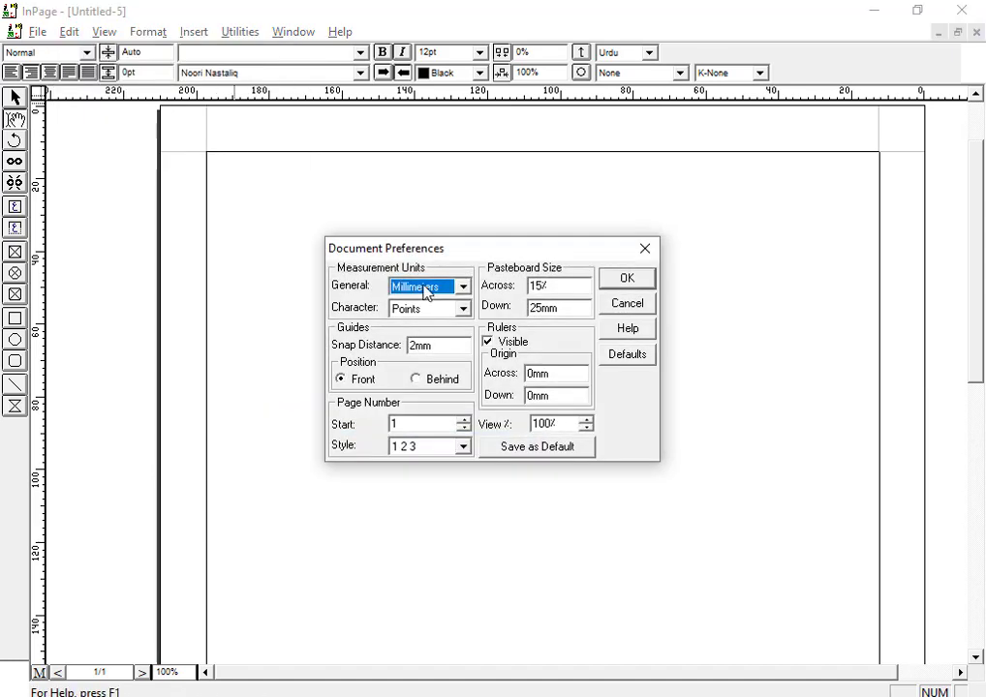
{"action": "left_click", "coordinate": [435, 294]}
{"action": "left_click", "coordinate": [432, 305]}
{"action": "left_click", "coordinate": [630, 281]}
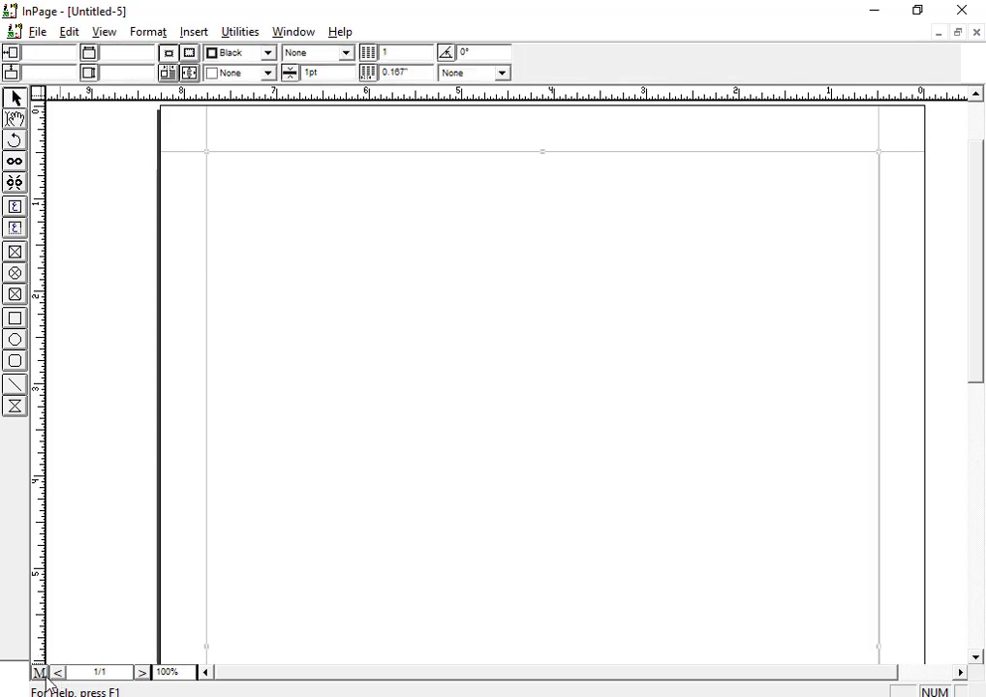
Move both side edges of the page's text box inward, narrowing it to about 6.25 inches and about 1 inch from the page's right edge
{"action": "scroll", "coordinate": [329, 462], "scroll_direction": "down", "scroll_amount": 3}
{"action": "left_click", "coordinate": [190, 421]}
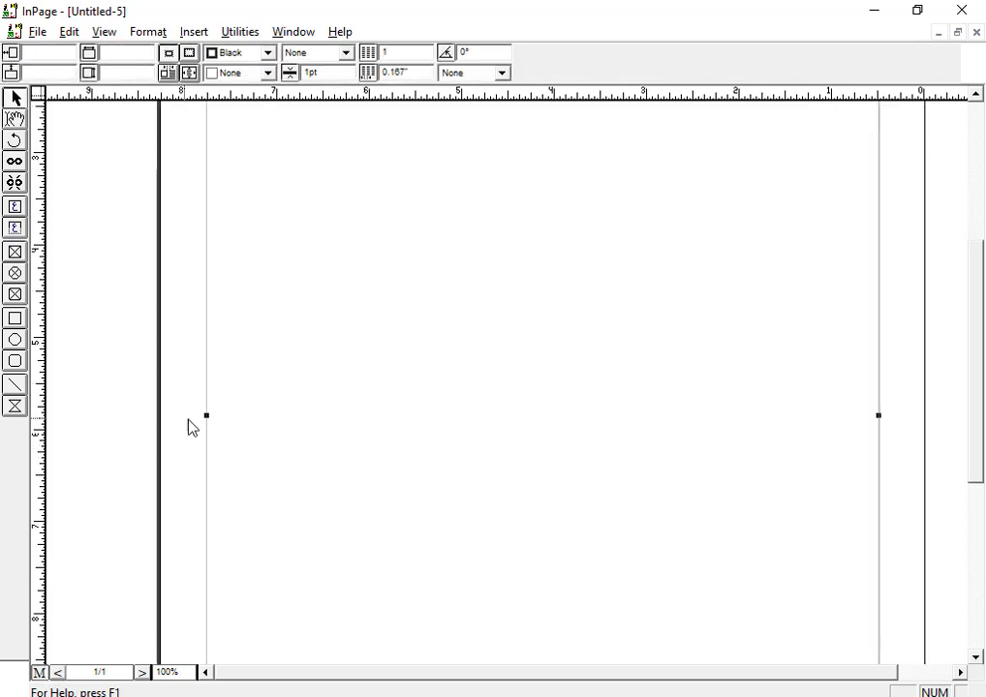
{"action": "left_click_drag", "start_coordinate": [205, 417], "coordinate": [253, 419]}
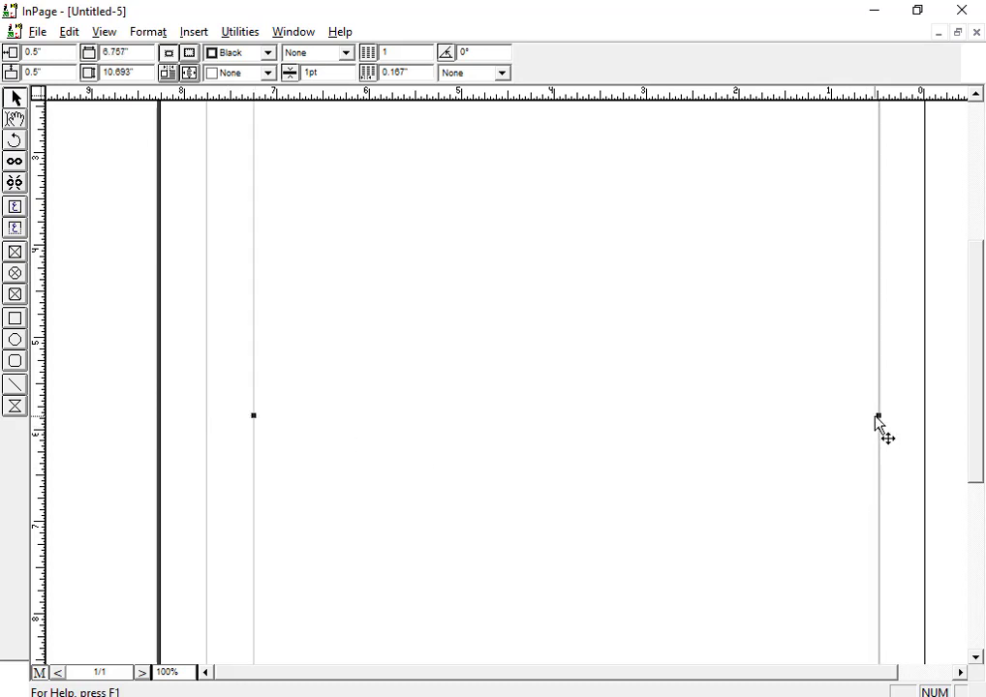
{"action": "left_click_drag", "start_coordinate": [877, 415], "coordinate": [831, 413]}
Lower the text box's top edge to about 0.75 inch from the page top and raise its bottom edge slightly
{"action": "scroll", "coordinate": [616, 385], "scroll_direction": "up", "scroll_amount": 3}
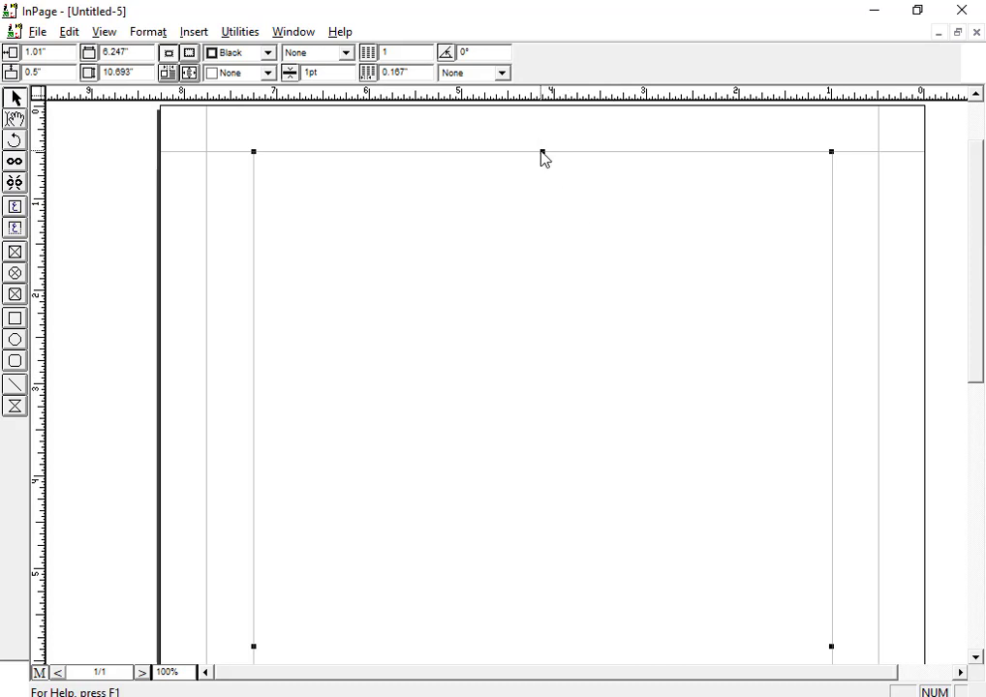
{"action": "left_click_drag", "start_coordinate": [543, 155], "coordinate": [543, 176]}
{"action": "scroll", "coordinate": [579, 194], "scroll_direction": "down", "scroll_amount": 5}
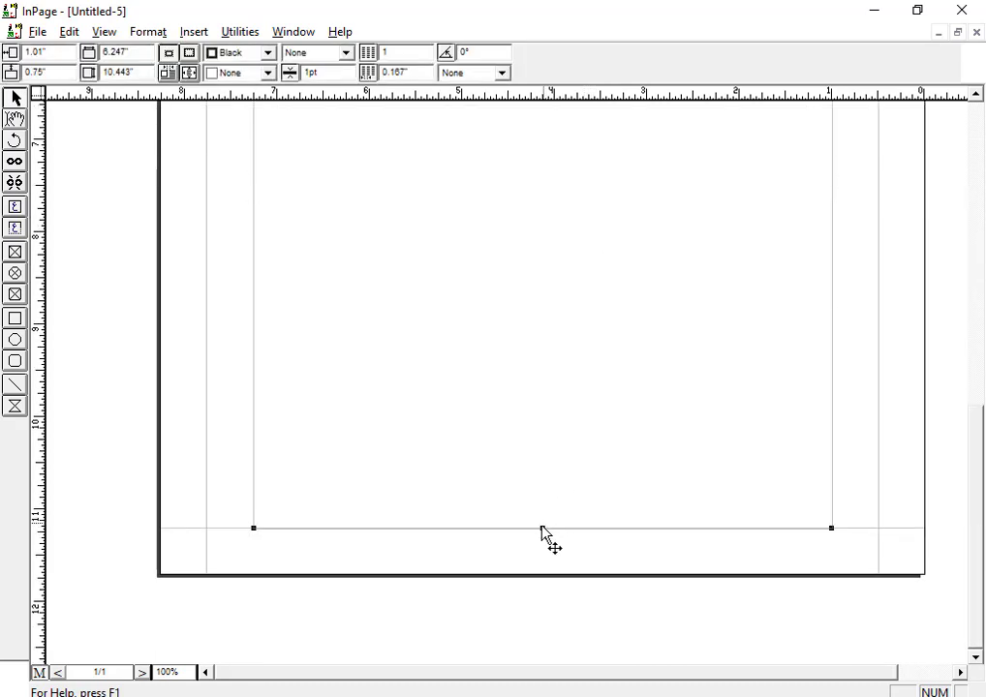
{"action": "left_click_drag", "start_coordinate": [541, 528], "coordinate": [543, 501]}
{"action": "left_click", "coordinate": [66, 599]}
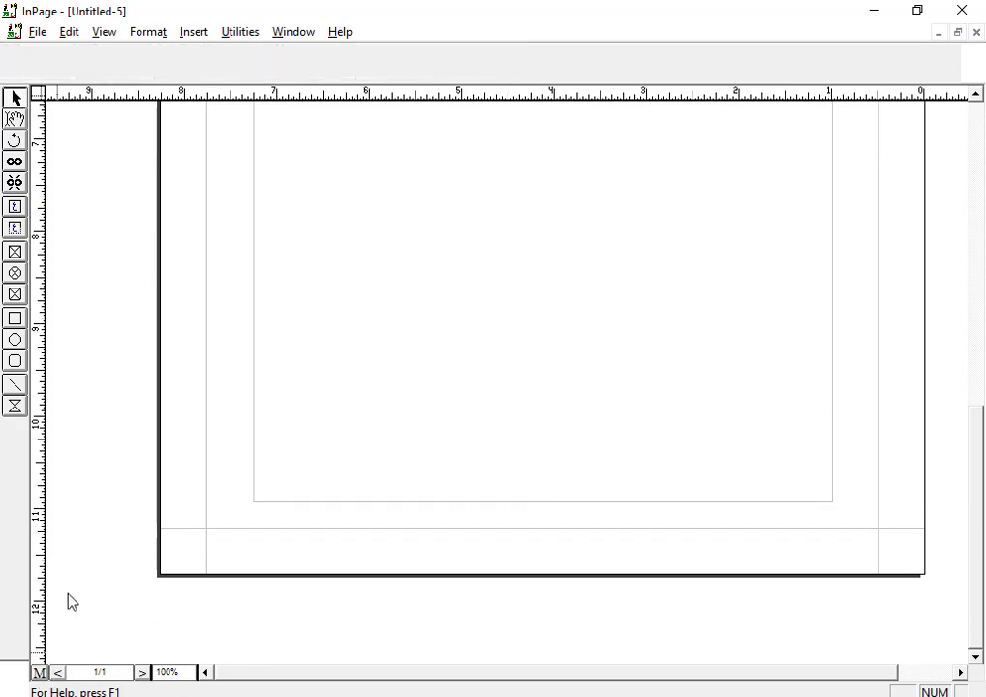
Place the text cursor in the resized text box and set the font size to 16 pt
{"action": "scroll", "coordinate": [533, 358], "scroll_direction": "up", "scroll_amount": 8}
{"action": "left_click", "coordinate": [12, 97]}
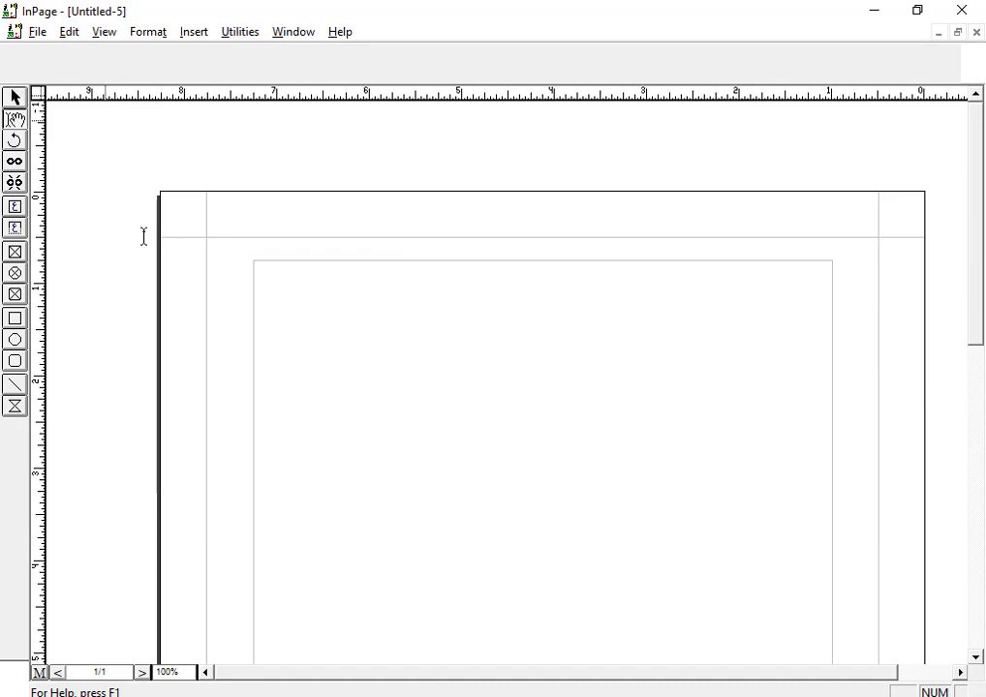
{"action": "left_click", "coordinate": [363, 344]}
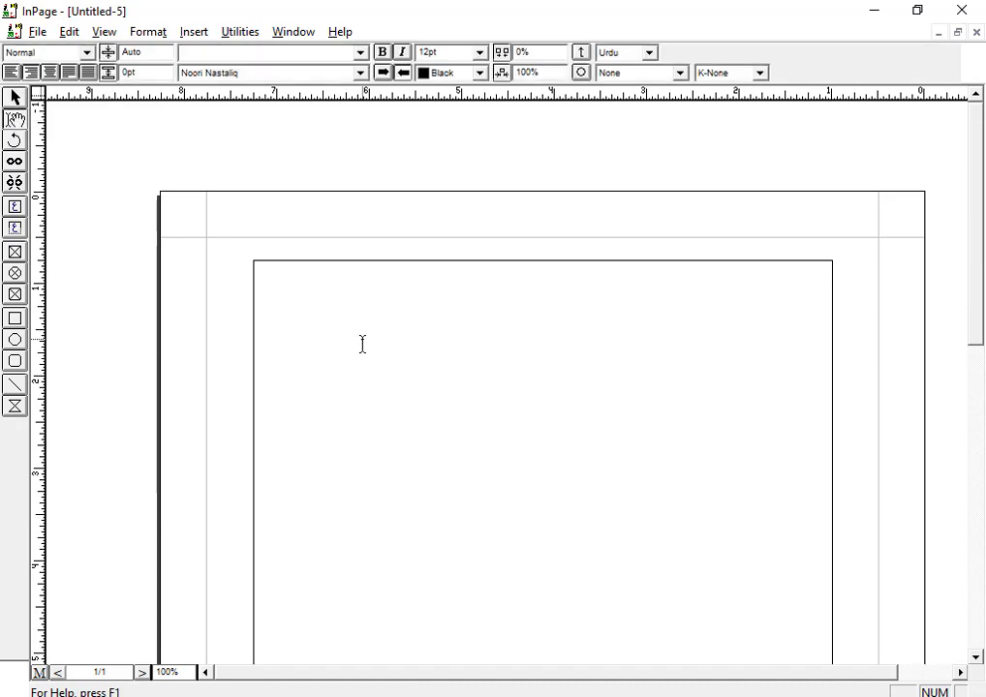
{"action": "left_click", "coordinate": [455, 51]}
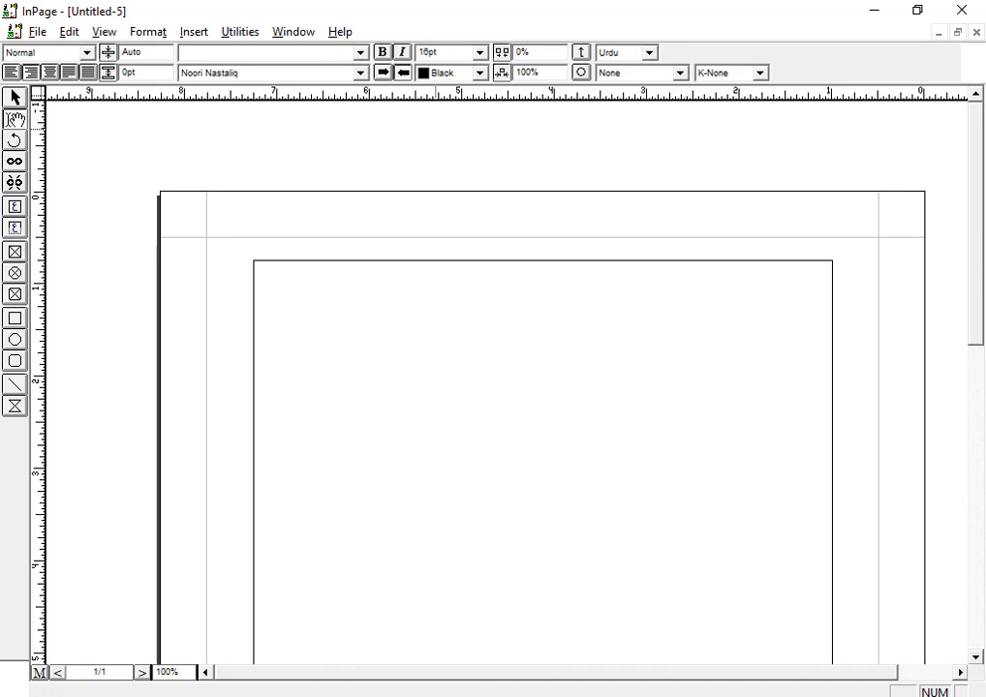
Enter the title lines "تعارف چار سالہ کورس برائے حفاظ طلبہ کرام" and "المنیر مرکز تعلیم و تربیت فاؤنڈیشن (رجسٹرڈ)"
{"action": "right_click", "coordinate": [436, 357]}
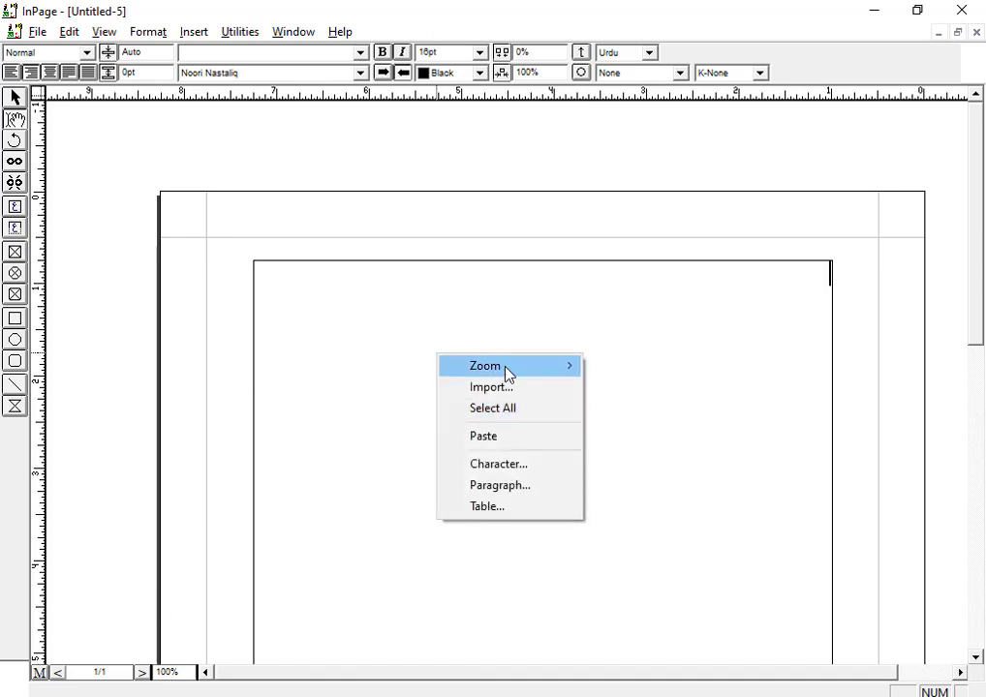
{"action": "mouse_move", "coordinate": [524, 369]}
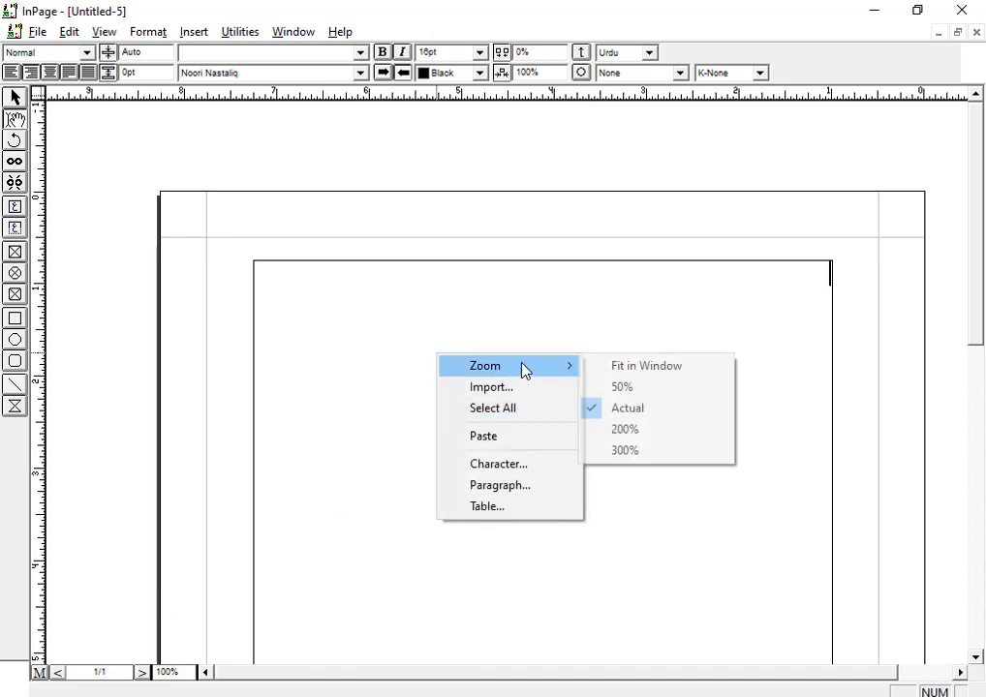
{"action": "left_click", "coordinate": [624, 429]}
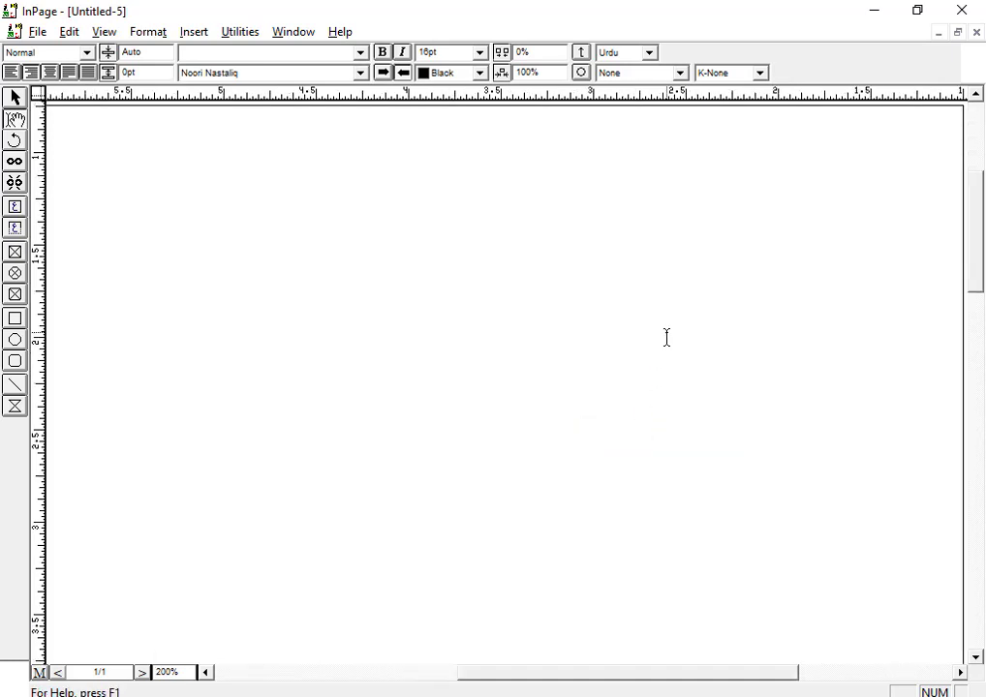
{"action": "type", "text": "تعارف چار سالہ کورس برائے حفاظ طلبہ کرام"}
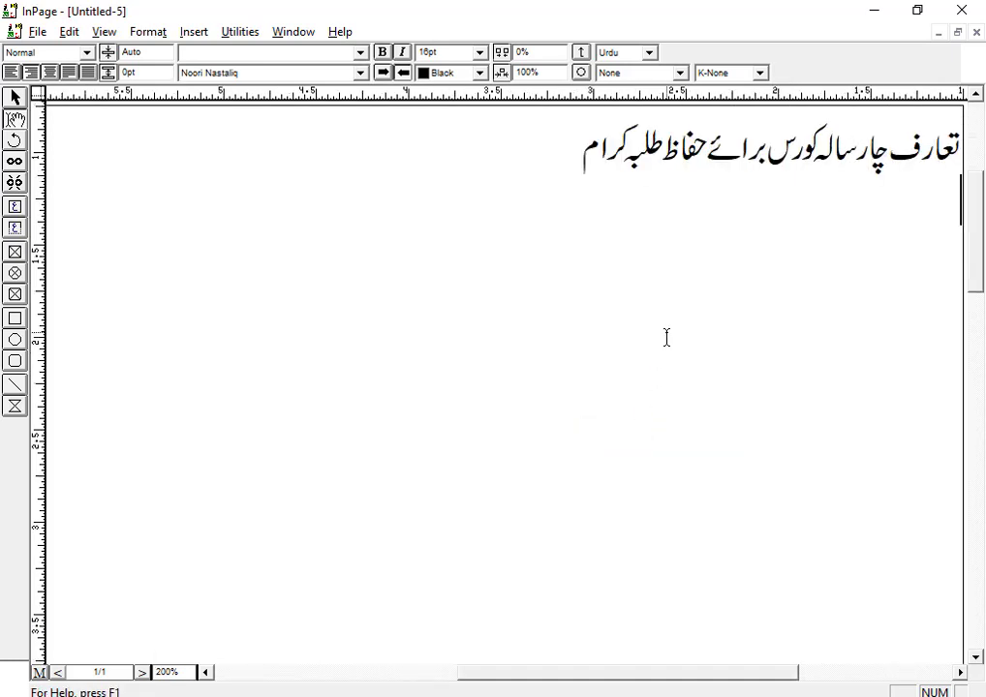
{"action": "key", "text": "Return"}
{"action": "type", "text": "المنیر مرکز تعلیم و تربیت فاؤنڈیشن (رجسٹرڈ)"}
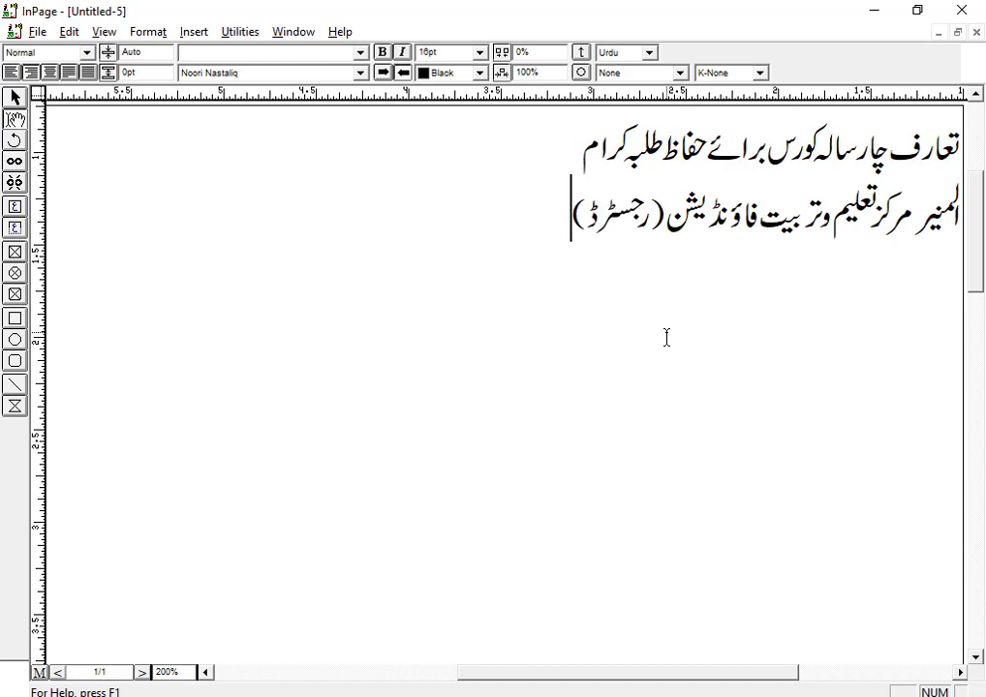
Add the heading "شرائط داخلہ" and below it the tab-separated items "ختہ حفظ قرآن کریم۔", "پرائمری پاس یا پرائمری کی استعداد۔" and "عمر 13 سال"
{"action": "key", "text": "Return"}
{"action": "type", "text": "شرائط داخلہ"}
{"action": "key", "text": "Return"}
{"action": "type", "text": "ختم حفظ قرآن کریم۔"}
{"action": "key", "text": "Tab"}
{"action": "type", "text": "پرائ"}
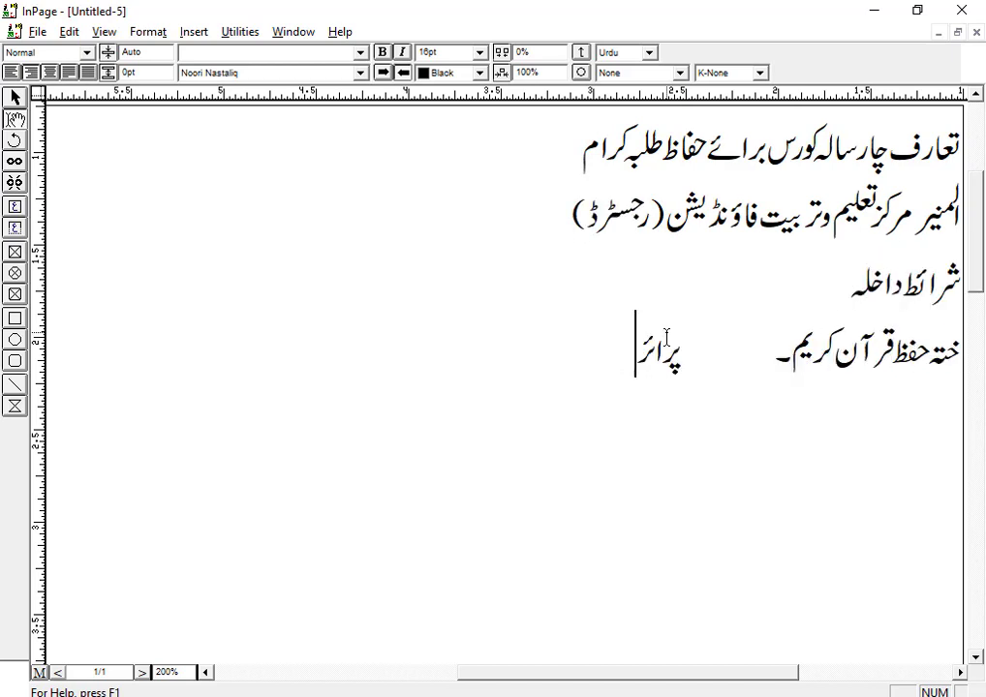
{"action": "type", "text": "مری پاس یا پرائمری کی استعداد۔"}
{"action": "key", "text": "Tab"}
{"action": "type", "text": "عمر 13 سال"}
Add the line "حفاظ طلبہ کرام کے لیے چار سالہ کورس:" below the admission conditions, correcting its mistyped beginning
{"action": "key", "text": "Return"}
{"action": "type", "text": "حفاظ طلبہ کرا"}
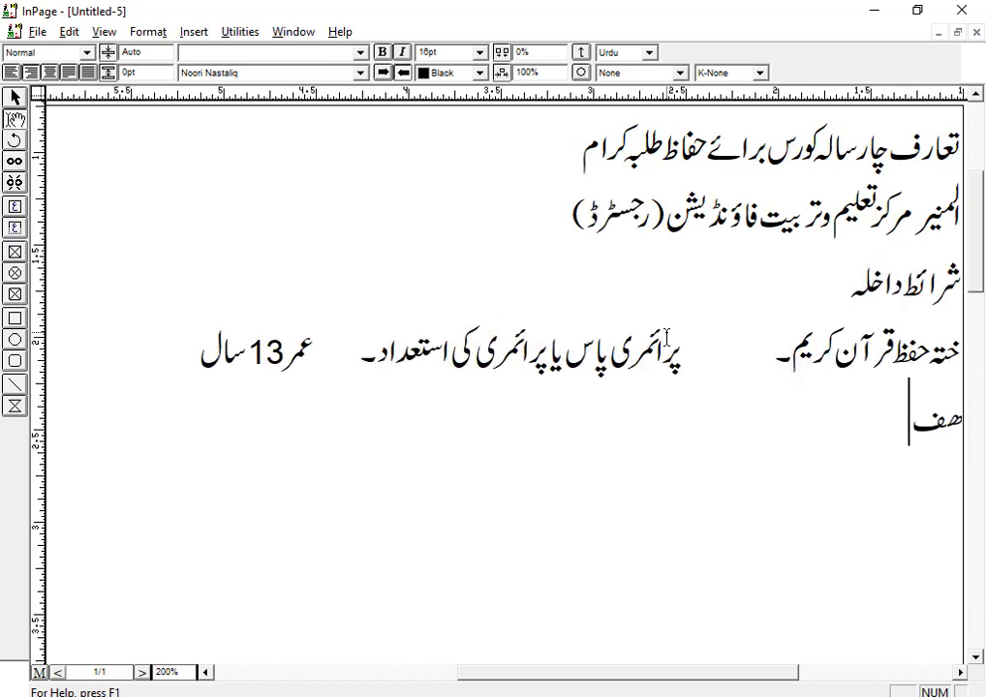
{"action": "key", "text": "BackSpace"}
{"action": "key", "text": "BackSpace"}
{"action": "key", "text": "BackSpace"}
{"action": "key", "text": "BackSpace"}
{"action": "key", "text": "BackSpace"}
{"action": "key", "text": "BackSpace"}
{"action": "key", "text": "BackSpace"}
{"action": "type", "text": "ب"}
{"action": "key", "text": "BackSpace"}
{"action": "type", "text": "لبہ کرام کے لیے چار سالہ کورس:"}
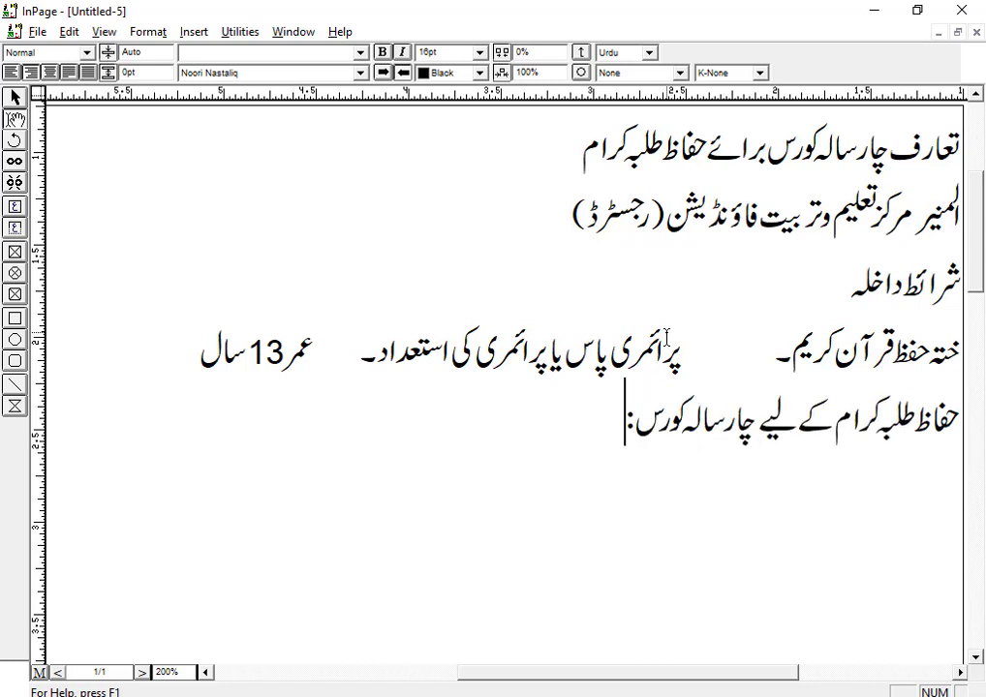
Insert a table with one row and three columns on a new line below the four-year course heading
{"action": "key", "text": "Return"}
{"action": "left_click", "coordinate": [195, 32]}
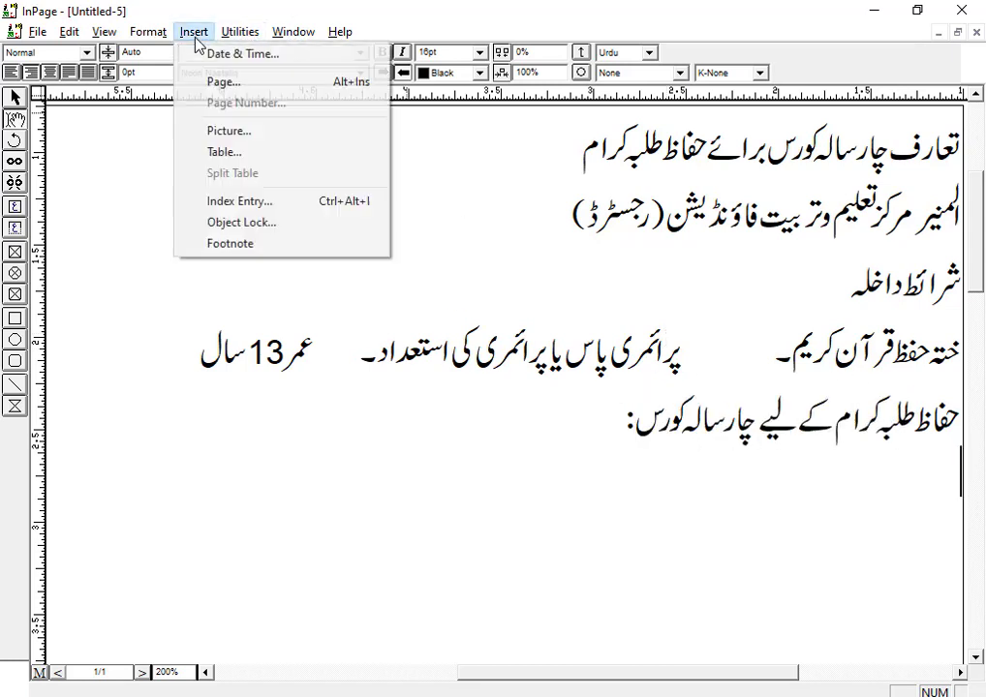
{"action": "left_click", "coordinate": [245, 153]}
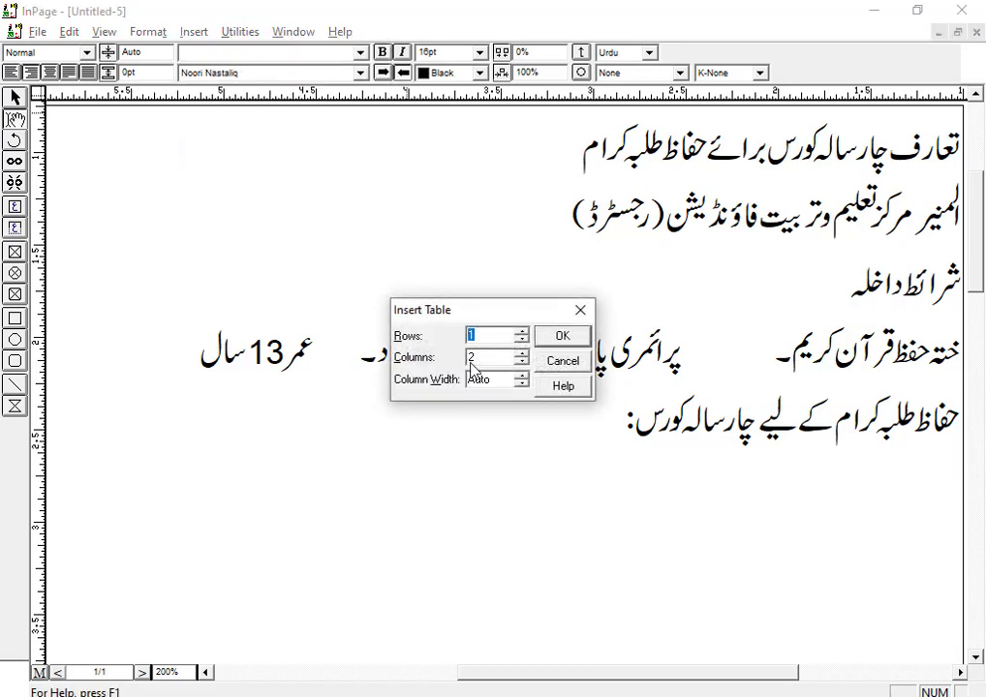
{"action": "key", "text": "Tab"}
{"action": "left_click", "coordinate": [570, 336]}
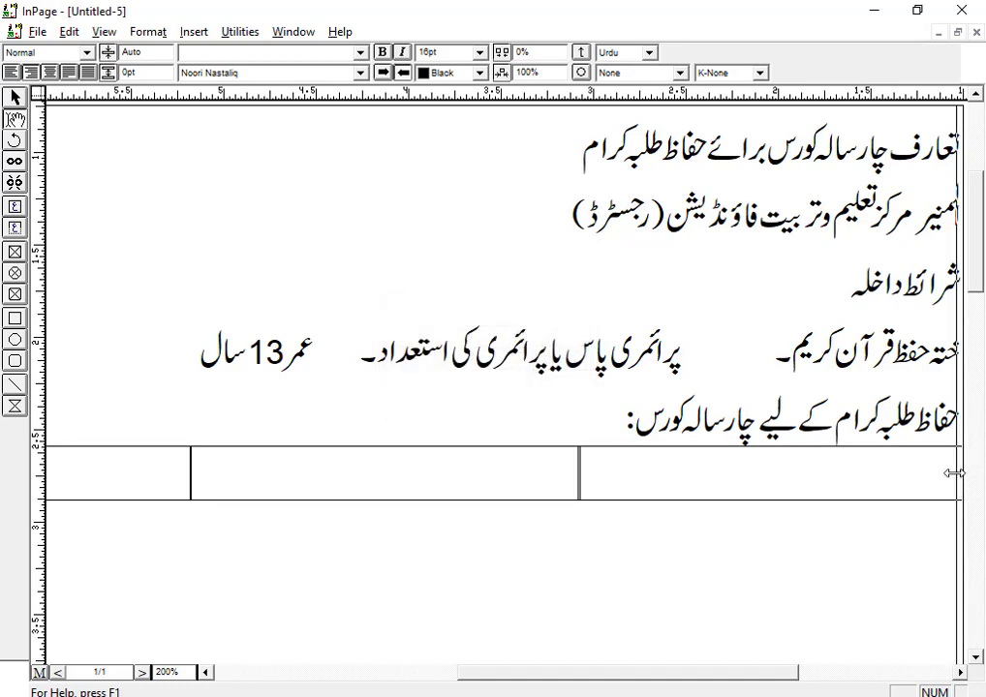
Narrow the table's first (rightmost) column to about 0.6 inch and make the other two columns roughly equal in width
{"action": "scroll", "coordinate": [222, 508], "scroll_direction": "left", "scroll_amount": 5}
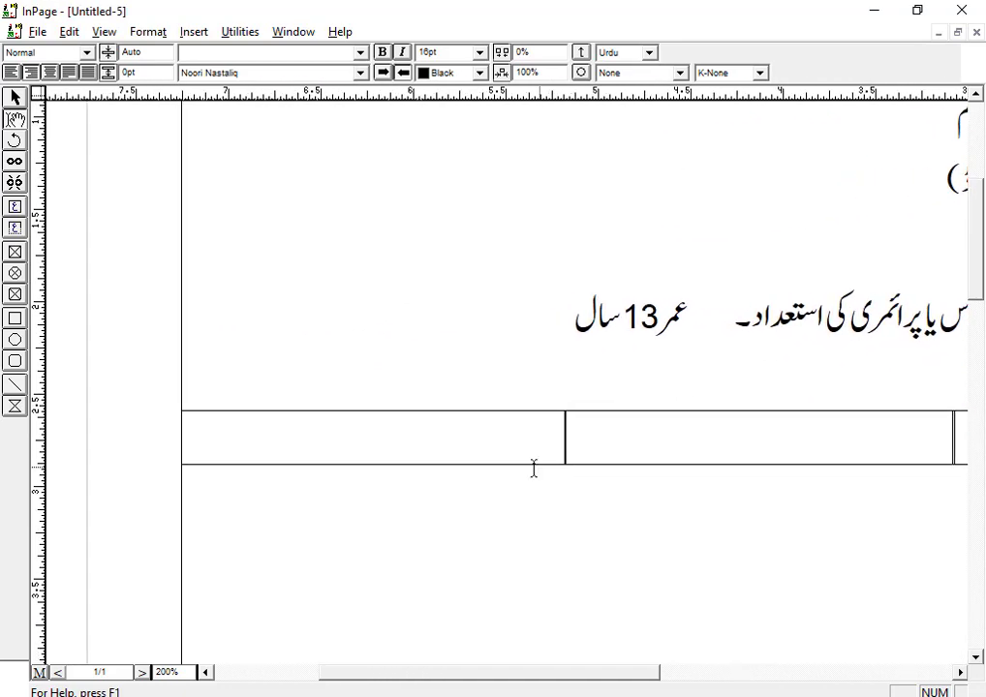
{"action": "scroll", "coordinate": [180, 449], "scroll_direction": "right", "scroll_amount": 6}
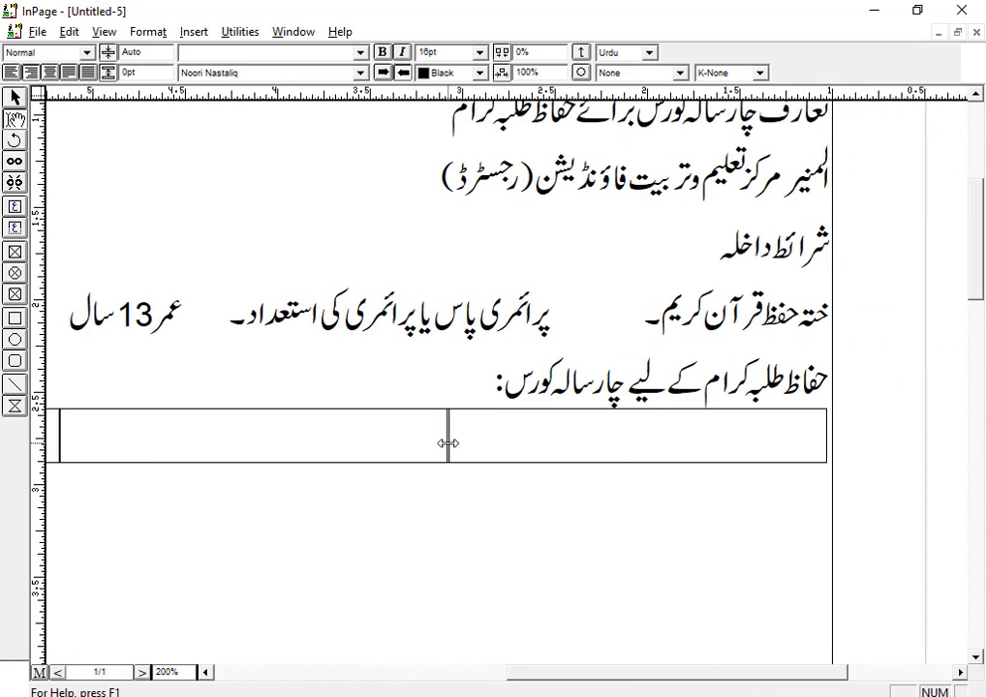
{"action": "key", "text": "ctrl+1"}
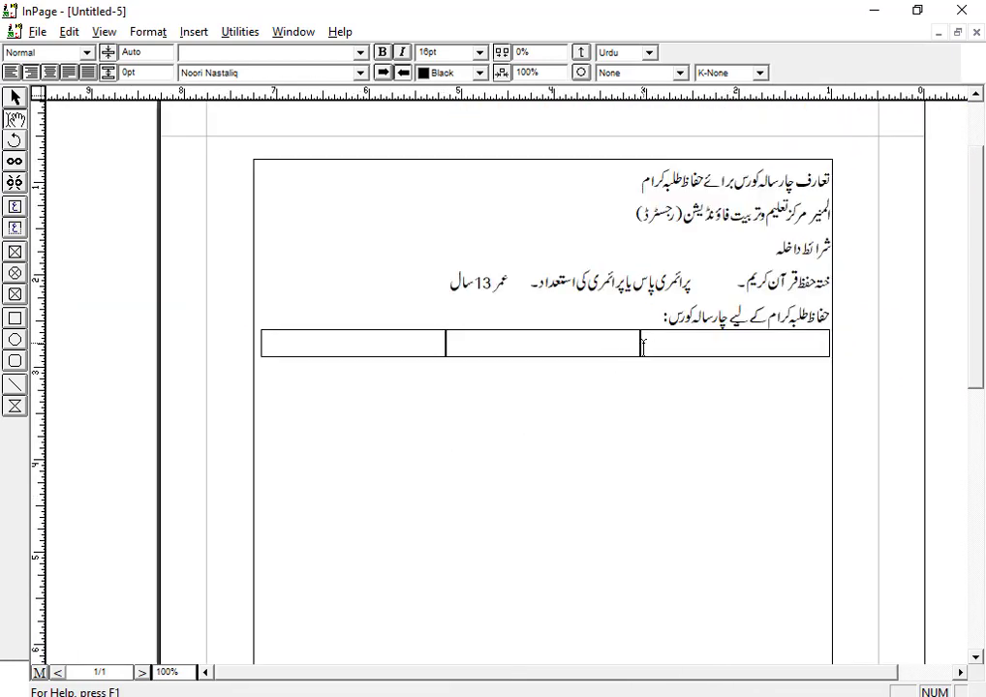
{"action": "left_click_drag", "start_coordinate": [641, 346], "coordinate": [772, 349]}
{"action": "left_click_drag", "start_coordinate": [447, 348], "coordinate": [515, 355]}
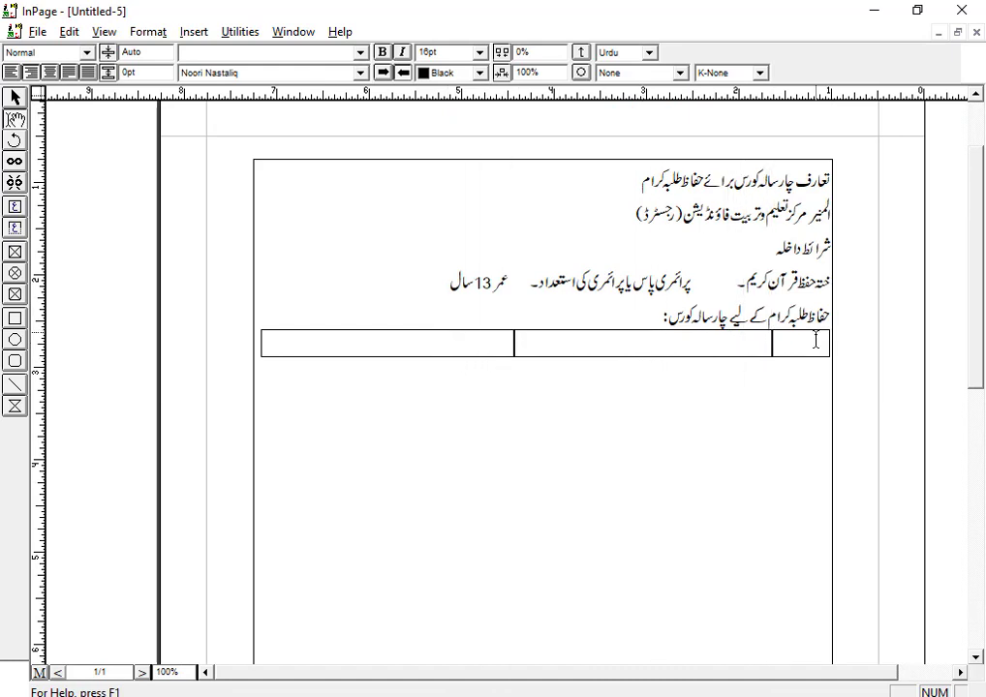
Fill the first table row with "1", "سال اول" and "حفاظ عربی کورس"
{"action": "key", "text": "ctrl+2"}
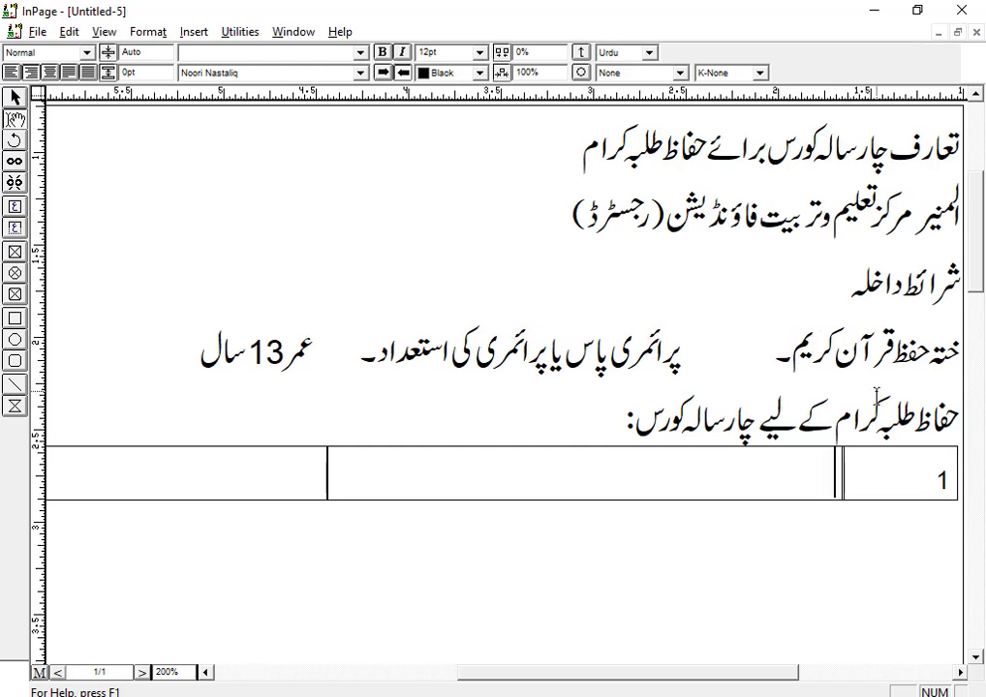
{"action": "key", "text": "Tab"}
{"action": "type", "text": "سال اول"}
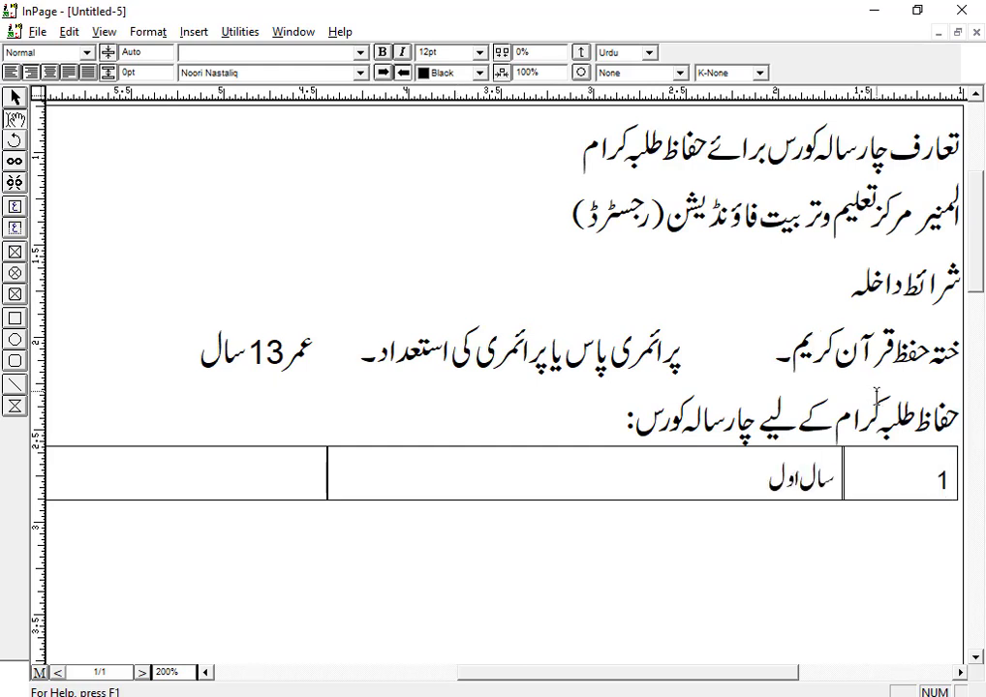
{"action": "key", "text": "Tab"}
{"action": "type", "text": "حفاظ عربی کورس"}
Add a second table row containing "2", "سال دوم" and "حفاظ انگلش کورس"
{"action": "key", "text": "Tab"}
{"action": "type", "text": "2"}
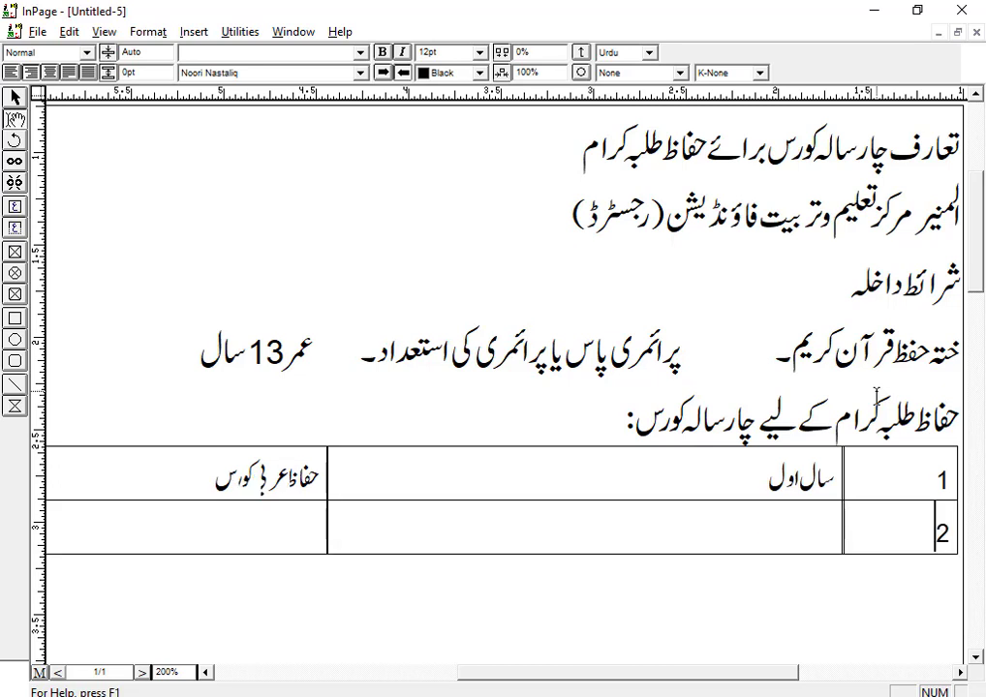
{"action": "type", "text": "سال دوم"}
{"action": "key", "text": "Tab"}
{"action": "type", "text": "حفا"}
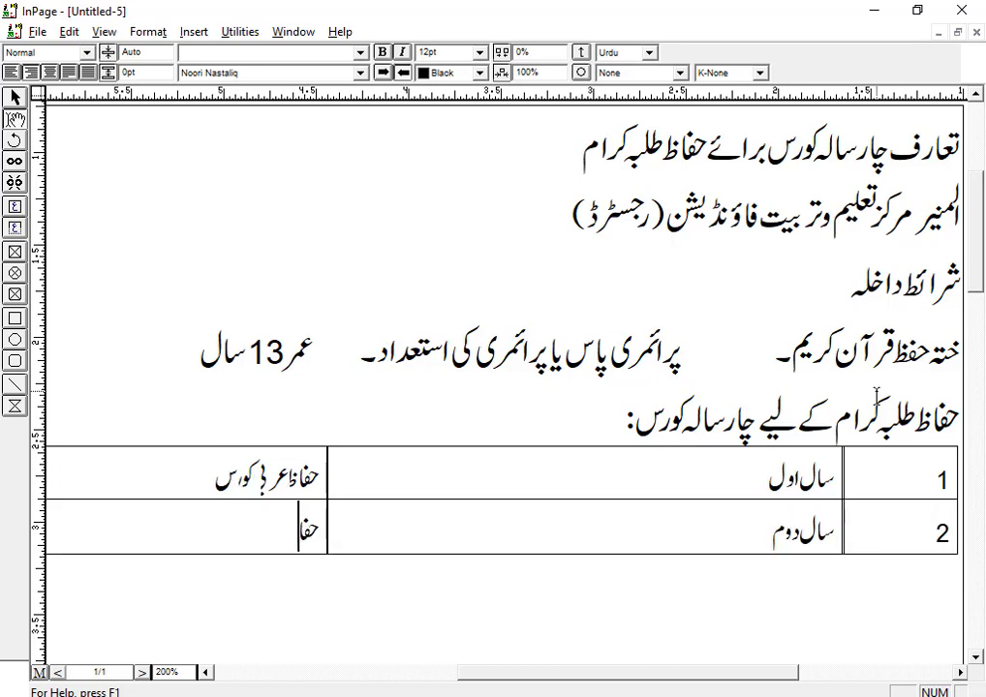
{"action": "type", "text": "ظ انگلش کورس"}
Add a third table row containing "3", "سال سوم" and "درجہ متقدم+نویں کلاس"
{"action": "key", "text": "Tab"}
{"action": "type", "text": "3"}
{"action": "key", "text": "Tab"}
{"action": "type", "text": "سال سوم"}
{"action": "key", "text": "Tab"}
{"action": "type", "text": "درجہ م"}
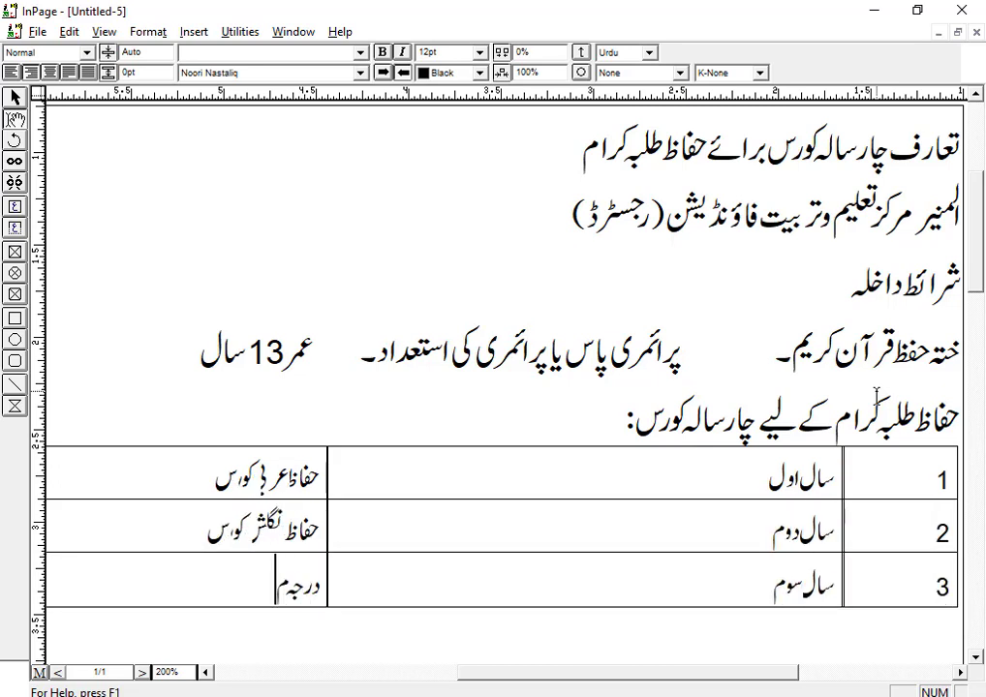
{"action": "type", "text": "تقدم+نویں کلاس"}
Add a fourth table row containing "4", "سال چہارم" and "اولیٰ+دسویں کلاس"
{"action": "key", "text": "Tab"}
{"action": "type", "text": "4"}
{"action": "key", "text": "Tab"}
{"action": "type", "text": "س"}
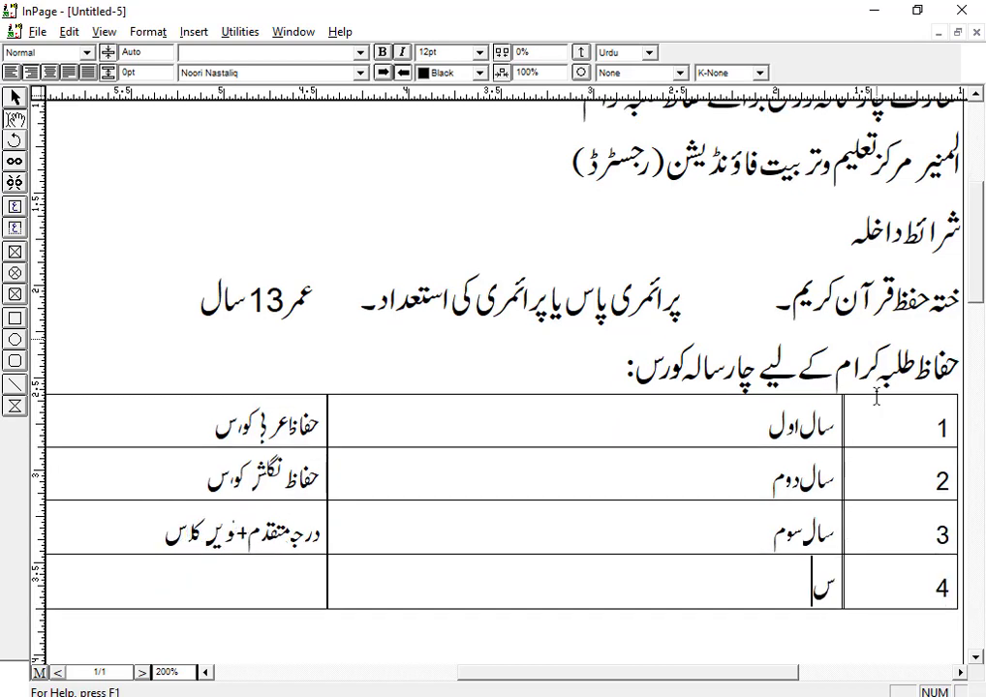
{"action": "type", "text": "ال چہارماولی+دسویں کلاس"}
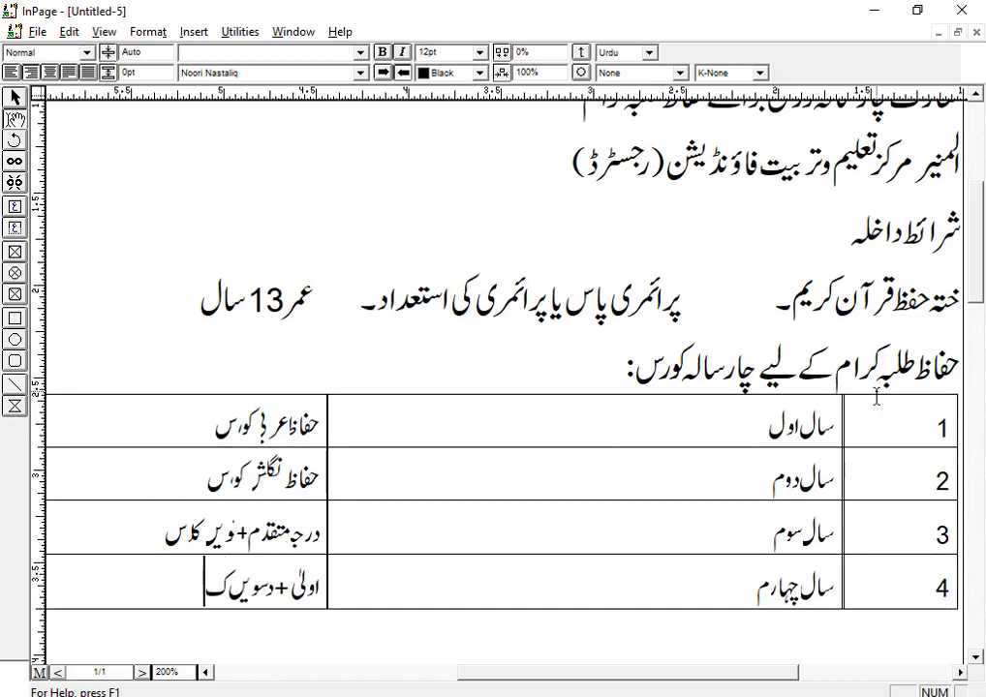
Below the course table, add the heading line "سال اول" followed by a tab and "حفاظ عربی کورس"
{"action": "key", "text": "Down"}
{"action": "type", "text": "سال اول"}
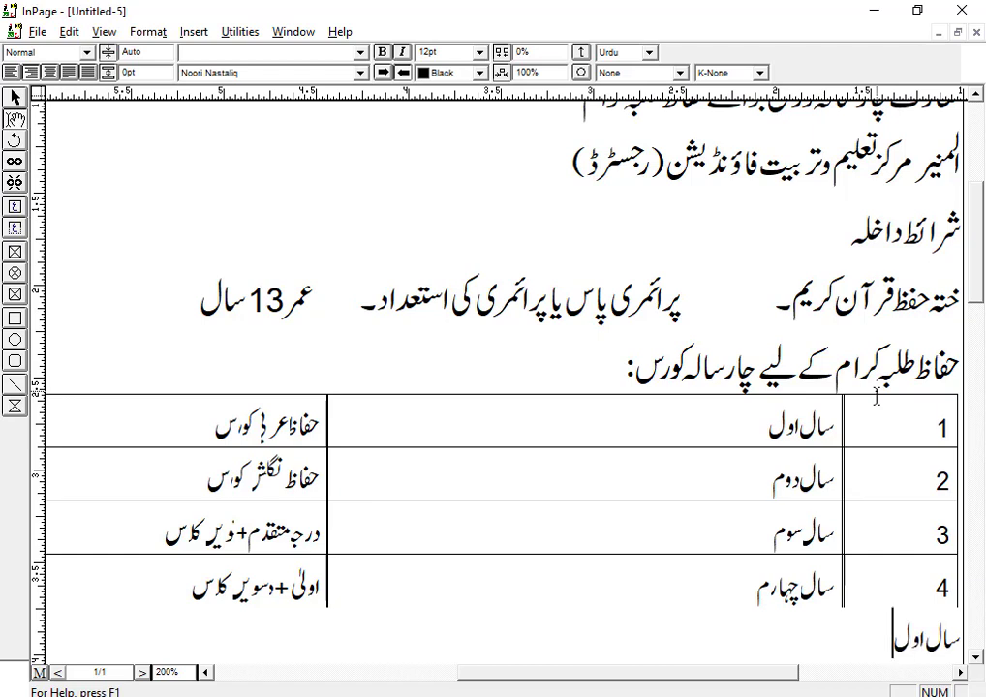
{"action": "key", "text": "Tab"}
{"action": "type", "text": "حفاظ عربی کورس"}
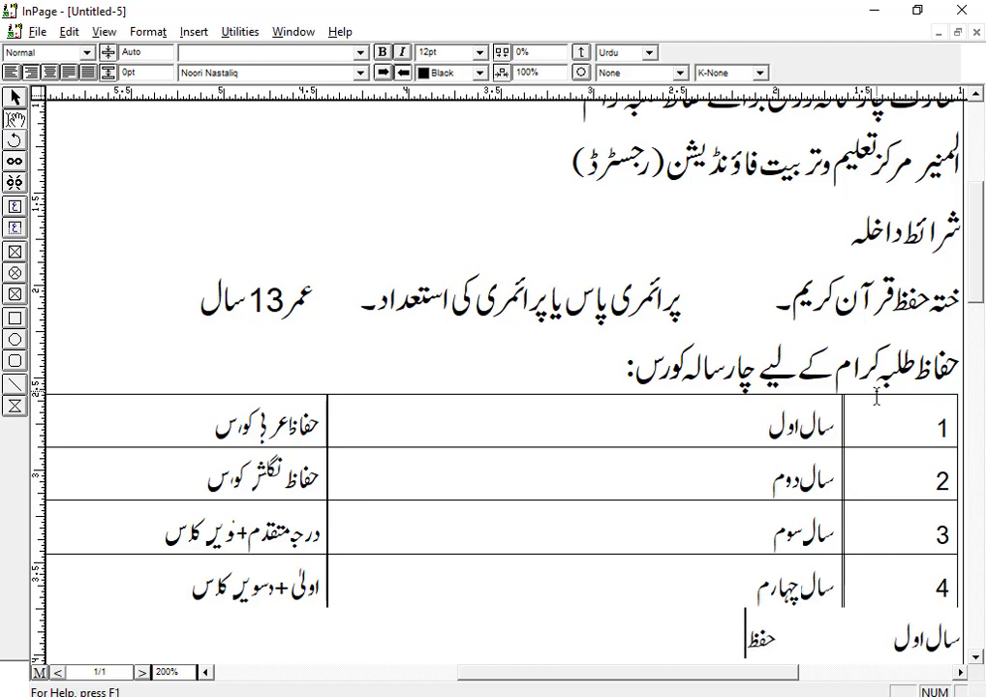
Add the line "ایک سالہ حفاظ عربی کورس میں عربی زبان کی چاروں مہارتوں (لکھنا، پڑھنا، بولنا اور سمجھنا) پر کافی دسترس کے ساتھ ساتھ" below
{"action": "key", "text": "Return"}
{"action": "type", "text": "ایک سالہ حفاظ عطبی کورس م"}
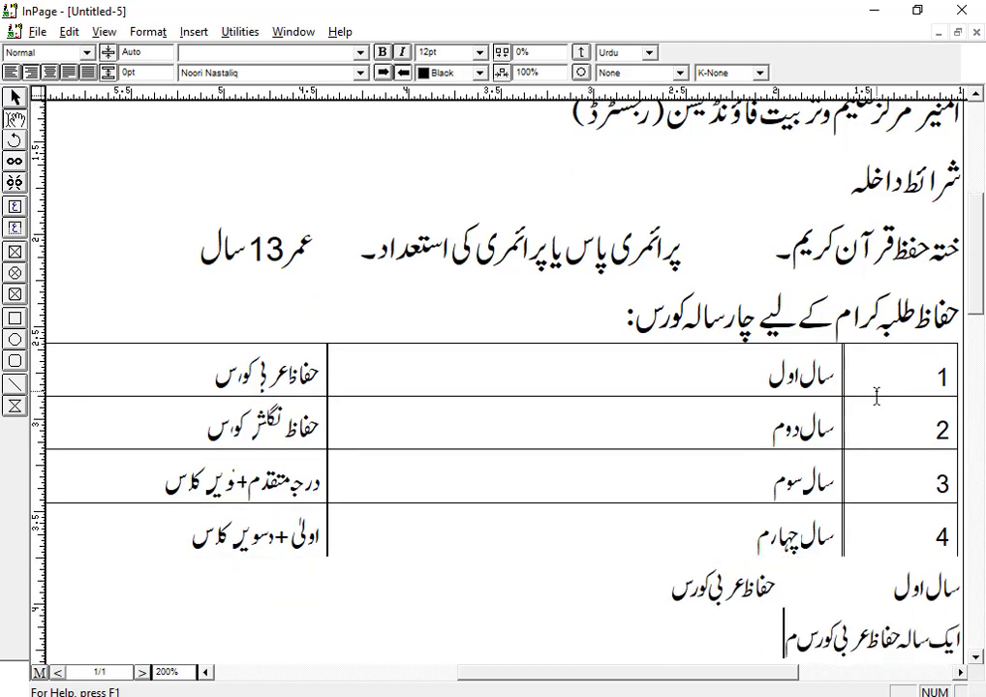
{"action": "type", "text": "یں عربی زبان کی چاروں مہارتوں (لکھنا، پڑھنا، بولنا اور سم"}
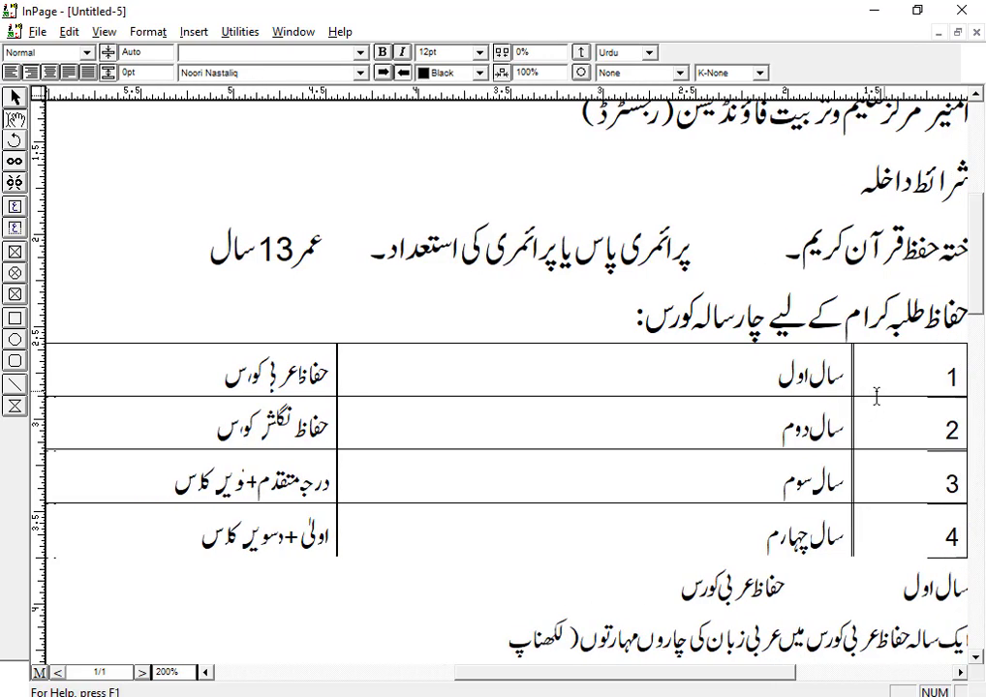
{"action": "type", "text": "جھنا) پر کافی دسترس کے ساتھ ساتھ"}
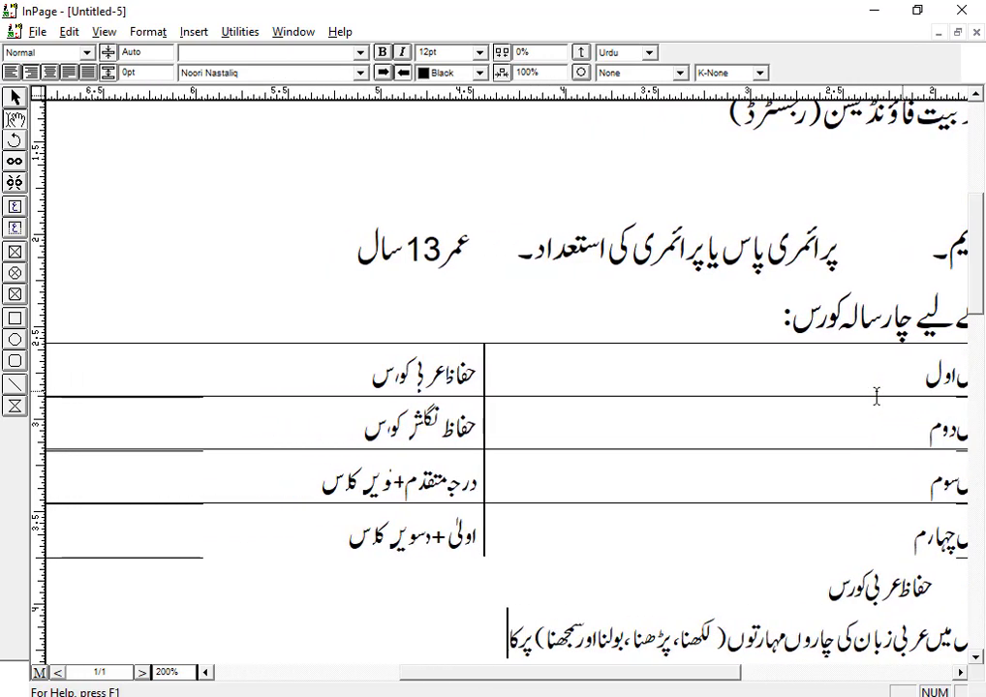
Insert a table with one row and four columns on a new line below the first-year introduction
{"action": "key", "text": "Return"}
{"action": "left_click", "coordinate": [202, 33]}
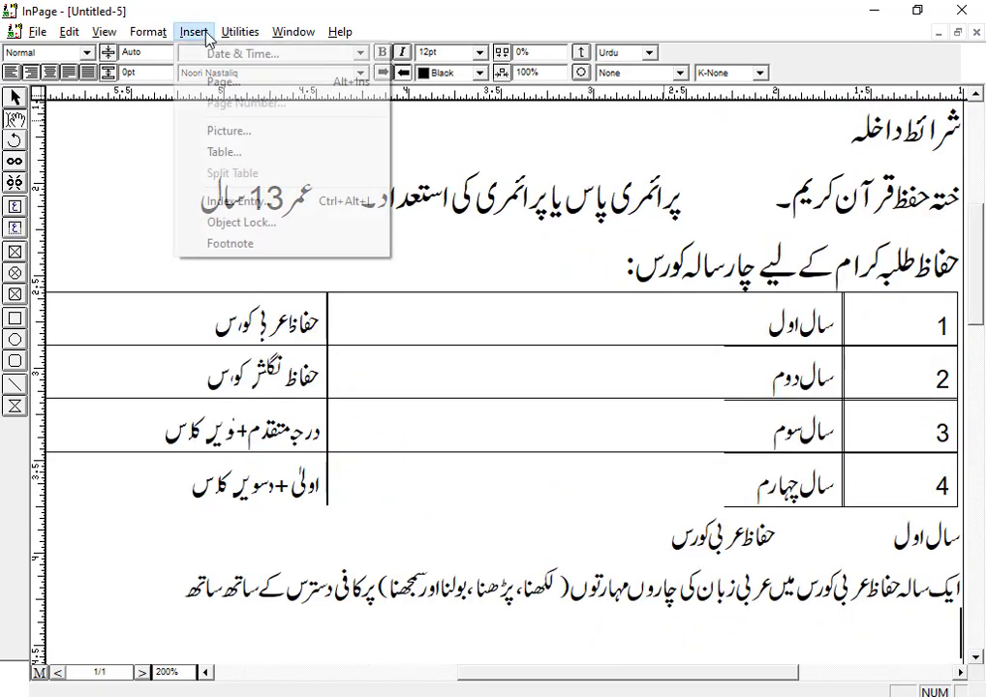
{"action": "left_click", "coordinate": [231, 157]}
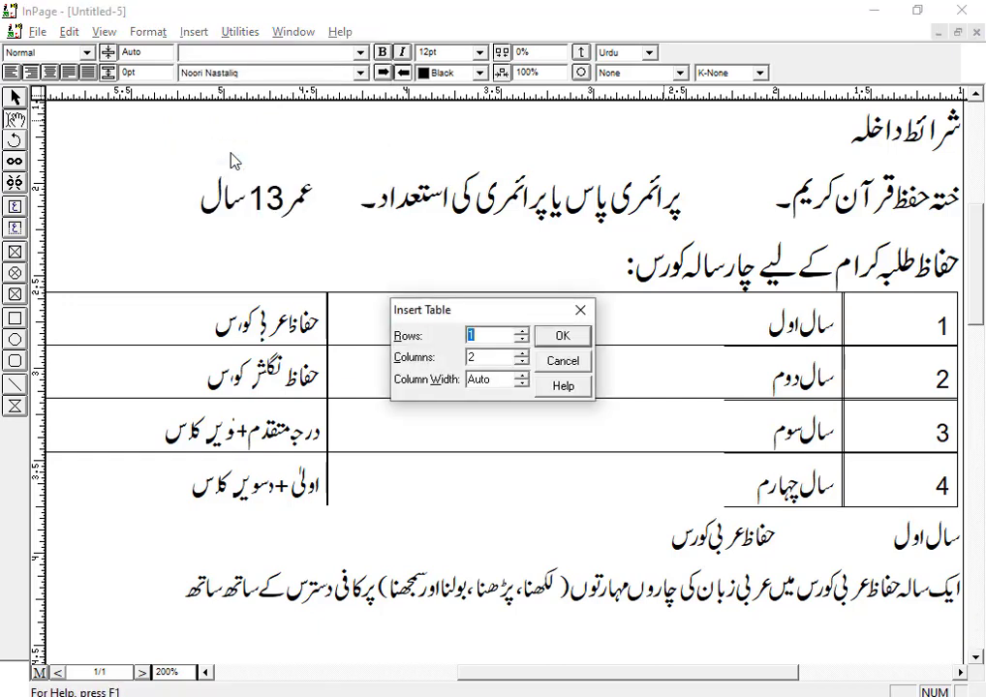
{"action": "key", "text": "Tab"}
{"action": "type", "text": "4"}
{"action": "key", "text": "Return"}
Narrow the new table's first and third columns and align the outer edges of both tables
{"action": "key", "text": "ctrl+1"}
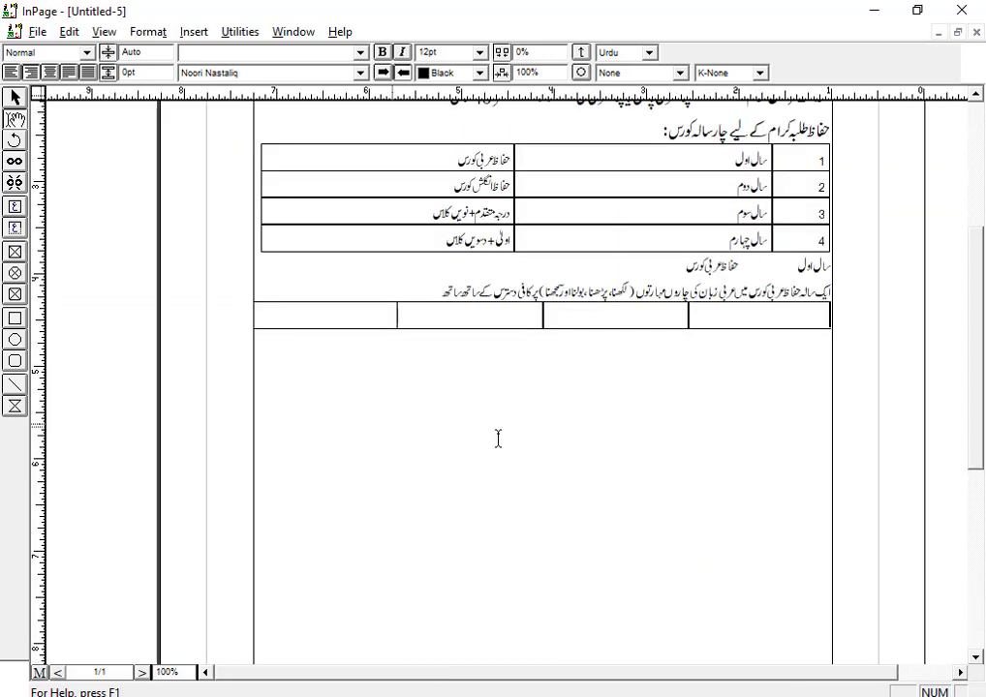
{"action": "left_click_drag", "start_coordinate": [690, 319], "coordinate": [772, 318]}
{"action": "left_click_drag", "start_coordinate": [396, 318], "coordinate": [480, 318]}
{"action": "left_click_drag", "start_coordinate": [832, 316], "coordinate": [829, 315]}
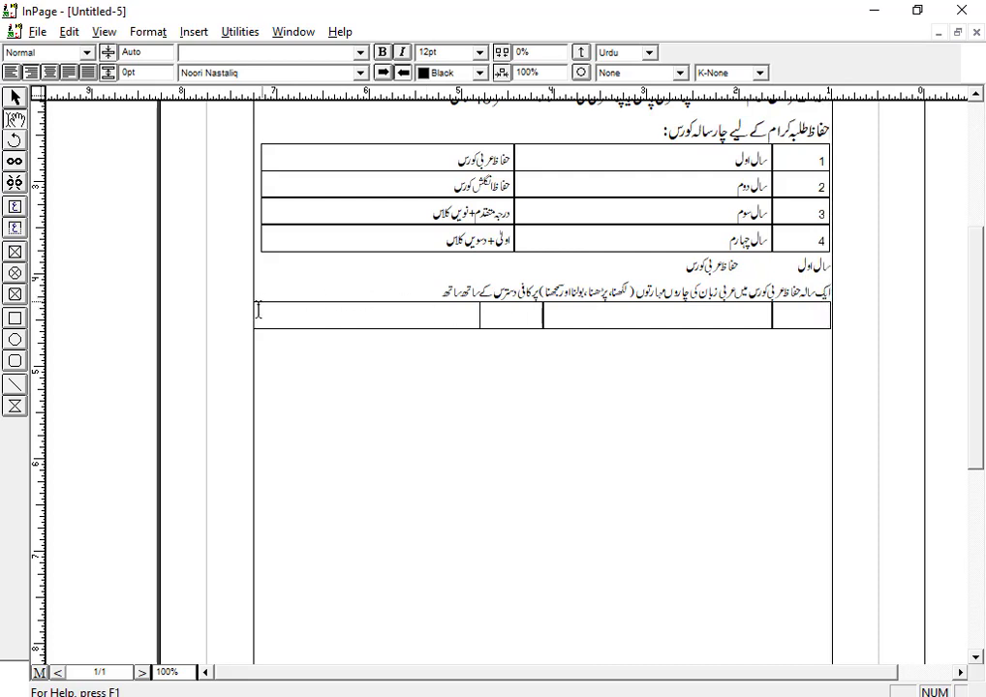
{"action": "left_click_drag", "start_coordinate": [257, 311], "coordinate": [258, 310]}
{"action": "left_click_drag", "start_coordinate": [262, 224], "coordinate": [257, 230]}
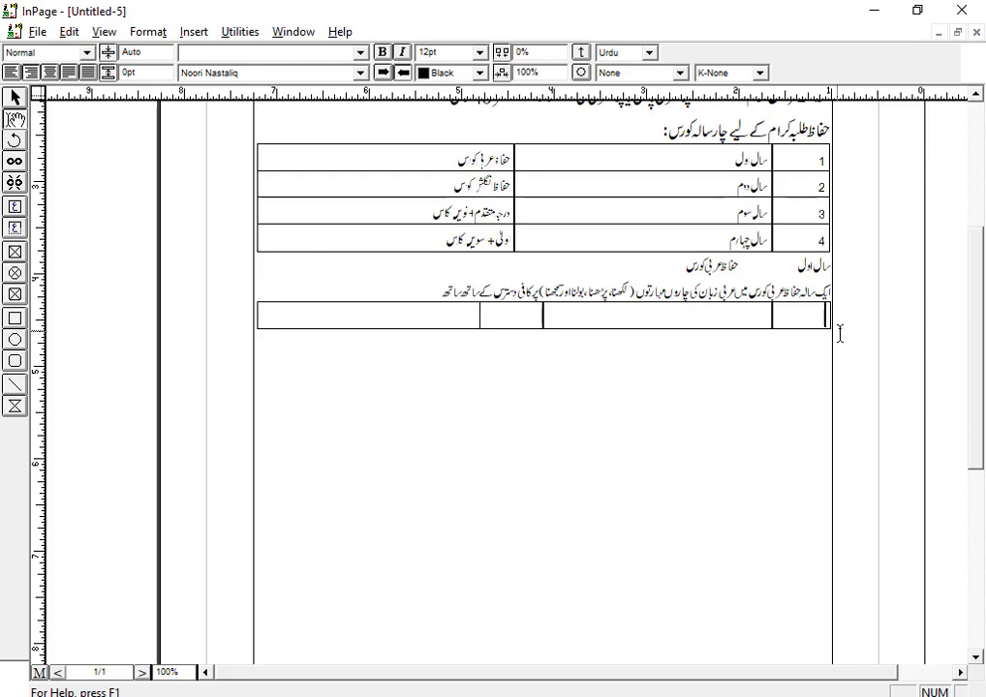
Fill four table rows with the Arabic course items, from Quran comprehension and hadith memorisation to holiday homework, leaving the first and third columns empty
{"action": "key", "text": "ctrl+2"}
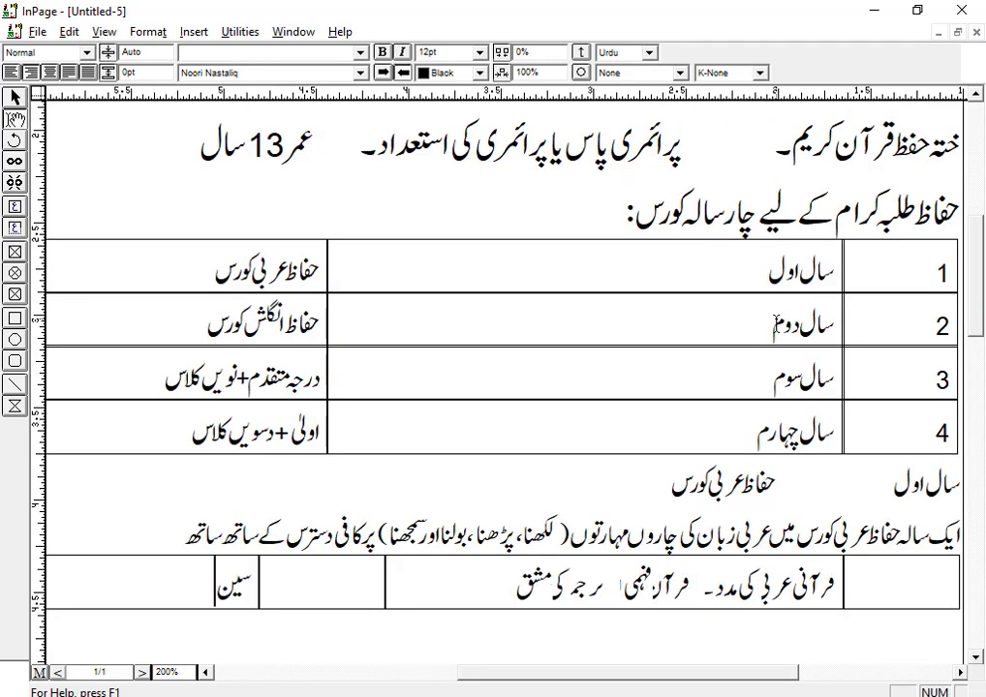
{"action": "scroll", "coordinate": [775, 327], "scroll_direction": "down", "scroll_amount": 1}
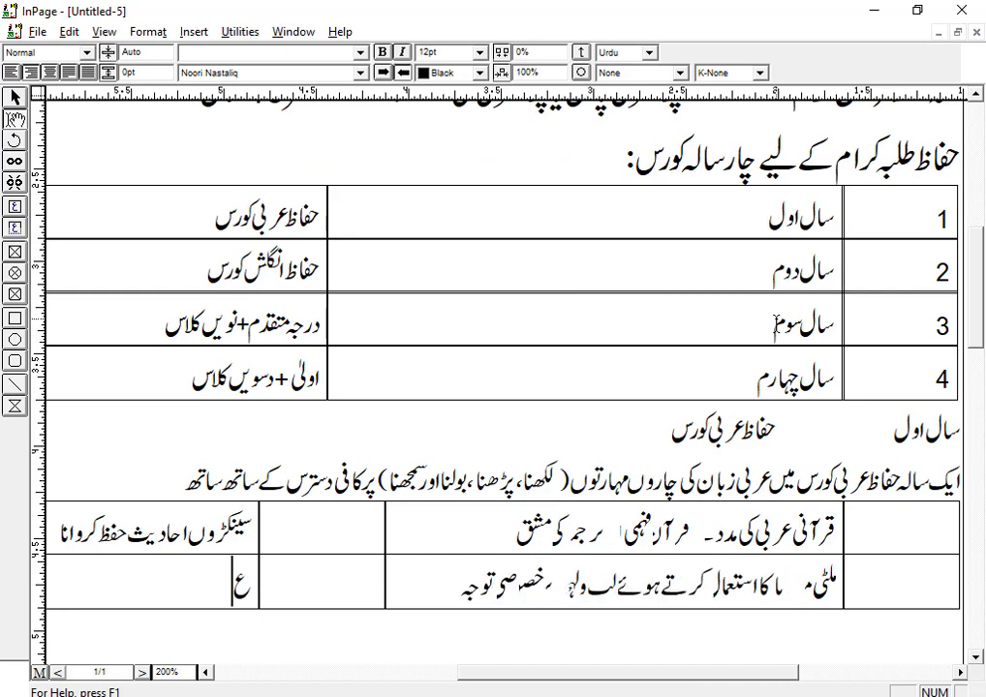
{"action": "scroll", "coordinate": [775, 327], "scroll_direction": "down", "scroll_amount": 1}
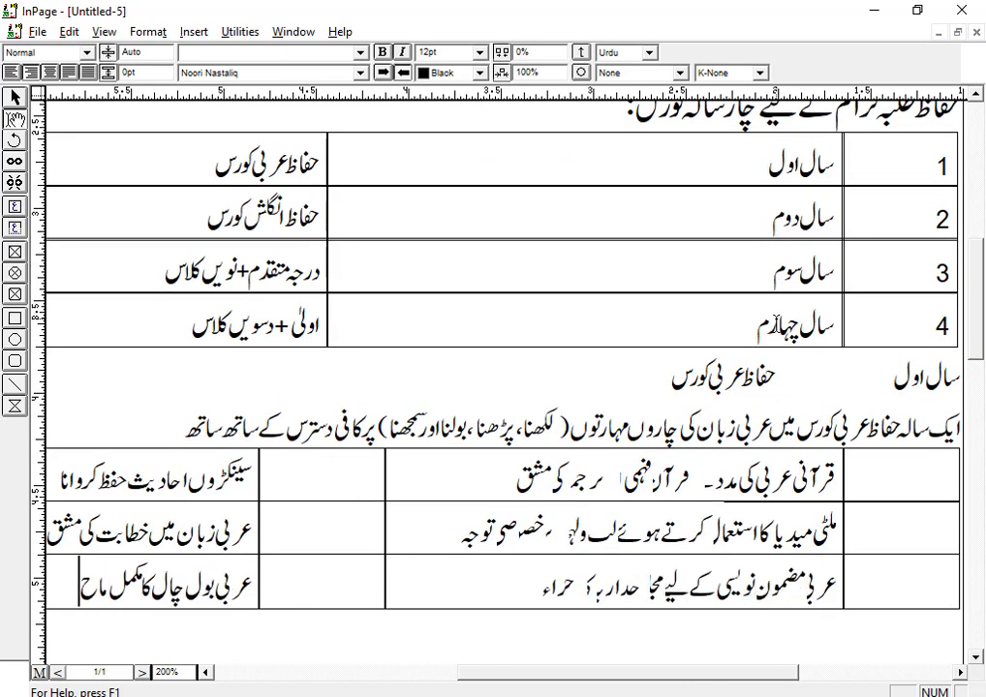
{"action": "scroll", "coordinate": [775, 327], "scroll_direction": "down", "scroll_amount": 1}
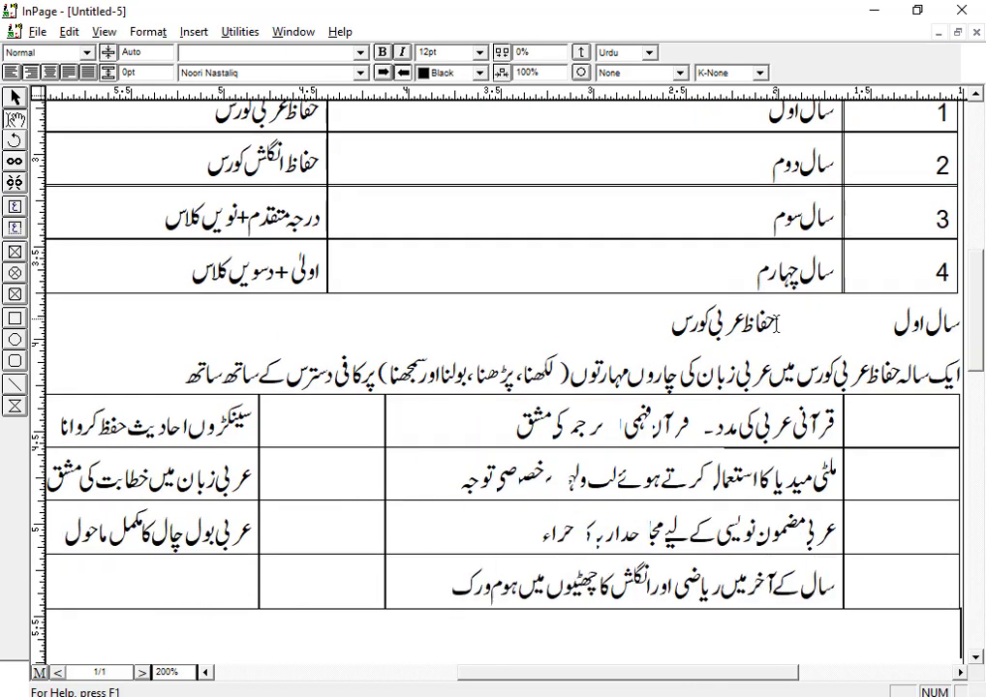
Below the first-year table, add the heading line "سال دوم" with "حفاظ انگلش کورس" spaced after it
{"action": "type", "text": "سال دوم کا"}
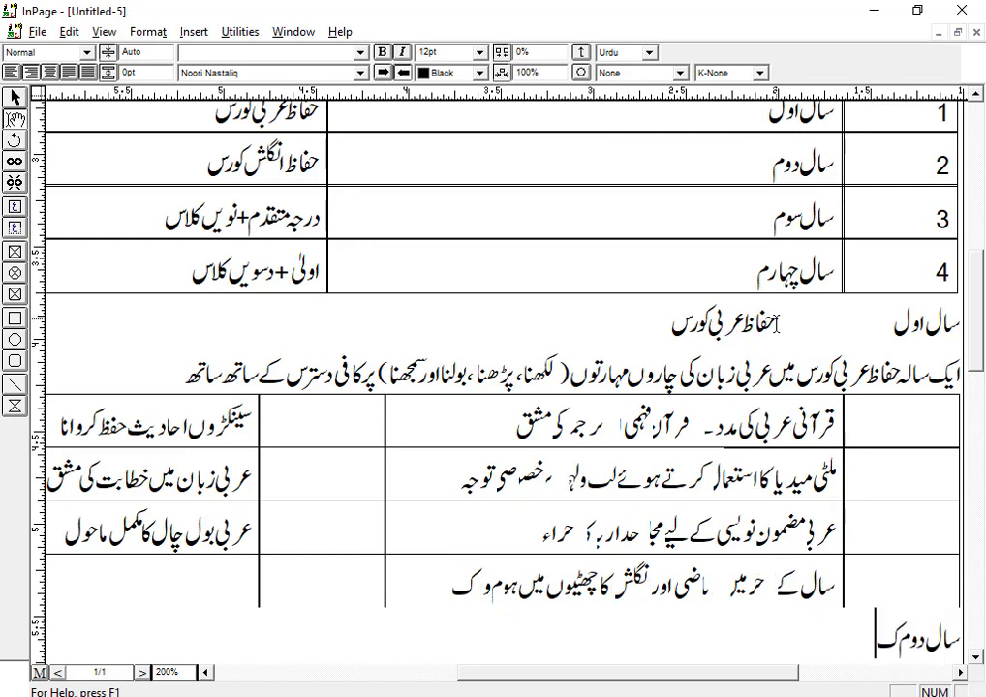
{"action": "key", "text": "BackSpace"}
{"action": "key", "text": "BackSpace"}
{"action": "type", "text": "حفاظ انگلش"}
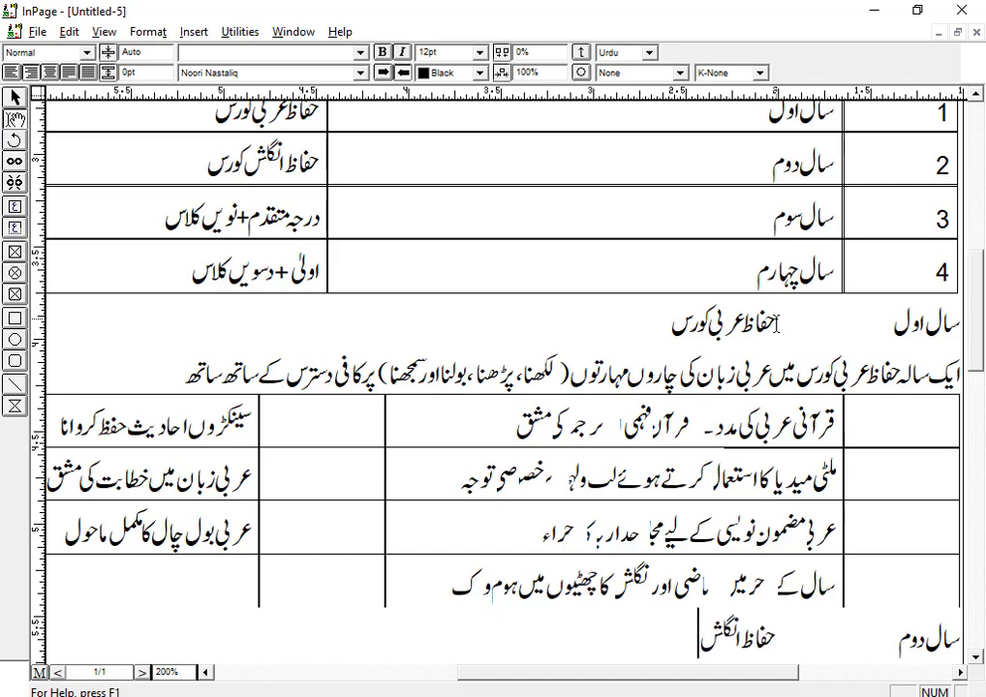
{"action": "type", "text": " کورس"}
{"action": "key", "text": "Return"}
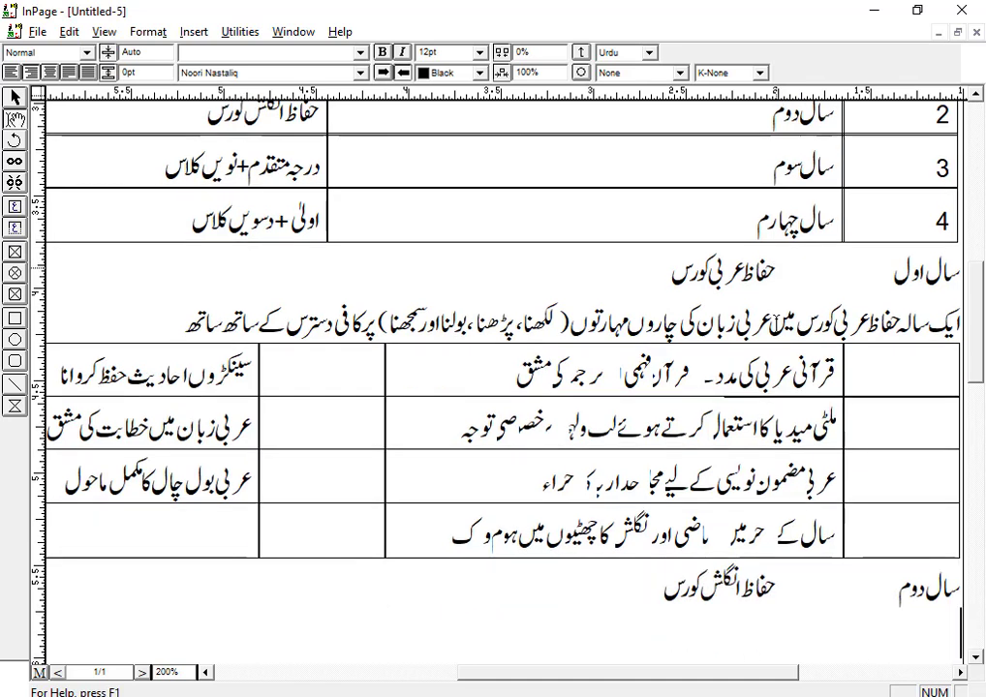
Add the line "Writing, reading, Speaking, Listening کی تعلیم دی جاتی ہے اور اس کے ساتھ ساتھ" under the second-year heading
{"action": "type", "text": "Wr"}
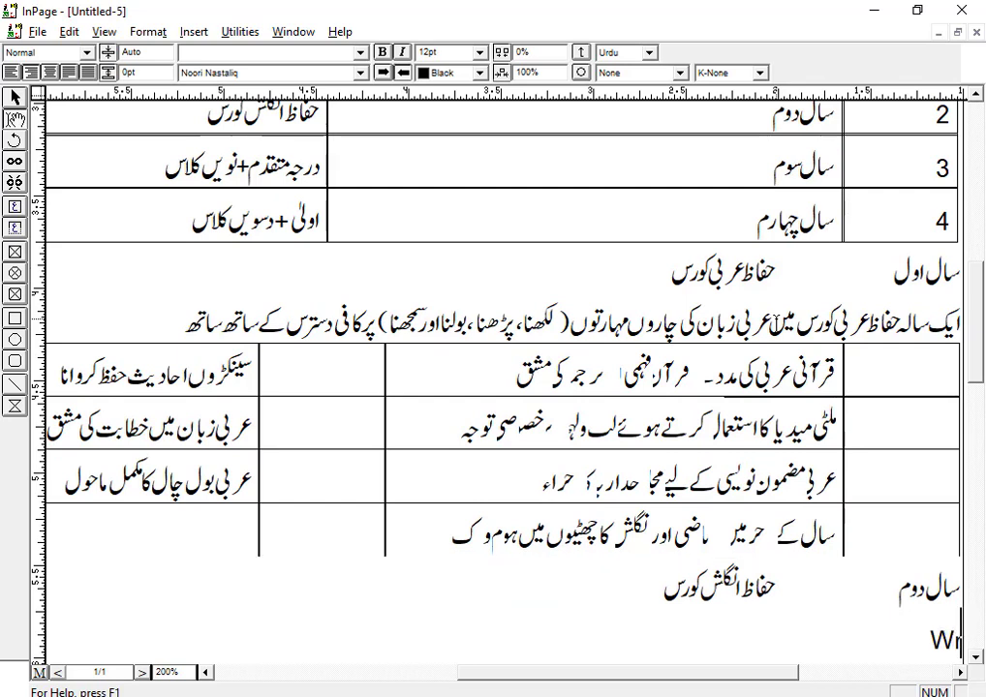
{"action": "type", "text": "iting, readi"}
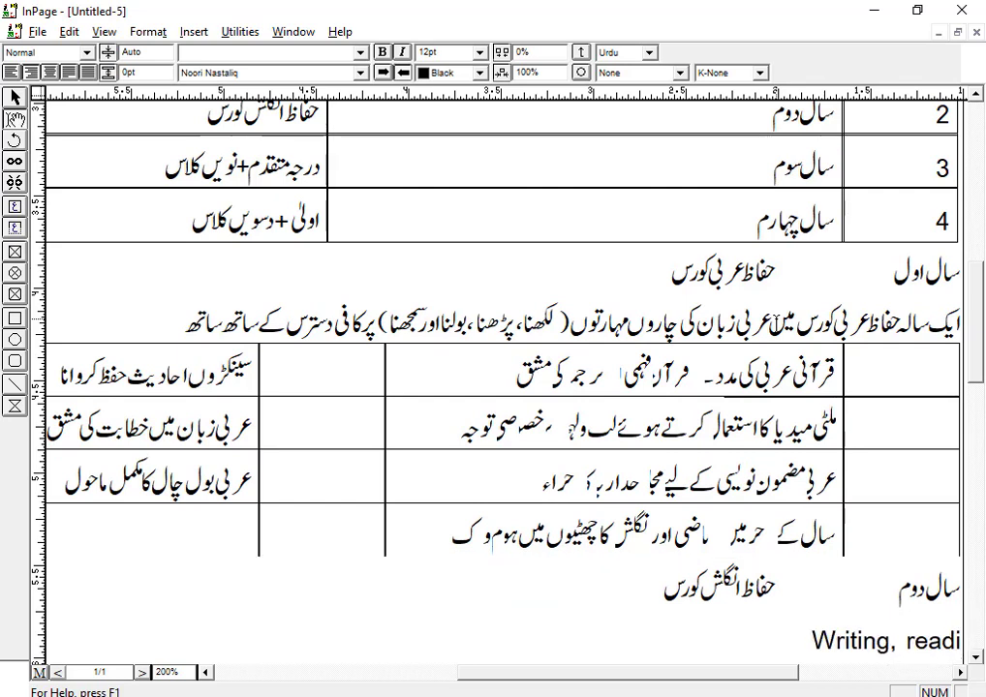
{"action": "type", "text": "ng, Speaking,"}
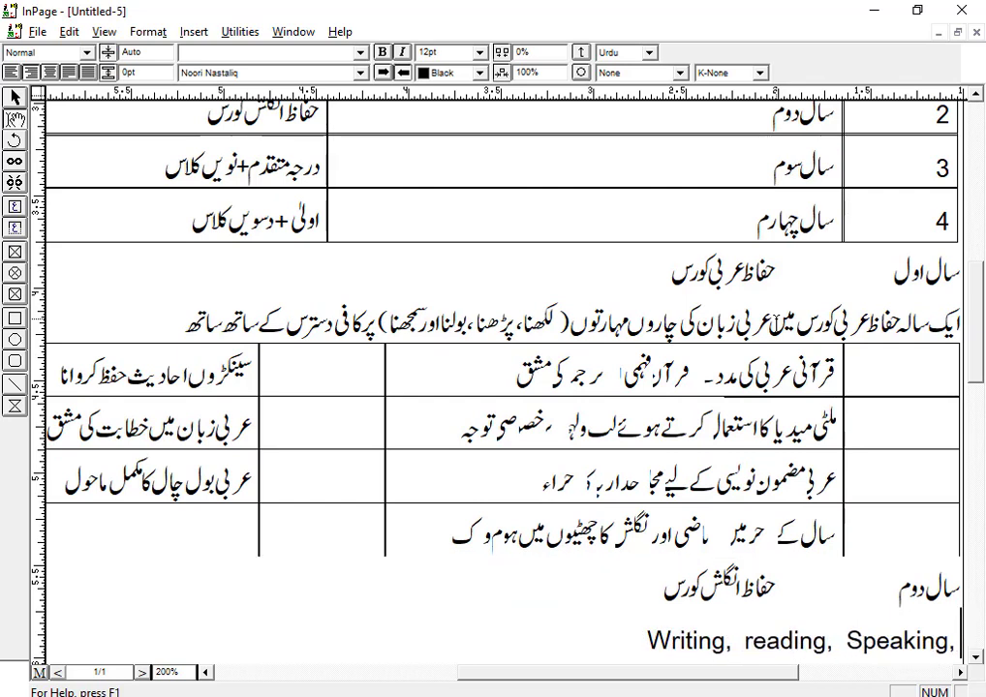
{"action": "type", "text": " Listening"}
{"action": "key", "text": "ctrl+space"}
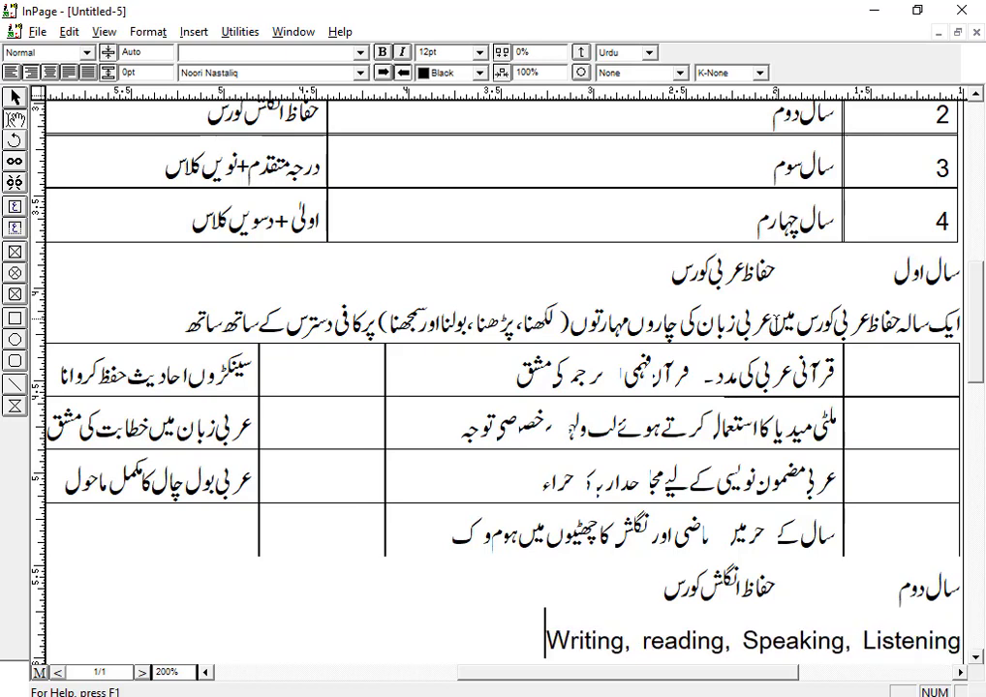
{"action": "type", "text": "کی تعلیم دی جاتی ہے اور اس کے ساتھ ساتھ"}
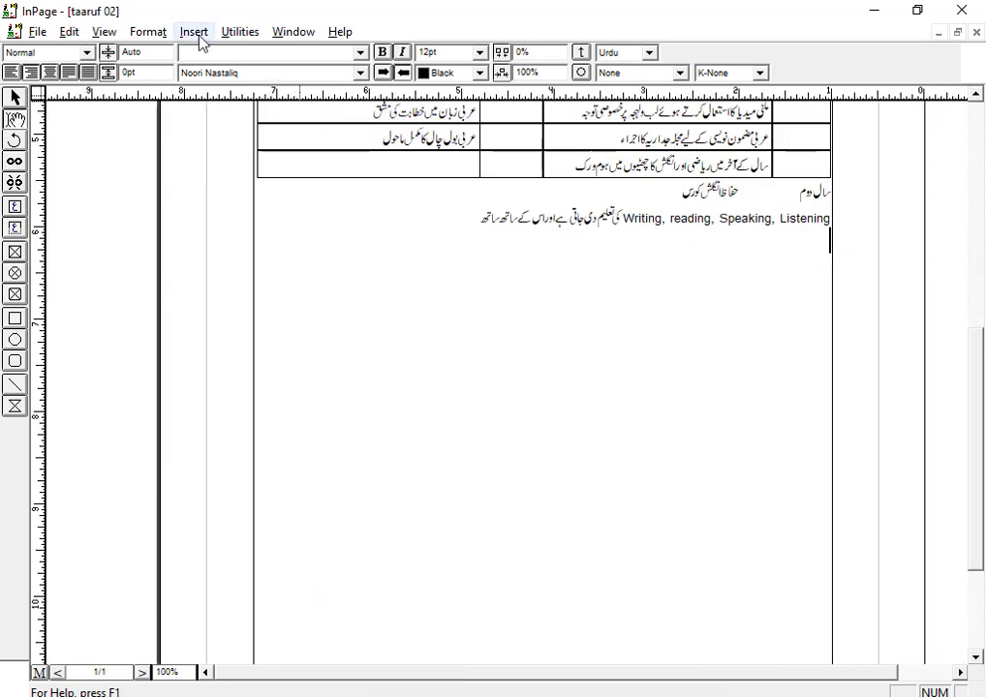
Insert a one-row, four-column table below the second-year introduction and size its columns to match the first-year table
{"action": "left_click", "coordinate": [194, 32]}
{"action": "left_click", "coordinate": [222, 152]}
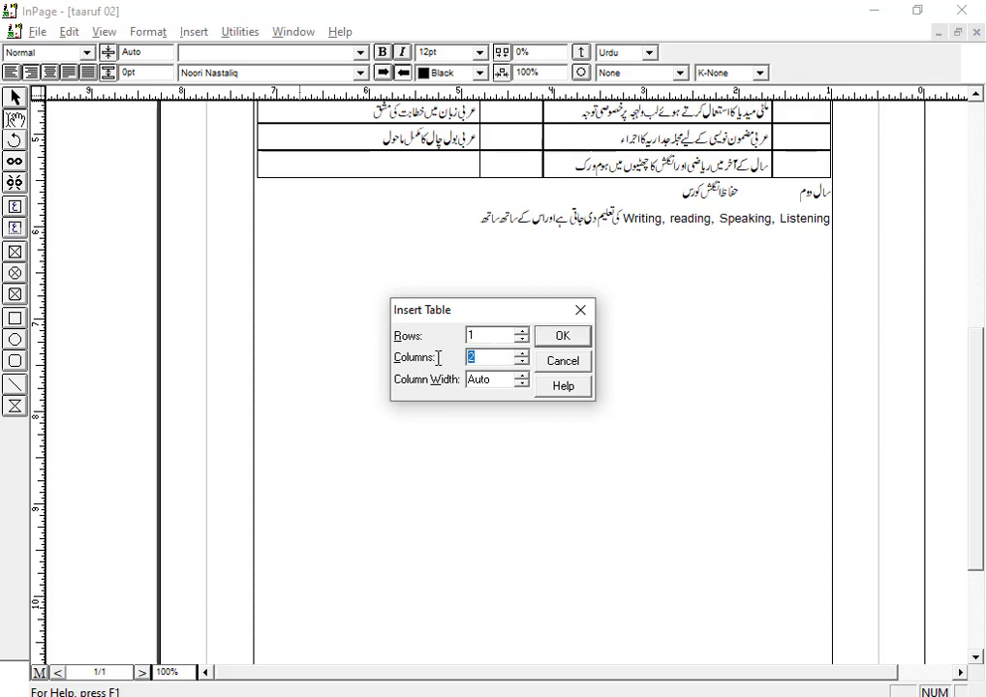
{"action": "key", "text": "Return"}
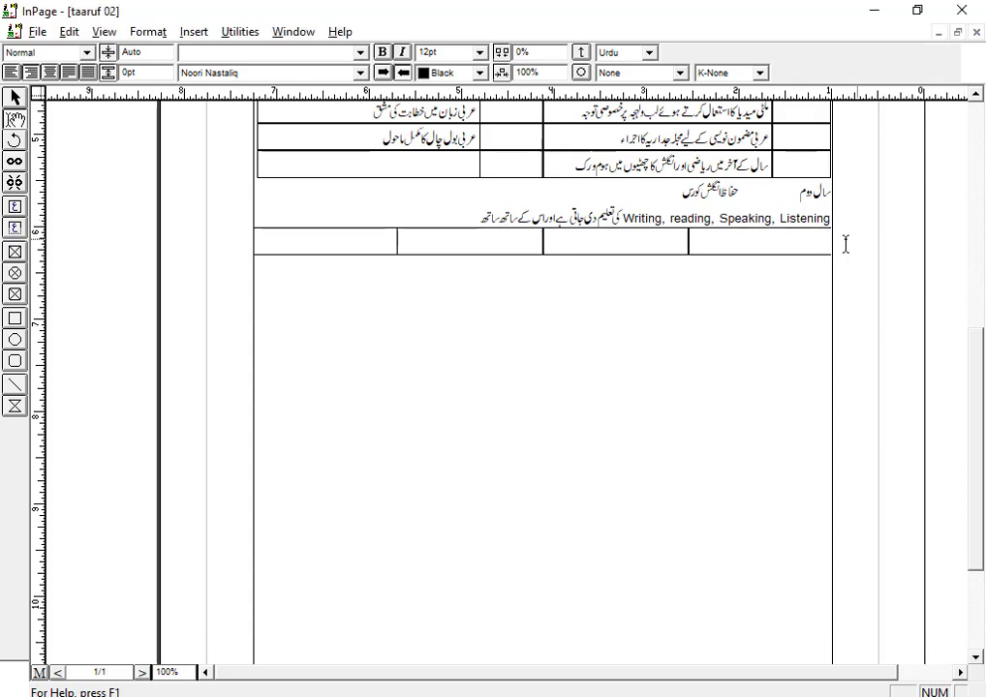
{"action": "left_click_drag", "start_coordinate": [831, 235], "coordinate": [827, 243]}
{"action": "left_click_drag", "start_coordinate": [692, 242], "coordinate": [771, 244]}
{"action": "left_click_drag", "start_coordinate": [397, 240], "coordinate": [480, 244]}
{"action": "left_click_drag", "start_coordinate": [255, 236], "coordinate": [258, 237]}
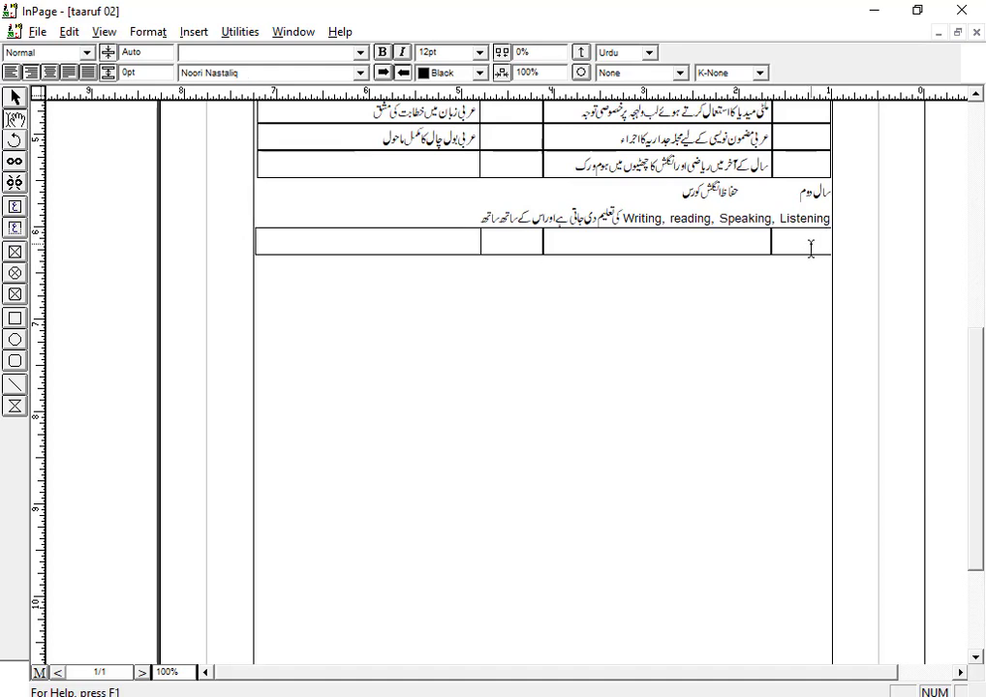
Fill the first table row with "گرامر اور ریڈنگ پر مکمل توجہ" and "انگریزی کیلی گرافی کے ذریعے لکھائی پر خصوصی توجہ"
{"action": "key", "text": "ctrl+2"}
{"action": "type", "text": "گرامر اور ریڈنگ پر مکمل توجہ"}
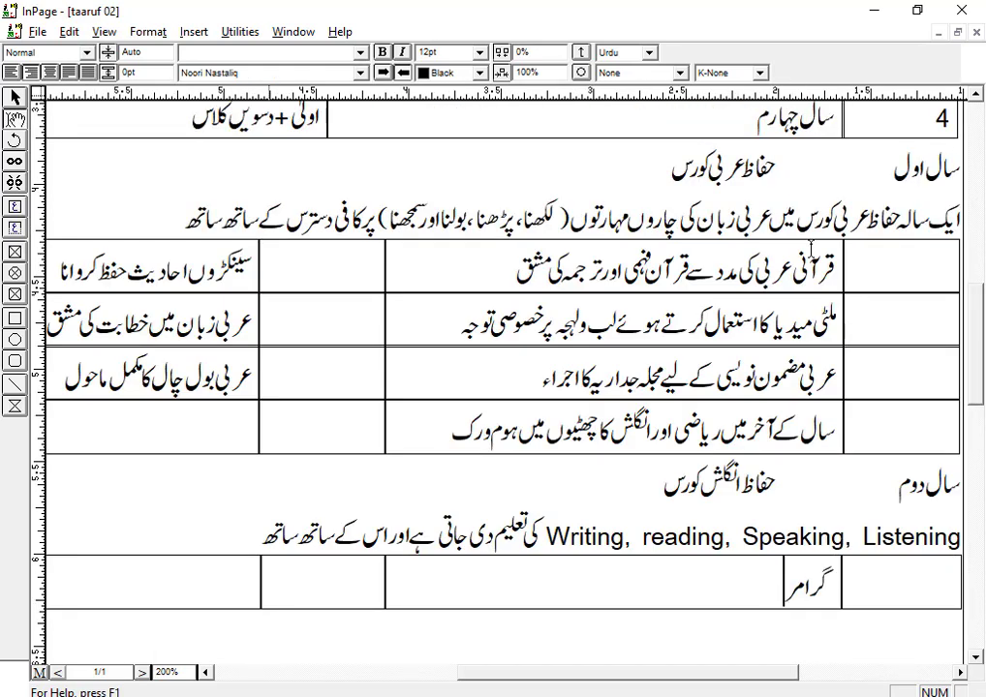
{"action": "key", "text": "Tab"}
{"action": "key", "text": "Tab"}
{"action": "type", "text": "انگریزی کیلی گرافی کے ذری"}
{"action": "type", "text": "ے لکھائی پر خص"}
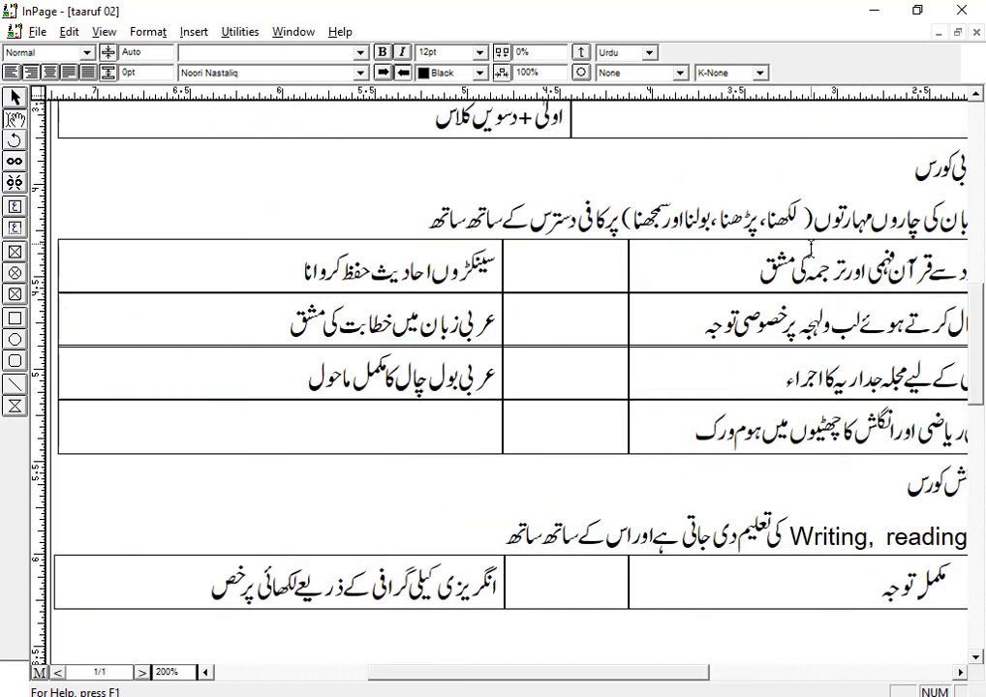
Add a second row containing "مدل کلاس تک ریاضی اور جنرل سائنس کی تعلیم" and "انگریزی زبان میں خطابت کی مشق"
{"action": "key", "text": "Tab"}
{"action": "key", "text": "Tab"}
{"action": "type", "text": "مدل کلاس تک ریاضی اور جنرل سائنس کی تعلیم"}
{"action": "key", "text": "Tab"}
{"action": "key", "text": "Tab"}
{"action": "type", "text": "انگریزی زبان میں خطابت کی مشق"}
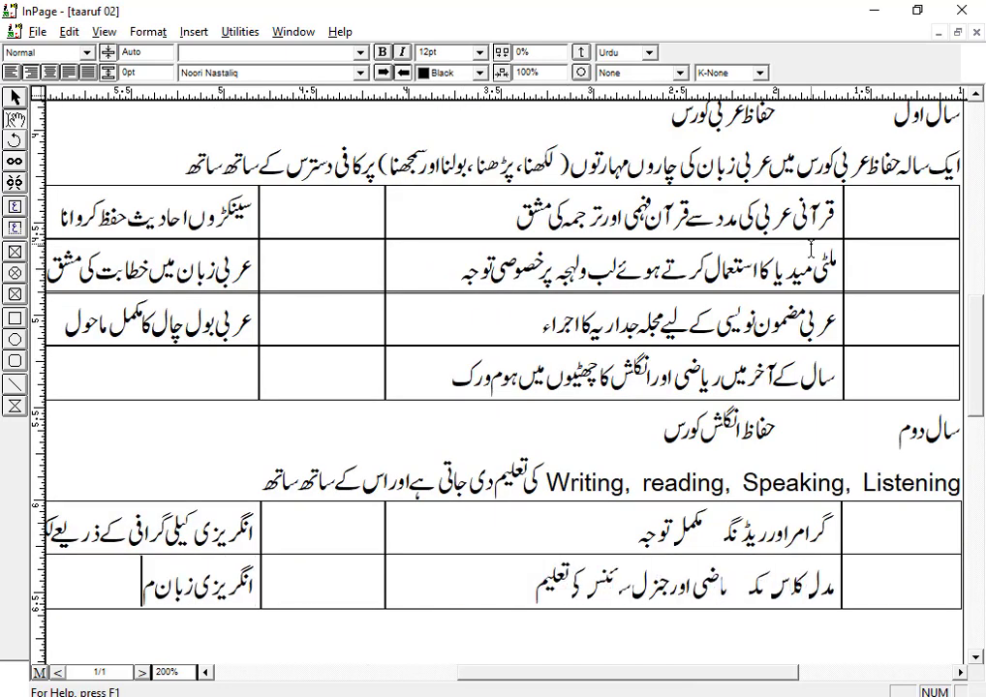
Add a third row with "ملٹی میڈیا کا استعمال کرتے ہوئے English Accent پر توجہ" in its second column
{"action": "key", "text": "Tab"}
{"action": "key", "text": "Tab"}
{"action": "type", "text": "ملٹی میڈیا کا استعمال کرتے ہوئے English Accentپر توجہ"}
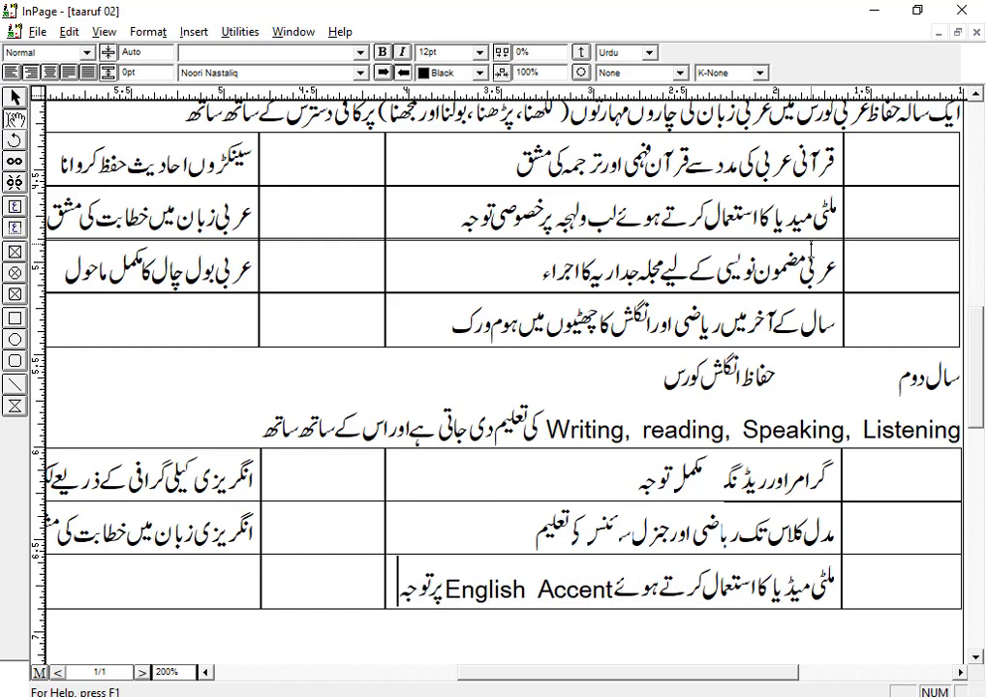
{"action": "key", "text": "ctrl+1"}
{"action": "key", "text": "ctrl+2"}
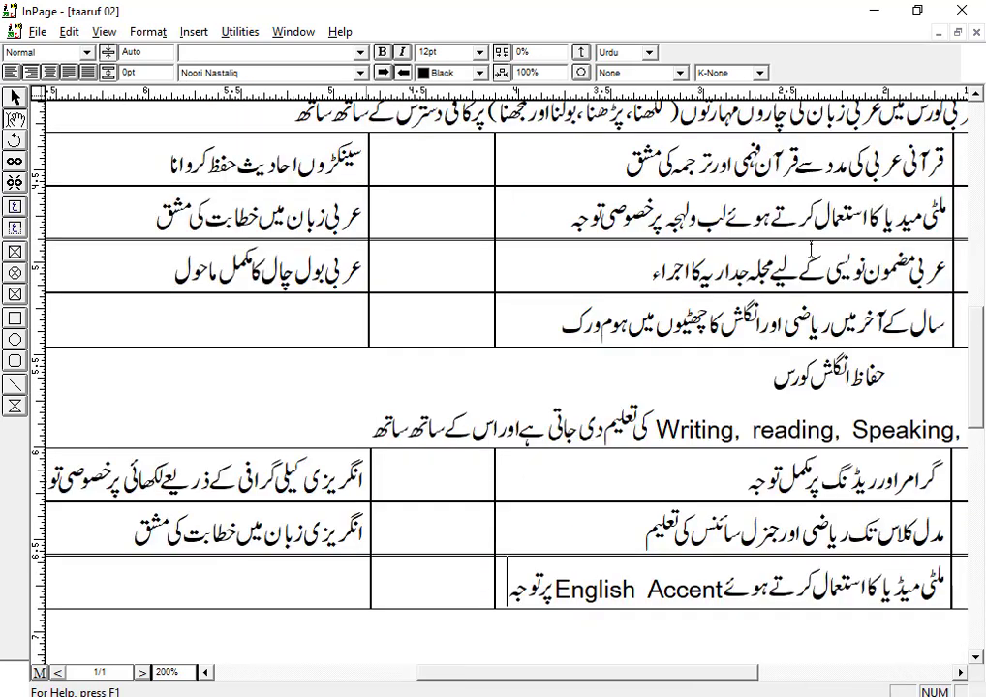
{"action": "key", "text": "Down"}
{"action": "type", "text": "سال"}
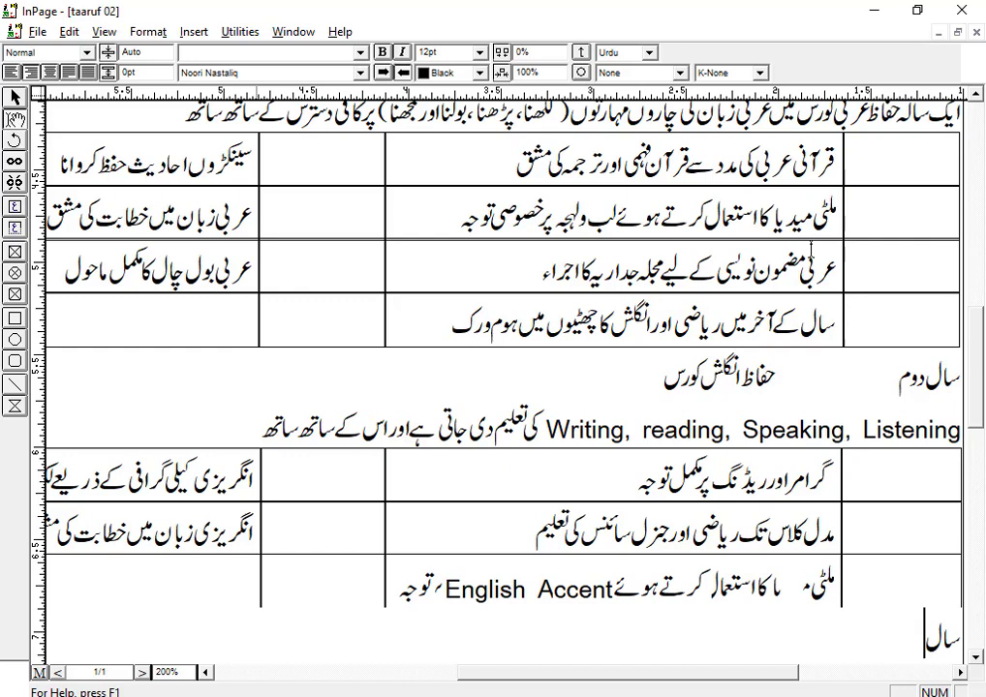
{"action": "key", "text": "BackSpace"}
{"action": "key", "text": "BackSpace"}
{"action": "key", "text": "BackSpace"}
{"action": "key", "text": "ctrl+1"}
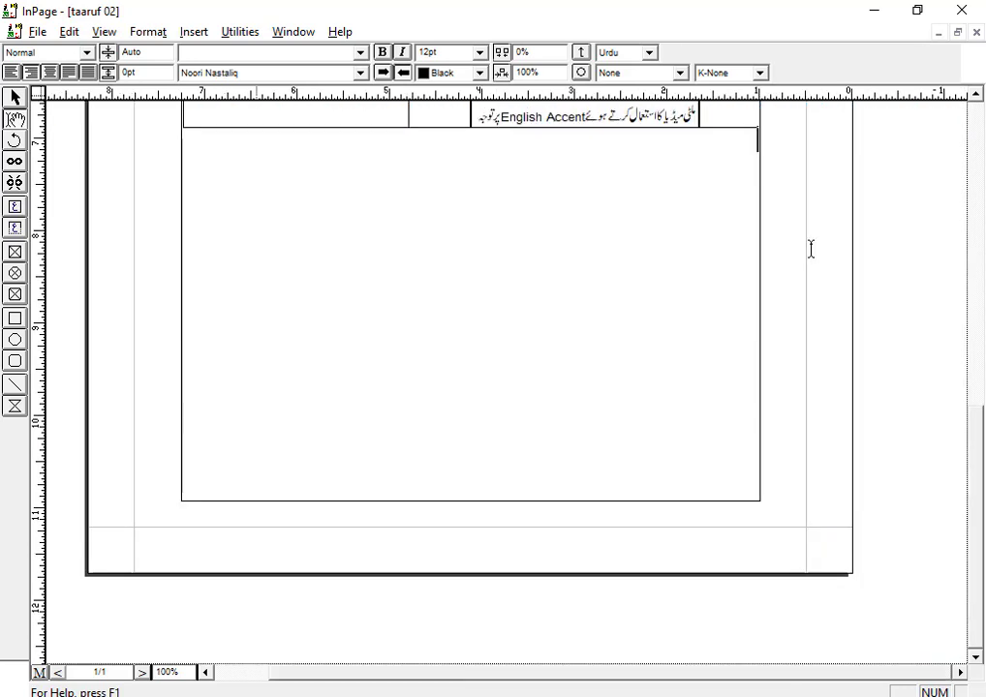
Duplicate the complete second-year section, including its heading, introduction and table, below the existing one
{"action": "scroll", "coordinate": [811, 249], "scroll_direction": "up", "scroll_amount": 5}
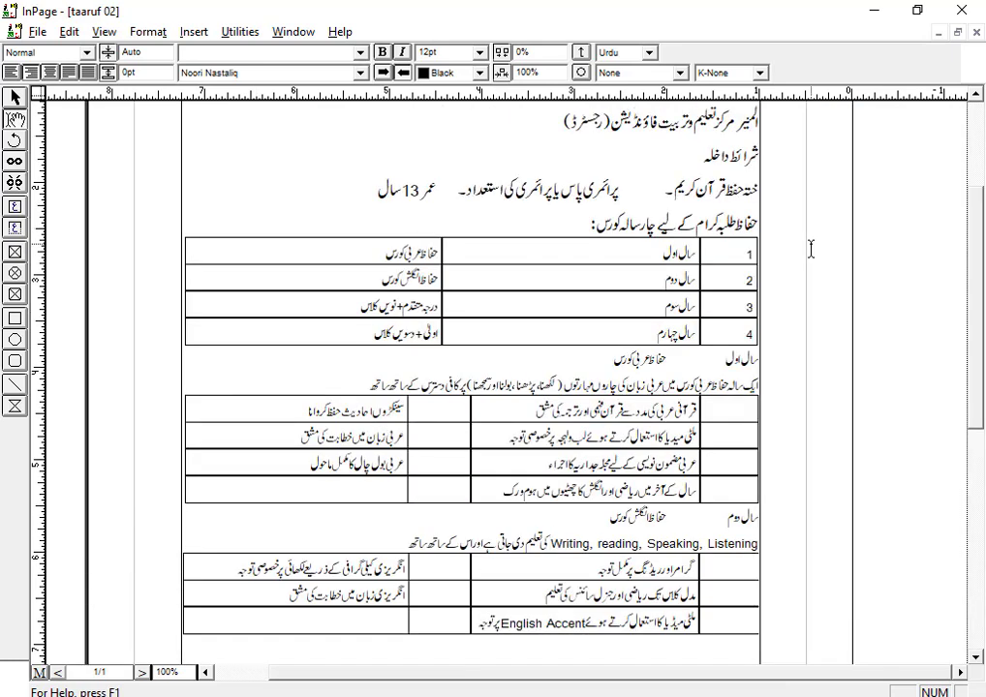
{"action": "key", "text": "shift+Up"}
{"action": "key", "text": "shift+Up"}
{"action": "key", "text": "shift+Up"}
{"action": "key", "text": "shift+Up"}
{"action": "key", "text": "shift+Up"}
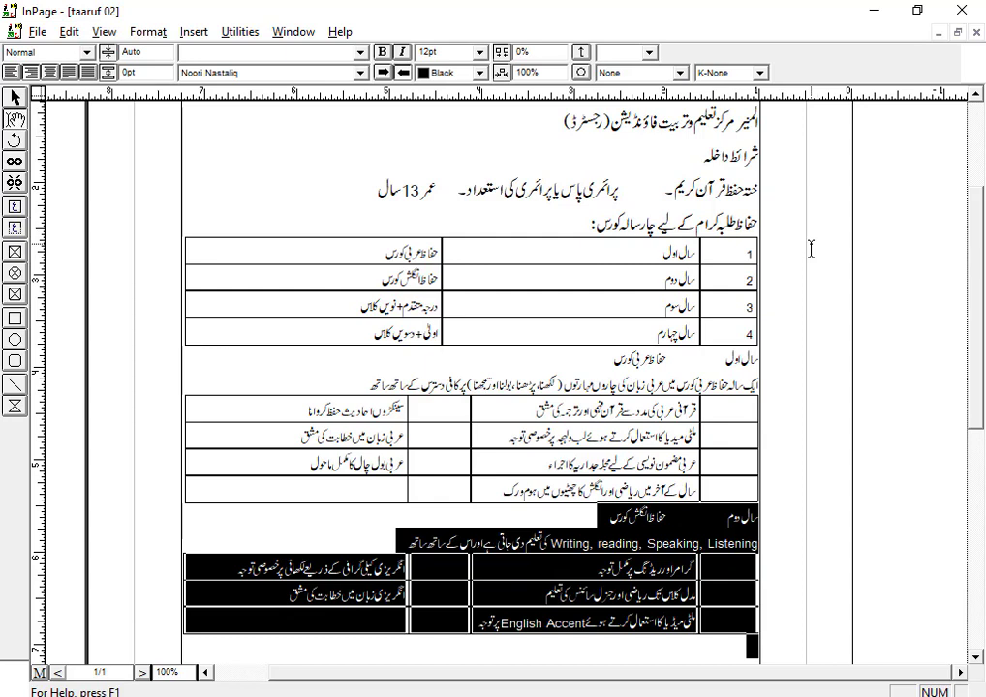
{"action": "key", "text": "Down"}
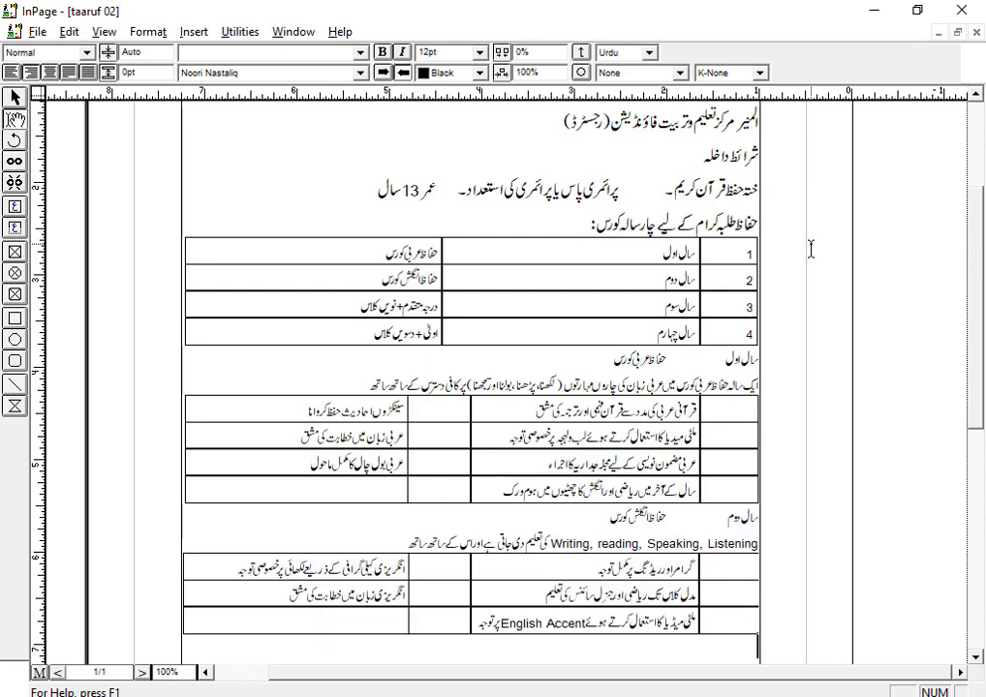
{"action": "key", "text": "Return"}
{"action": "key", "text": "ctrl+v"}
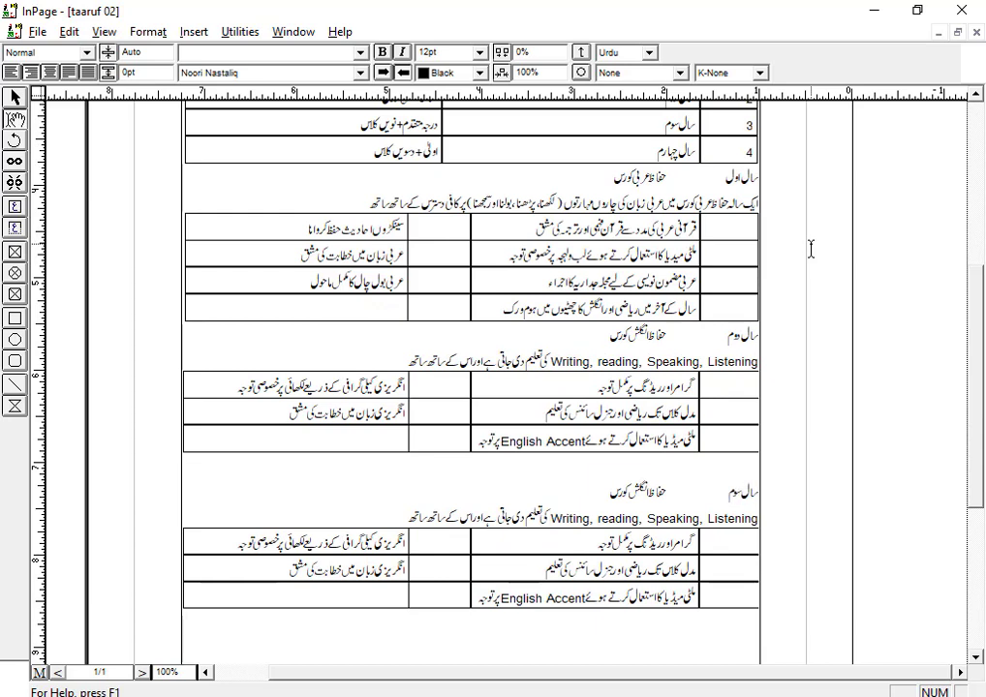
Change the copied section's heading to "سال سوم" with the course name "درجہ متقدم+نویں کلاس"
{"action": "key", "text": "shift+Right"}
{"action": "key", "text": "shift+Right"}
{"action": "key", "text": "shift+Right"}
{"action": "key", "text": "shift+Right"}
{"action": "key", "text": "shift+Right"}
{"action": "key", "text": "shift+Right"}
{"action": "key", "text": "shift+Right"}
{"action": "key", "text": "shift+Right"}
{"action": "key", "text": "shift+Right"}
{"action": "key", "text": "shift+Right"}
{"action": "key", "text": "shift+Right"}
{"action": "key", "text": "shift+Right"}
{"action": "key", "text": "shift+Right"}
{"action": "key", "text": "shift+Right"}
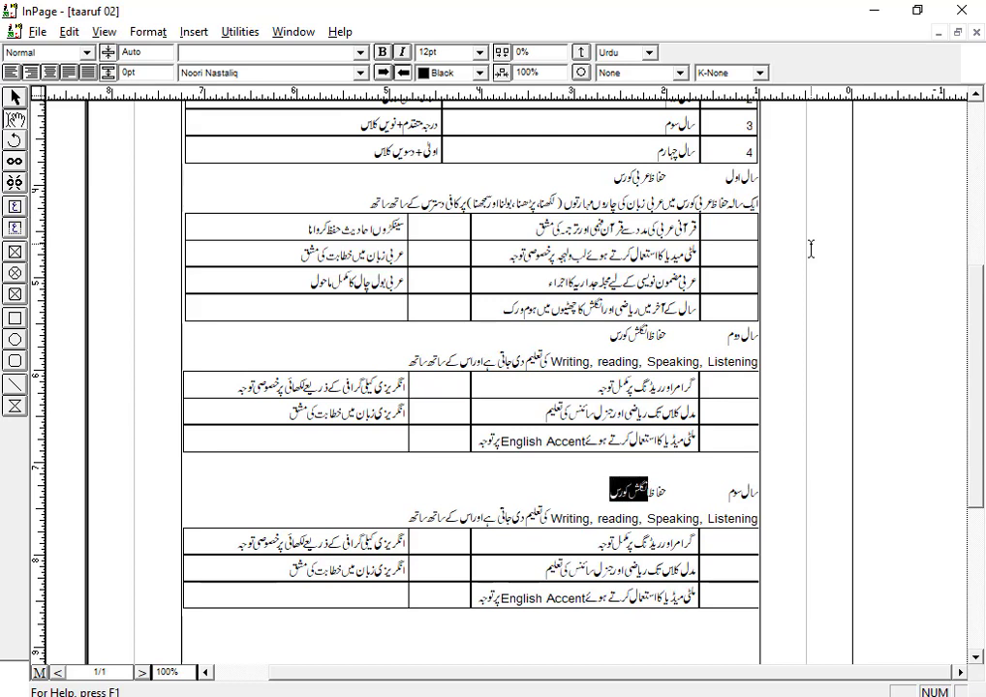
{"action": "type", "text": "درجہ ہفتم+نویں"}
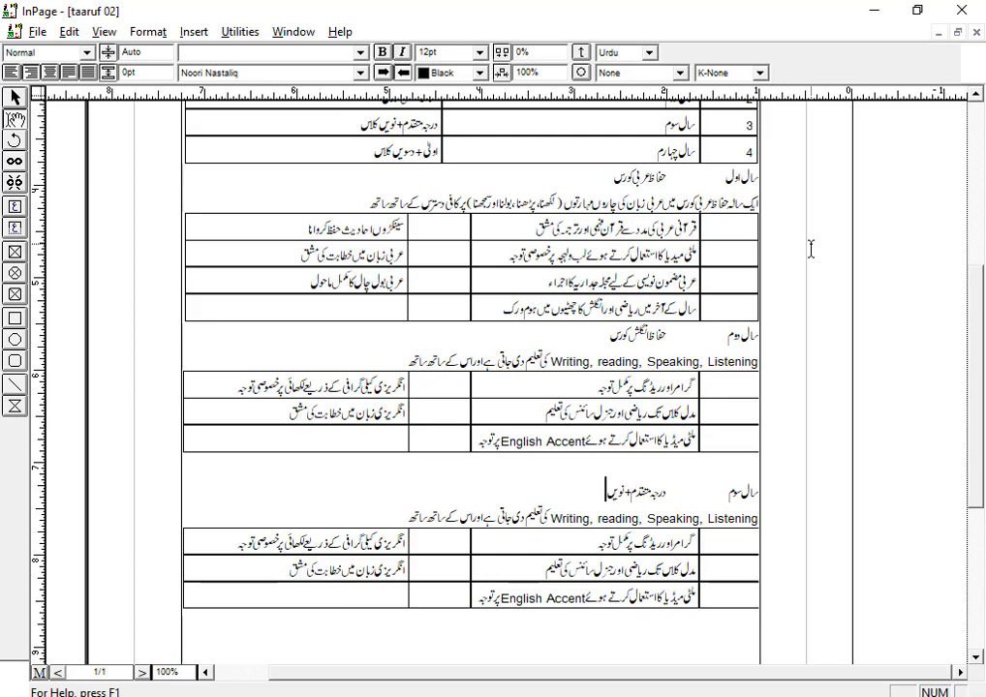
{"action": "type", "text": "کلاس"}
Replace the copied introduction line with "اس تیسرے تعلیمی سال میں نویں کلاس کی تعلیم انگلش میڈیم سائنس گروپ"
{"action": "key", "text": "Down"}
{"action": "key", "text": "Home"}
{"action": "key", "text": "shift+End"}
{"action": "key", "text": "Delete"}
{"action": "key", "text": "F6"}
{"action": "type", "text": "اس تیسر"}
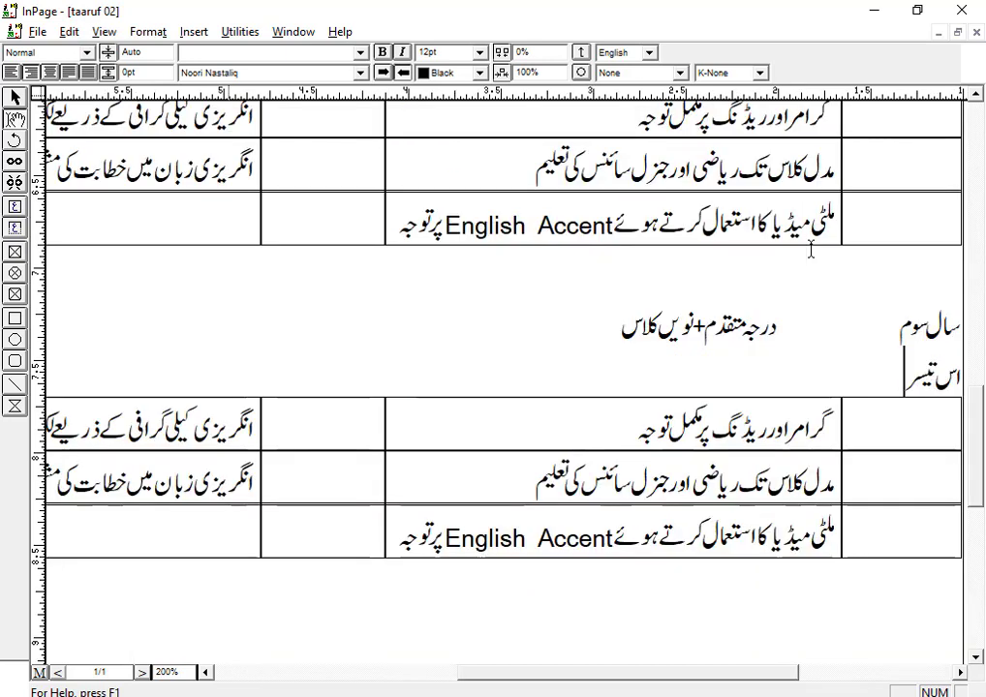
{"action": "type", "text": "ے تعلیمی سال میں نویں کلاس کی تعلیم انگلش میڈیم سائنس گروپ"}
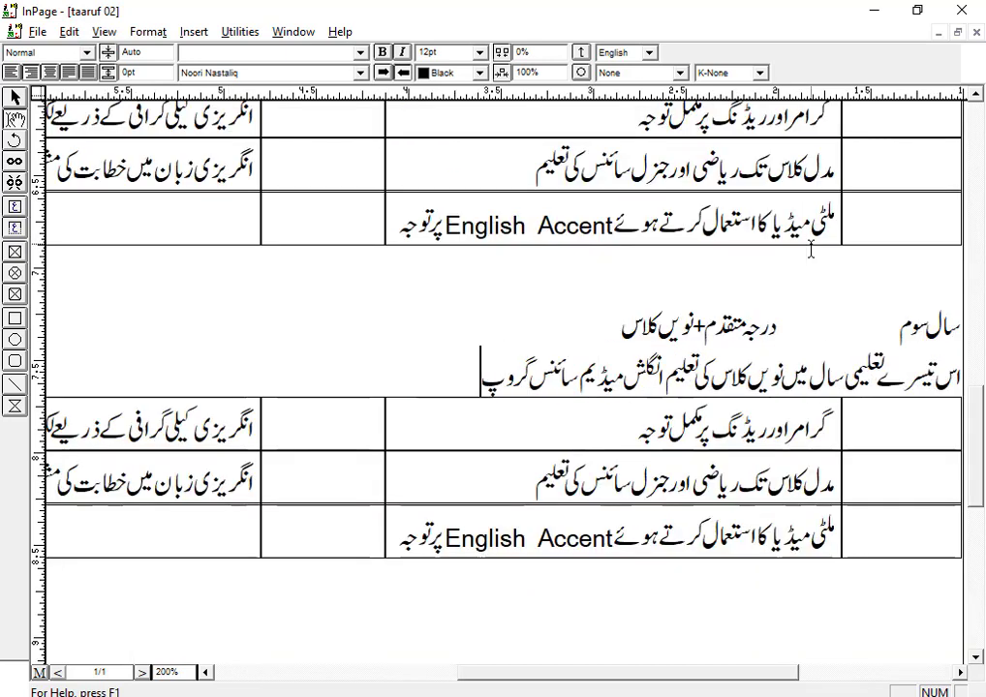
Complete the third-year introduction with "(بائیولوجی،کمپیوٹر سائنس،کیمسٹری) کے مضامین کے ساتھ دی جاتی ہے۔اور اس کے ساتھ ساتھ"
{"action": "type", "text": " (بائیولوجی،کمپیوٹر سائنس،کیمس"}
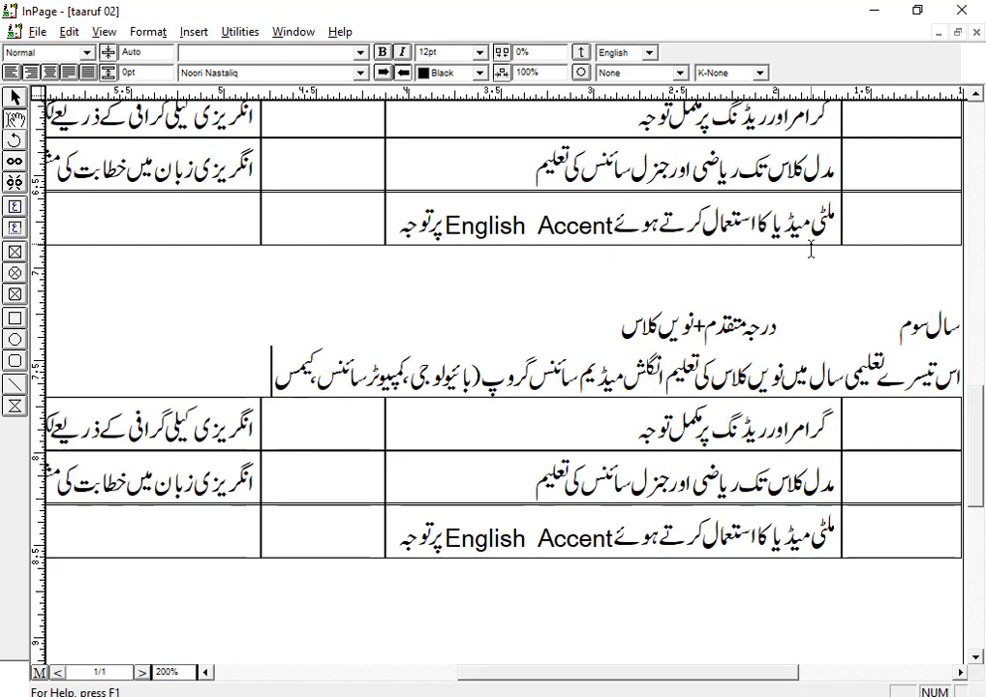
{"action": "type", "text": "ٹری) کے مضامین کے ساتھ دی جاتی ہے۔اور اس کے ساتھ ساتھ"}
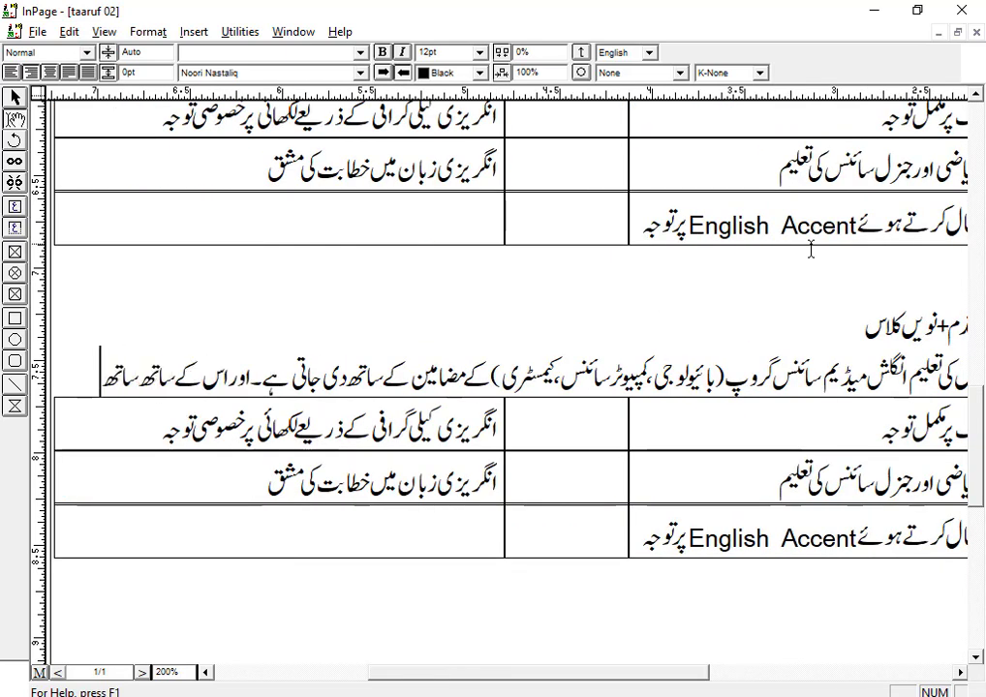
Replace the first row of the third-year table with "اردو خوشخطی کی مشق" and "اردو تقاریر و Debate and Declamation کی مشق"
{"action": "type", "text": "اردو خوشخطی کی مشق"}
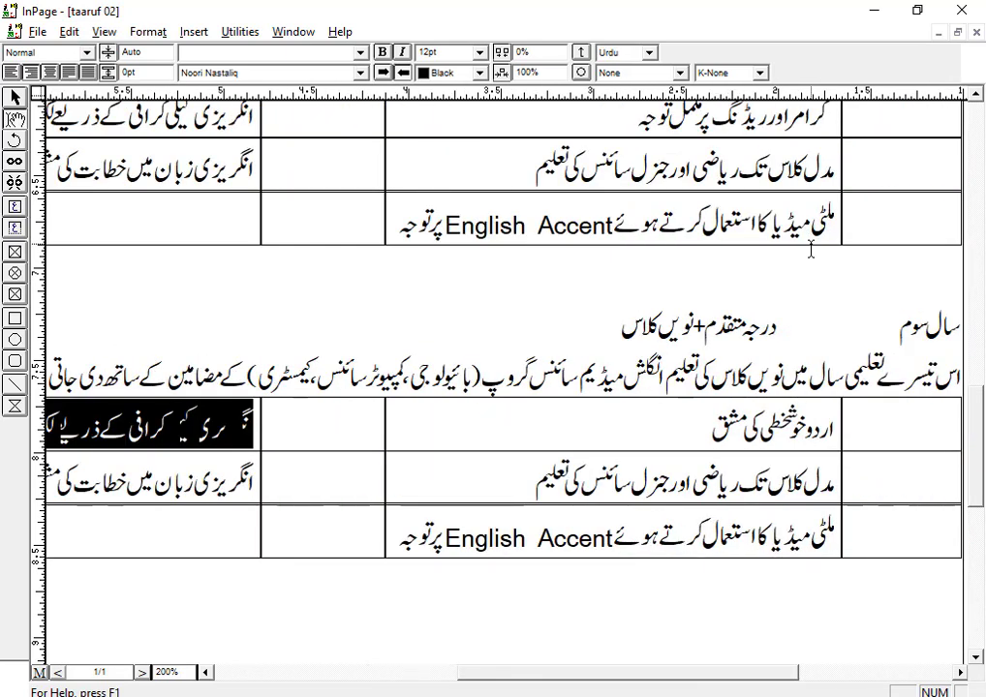
{"action": "type", "text": "اردو تقاریر و "}
{"action": "type", "text": "Debate and Declamatio"}
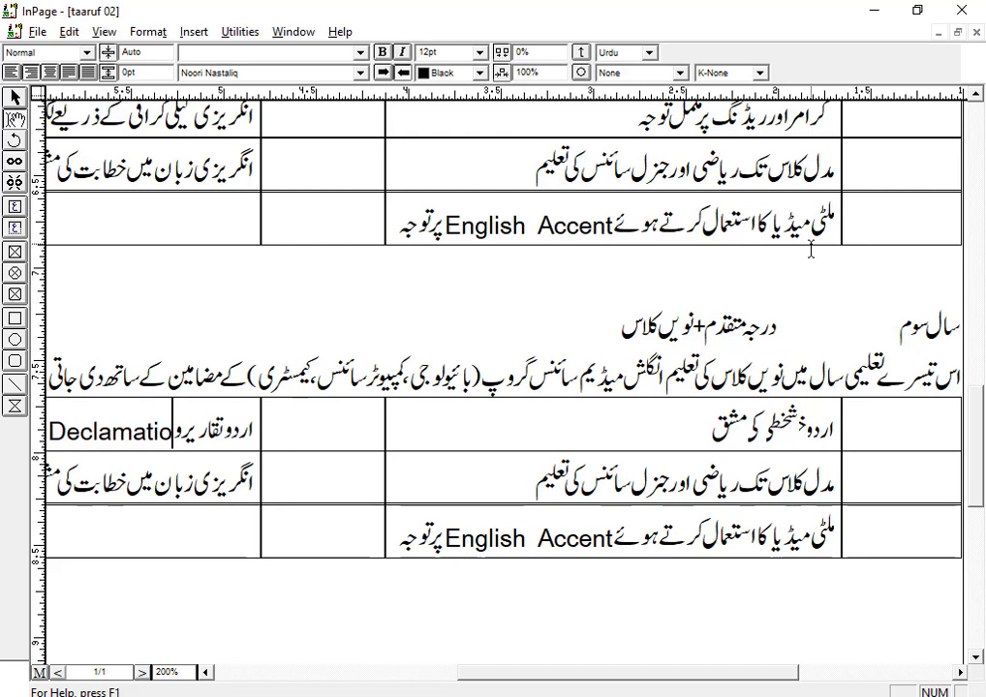
{"action": "type", "text": "n"}
Enter "اردو مجلہ کی تیاری", "عربی میں مزید بہتری کے لیے مستقل عربی کا ایک گھنٹہ" and "ایڈوانس انگلش کے لیے ایک گھنٹہ" in rows two and three
{"action": "key", "text": "Tab"}
{"action": "type", "text": "اردو مجلہ کی تیاری"}
{"action": "key", "text": "Tab"}
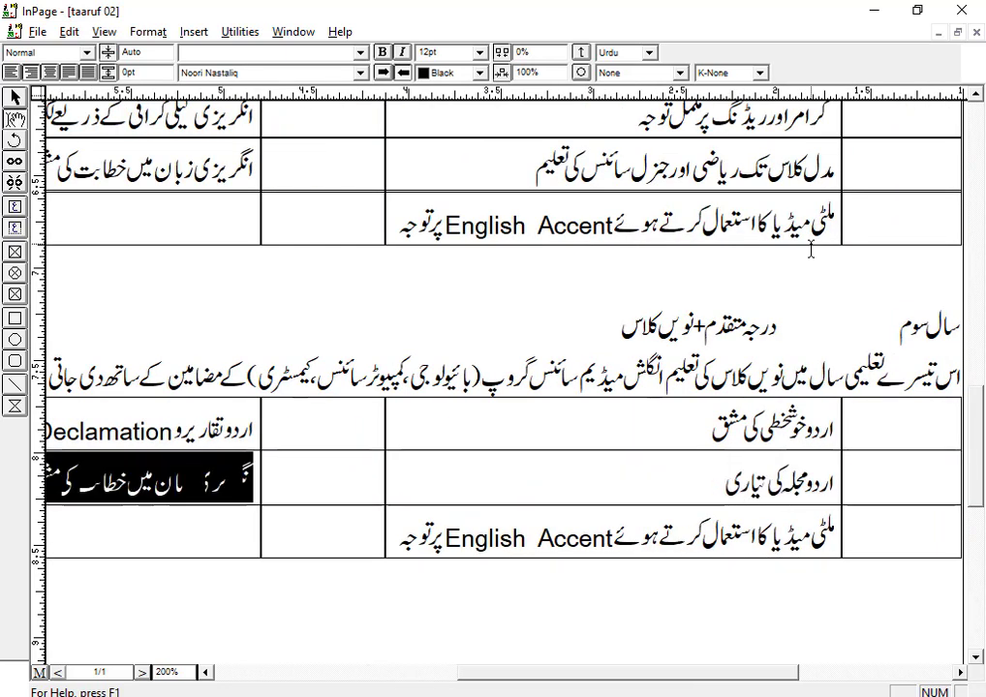
{"action": "type", "text": "عربی میں مزید بہتری کے لیے مستقل عربی کا ایک گھنٹہ"}
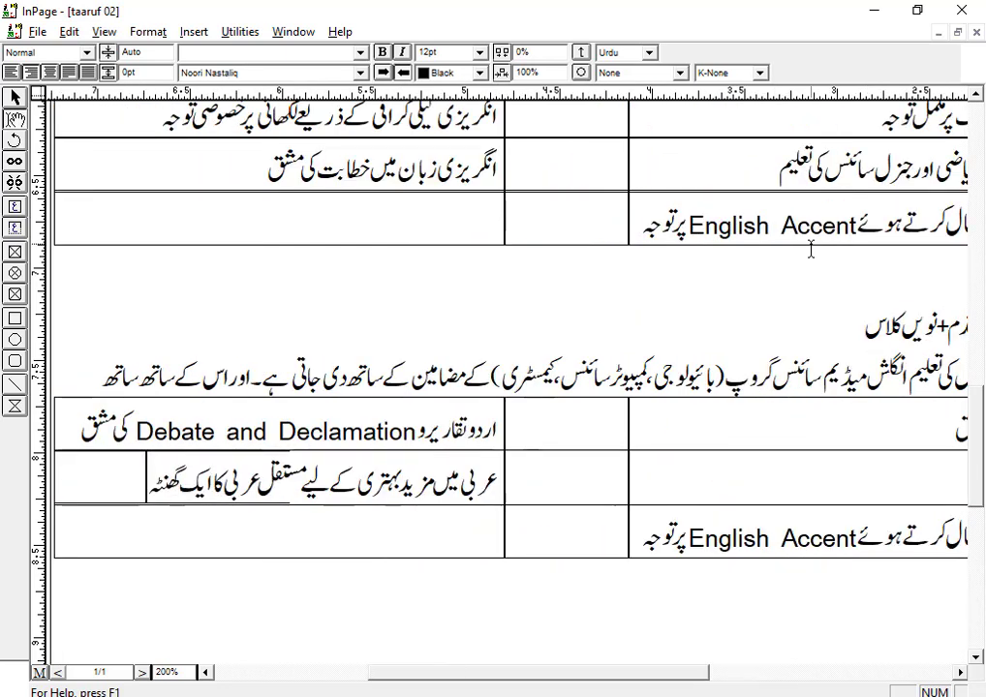
{"action": "key", "text": "Tab"}
{"action": "type", "text": "ایڈوانس انگلش کے لیے ایک گھنٹہ"}
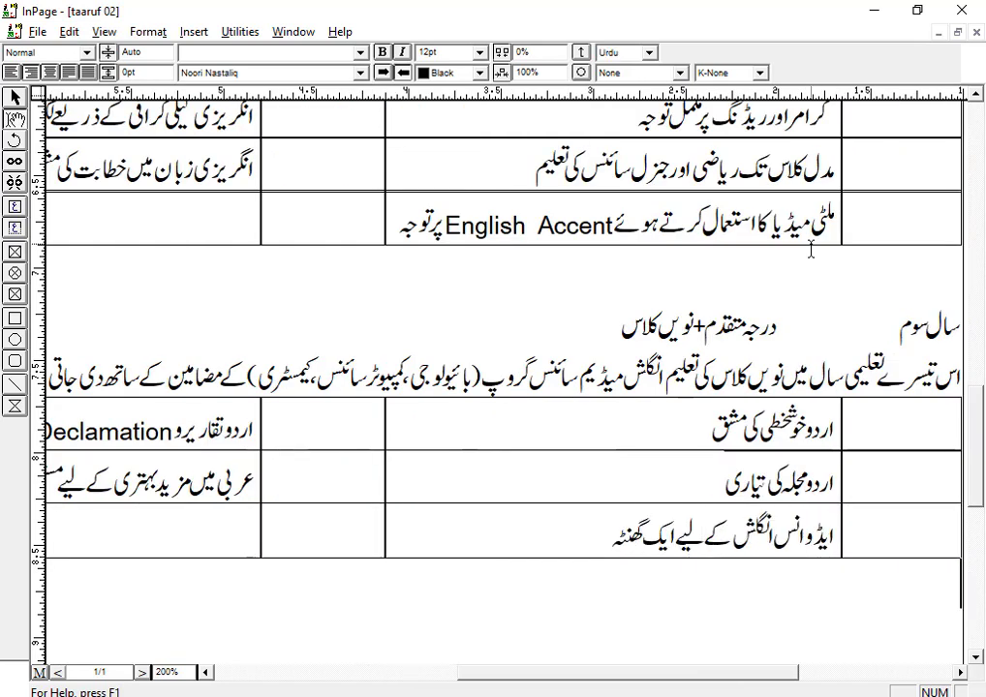
Insert a new table with one row and five columns below the third-year table
{"action": "key", "text": "ctrl+1"}
{"action": "left_click", "coordinate": [193, 31]}
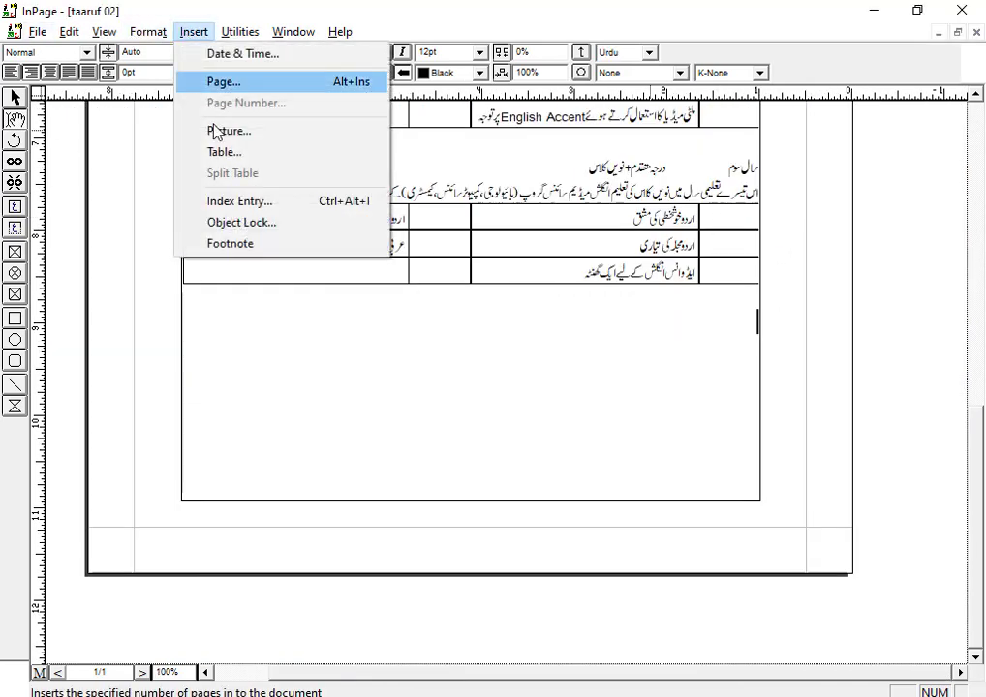
{"action": "left_click", "coordinate": [223, 152]}
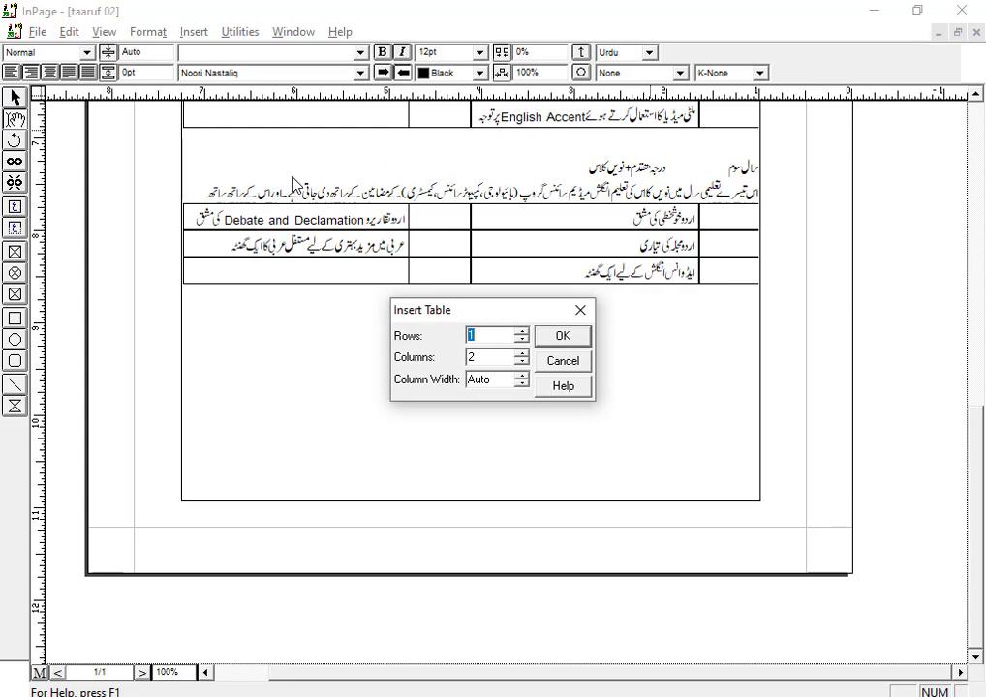
{"action": "key", "text": "Tab"}
{"action": "type", "text": "5"}
{"action": "left_click", "coordinate": [560, 336]}
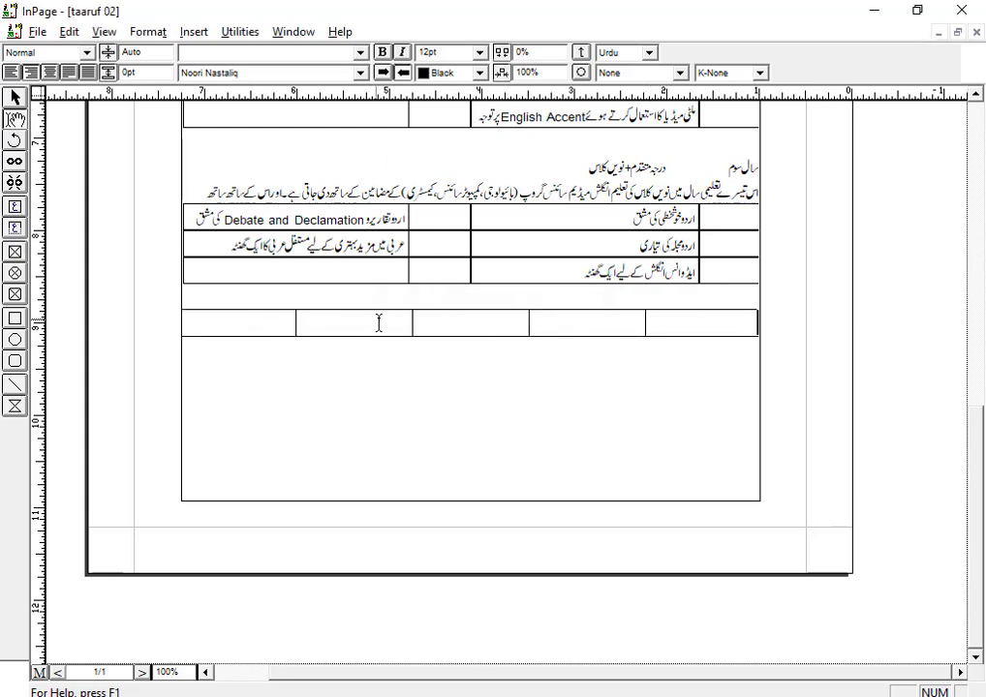
Resize the new table's columns so the second and fifth are wide and the first, third and fourth are narrow
{"action": "left_click_drag", "start_coordinate": [527, 318], "coordinate": [495, 322]}
{"action": "left_click_drag", "start_coordinate": [413, 323], "coordinate": [452, 322]}
{"action": "left_click_drag", "start_coordinate": [645, 322], "coordinate": [716, 324]}
{"action": "left_click_drag", "start_coordinate": [303, 319], "coordinate": [405, 326]}
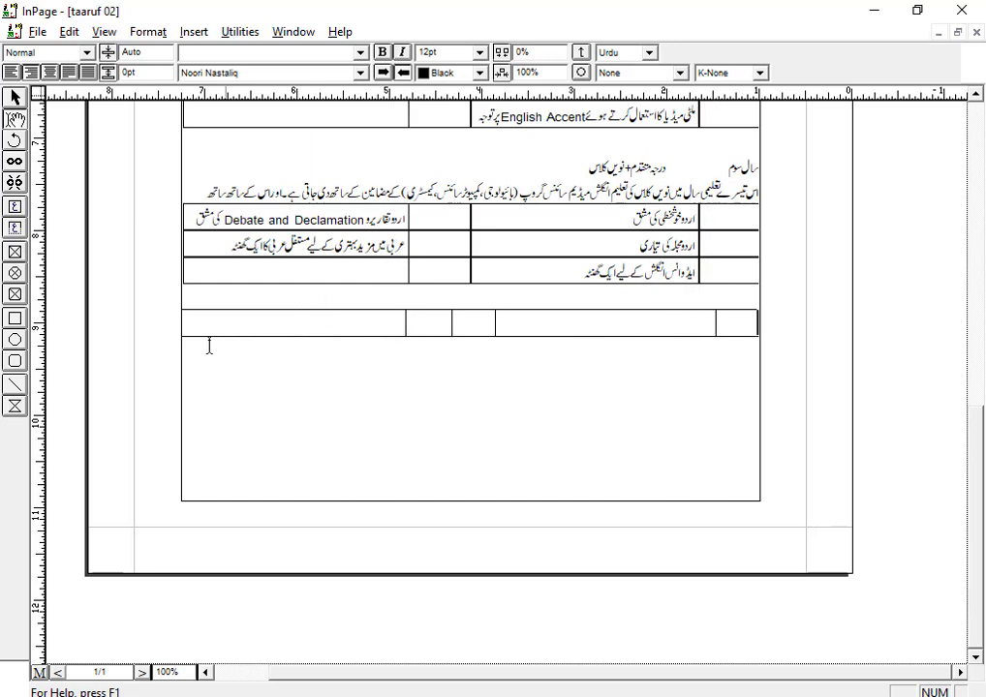
Fill the new table's heading row with "نصاب درجہ متقدم" in the second column and "نصاب اولیٰ+دسویں کلاس" in the fifth
{"action": "left_click", "coordinate": [744, 323]}
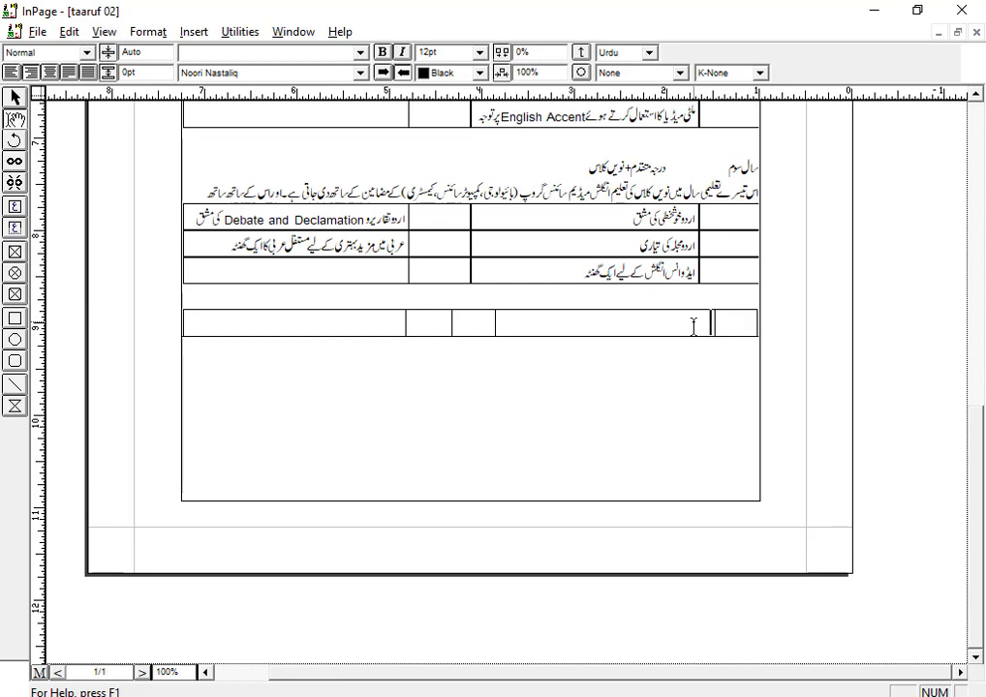
{"action": "type", "text": "نصاب"}
{"action": "key", "text": "ctrl+2"}
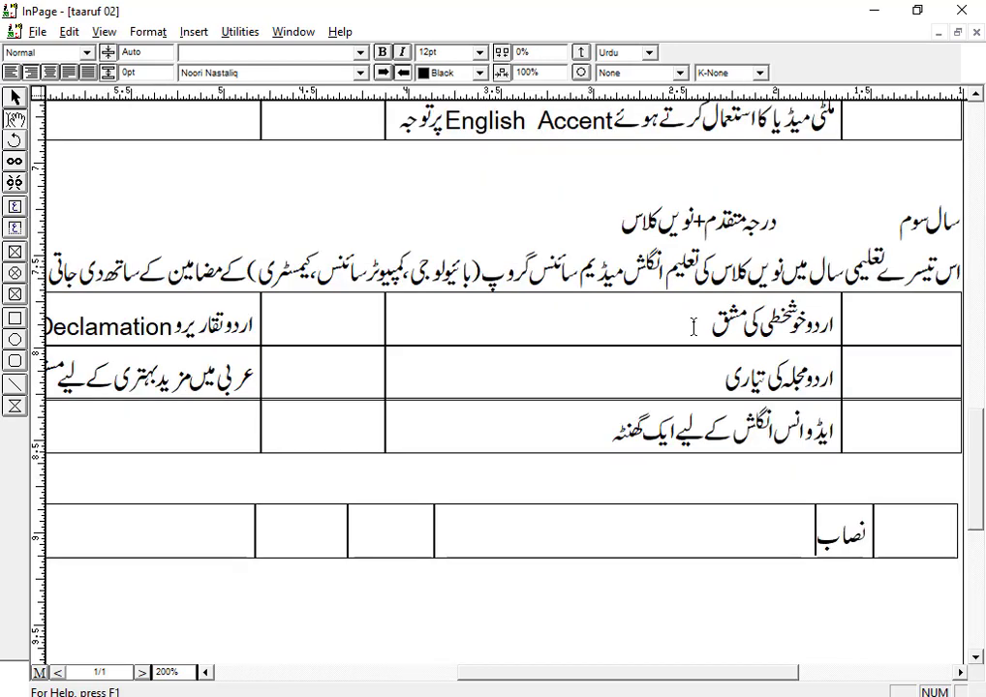
{"action": "type", "text": "درجہ متقدم"}
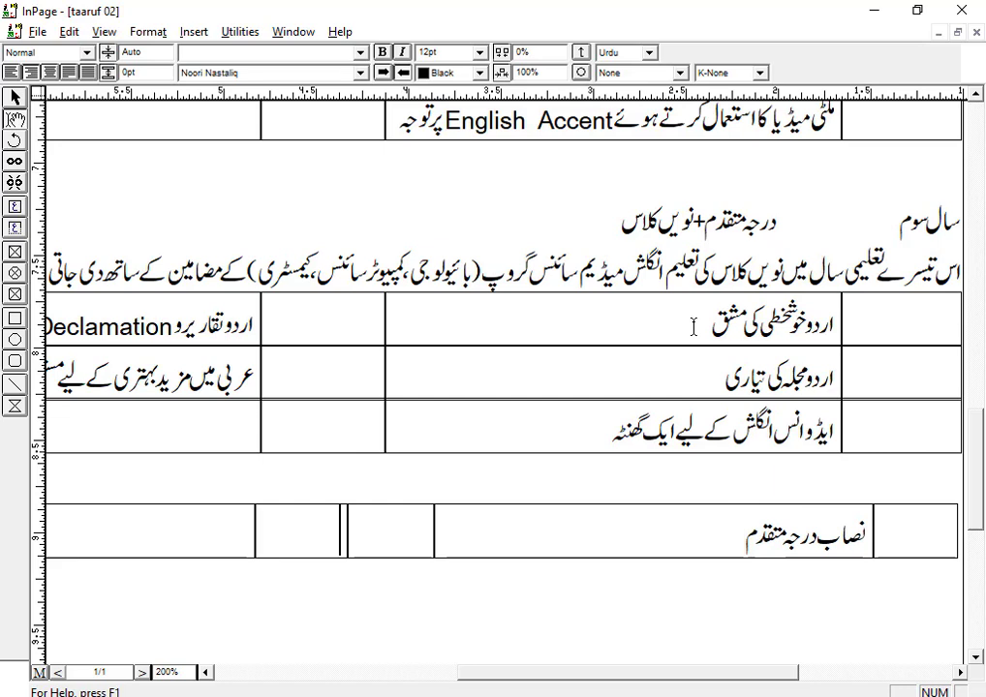
{"action": "type", "text": "نصاب اولی"}
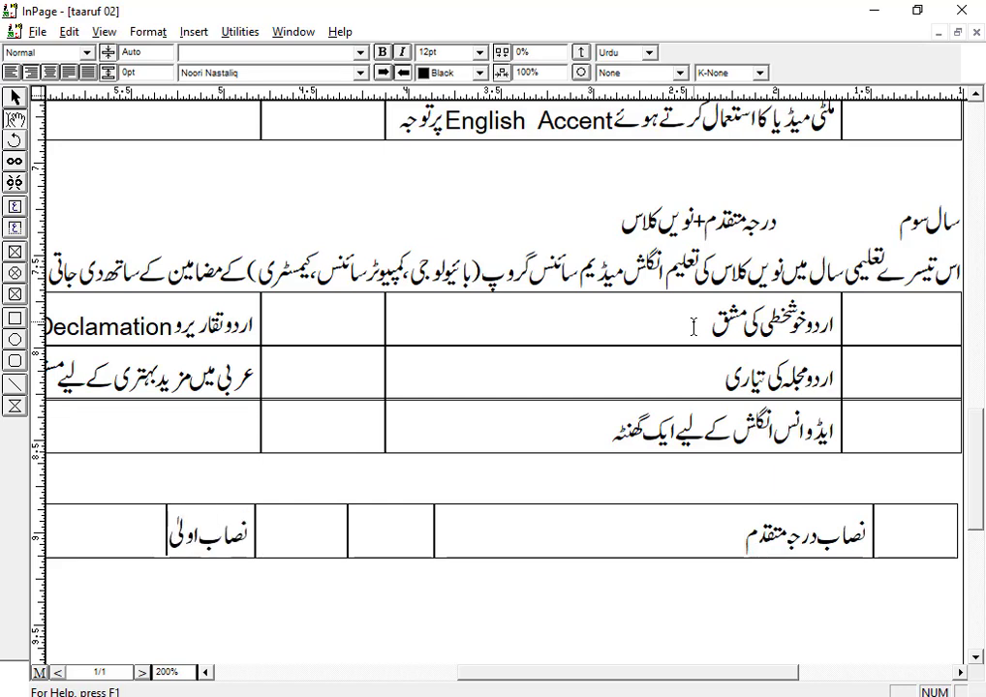
{"action": "type", "text": "+دسویں کلاس"}
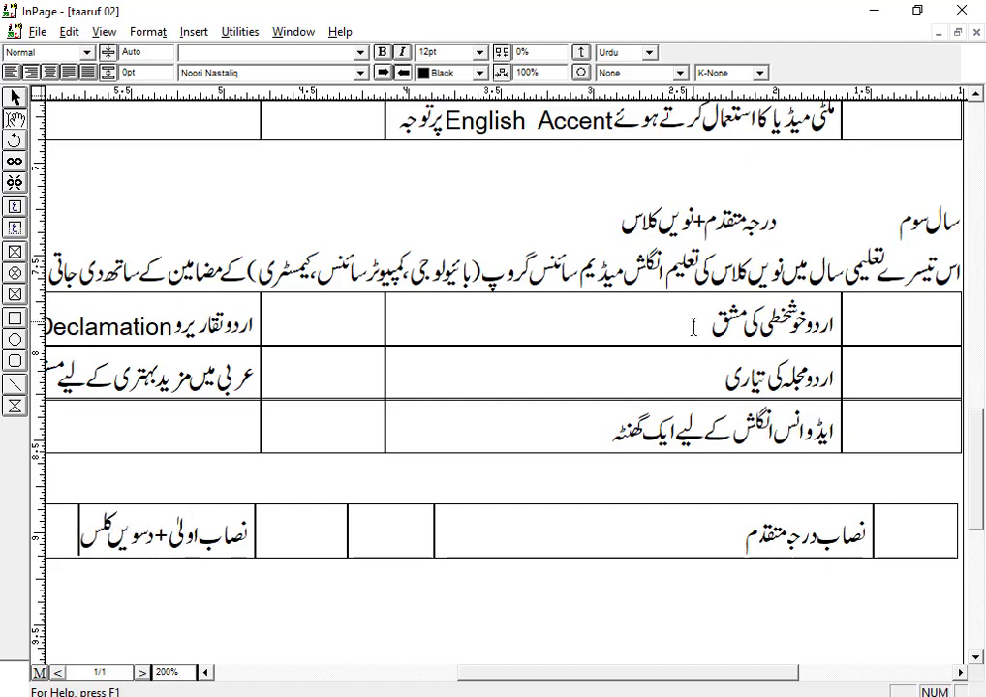
Add a syllabus row with "Biology" in the second column and "الصرف الواضح" in the fifth
{"action": "key", "text": "Tab"}
{"action": "type", "text": "Biology"}
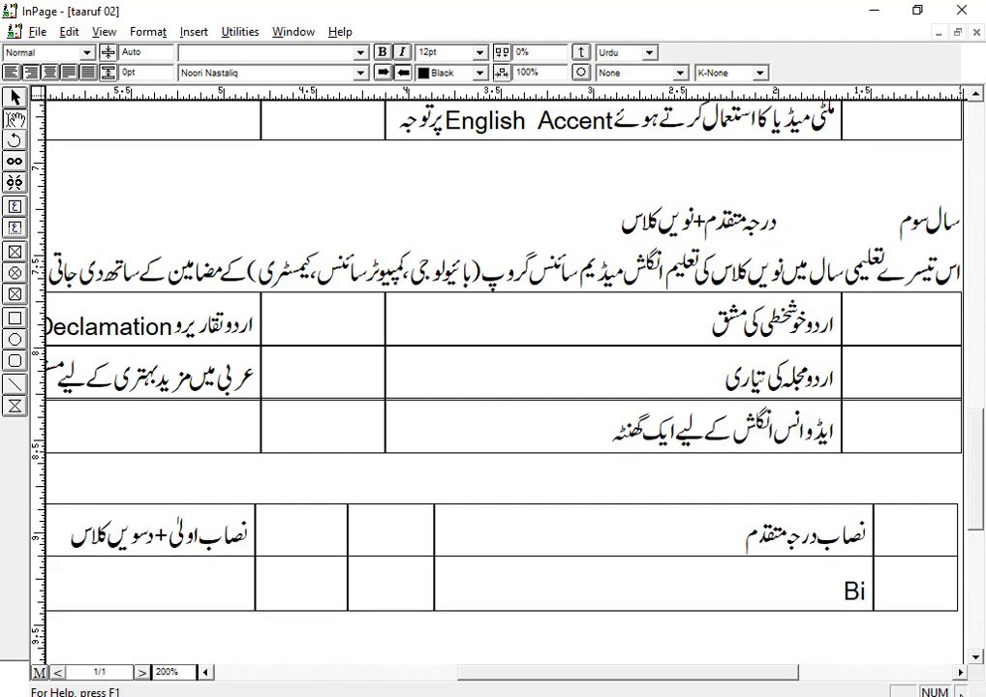
{"action": "key", "text": "Tab"}
{"action": "key", "text": "Tab"}
{"action": "key", "text": "Tab"}
{"action": "type", "text": "الصرف الواضح"}
Add a syllabus row with "Chemistry" in the second column and "اتناع الضمیر (نحومیر) تسہیل النحو، شرح مائۃ عامل" in the fifth
{"action": "key", "text": "Tab"}
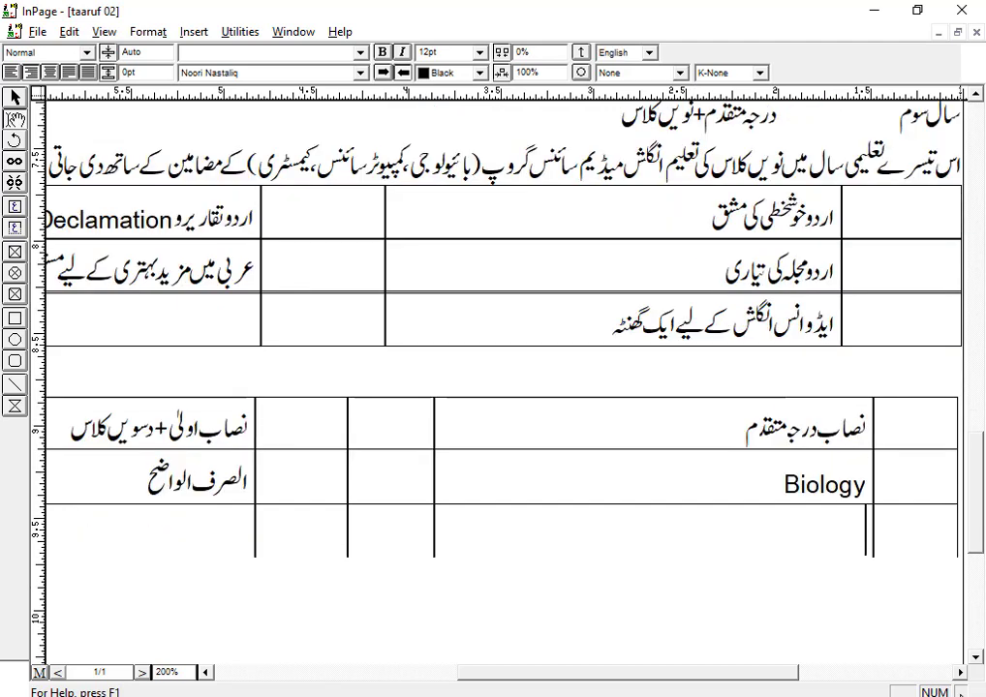
{"action": "type", "text": "Chemistry"}
{"action": "key", "text": "Tab"}
{"action": "key", "text": "Tab"}
{"action": "key", "text": "Tab"}
{"action": "type", "text": "اتناع الضمیر (نحومیر) تسہیل النحو شرح مائۃ"}
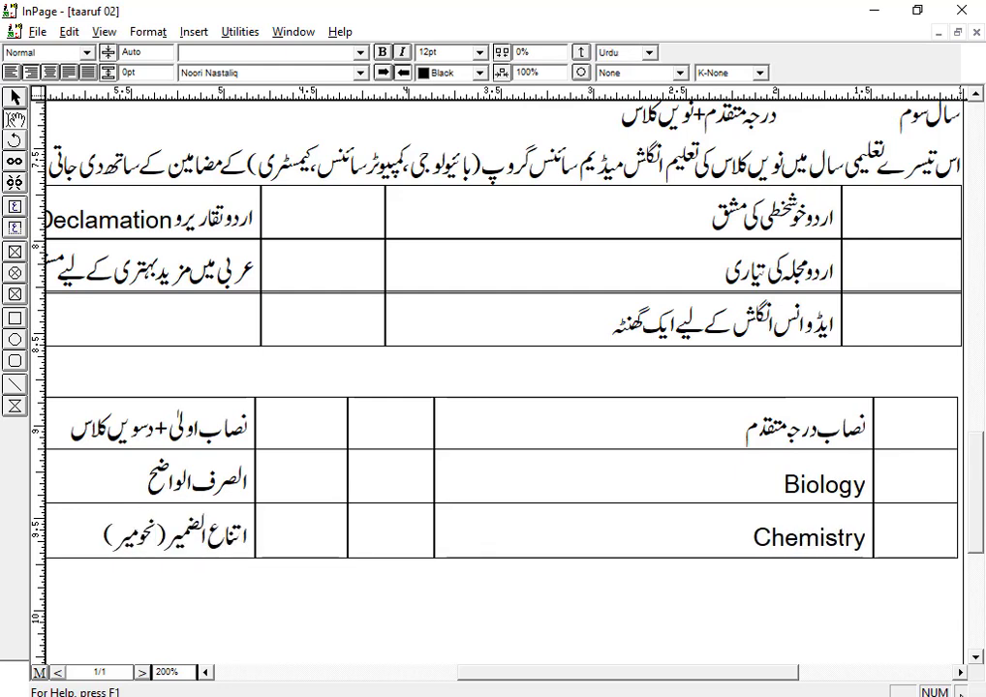
Add a syllabus row with "English" in both the second and fifth columns
{"action": "key", "text": "Tab"}
{"action": "type", "text": "English"}
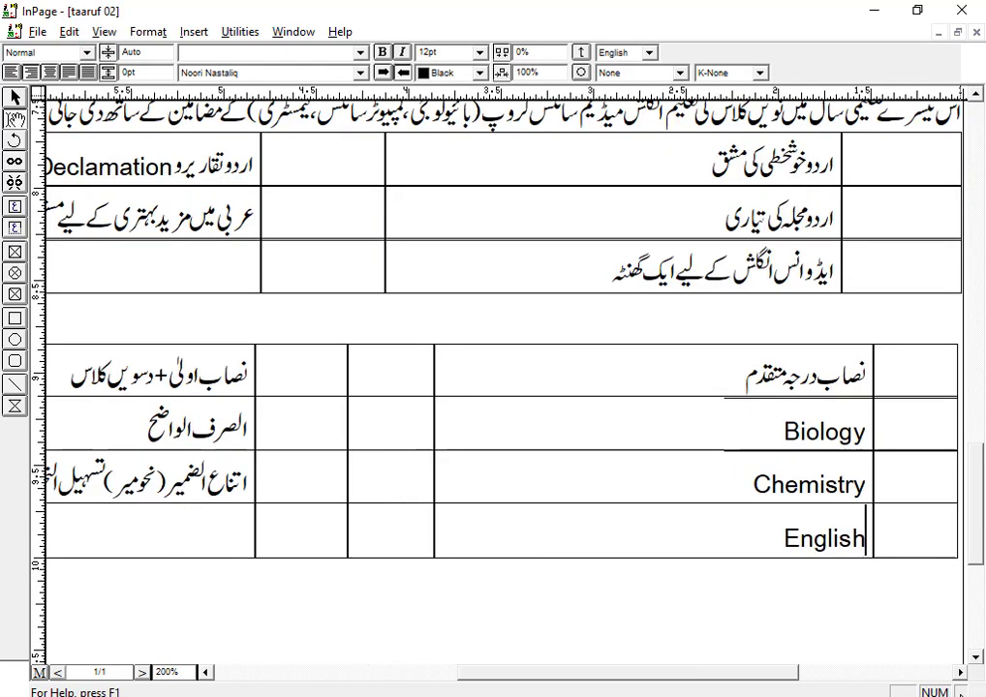
{"action": "key", "text": "Tab"}
{"action": "key", "text": "Tab"}
{"action": "key", "text": "Tab"}
{"action": "type", "text": "English"}
Add a syllabus row with "مطالعہ پاکستان" in the second column and "Physics" in the fifth
{"action": "key", "text": "Tab"}
{"action": "type", "text": "مطالعہ پاکستان"}
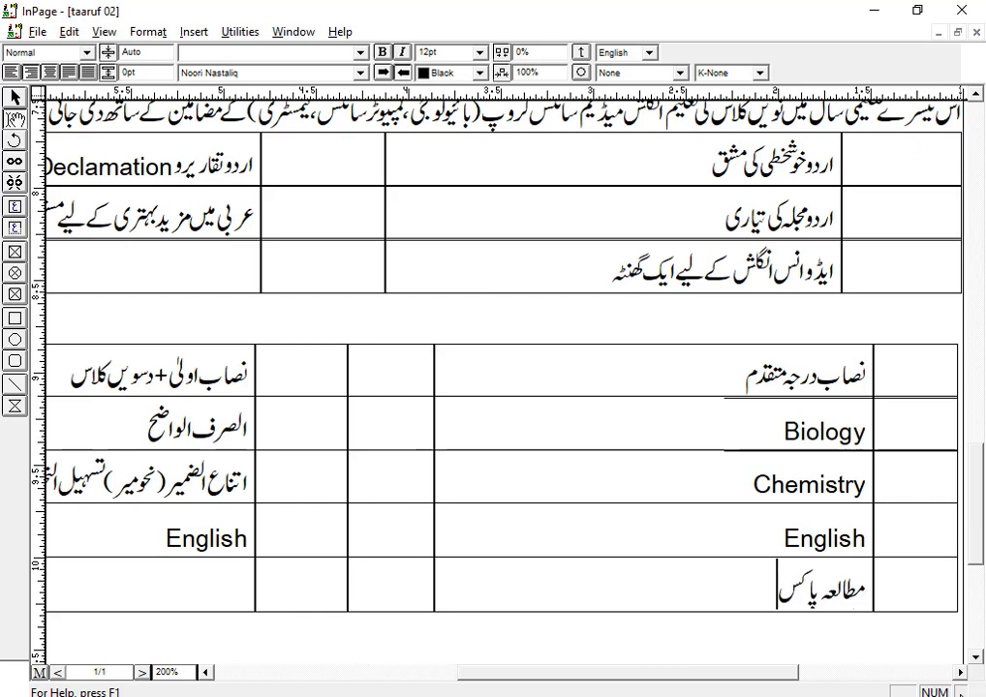
{"action": "key", "text": "Tab"}
{"action": "key", "text": "Tab"}
{"action": "key", "text": "Tab"}
{"action": "type", "text": "Physics"}
Add two syllabus rows, one with "آسان سندھی" and "Maths", the other with "العربیہ للناشئین" and "اردو"
{"action": "key", "text": "Tab"}
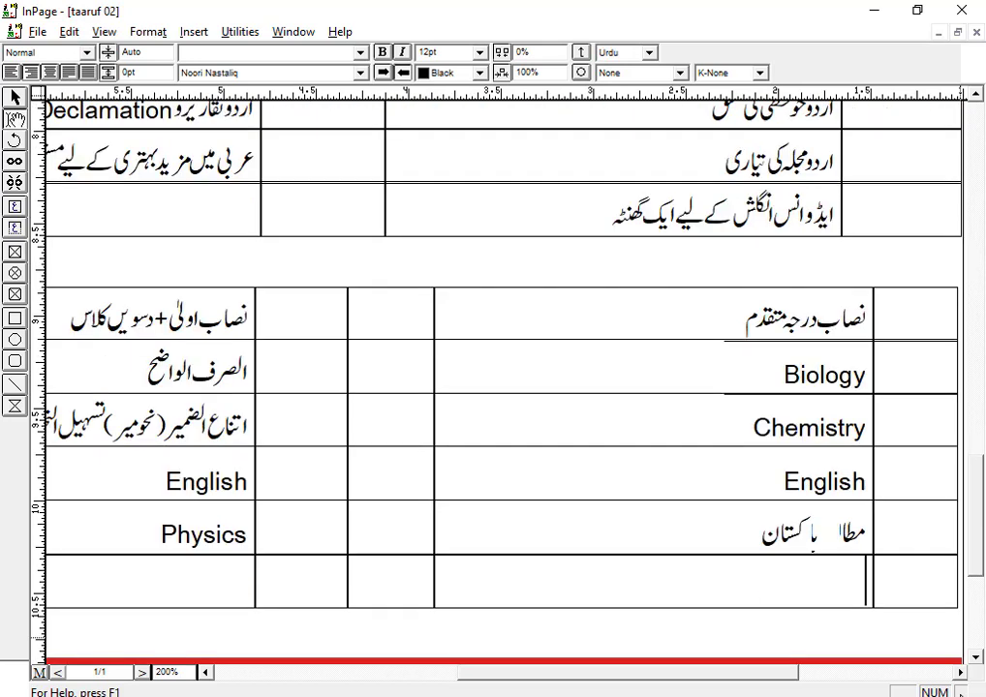
{"action": "type", "text": "آسان سندھی "}
{"action": "type", "text": "Maths"}
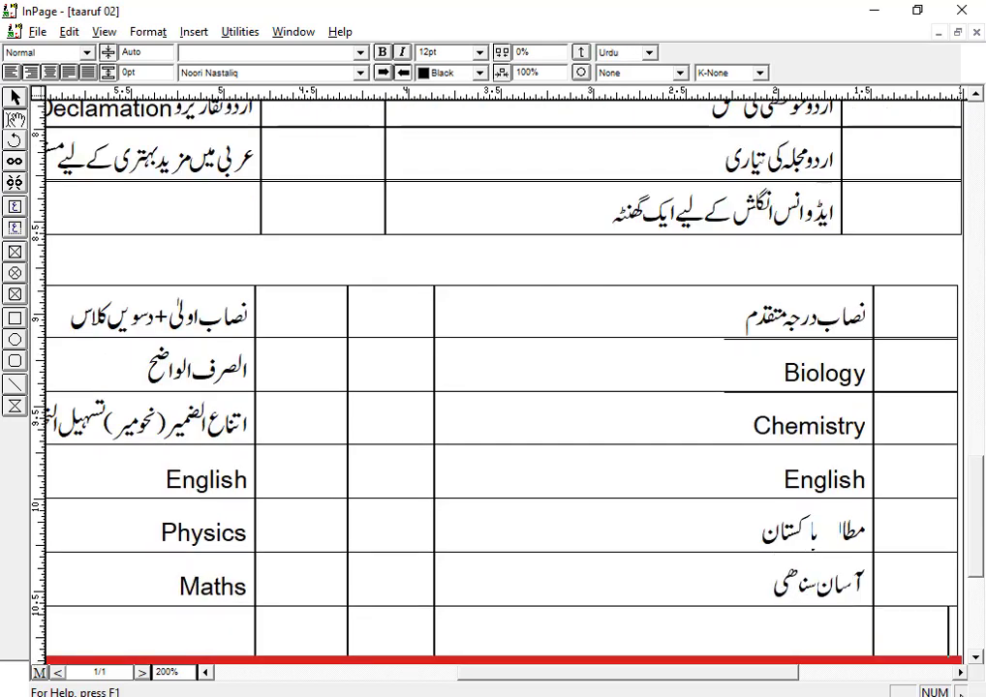
{"action": "key", "text": "Tab"}
{"action": "type", "text": "العربیہ للناشئین"}
{"action": "key", "text": "Tab"}
{"action": "type", "text": "اردو"}
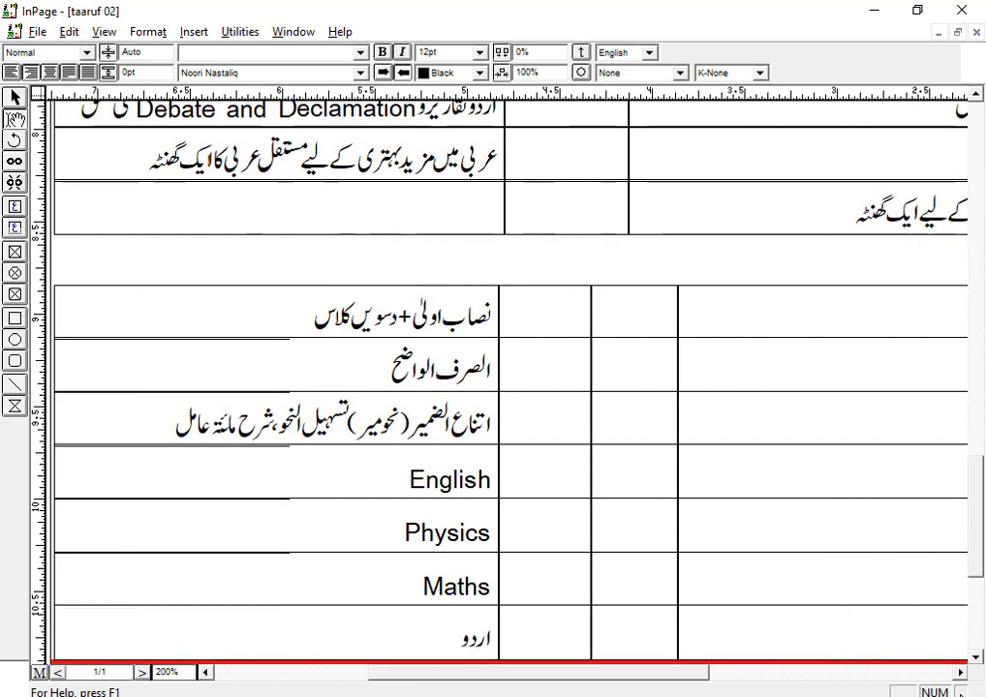
Add a final syllabus row with "الصرف الواضح" in the second column and "اسلامیات لازمی" in the fifth
{"action": "key", "text": "Tab"}
{"action": "type", "text": "الصرف الواضح"}
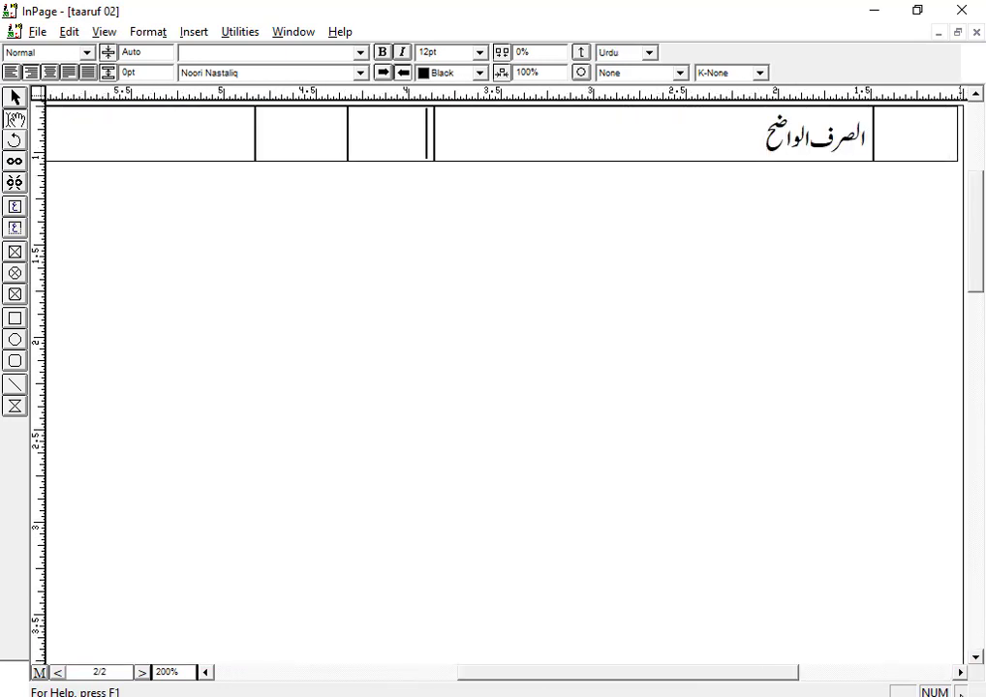
{"action": "key", "text": "Tab"}
{"action": "type", "text": "اسلامیات لازمی"}
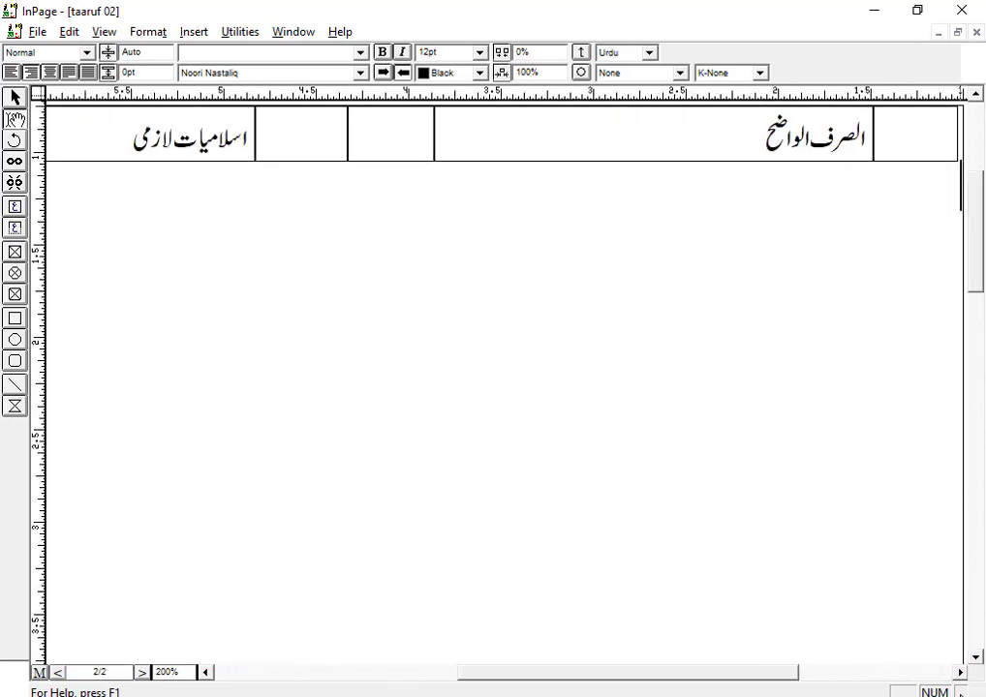
Add the heading line "سال چہارم" followed by "درجہ اولیٰ+دسویں کلاس" below the syllabus table
{"action": "key", "text": "Tab"}
{"action": "type", "text": "سال چہار"}
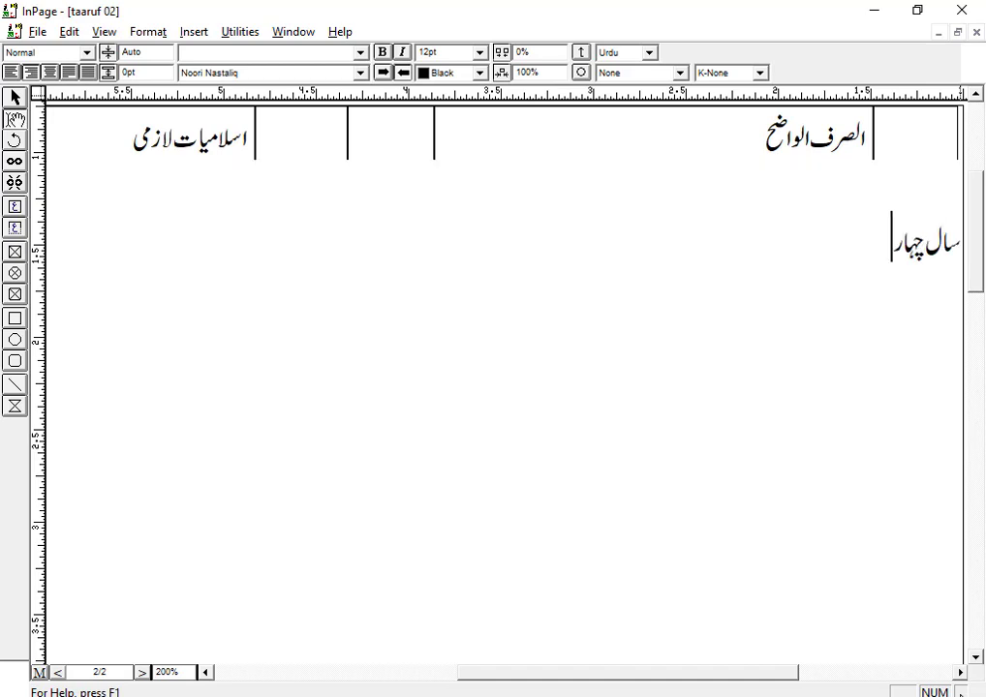
{"action": "type", "text": "م"}
{"action": "key", "text": "Tab"}
{"action": "type", "text": "درجہ اولیٰ+"}
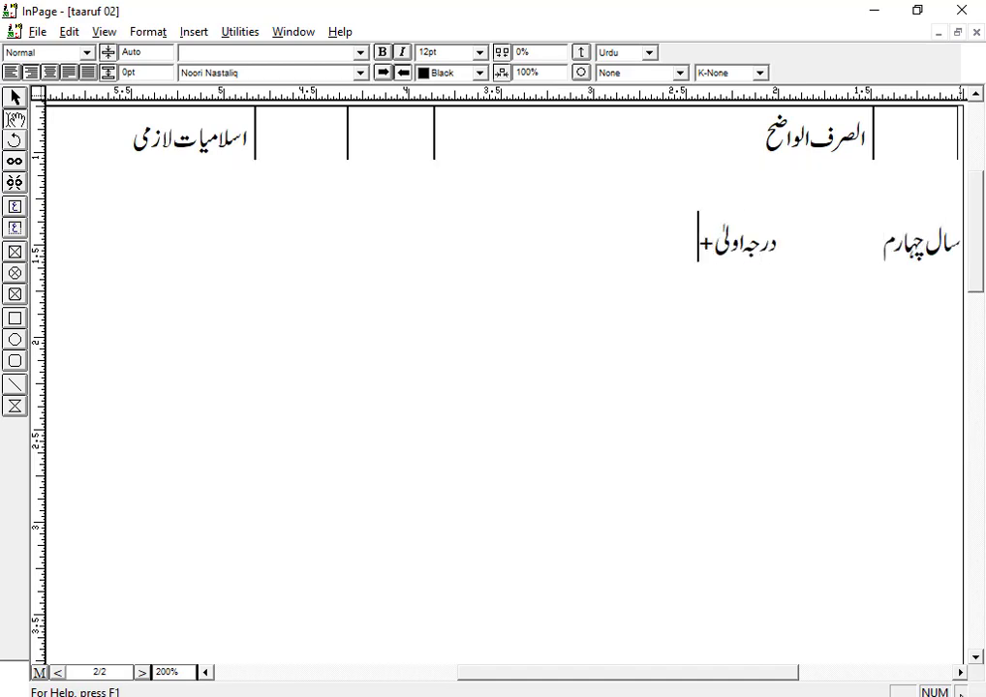
{"action": "key", "text": "BackSpace"}
{"action": "key", "text": "ctrl+space"}
{"action": "type", "text": "+دسویں کلاس"}
{"action": "key", "text": "Return"}
Write the fourth-year description and the closing lines: "داخلے محدود ہیں", the 6 شوال admission notice, and "رابطہ:" with "المنیر مرکز تعلیم وتربیت فاؤنڈیشن (رجسٹرڈ)"
{"action": "type", "text": "اس سال میں د"}
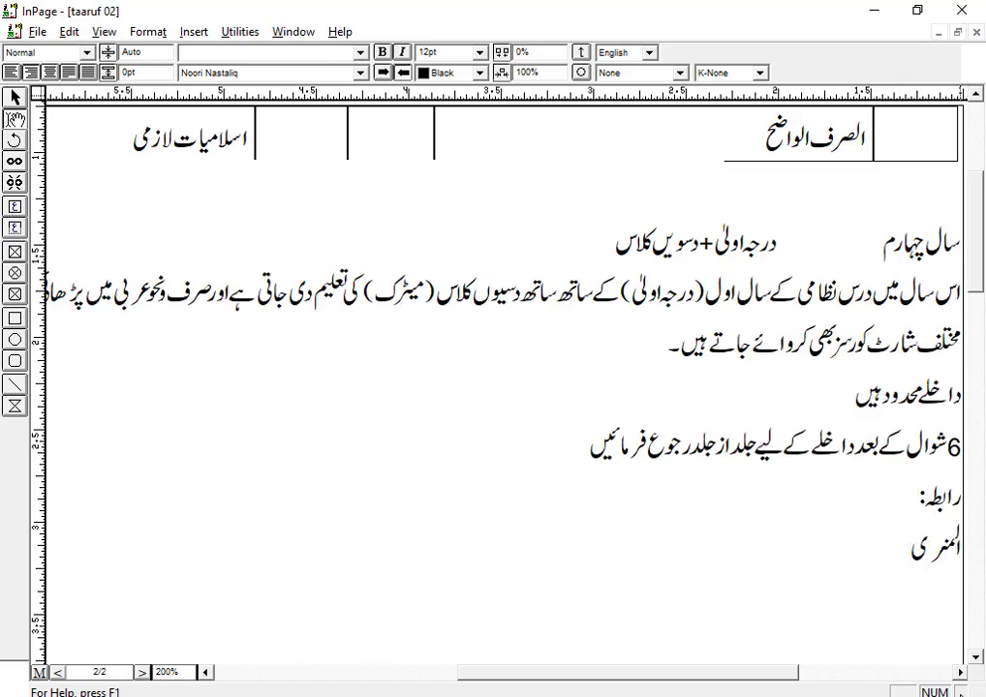
{"action": "type", "text": "ر مرکز تعلیم وتربیت فاؤنڈیشن (رجسٹرڈ)"}
Set the font size of the whole document's text to 16 pt
{"action": "key", "text": "ctrl+1"}
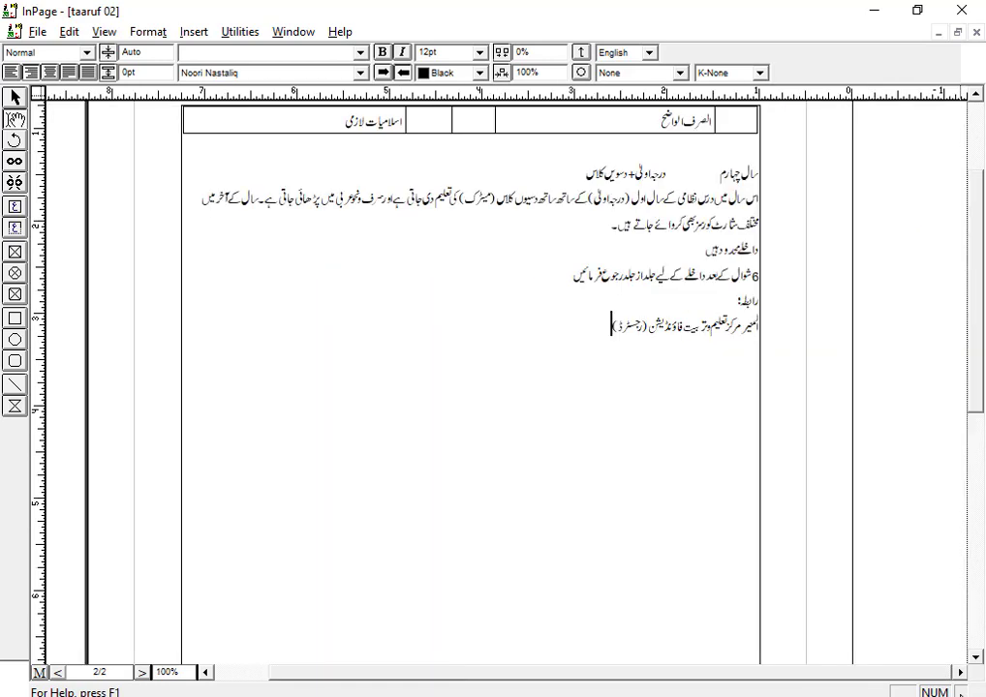
{"action": "key", "text": "ctrl+a"}
{"action": "scroll", "coordinate": [470, 387], "scroll_direction": "up", "scroll_amount": 5}
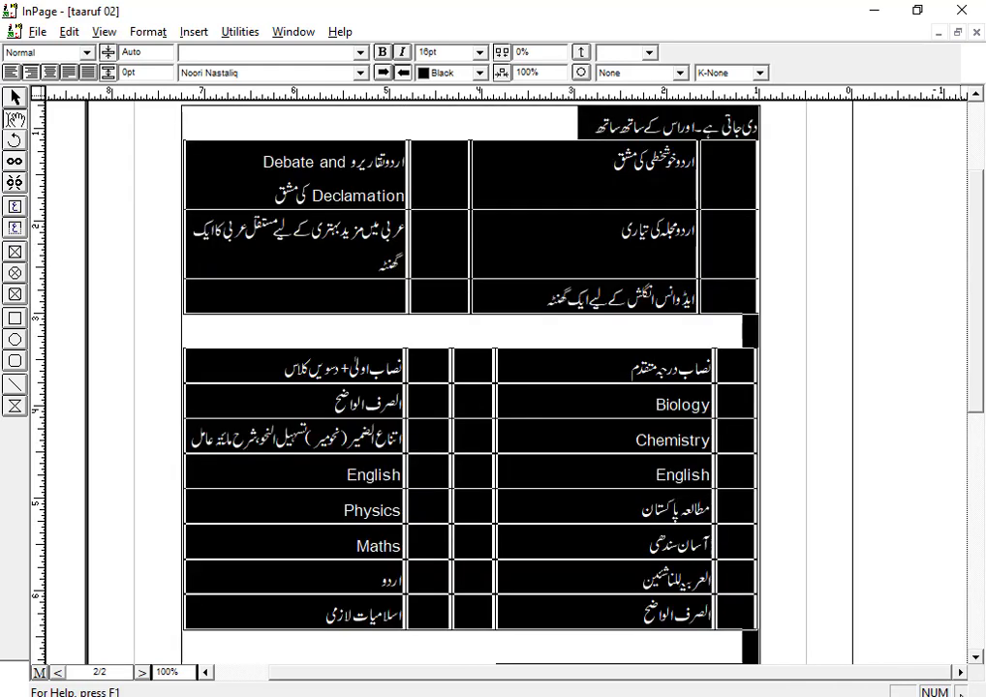
Break the title line after "تعارف" and centre the cell contents of the four-year course table
{"action": "key", "text": "ctrl+Home"}
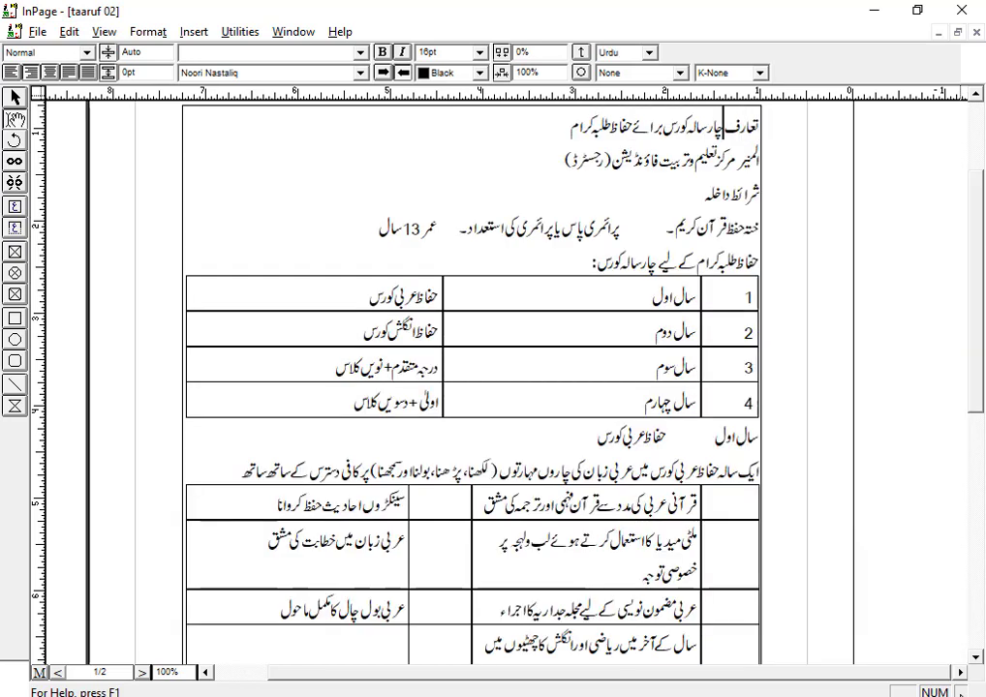
{"action": "key", "text": "Return"}
{"action": "left_click_drag", "start_coordinate": [813, 487], "coordinate": [427, 591]}
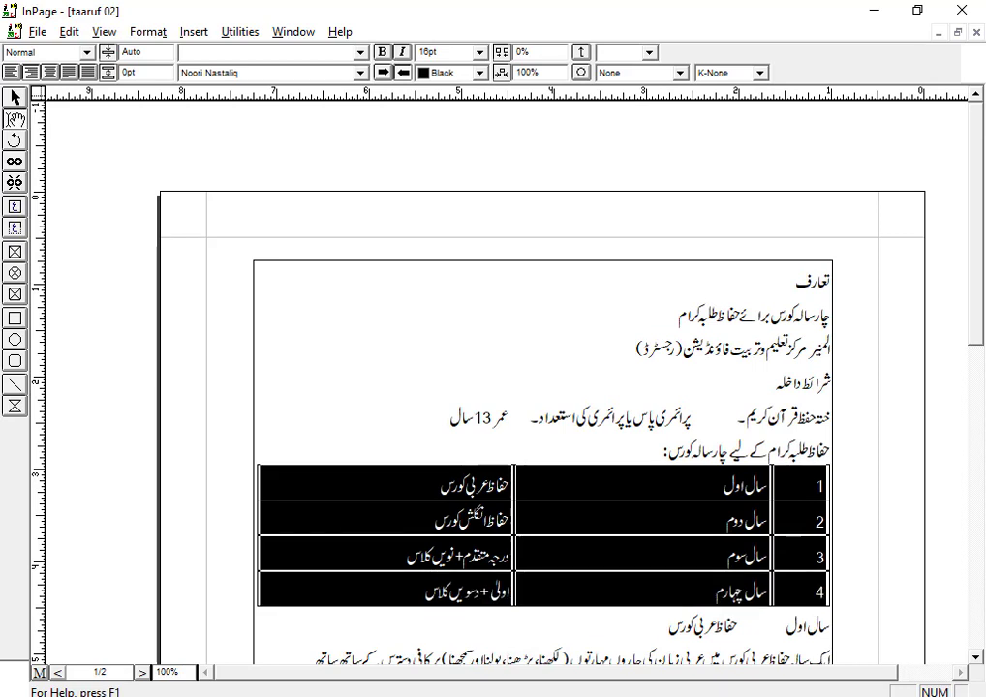
{"action": "left_click", "coordinate": [50, 72]}
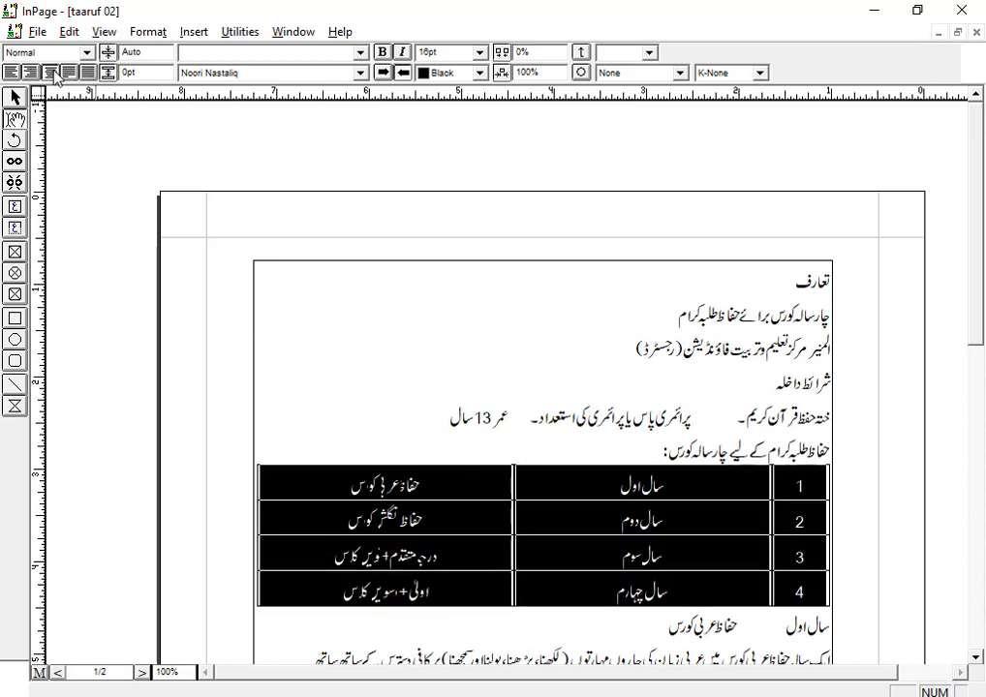
{"action": "left_click", "coordinate": [630, 520]}
Centre the three title lines from "تعارف" to the foundation's name
{"action": "left_click", "coordinate": [741, 419]}
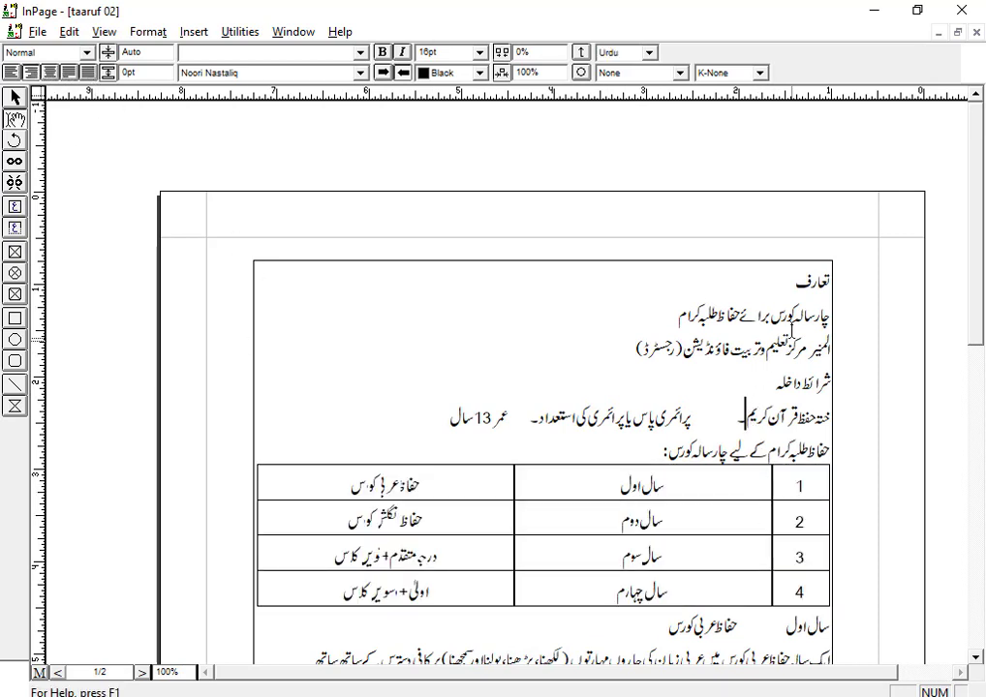
{"action": "type", "text": "۔"}
{"action": "key", "text": "shift+Down"}
{"action": "key", "text": "shift+Down"}
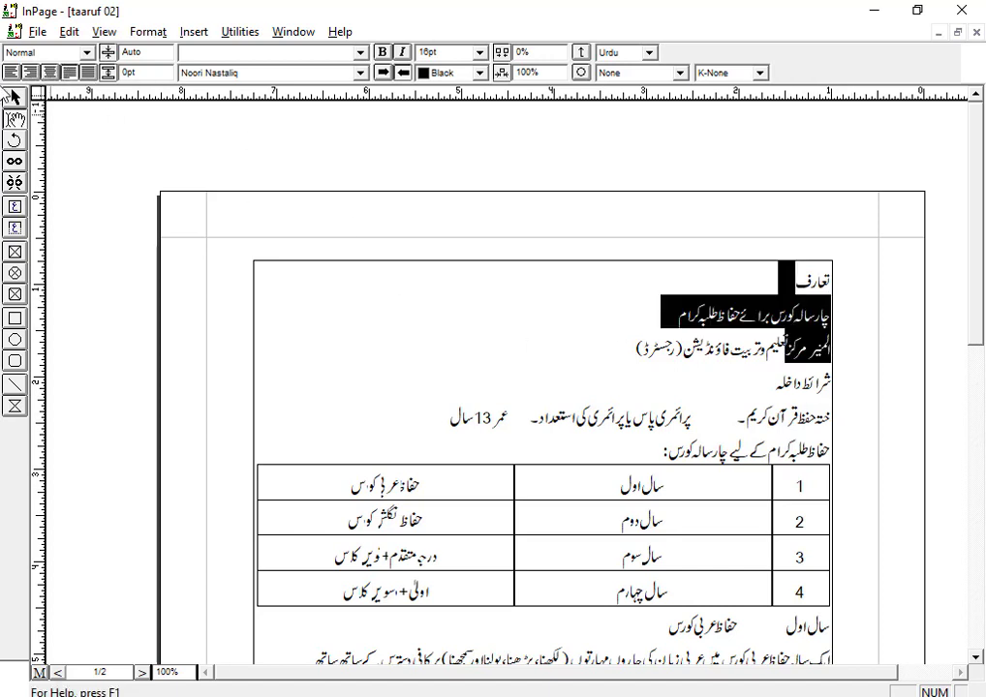
{"action": "left_click", "coordinate": [49, 72]}
Add a beginning indent to the "شرائط داخلہ" heading, the conditions line and the line introducing the course table
{"action": "left_click_drag", "start_coordinate": [804, 383], "coordinate": [821, 450]}
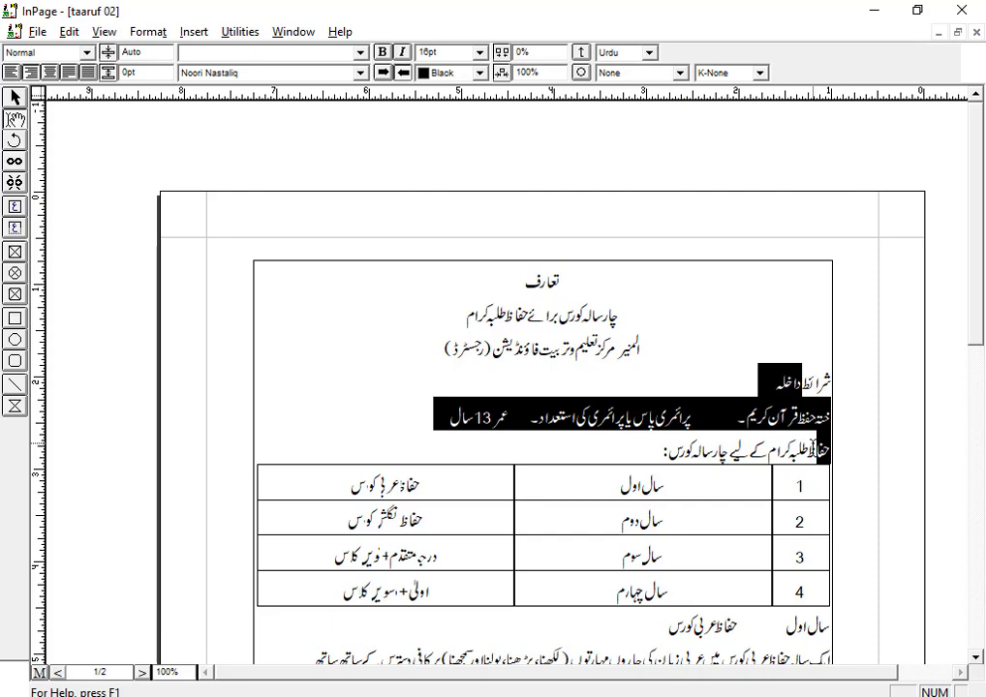
{"action": "left_click", "coordinate": [160, 37]}
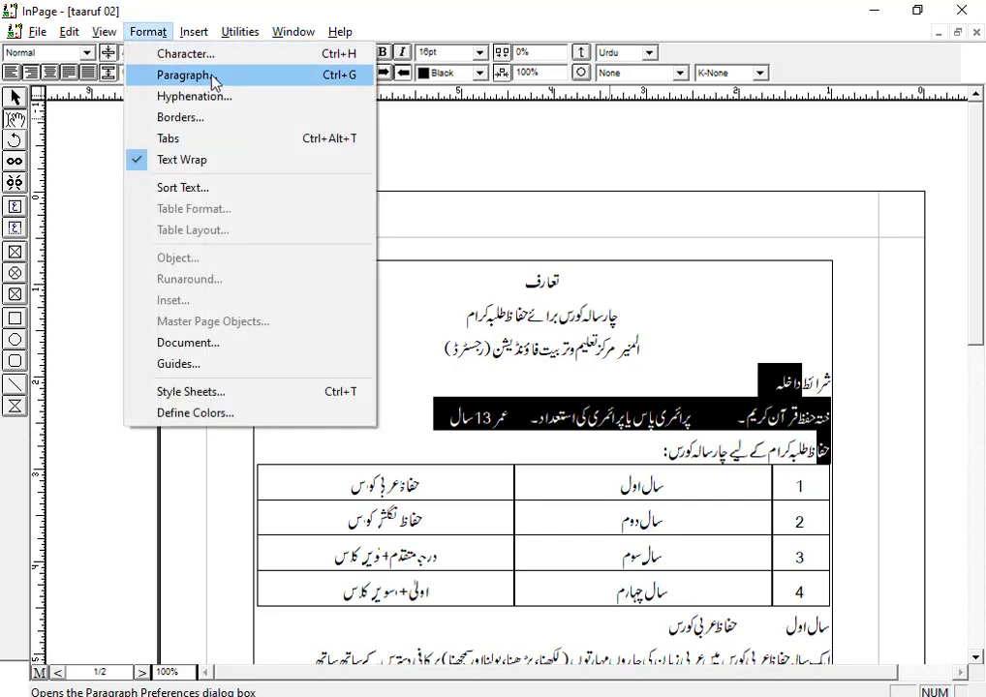
{"action": "left_click", "coordinate": [184, 76]}
{"action": "left_click_drag", "start_coordinate": [439, 233], "coordinate": [209, 207]}
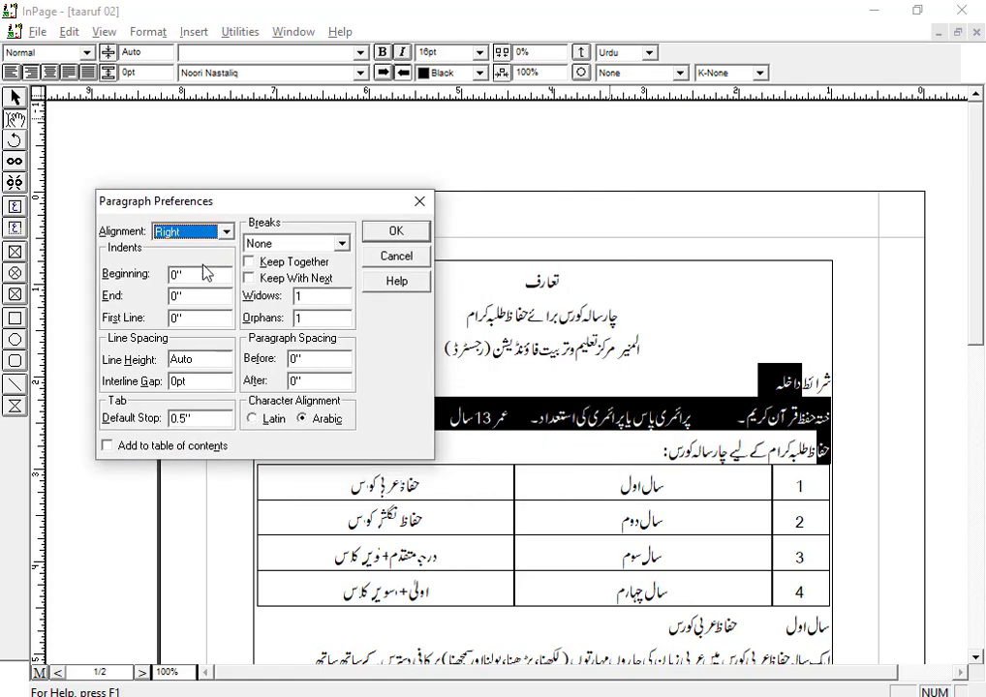
{"action": "left_click", "coordinate": [204, 274]}
{"action": "key", "text": "BackSpace"}
{"action": "type", "text": "."}
{"action": "key", "text": "Return"}
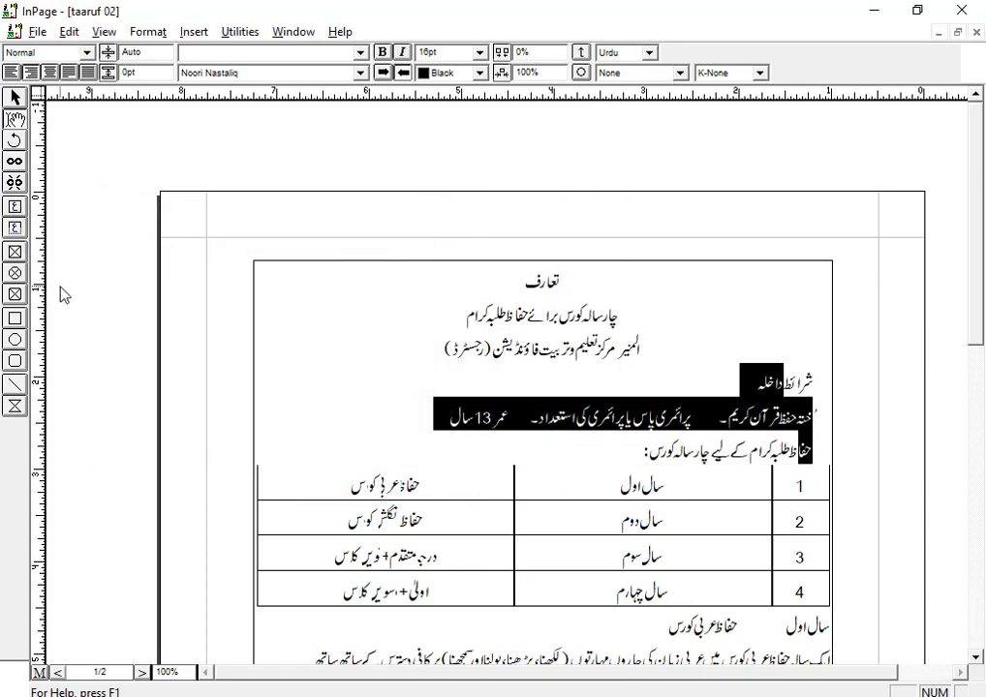
Adjust the column widths of the first-year and second-year tables, giving the long entries in the second column more room
{"action": "scroll", "coordinate": [842, 378], "scroll_direction": "down", "scroll_amount": 5}
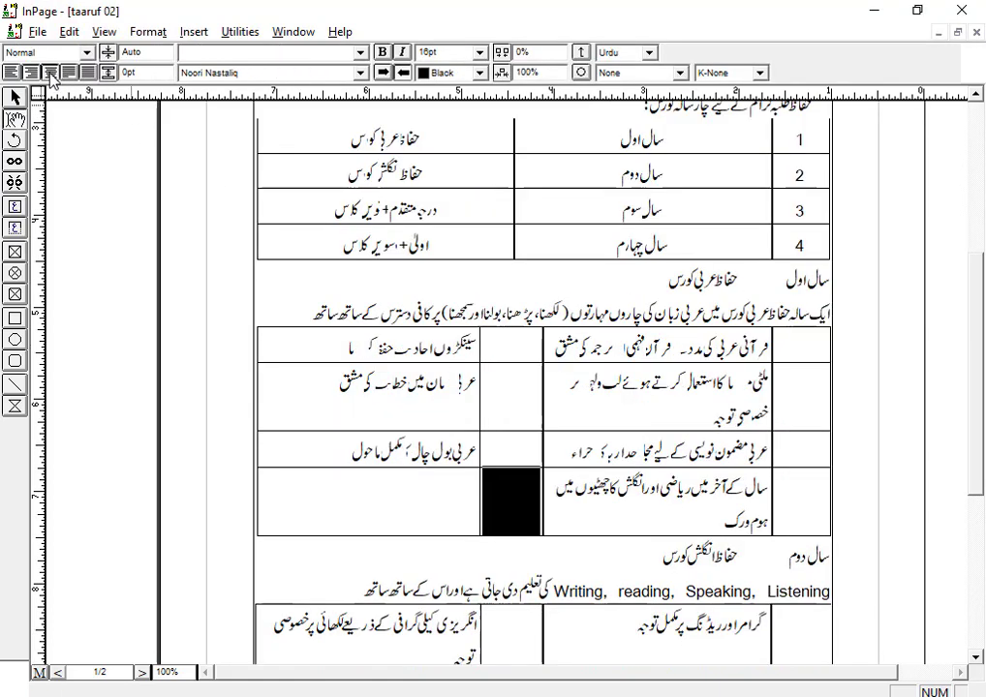
{"action": "scroll", "coordinate": [819, 289], "scroll_direction": "down", "scroll_amount": 6}
{"action": "left_click_drag", "start_coordinate": [771, 347], "coordinate": [796, 347]}
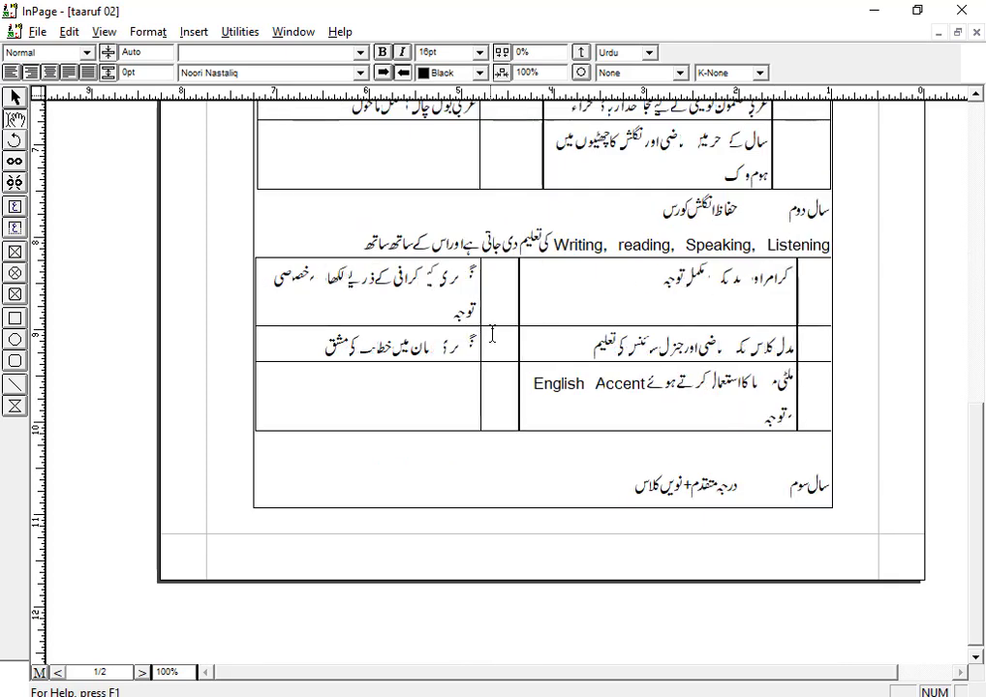
{"action": "left_click_drag", "start_coordinate": [519, 336], "coordinate": [456, 307]}
{"action": "scroll", "coordinate": [461, 327], "scroll_direction": "up", "scroll_amount": 4}
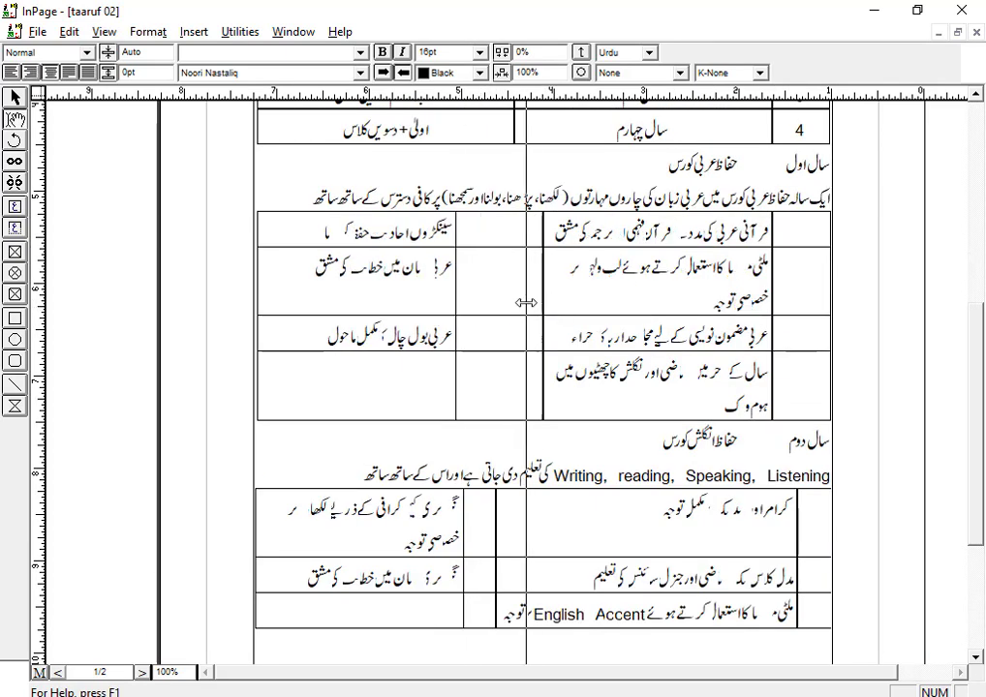
{"action": "scroll", "coordinate": [696, 378], "scroll_direction": "down", "scroll_amount": 5}
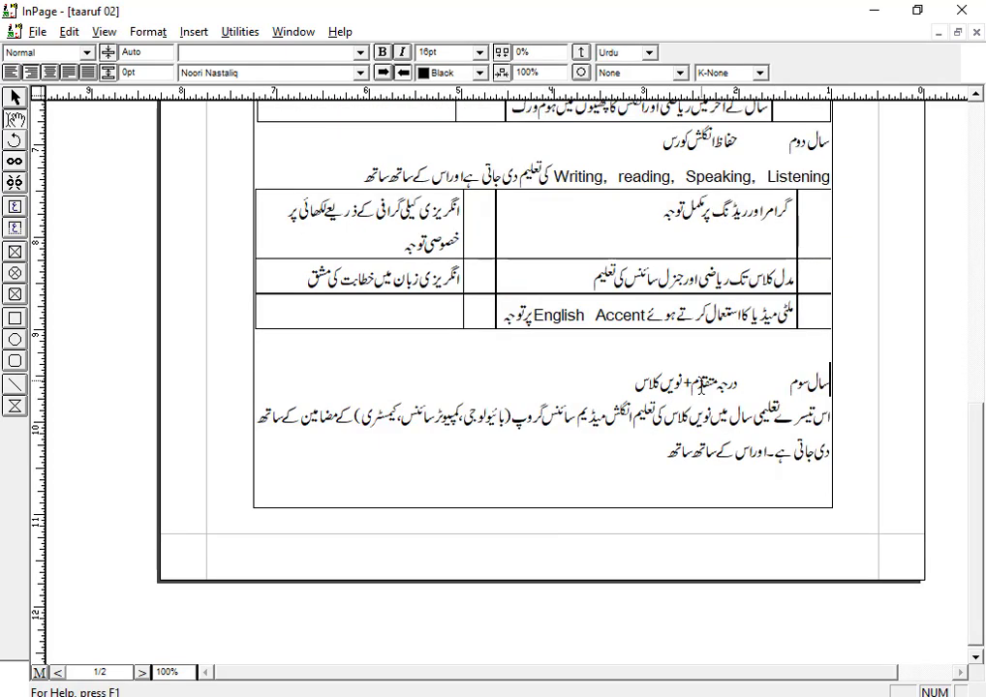
Widen the last text column of the second-year table slightly and narrow its empty first column
{"action": "scroll", "coordinate": [582, 426], "scroll_direction": "up", "scroll_amount": 2}
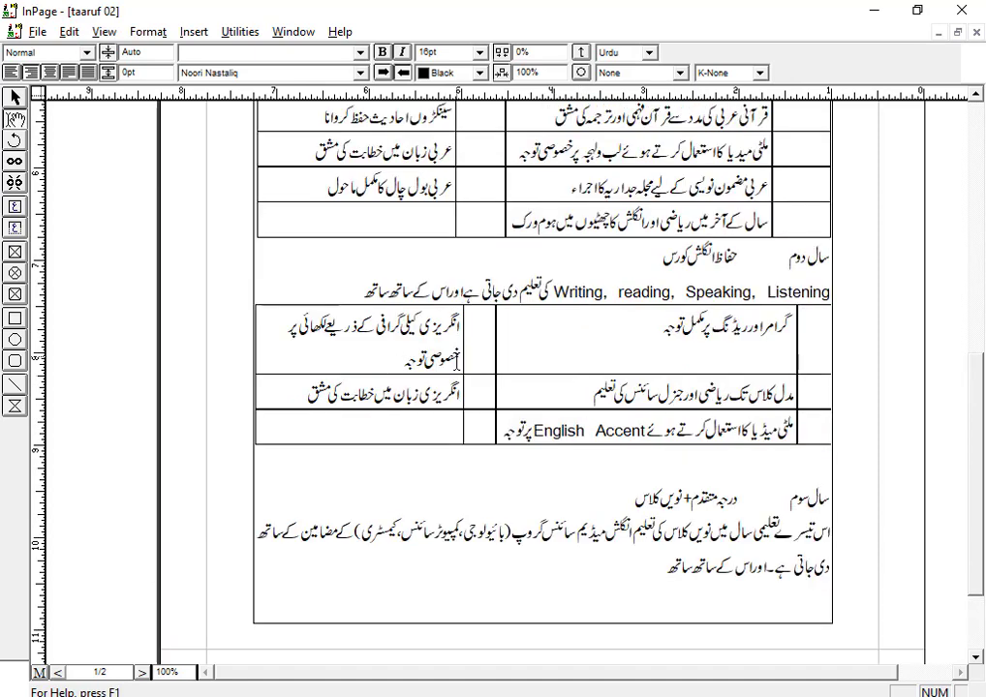
{"action": "left_click_drag", "start_coordinate": [466, 357], "coordinate": [474, 356]}
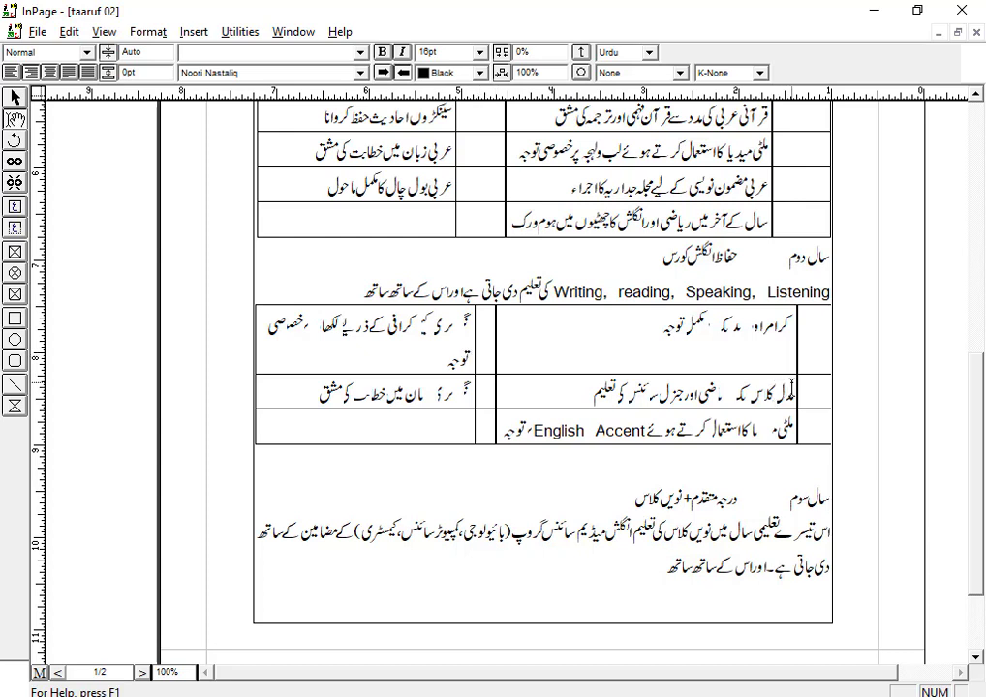
{"action": "left_click_drag", "start_coordinate": [797, 382], "coordinate": [803, 383]}
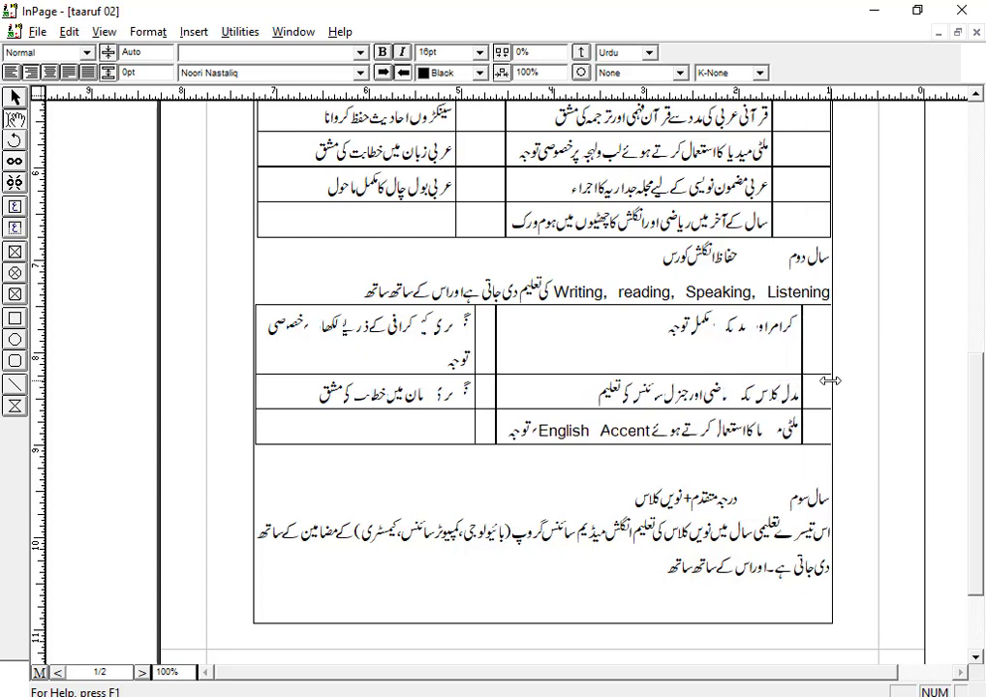
Set the text of the four-year course table to 15 pt
{"action": "scroll", "coordinate": [813, 406], "scroll_direction": "up", "scroll_amount": 5}
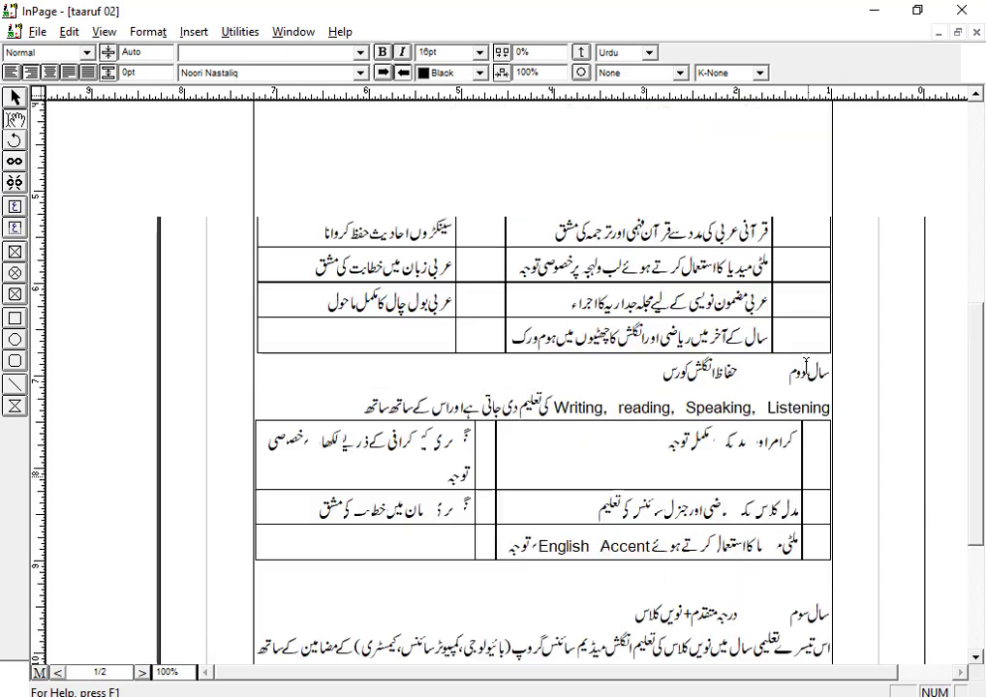
{"action": "left_click_drag", "start_coordinate": [805, 367], "coordinate": [291, 477]}
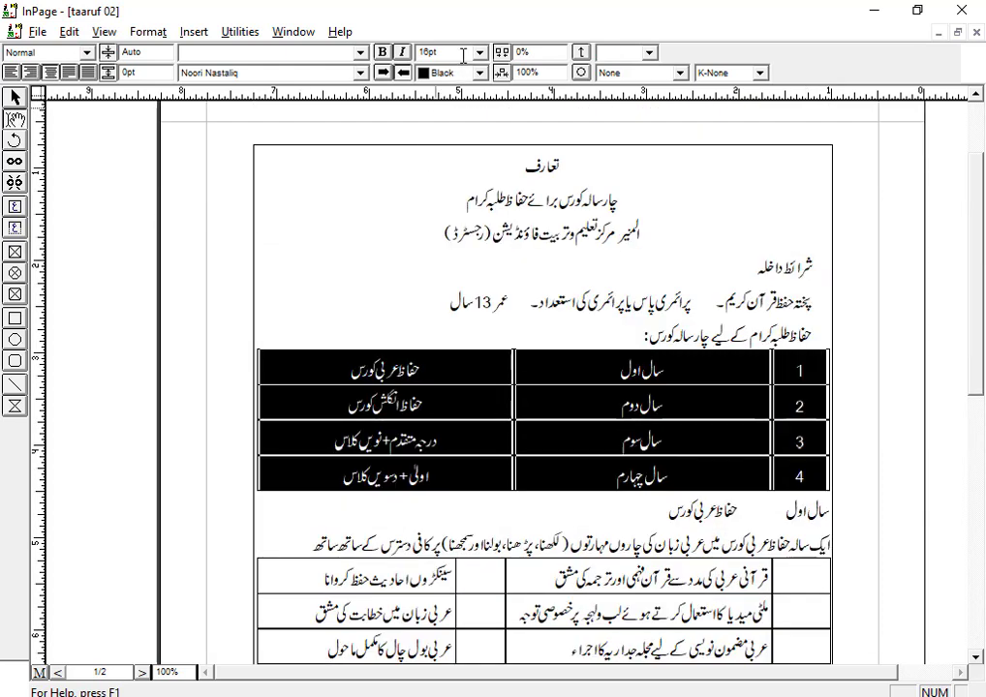
{"action": "left_click", "coordinate": [463, 55]}
{"action": "type", "text": "15"}
{"action": "key", "text": "Return"}
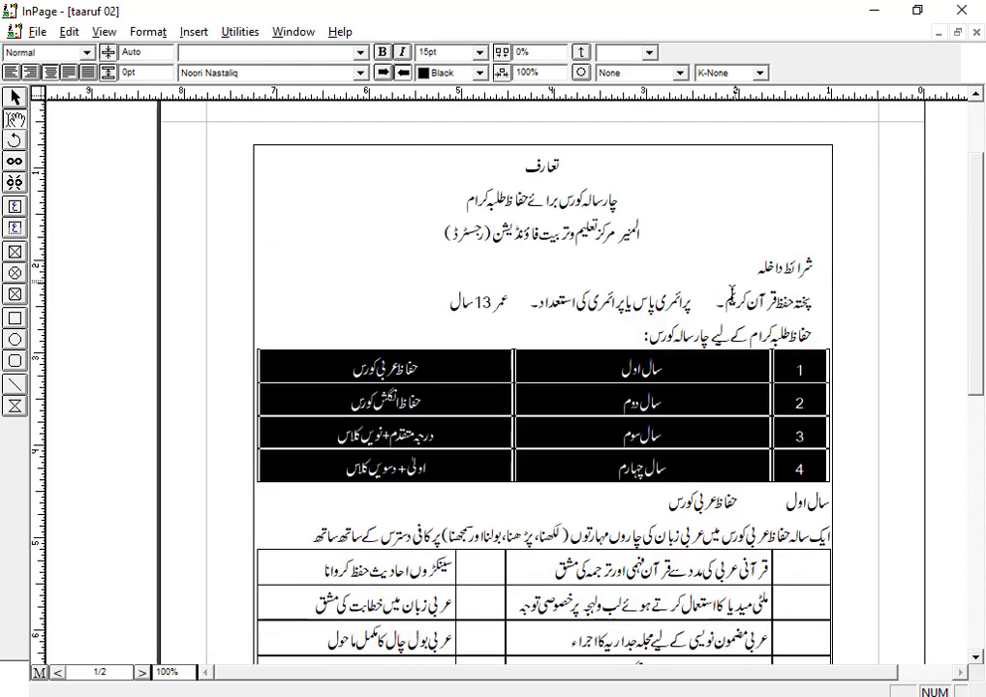
Set the text of the first-year "حفاظ عربی کورس" table to 15 pt
{"action": "scroll", "coordinate": [531, 418], "scroll_direction": "down", "scroll_amount": 3}
{"action": "left_click_drag", "start_coordinate": [531, 339], "coordinate": [291, 444]}
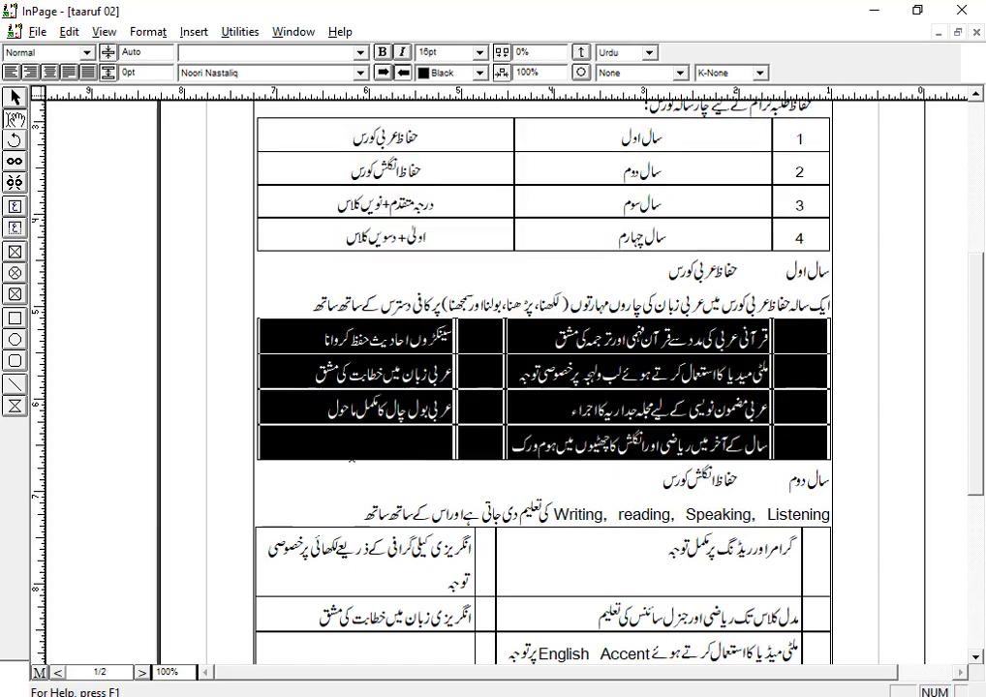
{"action": "left_click", "coordinate": [438, 48]}
{"action": "type", "text": "15"}
{"action": "key", "text": "Return"}
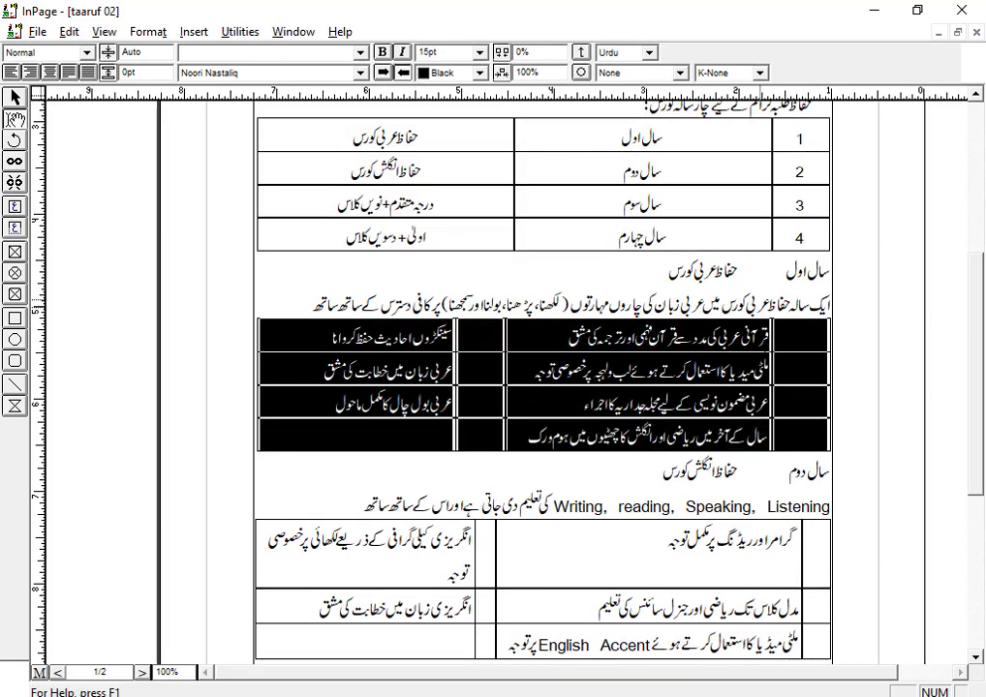
Set the text of the second-year "حفاظ انگلش کورس" table to 15 pt
{"action": "scroll", "coordinate": [812, 266], "scroll_direction": "down", "scroll_amount": 3}
{"action": "left_click_drag", "start_coordinate": [810, 199], "coordinate": [368, 298]}
{"action": "left_click", "coordinate": [443, 48]}
{"action": "type", "text": "15"}
{"action": "key", "text": "Return"}
Set the text of the third-year activities table, which continues on page 2, to 15 pt
{"action": "left_click_drag", "start_coordinate": [804, 431], "coordinate": [368, 450]}
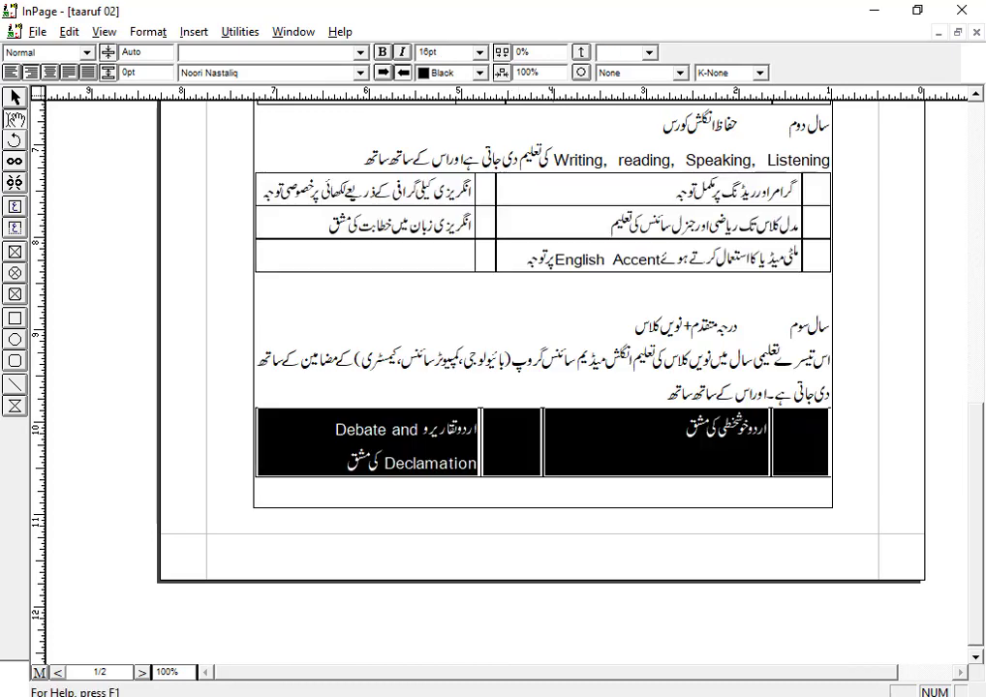
{"action": "left_click", "coordinate": [142, 672]}
{"action": "scroll", "coordinate": [310, 403], "scroll_direction": "up", "scroll_amount": 5}
{"action": "left_click_drag", "start_coordinate": [804, 292], "coordinate": [368, 349]}
{"action": "left_click", "coordinate": [440, 51]}
{"action": "type", "text": "15"}
{"action": "key", "text": "Return"}
Set the text of the syllabus table on page 2 to 15 pt
{"action": "left_click_drag", "start_coordinate": [806, 417], "coordinate": [361, 544]}
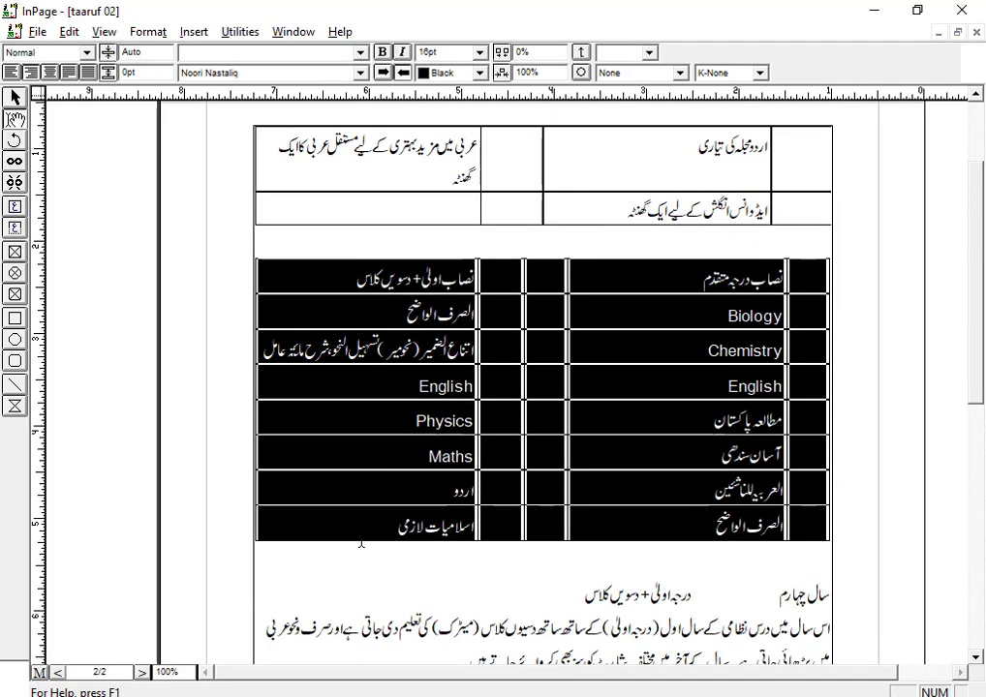
{"action": "left_click", "coordinate": [441, 53]}
{"action": "type", "text": "15"}
{"action": "key", "text": "Return"}
Set the title "تعارف" on page 1 to 30 pt
{"action": "left_click", "coordinate": [794, 153]}
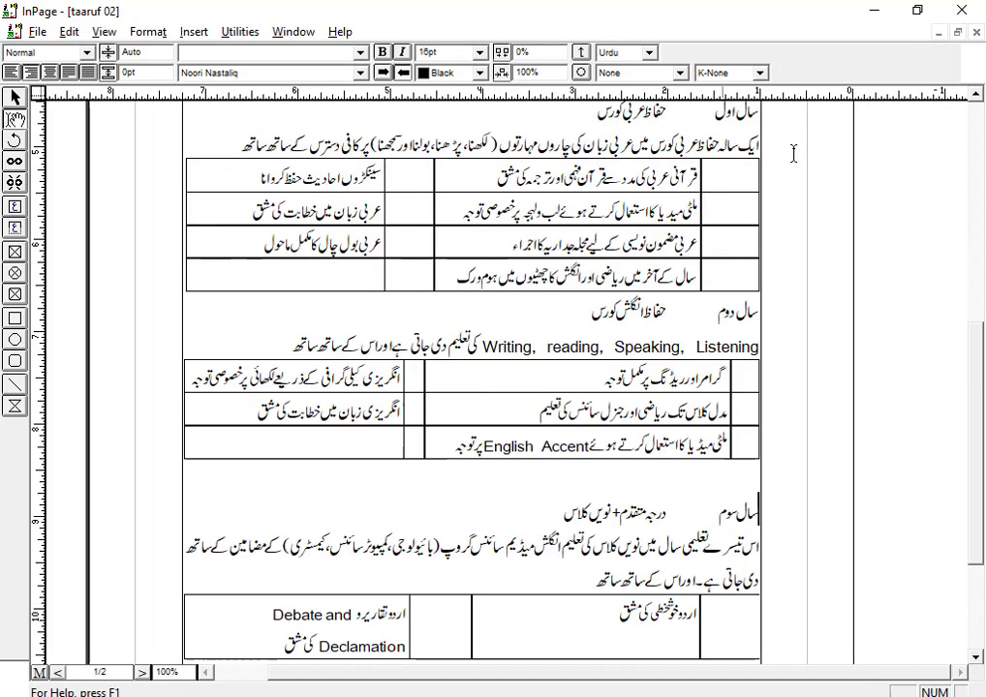
{"action": "scroll", "coordinate": [793, 153], "scroll_direction": "up", "scroll_amount": 4}
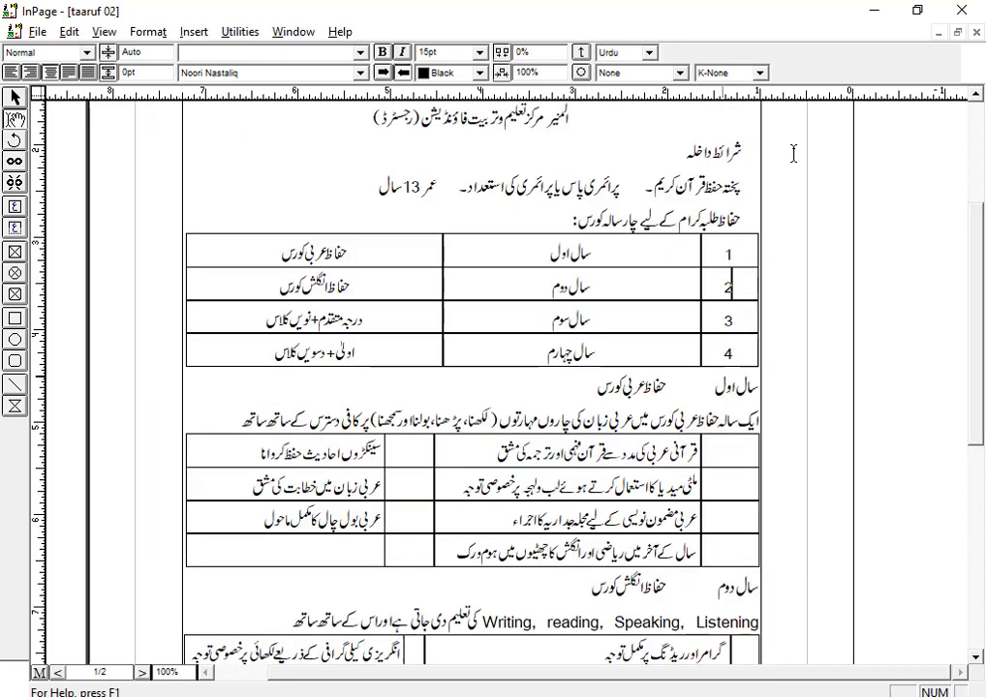
{"action": "key", "text": "Up"}
{"action": "key", "text": "Up"}
{"action": "key", "text": "Up"}
{"action": "key", "text": "Up"}
{"action": "key", "text": "Up"}
{"action": "key", "text": "Up"}
{"action": "key", "text": "shift+Up"}
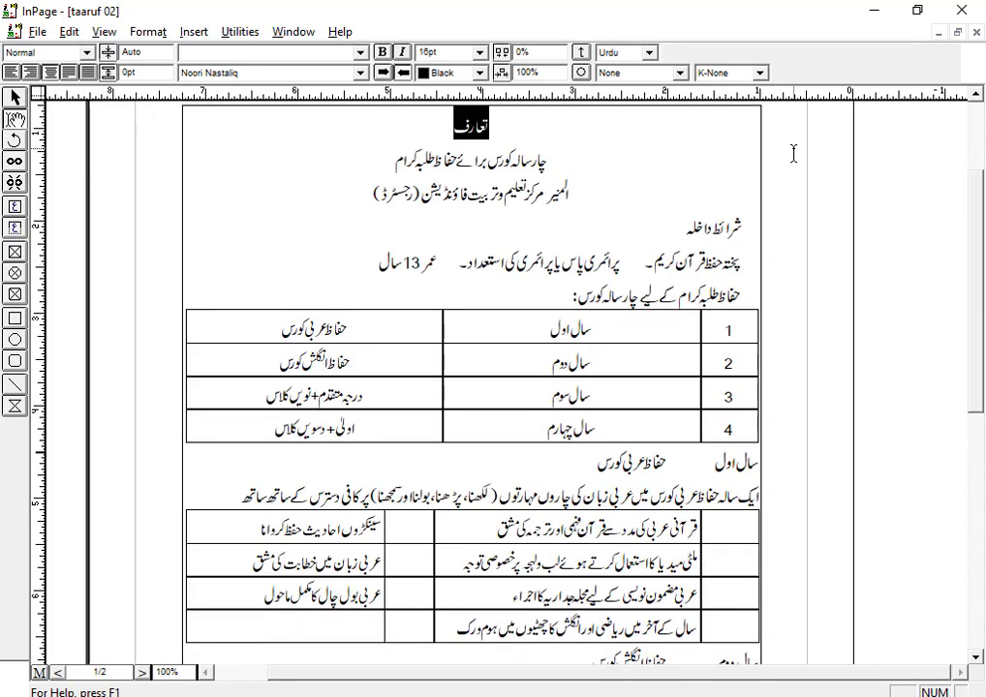
{"action": "type", "text": "30"}
{"action": "key", "text": "Return"}
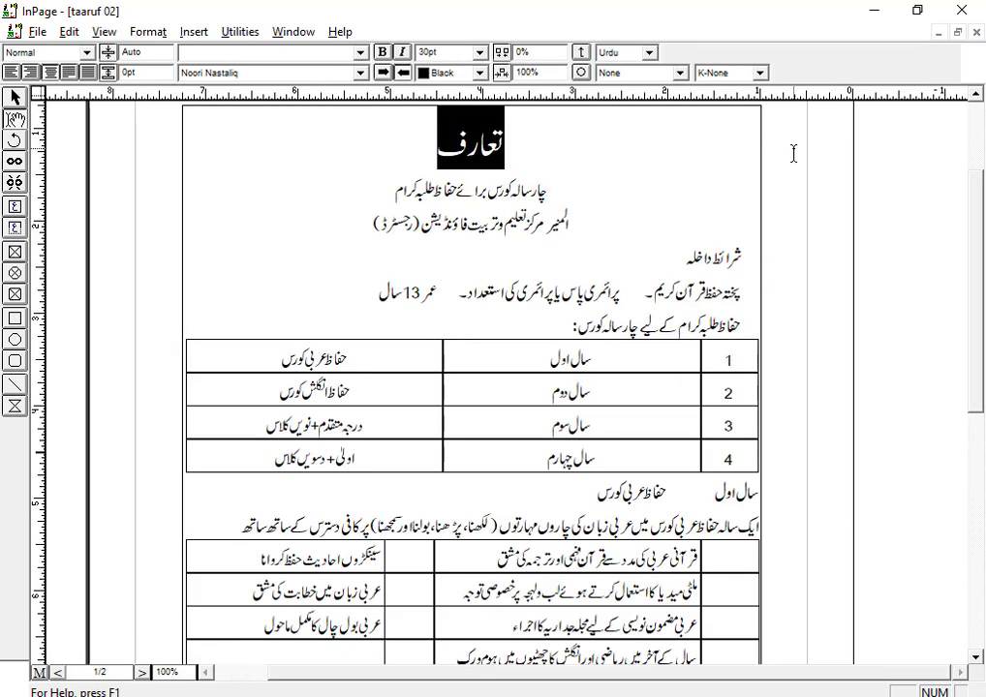
Set the subtitle "چار سالہ کورس برائے حفاظ طلبہ کرام" to 24 pt
{"action": "left_click", "coordinate": [484, 182]}
{"action": "triple_click", "coordinate": [484, 184]}
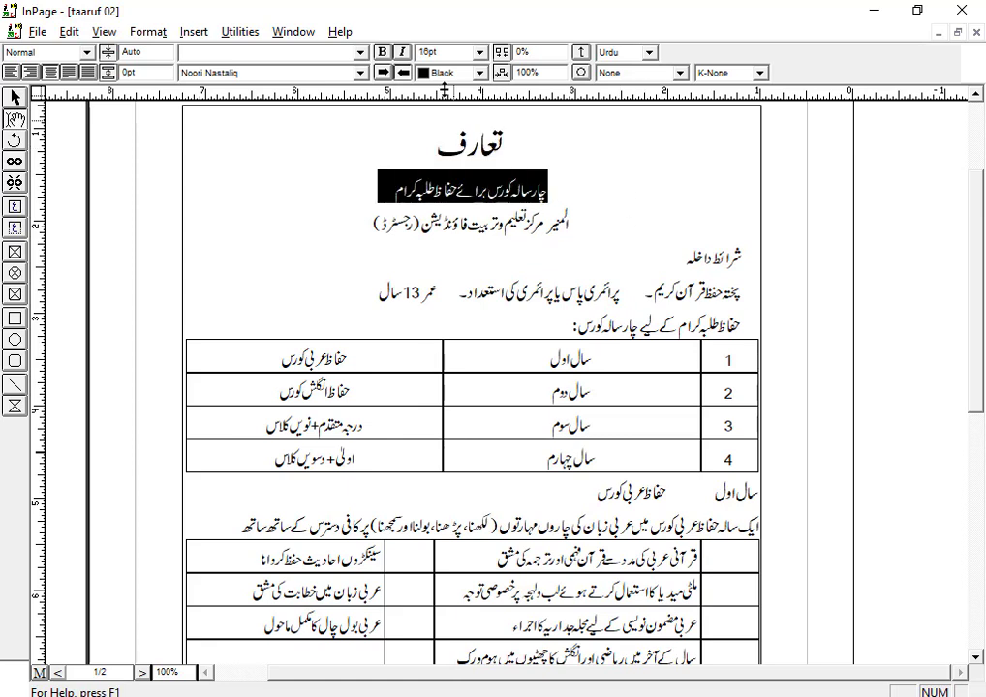
{"action": "left_click", "coordinate": [447, 55]}
{"action": "type", "text": "24"}
{"action": "key", "text": "Return"}
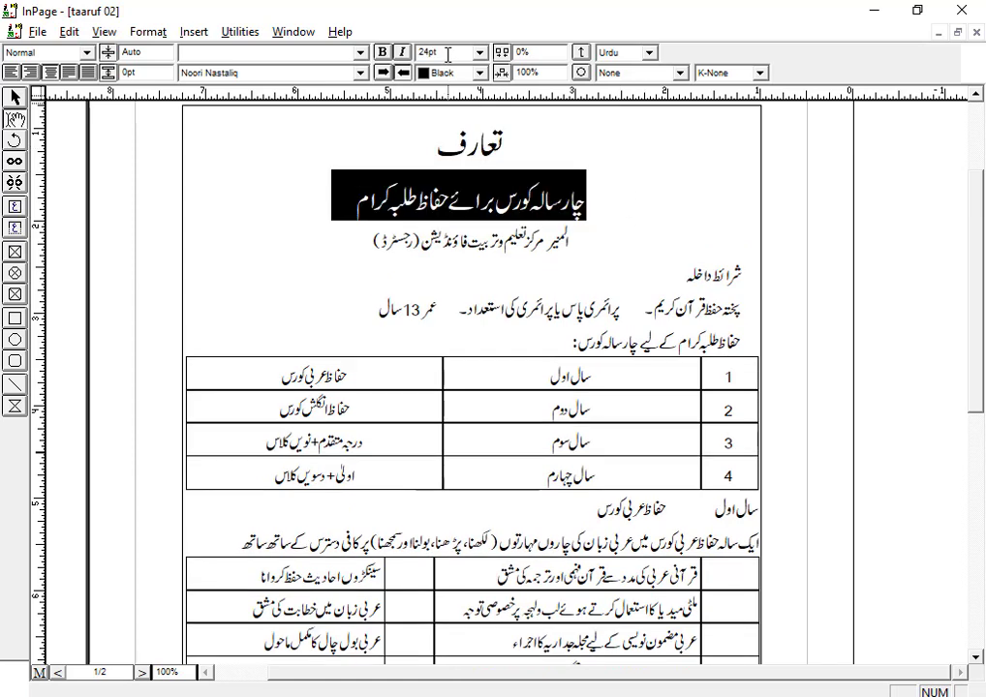
Set the heading "شرائط داخلہ" on page 1 to 18 pt
{"action": "left_click_drag", "start_coordinate": [742, 274], "coordinate": [669, 274]}
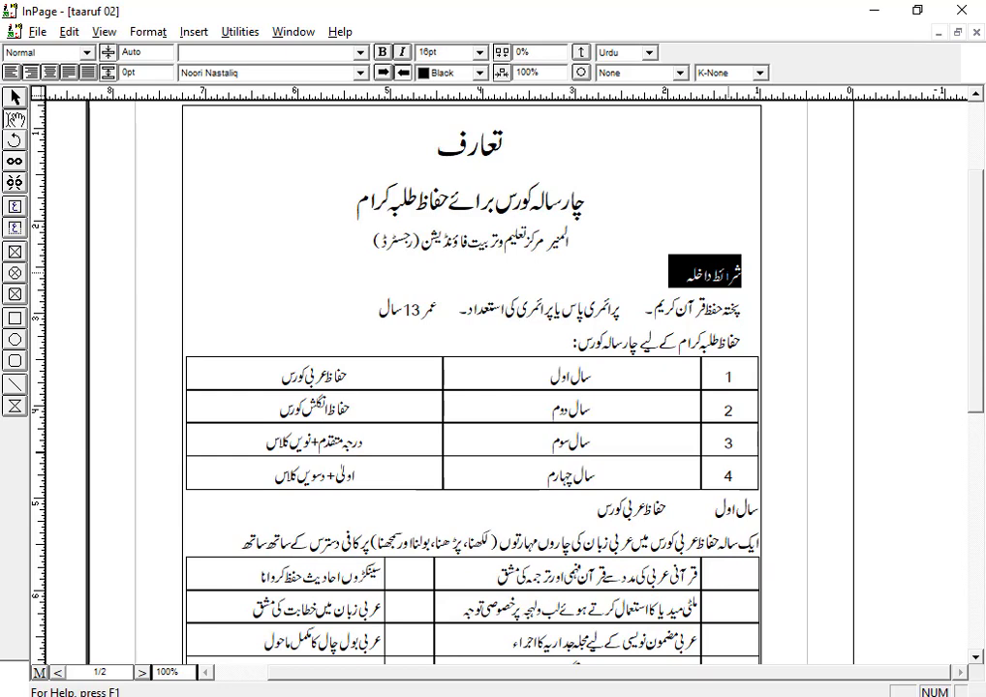
{"action": "left_click", "coordinate": [459, 55]}
{"action": "type", "text": "18"}
{"action": "key", "text": "Return"}
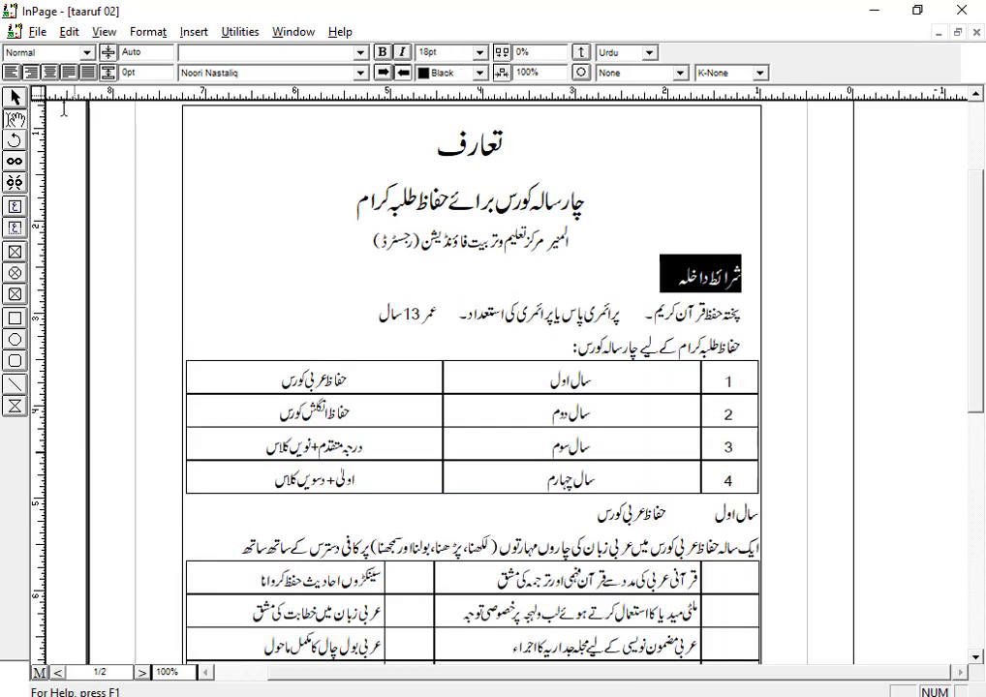
Set the line "حفاظ طلبہ کرام کے لیے چار سالہ کورس:" above the years table to 18 pt
{"action": "left_click", "coordinate": [609, 330]}
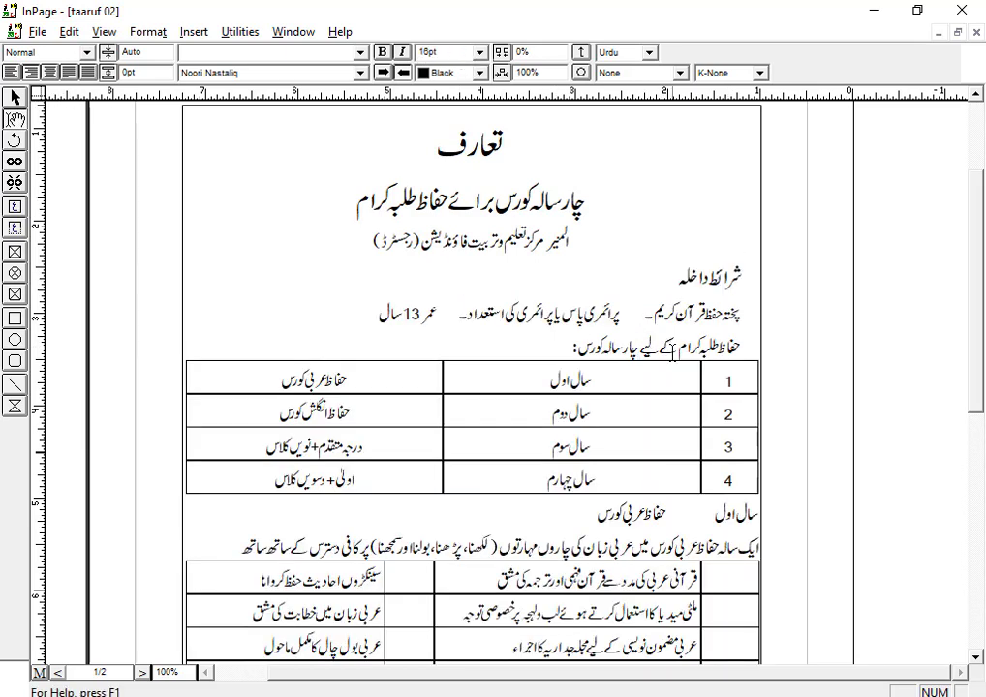
{"action": "triple_click", "coordinate": [675, 348]}
{"action": "left_click", "coordinate": [448, 52]}
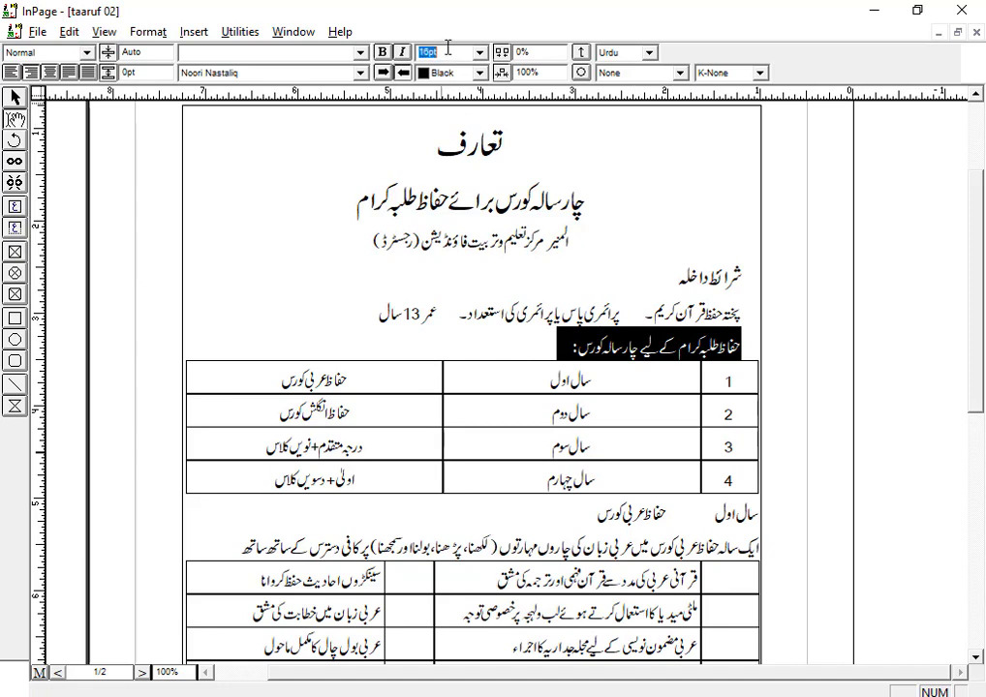
{"action": "type", "text": "18"}
{"action": "key", "text": "Return"}
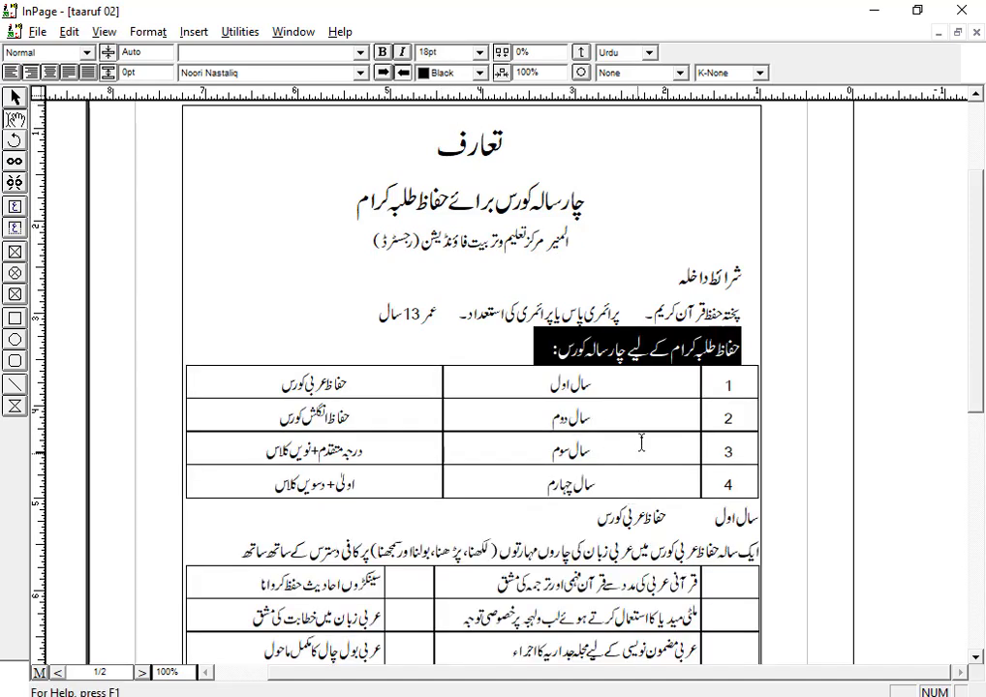
Set the first-year heading "سال اول حفاظ عربی کورس" to 18 pt
{"action": "scroll", "coordinate": [642, 438], "scroll_direction": "down", "scroll_amount": 5}
{"action": "left_click", "coordinate": [712, 197]}
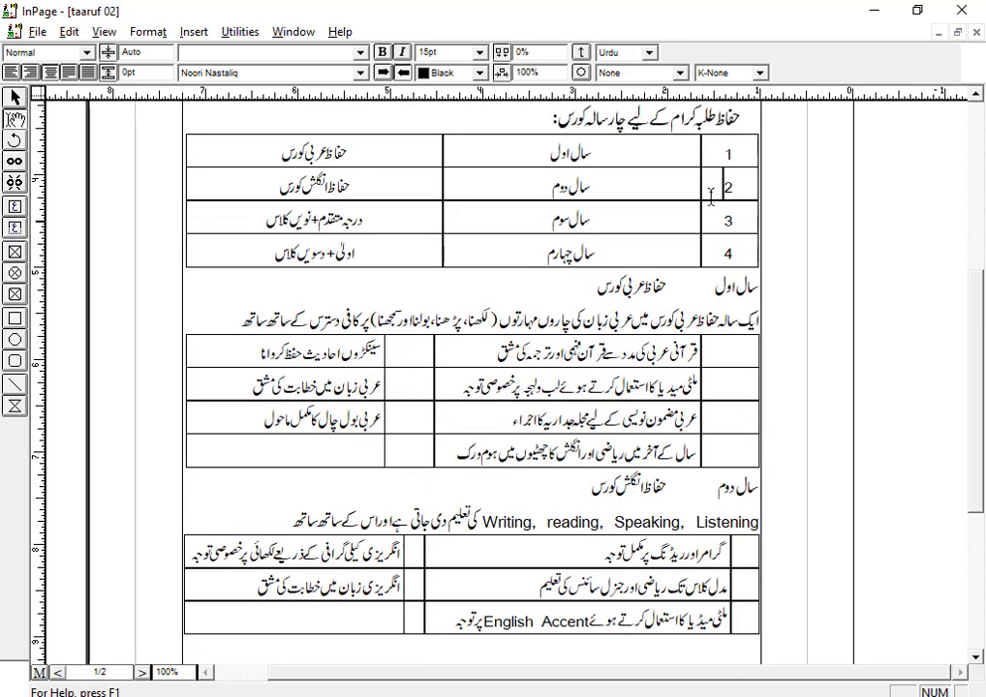
{"action": "left_click", "coordinate": [732, 288]}
{"action": "triple_click", "coordinate": [732, 287]}
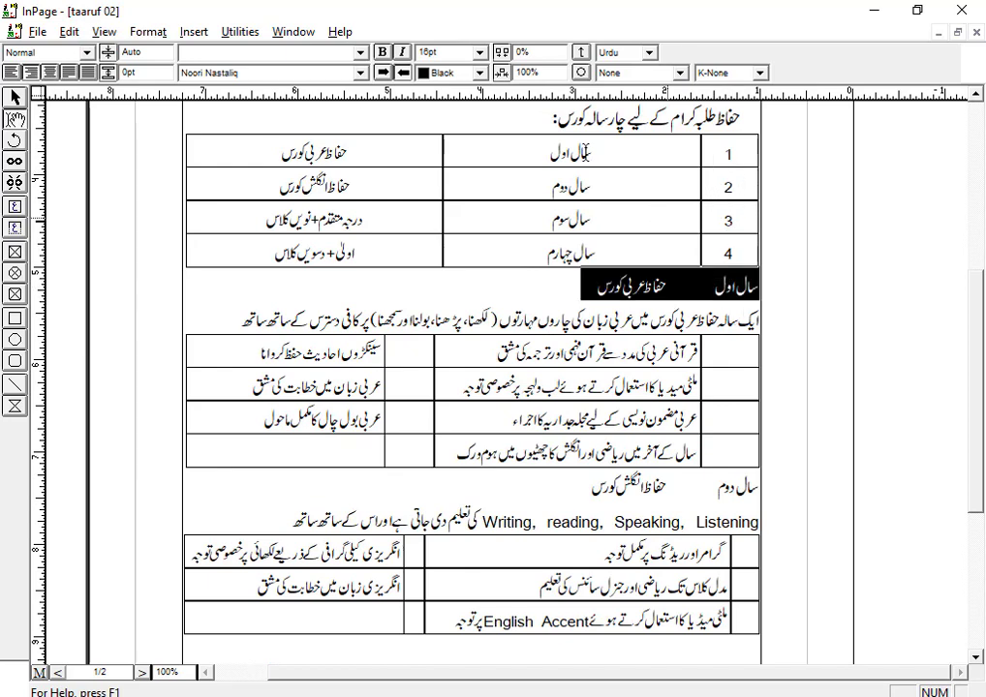
{"action": "type", "text": "18"}
{"action": "key", "text": "Return"}
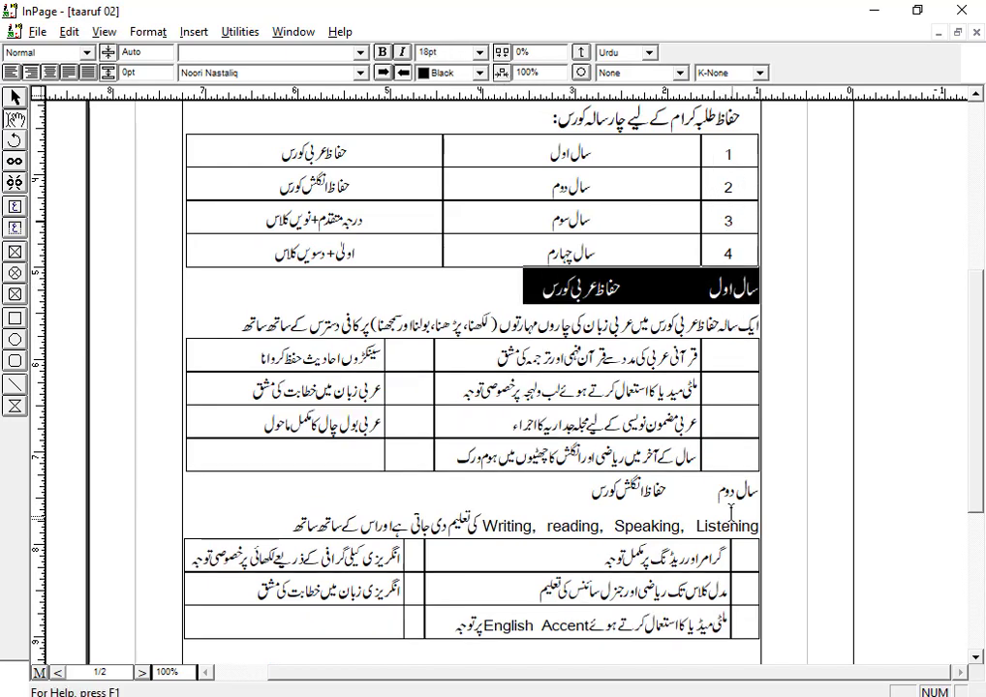
Set the second-year heading "سال دوم" and the third-year heading "سال سوم" on page 1 to 18 pt
{"action": "triple_click", "coordinate": [723, 489]}
{"action": "double_click", "coordinate": [449, 53]}
{"action": "scroll", "coordinate": [600, 445], "scroll_direction": "down", "scroll_amount": 3}
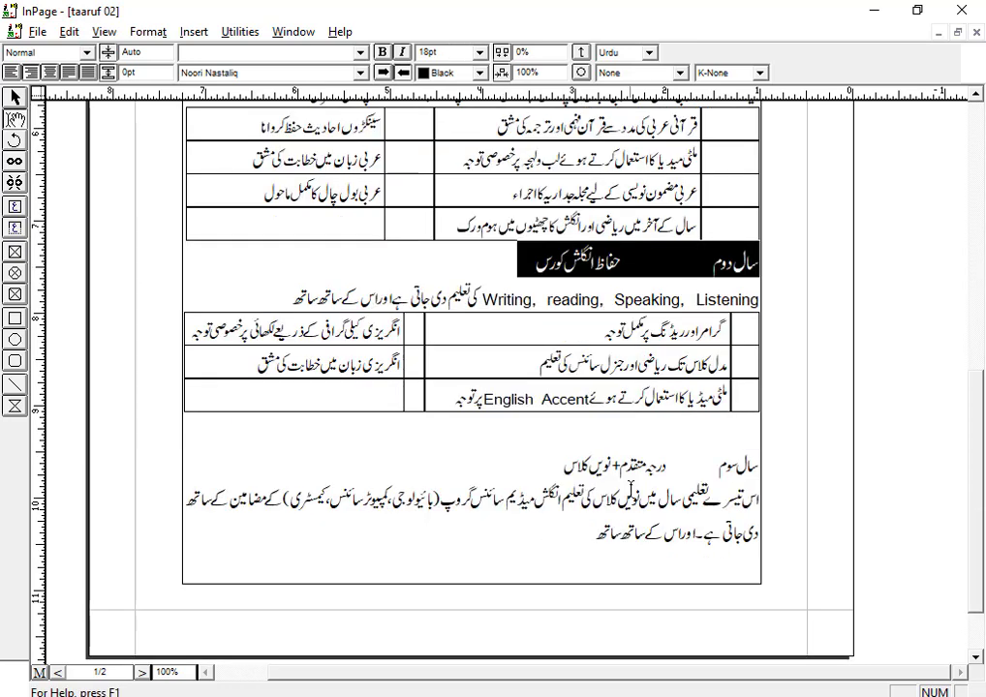
{"action": "triple_click", "coordinate": [633, 475]}
{"action": "double_click", "coordinate": [451, 52]}
{"action": "type", "text": "18"}
{"action": "key", "text": "Return"}
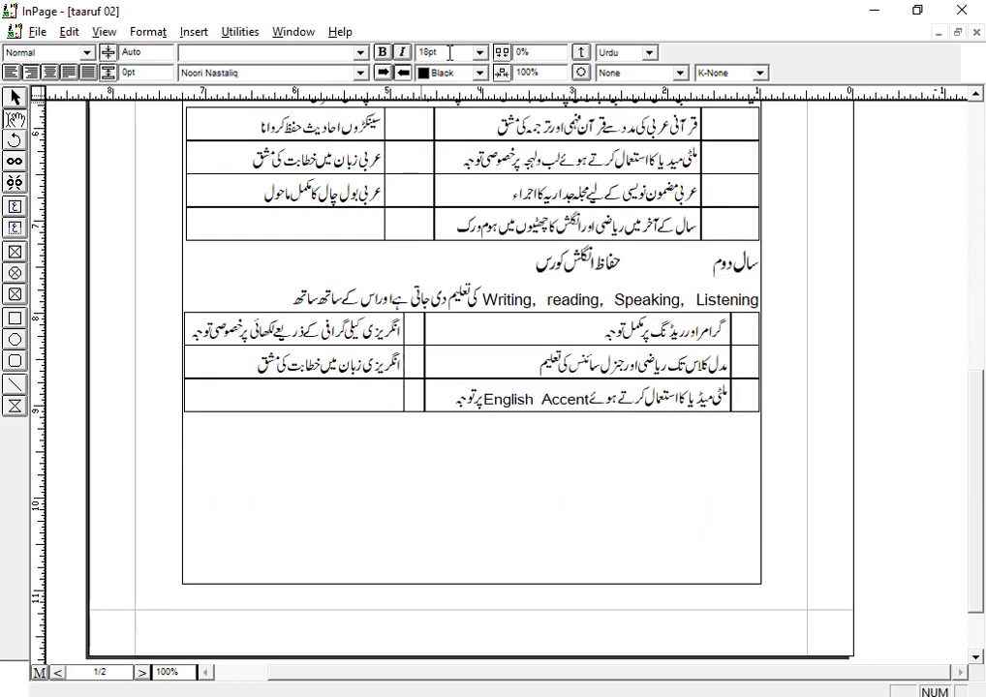
{"action": "left_click_drag", "start_coordinate": [700, 249], "coordinate": [705, 250]}
{"action": "scroll", "coordinate": [621, 400], "scroll_direction": "down", "scroll_amount": 1}
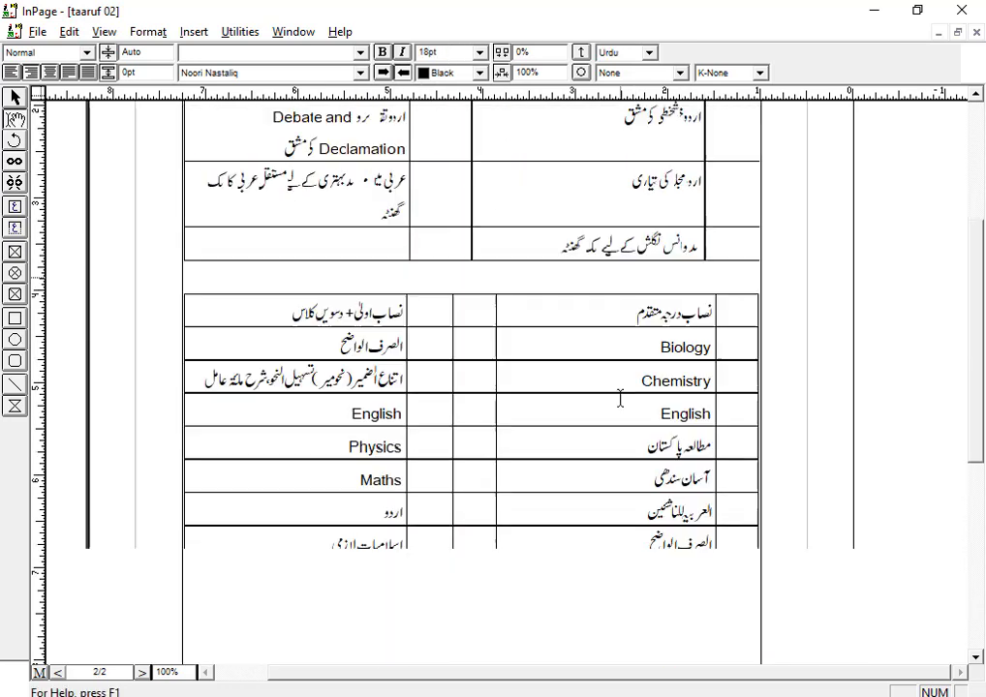
{"action": "left_click", "coordinate": [591, 293]}
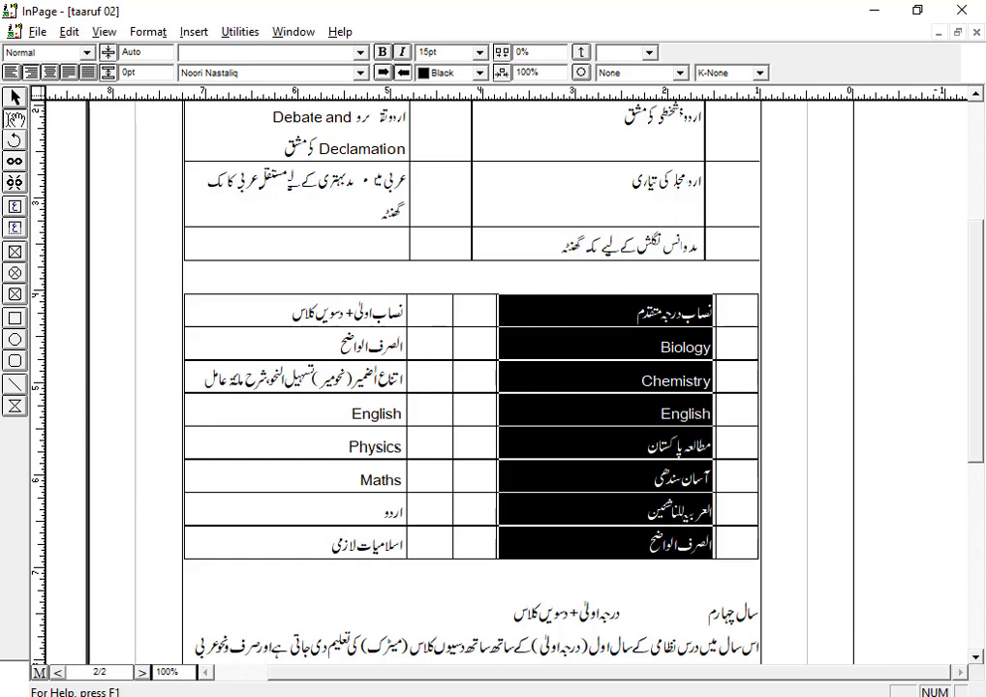
{"action": "left_click", "coordinate": [734, 312]}
{"action": "scroll", "coordinate": [579, 433], "scroll_direction": "up", "scroll_amount": 3}
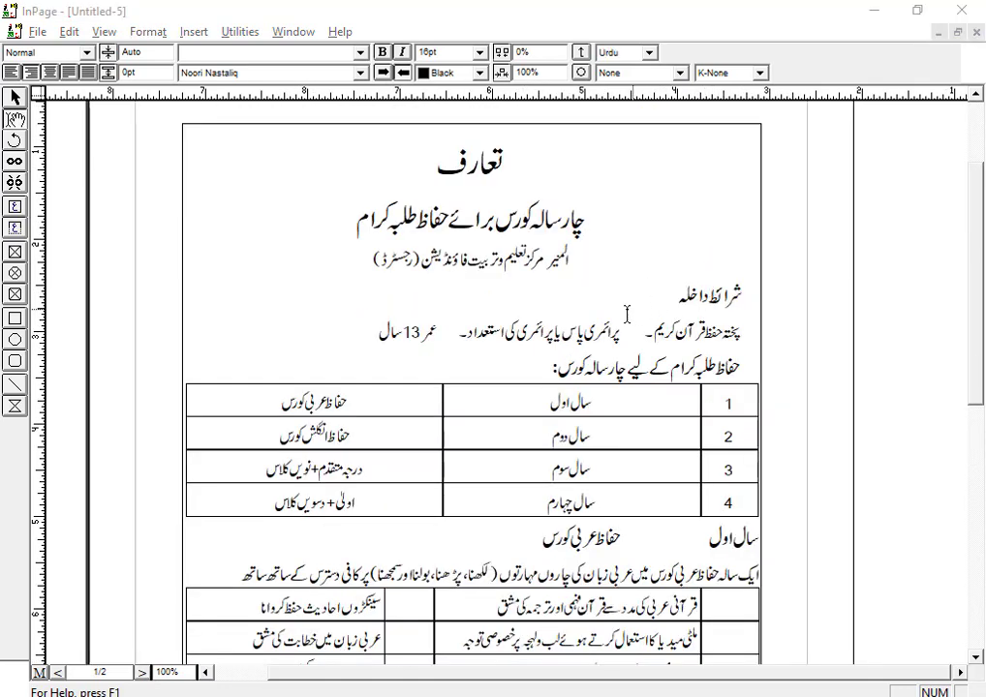
Open the Symbols document and look through its Unicode symbol sets for a bullet character
{"action": "left_click", "coordinate": [568, 289]}
{"action": "left_click", "coordinate": [193, 32]}
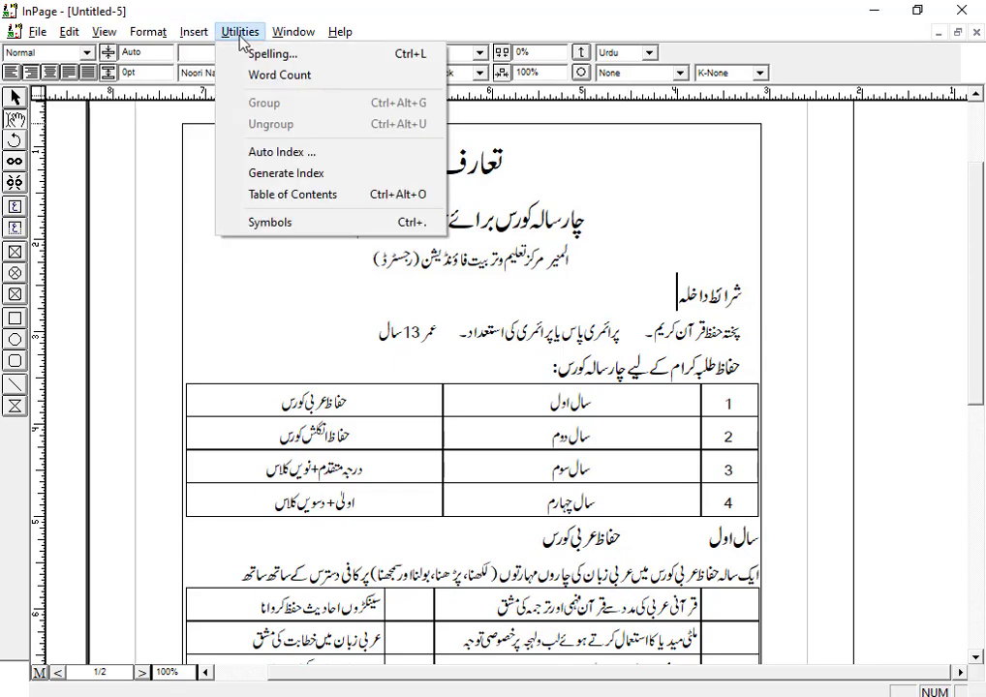
{"action": "left_click", "coordinate": [268, 222]}
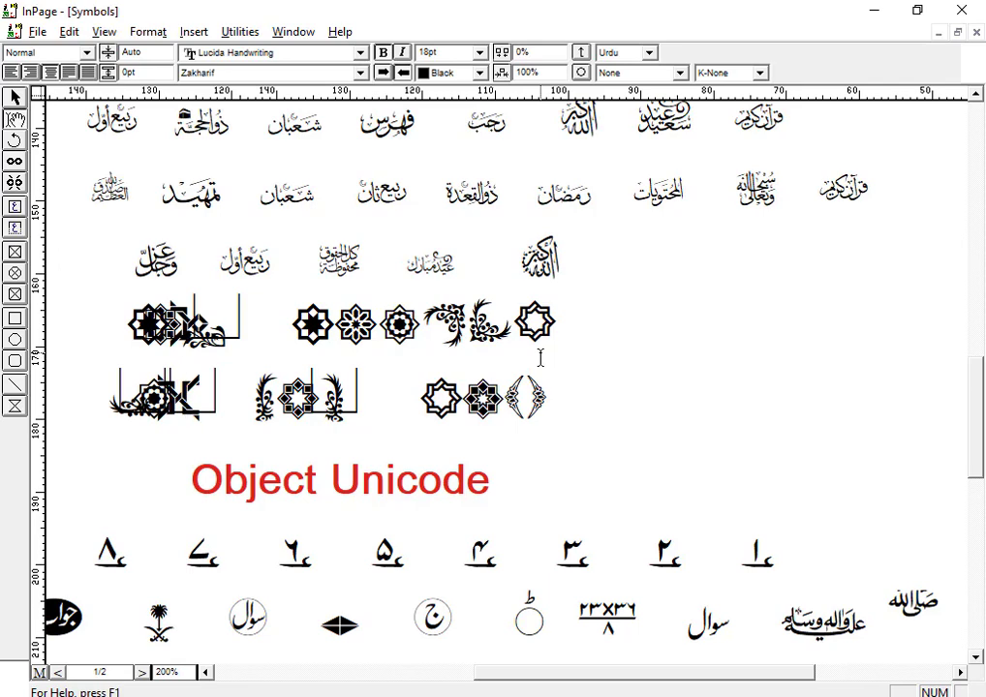
{"action": "scroll", "coordinate": [540, 358], "scroll_direction": "down", "scroll_amount": 3}
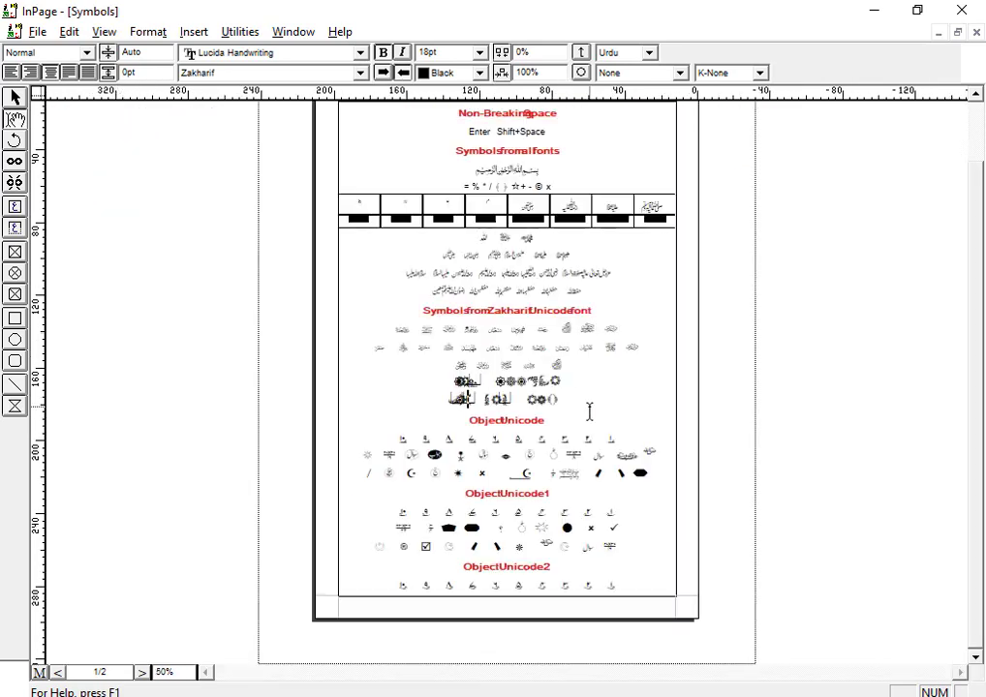
{"action": "scroll", "coordinate": [608, 446], "scroll_direction": "up", "scroll_amount": 2}
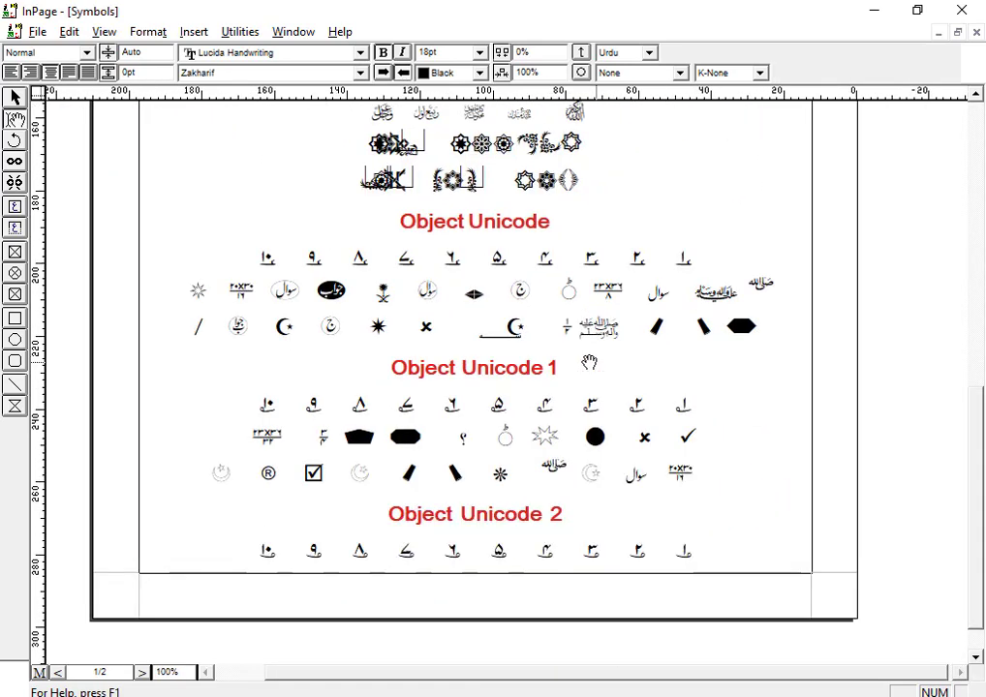
{"action": "left_click_drag", "start_coordinate": [608, 446], "coordinate": [592, 441]}
{"action": "left_click", "coordinate": [593, 436]}
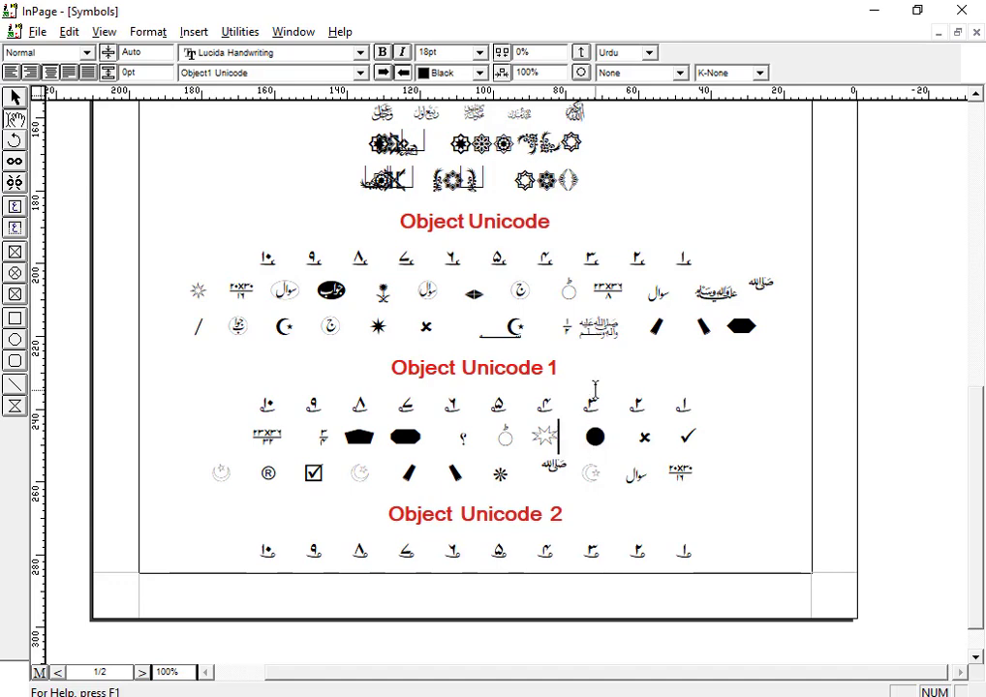
{"action": "scroll", "coordinate": [595, 389], "scroll_direction": "up", "scroll_amount": 5}
Switch to the Feham-e-namaz document and copy the two bullet text boxes placed beside page 50
{"action": "left_click", "coordinate": [293, 32]}
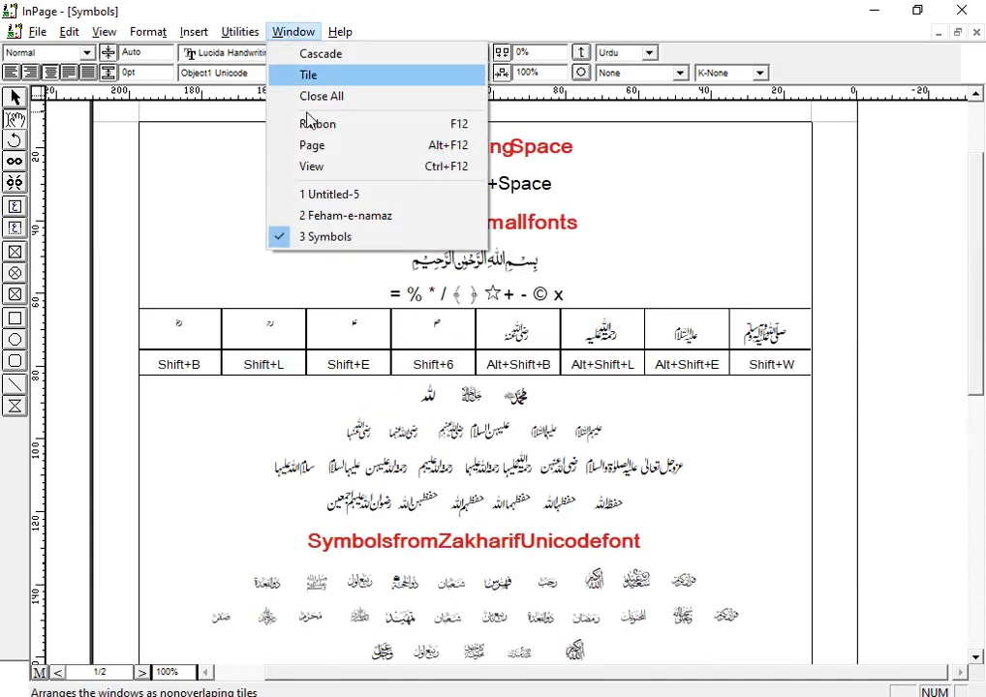
{"action": "left_click", "coordinate": [336, 216]}
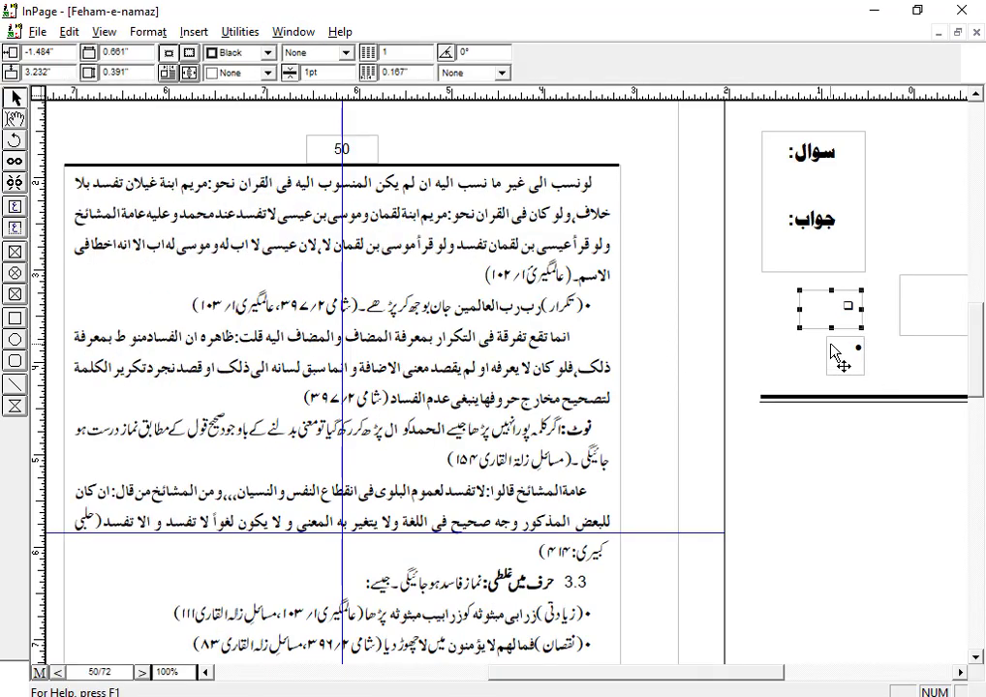
{"action": "left_click", "coordinate": [848, 354]}
{"action": "right_click", "coordinate": [848, 354]}
{"action": "left_click", "coordinate": [886, 429]}
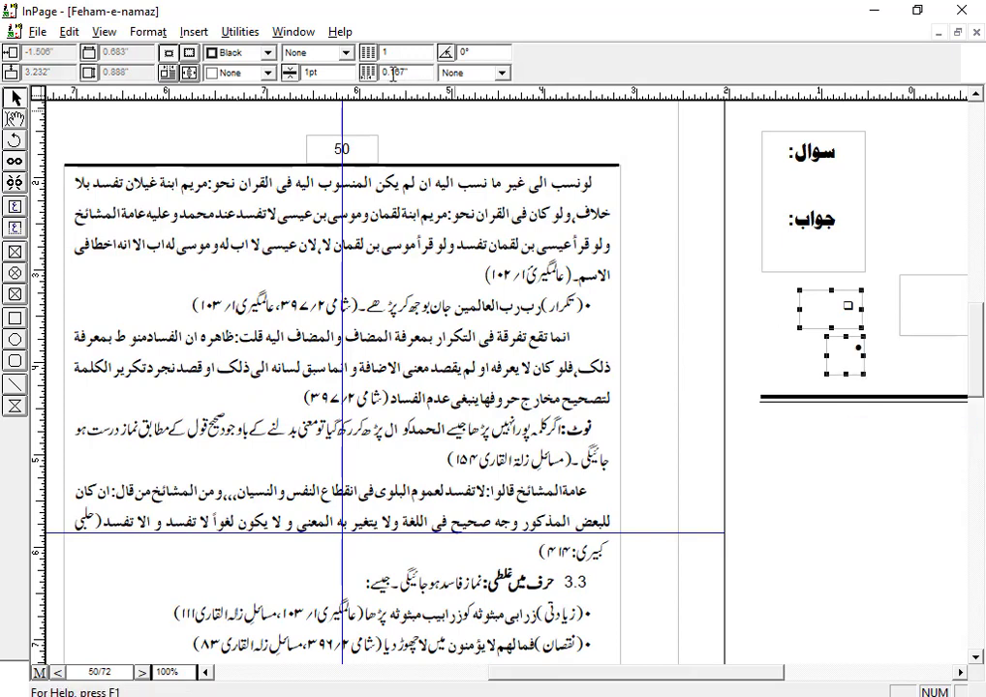
Return to the Untitled-5 document and paste the two bullet text boxes in the empty area beside page 1
{"action": "left_click", "coordinate": [300, 33]}
{"action": "left_click", "coordinate": [286, 194]}
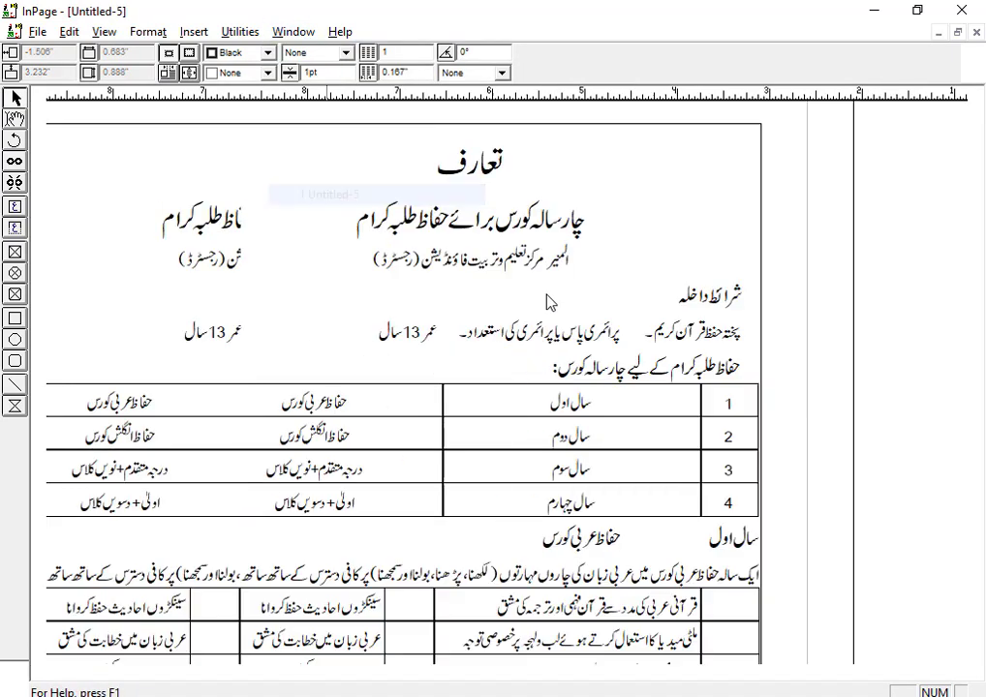
{"action": "left_click", "coordinate": [754, 254]}
{"action": "right_click", "coordinate": [821, 261]}
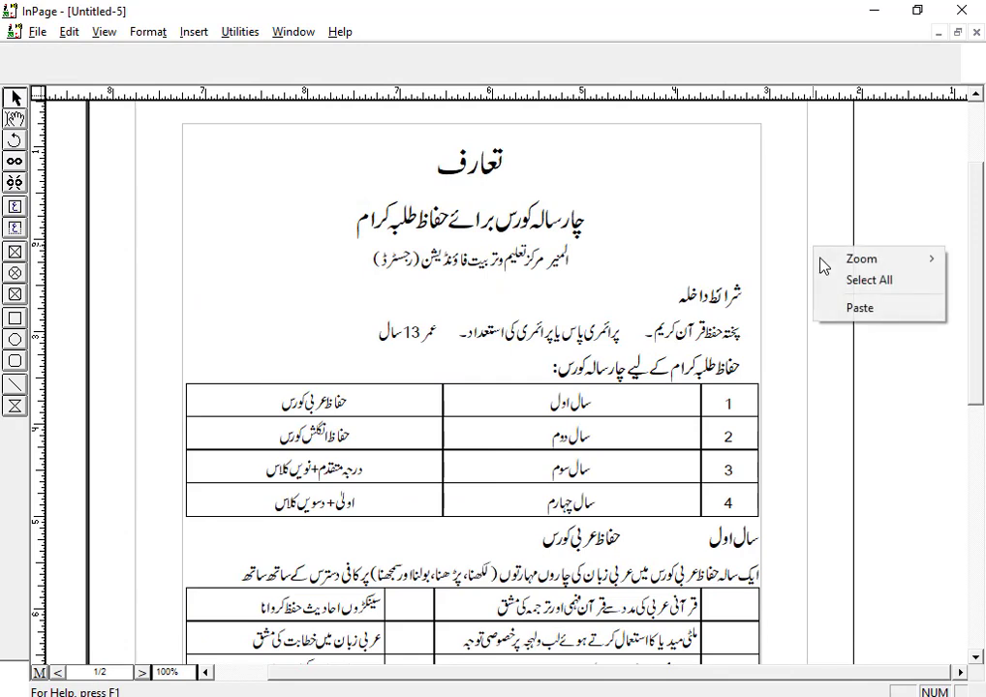
{"action": "left_click", "coordinate": [859, 308]}
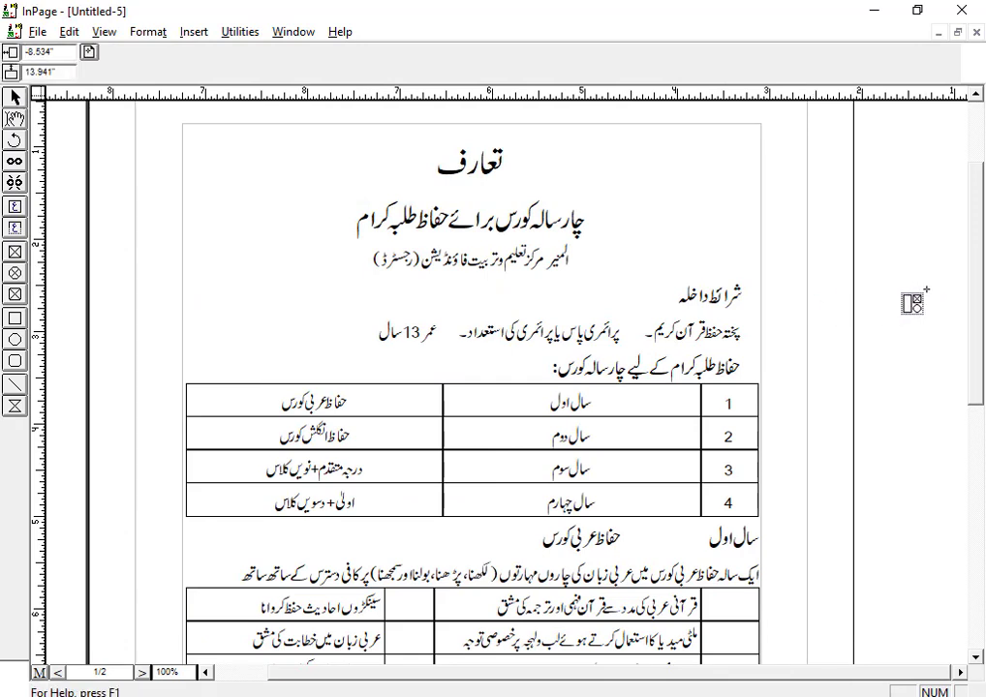
{"action": "left_click", "coordinate": [870, 363]}
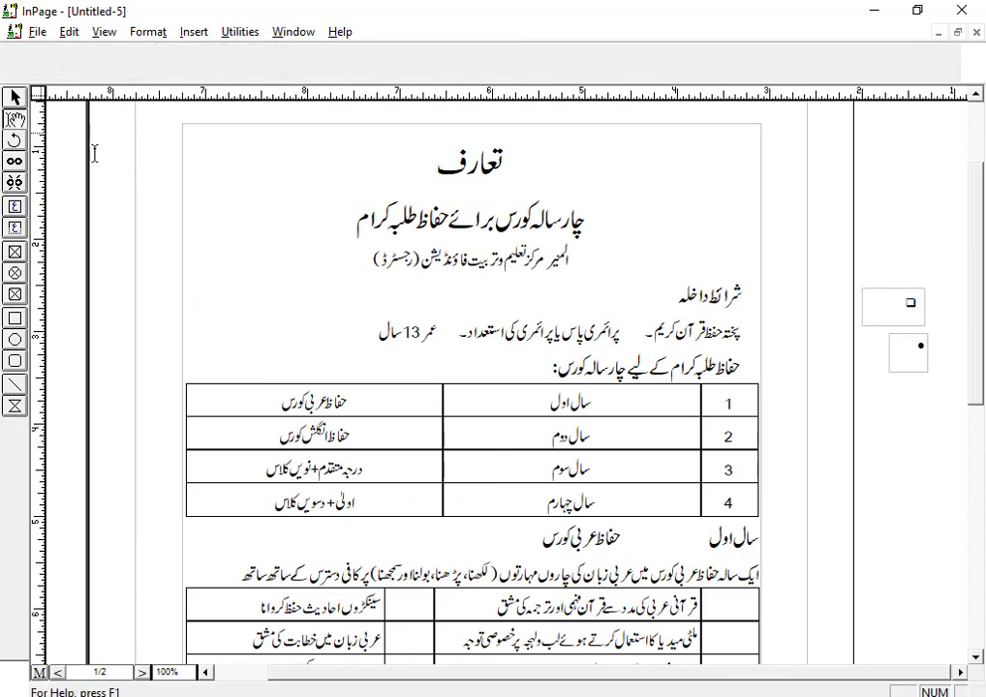
Copy the round bullet from its text box and insert it before "پختہ حفظ قرآن کریم" on the same line
{"action": "left_click", "coordinate": [900, 357]}
{"action": "key", "text": "ctrl+a"}
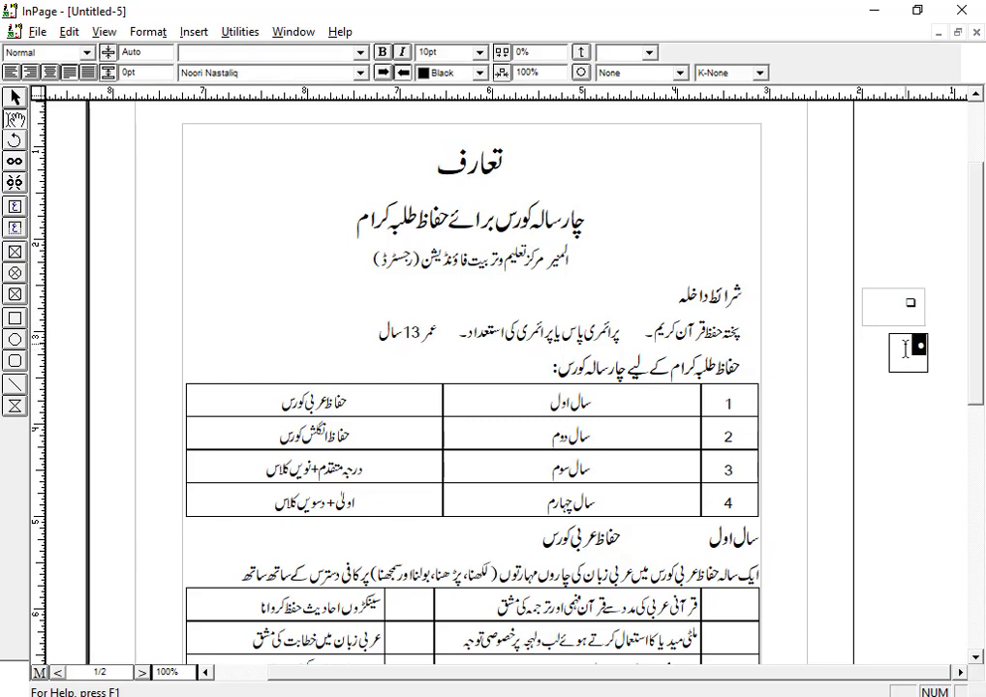
{"action": "left_click", "coordinate": [905, 347]}
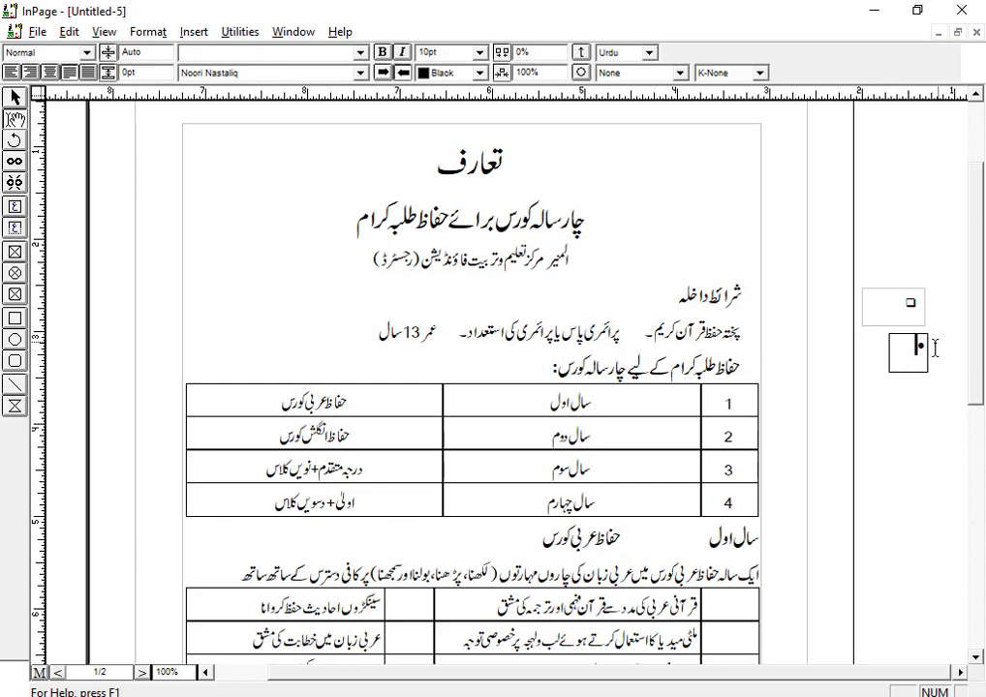
{"action": "key", "text": "ctrl+a"}
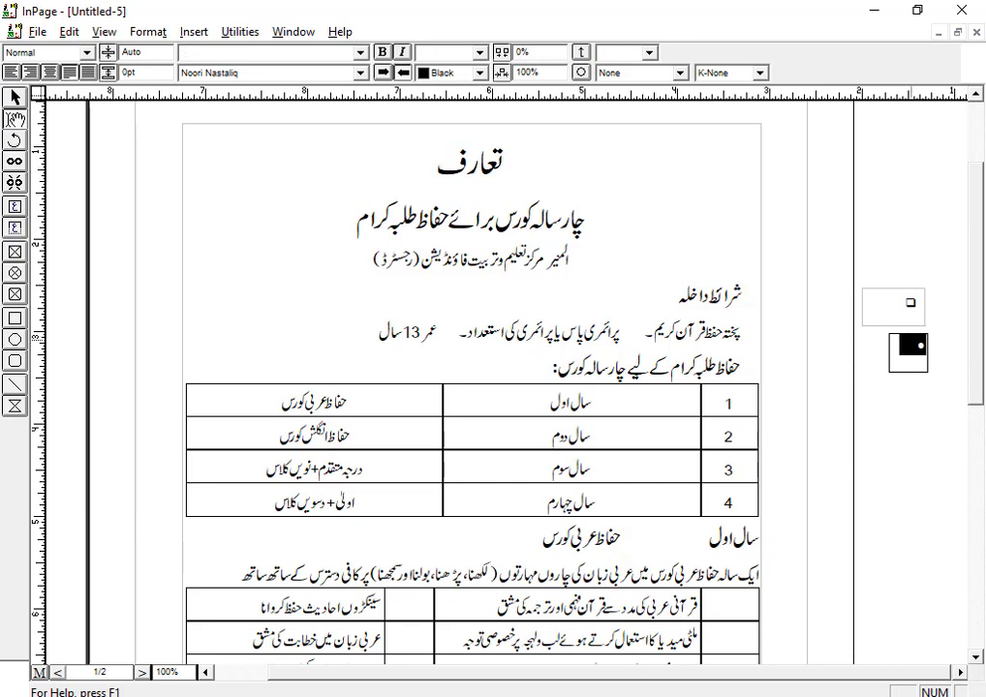
{"action": "right_click", "coordinate": [911, 345]}
{"action": "left_click", "coordinate": [848, 444]}
{"action": "left_click", "coordinate": [742, 331]}
{"action": "right_click", "coordinate": [742, 331]}
{"action": "left_click", "coordinate": [746, 415]}
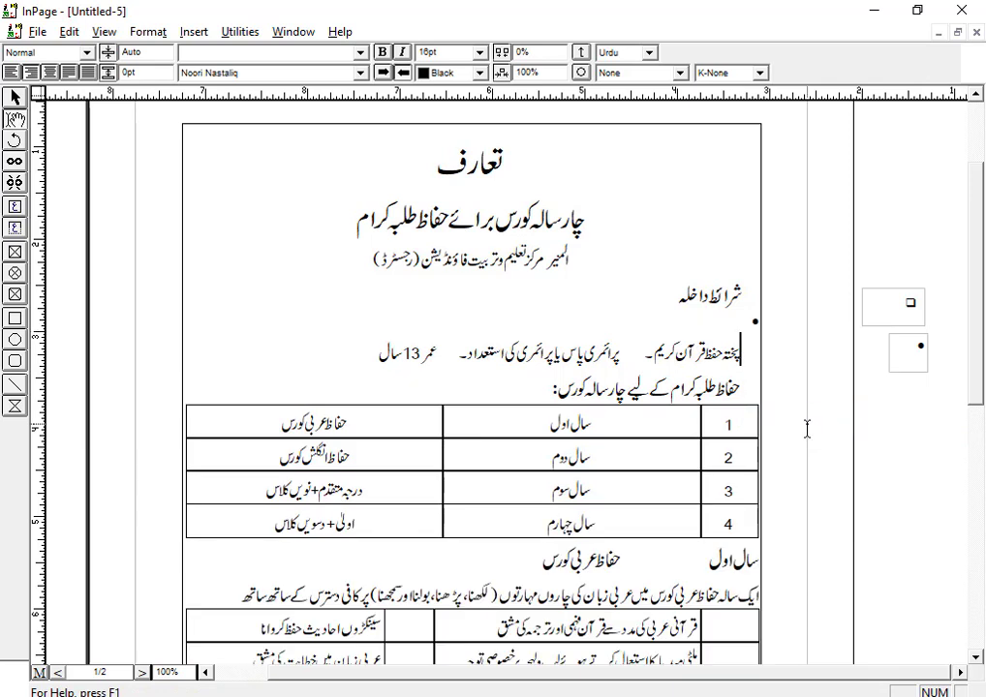
{"action": "key", "text": "BackSpace"}
Set the bullet before "پختہ حفظ قرآن کریم" to 16 pt and remove the extra space after it
{"action": "key", "text": "shift+Right"}
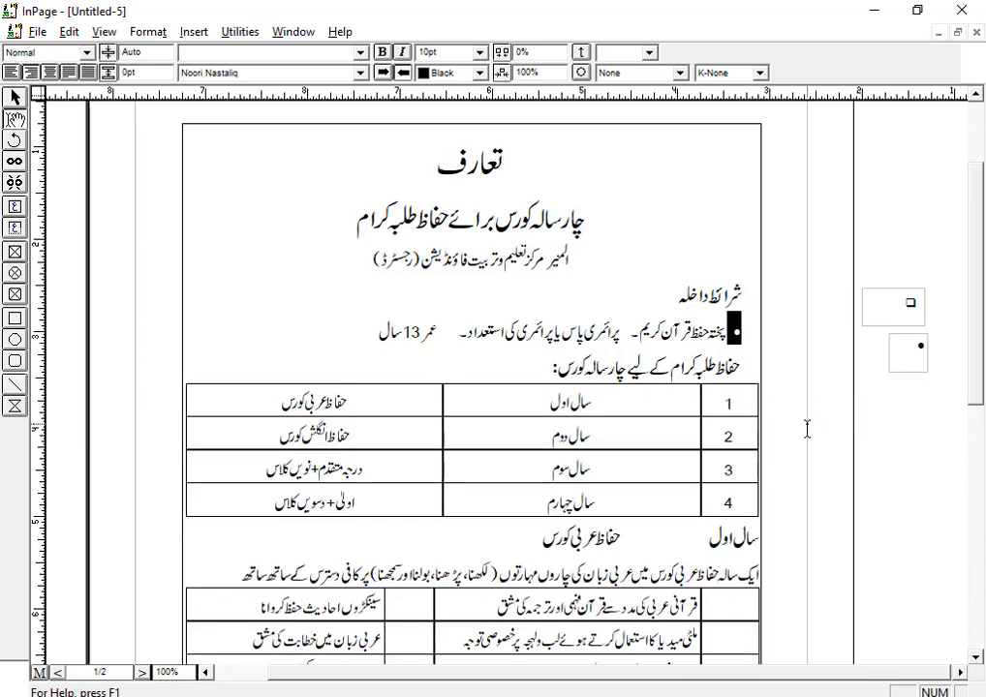
{"action": "key", "text": "F12"}
{"action": "key", "text": "Tab"}
{"action": "type", "text": "16"}
{"action": "key", "text": "Return"}
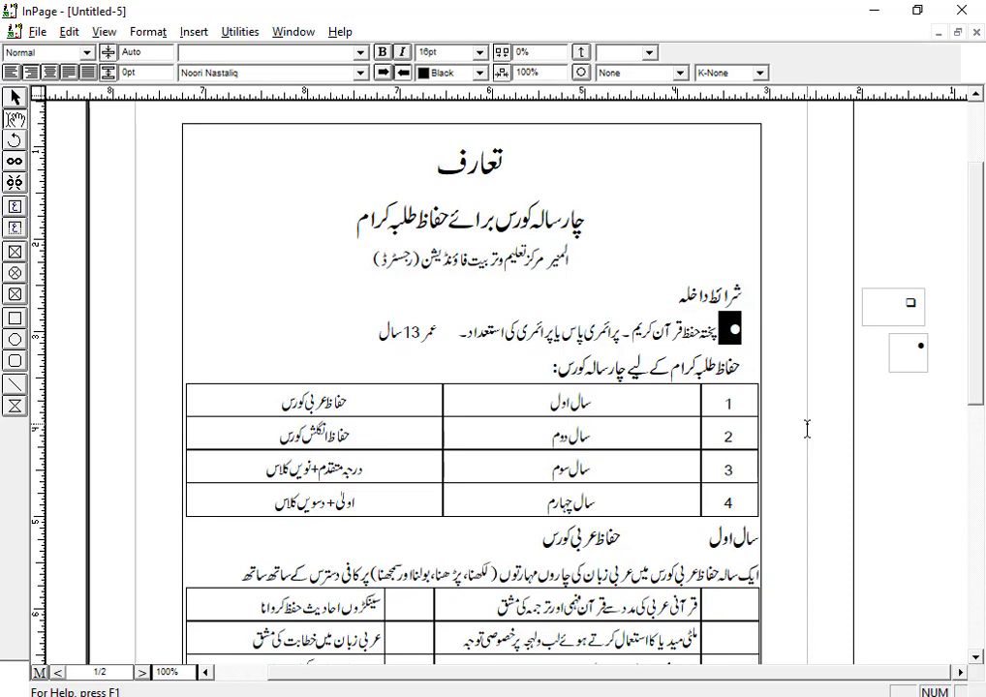
{"action": "key", "text": "Left"}
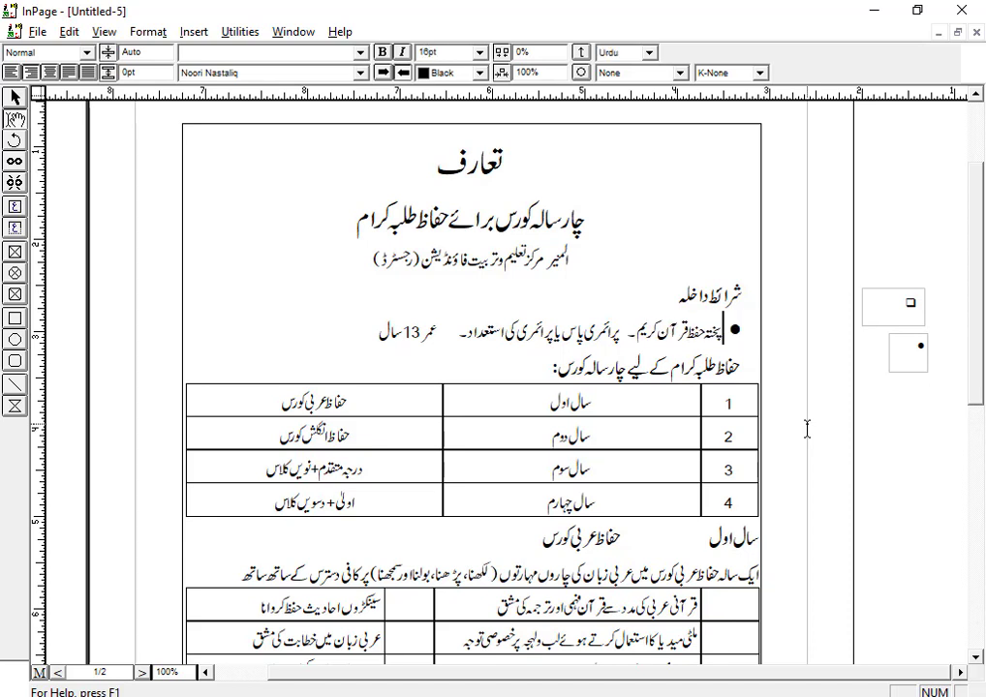
{"action": "key", "text": "Delete"}
Copy the resized bullet and insert it before "پرائمری پاس" in the admission conditions line
{"action": "key", "text": "shift+Right"}
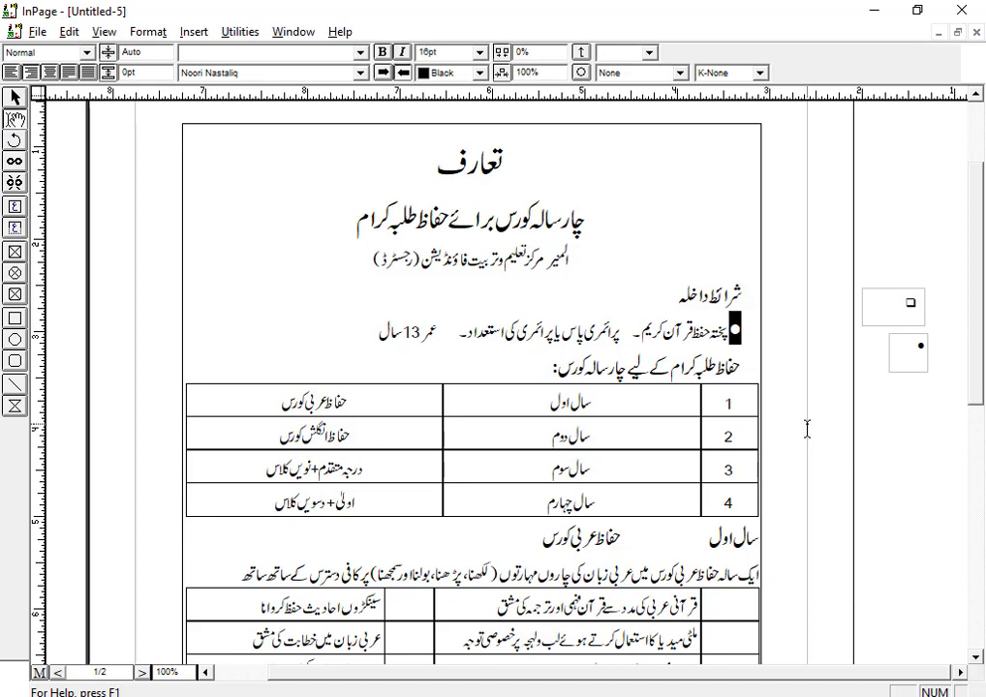
{"action": "key", "text": "ctrl+Left"}
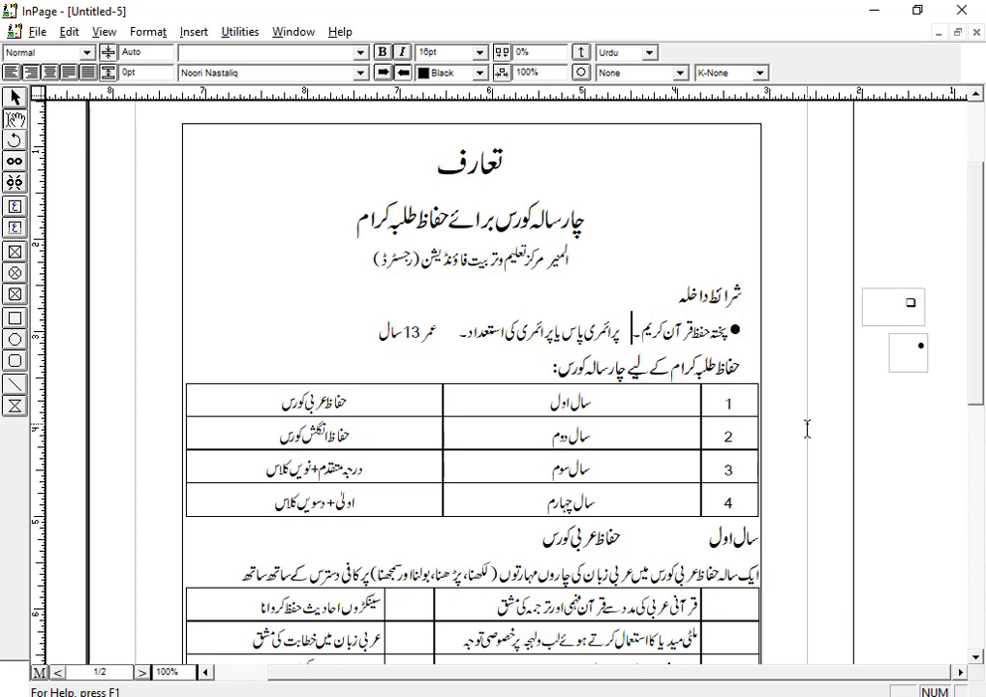
{"action": "key", "text": "ctrl+v"}
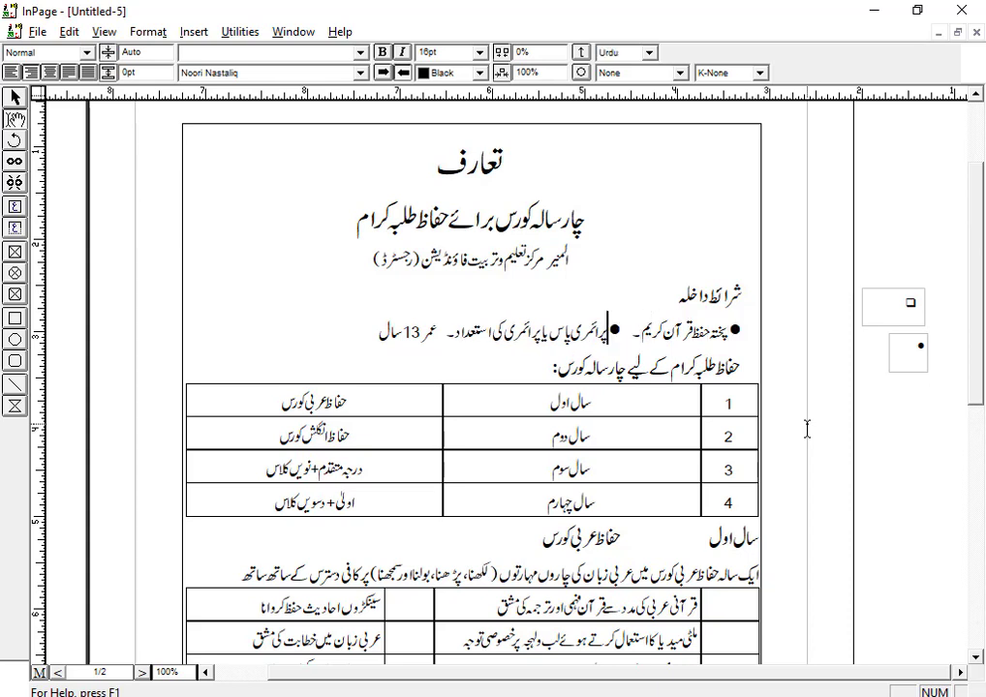
Insert the copied bullet before "عمر 13 سال" and remove the full stops after the first two admission conditions
{"action": "key", "text": "ctrl+Right"}
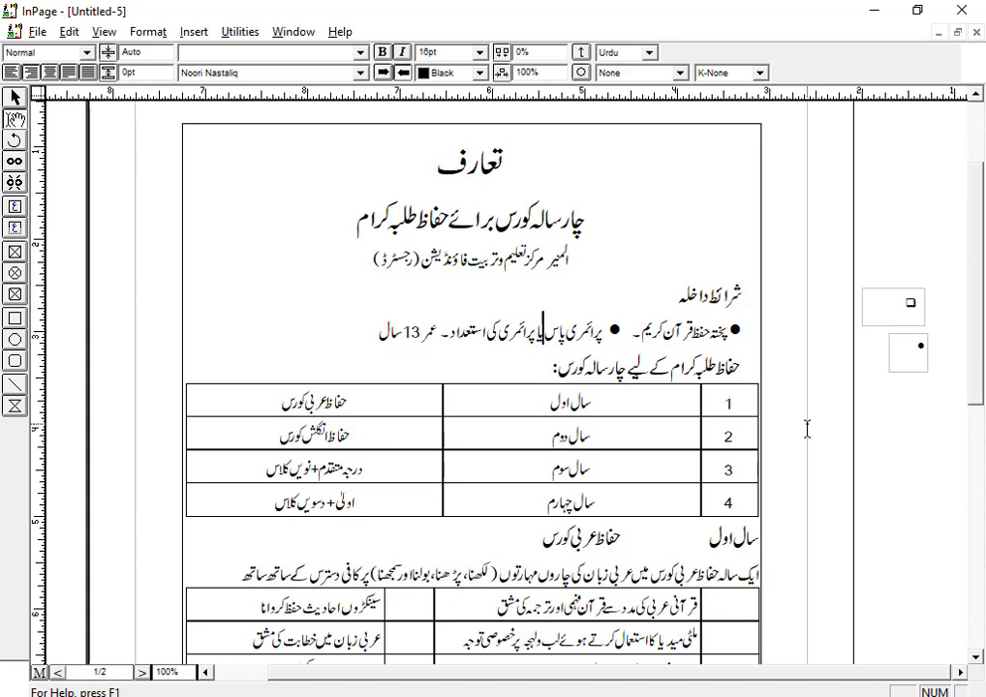
{"action": "key", "text": "ctrl+v"}
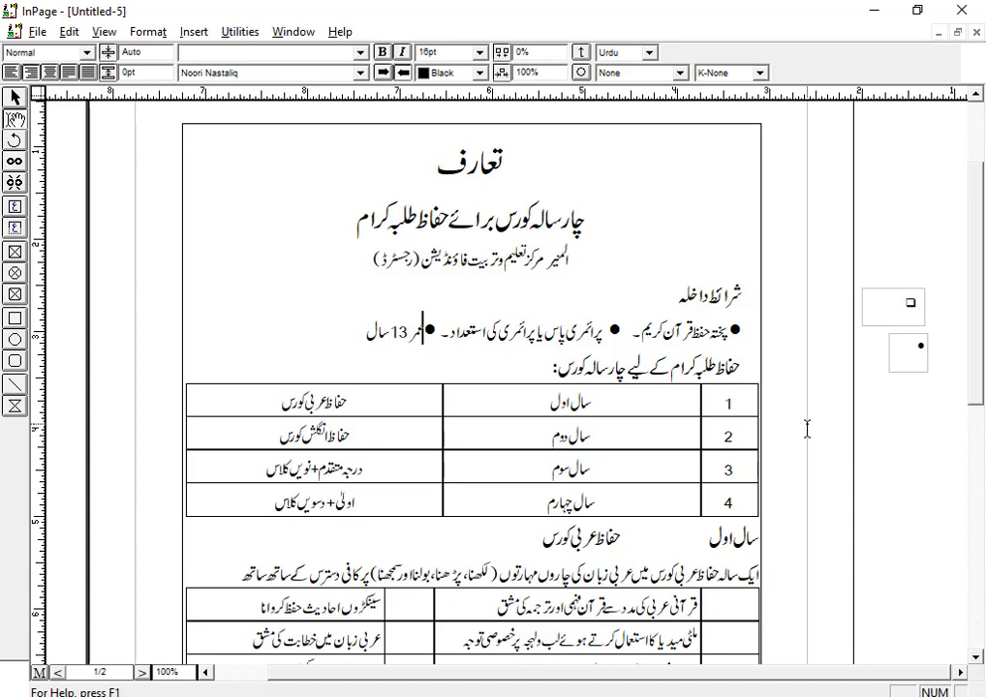
{"action": "key", "text": "Right"}
{"action": "key", "text": "shift+Right"}
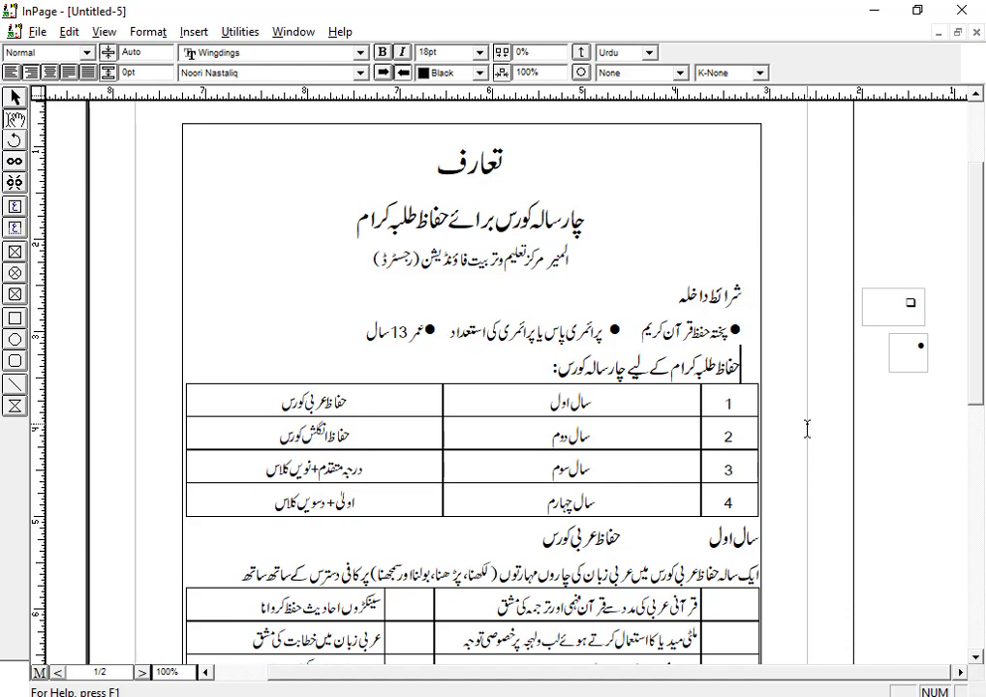
Set the beginning indent of the "حفاظ طلبہ کرام کے لیے چار سالہ کورس:" line to 0
{"action": "key", "text": "ctrl+shift+f"}
{"action": "key", "text": "Tab"}
{"action": "type", "text": "0"}
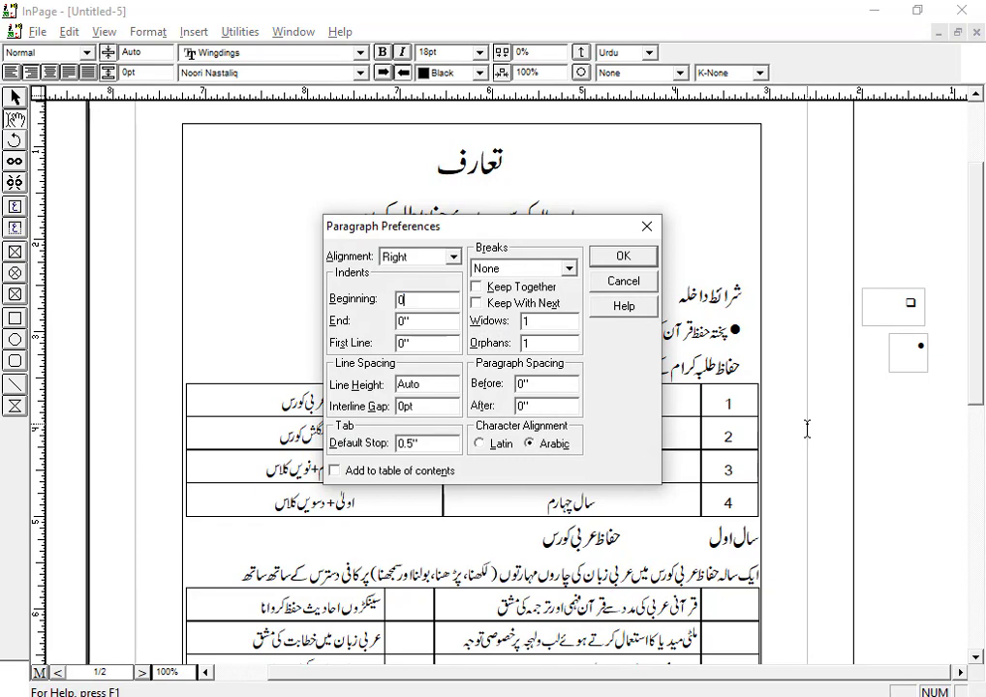
{"action": "key", "text": "Return"}
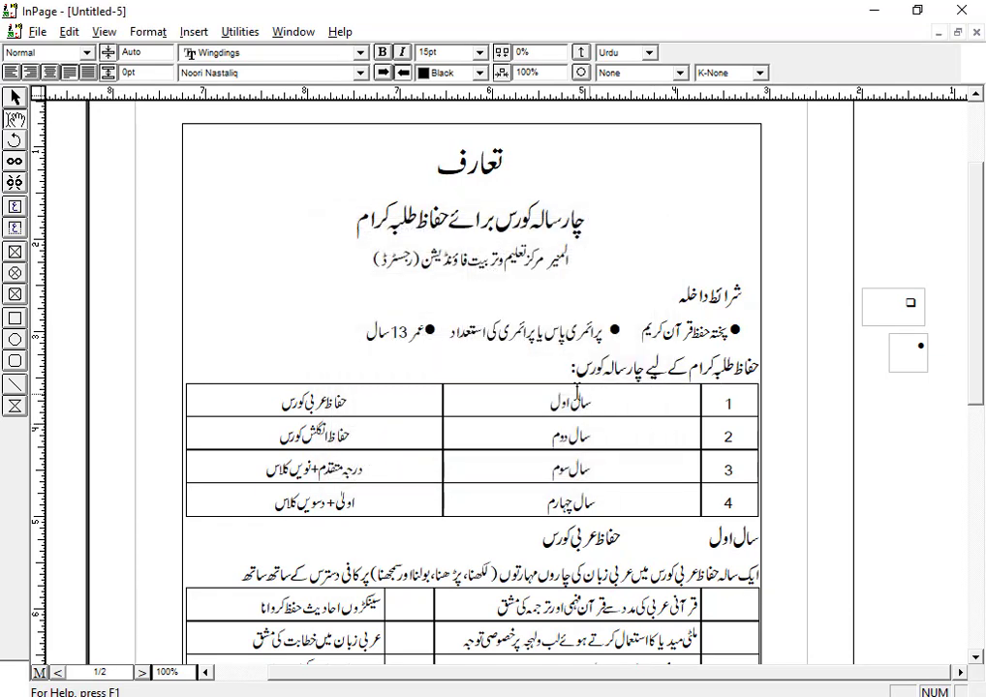
Draw a rounded rectangle about 1.18" wide and 0.34" high around the "سال اول" heading
{"action": "scroll", "coordinate": [514, 280], "scroll_direction": "down", "scroll_amount": 3}
{"action": "scroll", "coordinate": [514, 280], "scroll_direction": "down", "scroll_amount": 3}
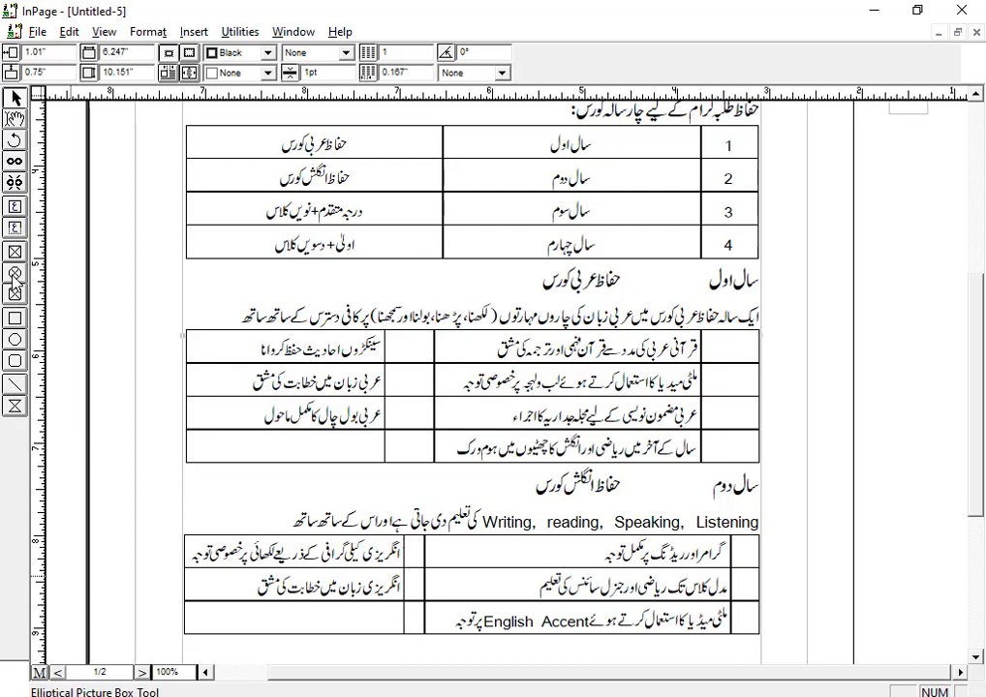
{"action": "left_click", "coordinate": [17, 361]}
{"action": "left_click_drag", "start_coordinate": [648, 263], "coordinate": [762, 293]}
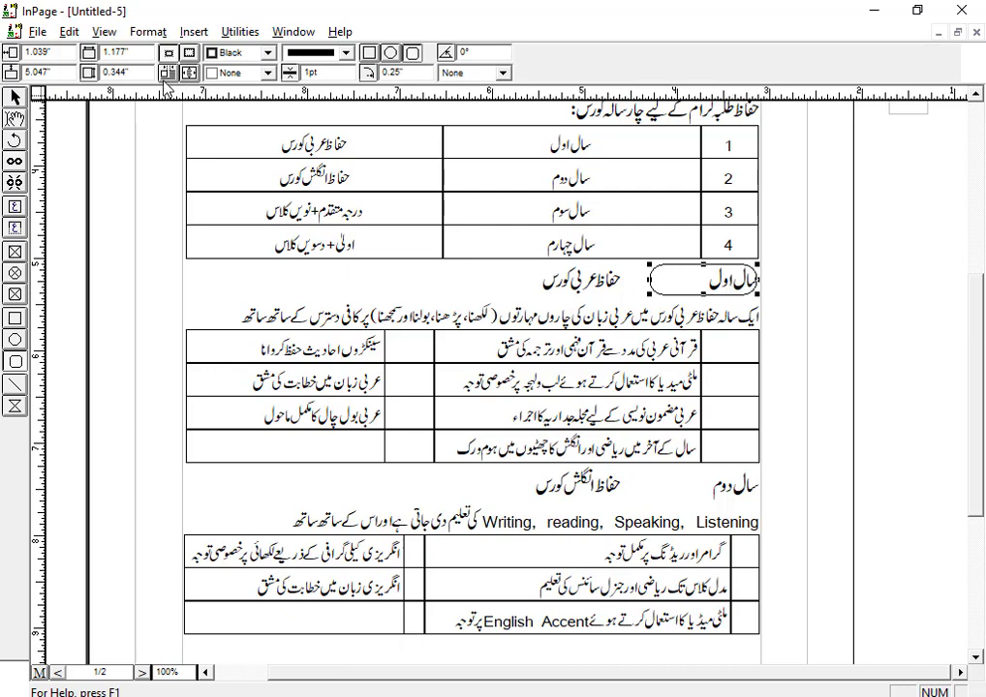
Draw a horizontal line about 1.52" long from the rounded rectangle across "حفاظ عربی کورس" and give it a single-arrowhead style
{"action": "left_click", "coordinate": [14, 385]}
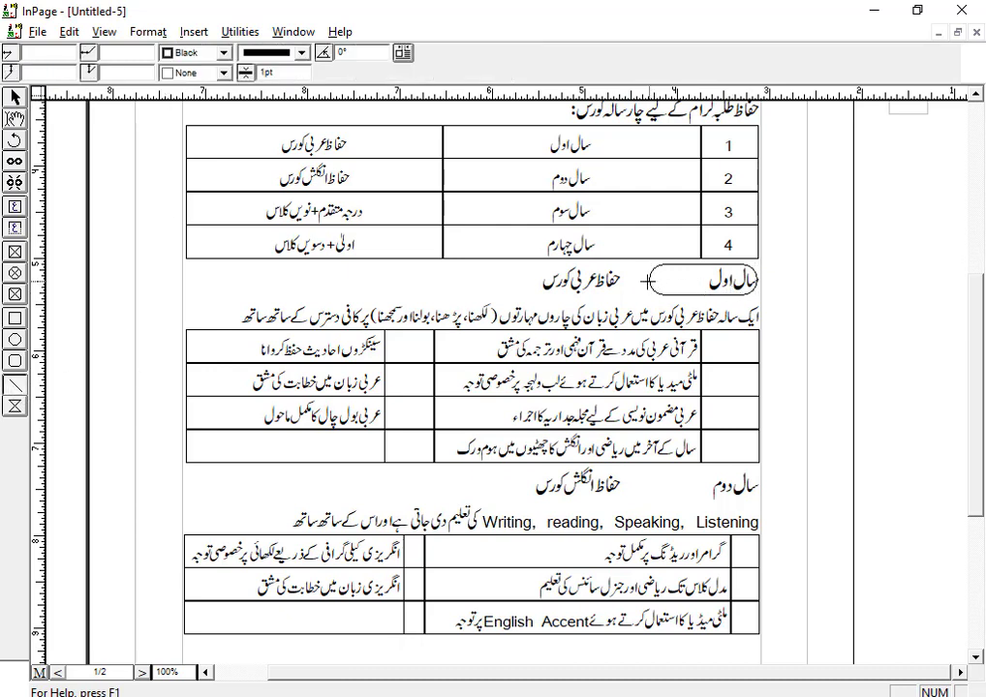
{"action": "left_click_drag", "start_coordinate": [651, 279], "coordinate": [508, 279]}
{"action": "left_click", "coordinate": [298, 54]}
{"action": "scroll", "coordinate": [280, 102], "scroll_direction": "down", "scroll_amount": 4}
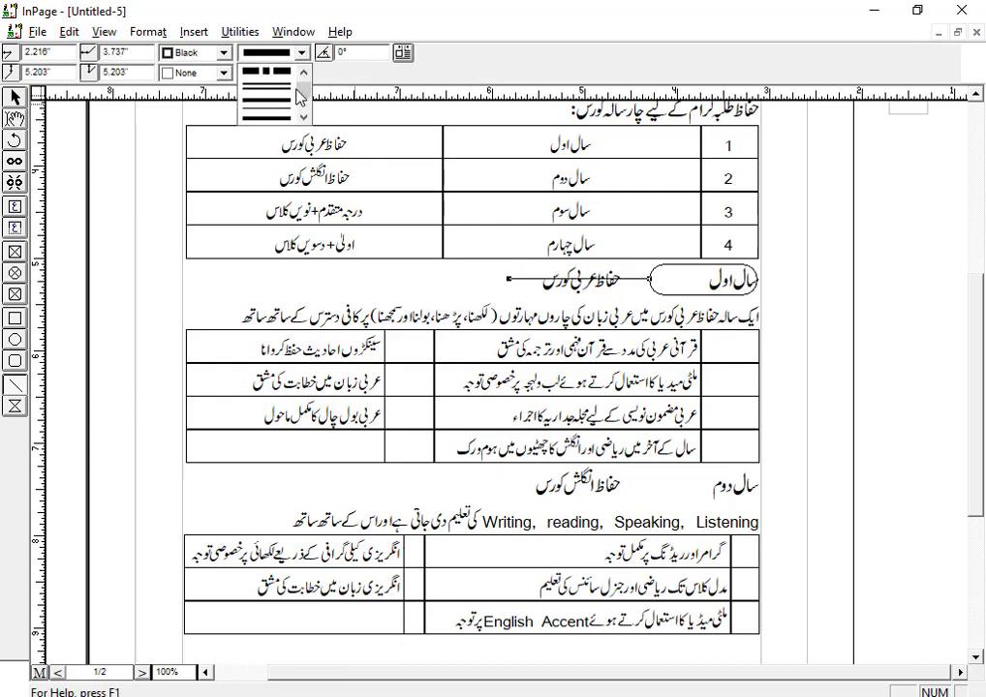
{"action": "scroll", "coordinate": [283, 107], "scroll_direction": "down", "scroll_amount": 4}
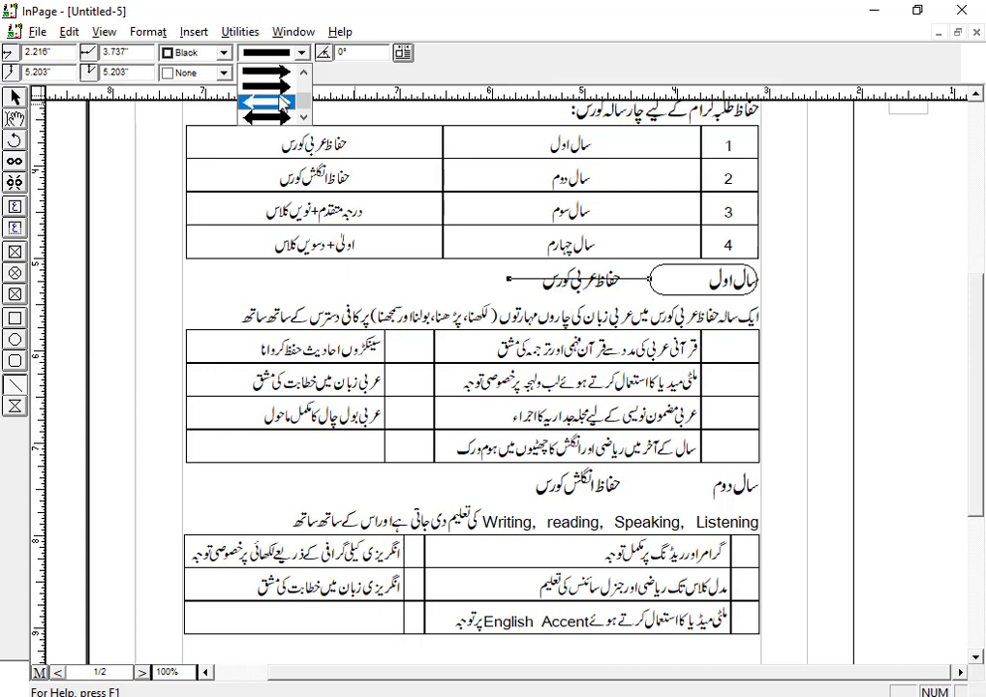
{"action": "scroll", "coordinate": [283, 104], "scroll_direction": "up", "scroll_amount": 4}
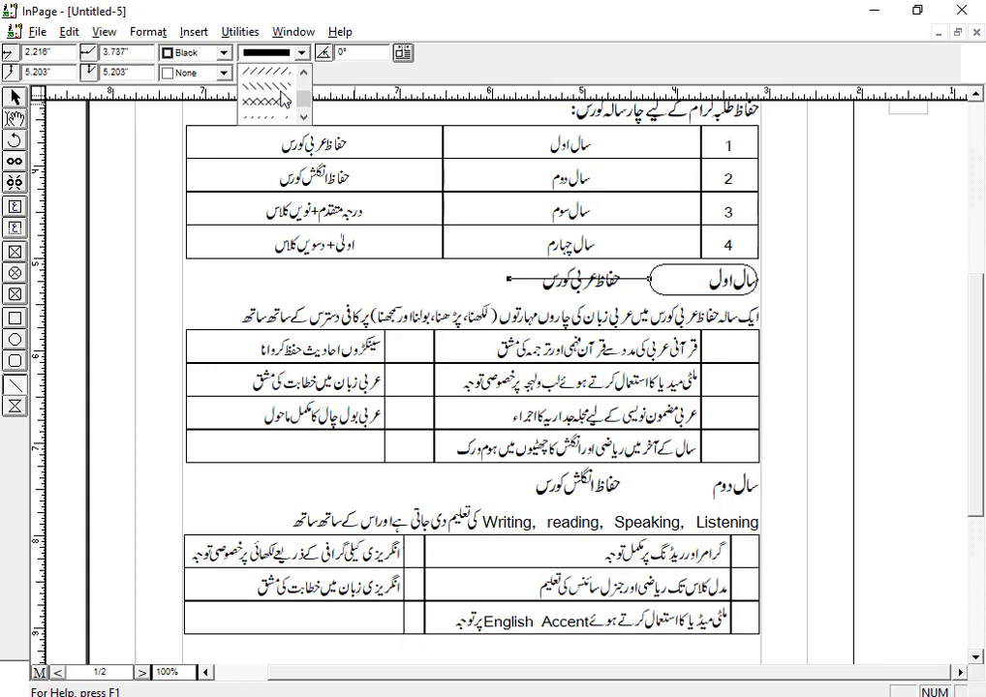
{"action": "scroll", "coordinate": [283, 102], "scroll_direction": "down", "scroll_amount": 4}
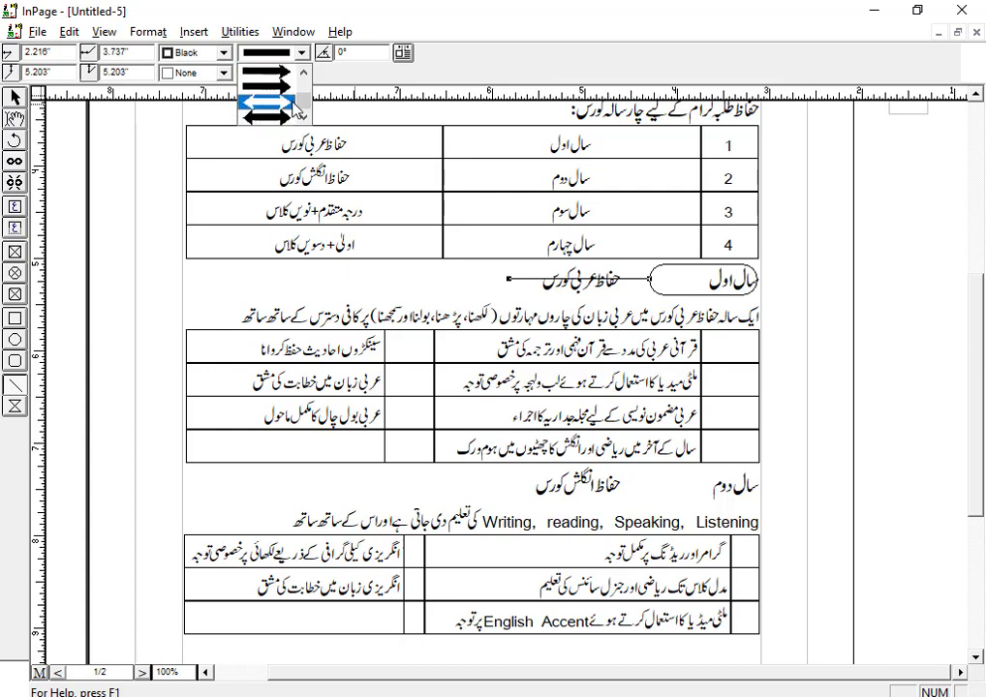
{"action": "scroll", "coordinate": [295, 85], "scroll_direction": "up", "scroll_amount": 1}
{"action": "left_click", "coordinate": [266, 84]}
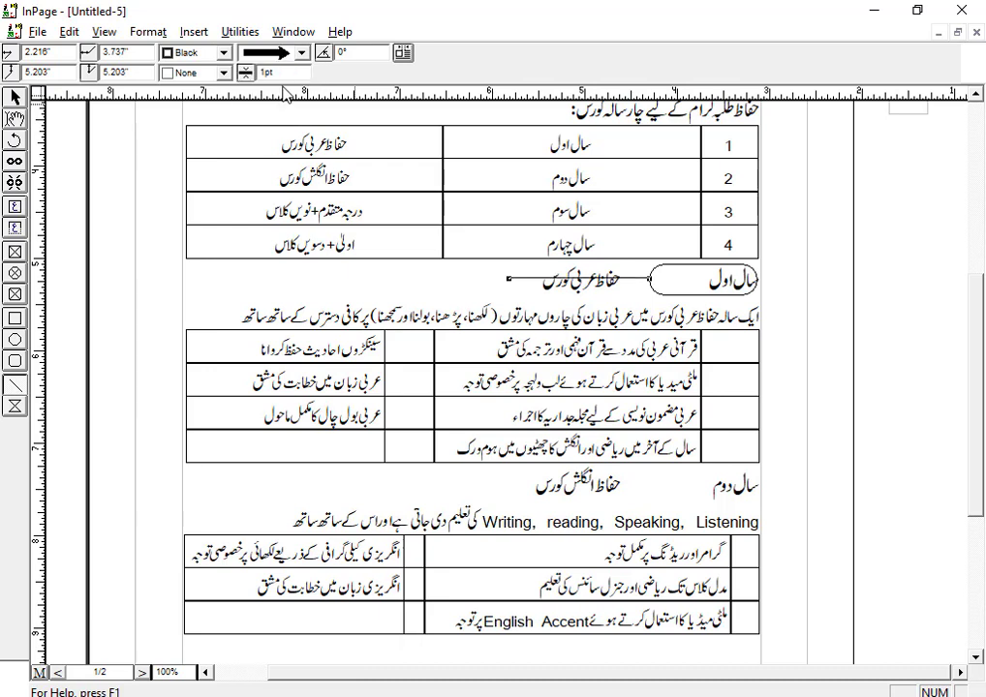
Set the arrow's thickness to 5 pt and nudge it down slightly to centre it on the rounded rectangle
{"action": "double_click", "coordinate": [291, 70]}
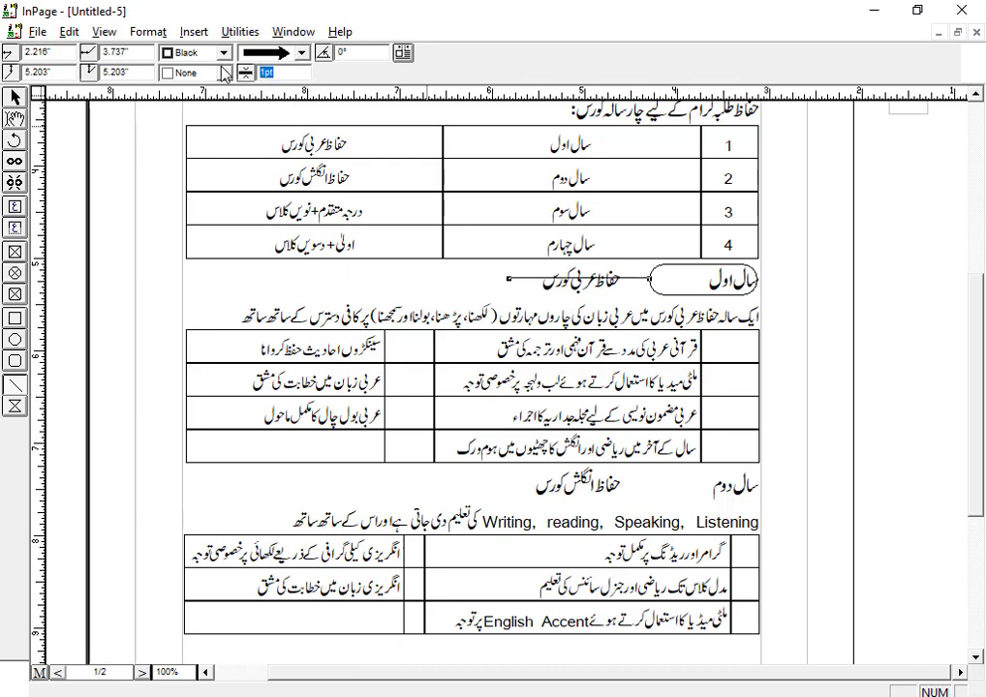
{"action": "type", "text": "5"}
{"action": "key", "text": "Return"}
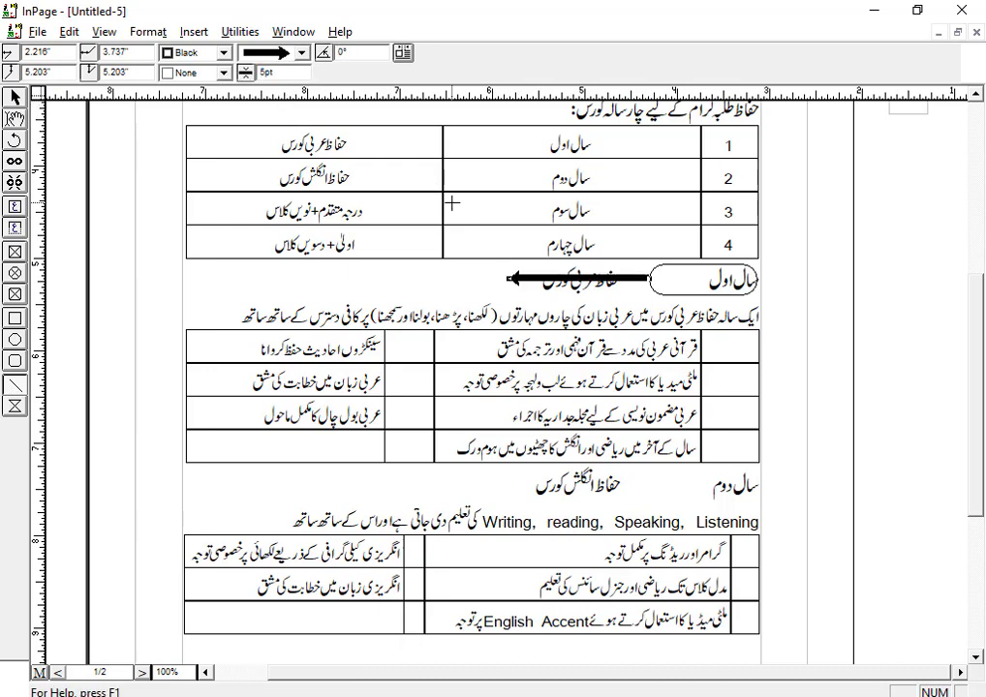
{"action": "key", "text": "Down"}
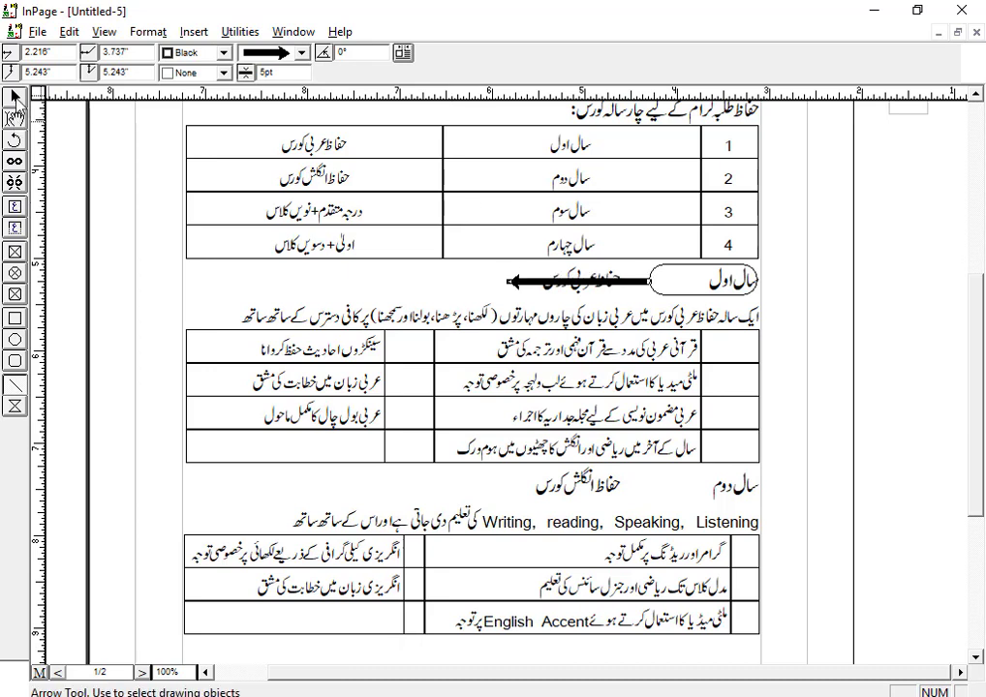
Draw a text box about 1.04" by 0.30" inside the rounded rectangle and move the heading text "سال اول" into it
{"action": "left_click", "coordinate": [15, 227]}
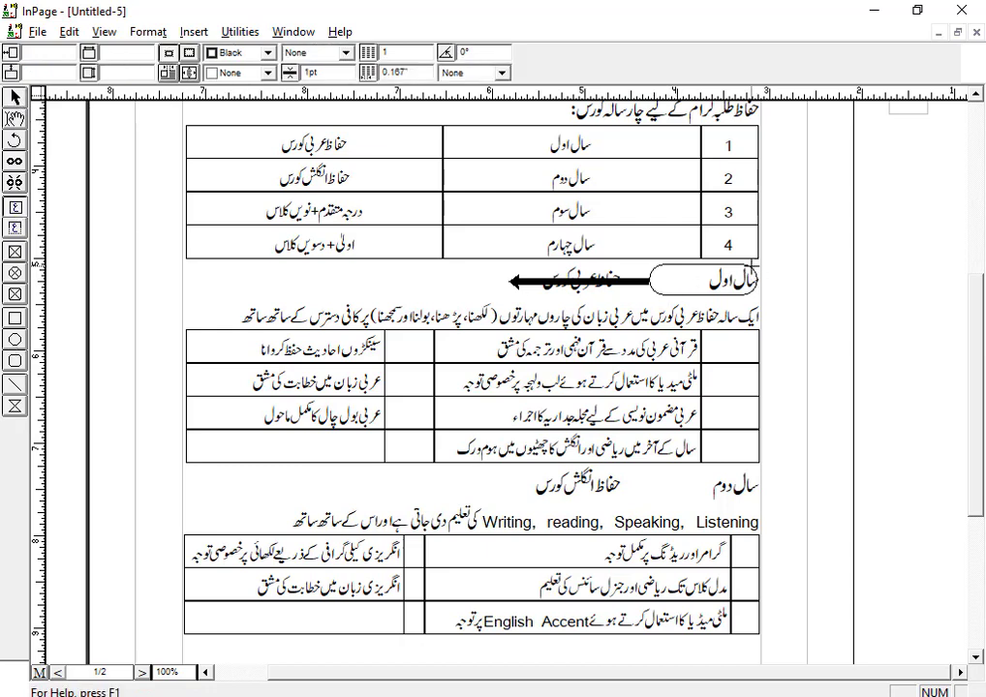
{"action": "left_click_drag", "start_coordinate": [752, 266], "coordinate": [655, 294]}
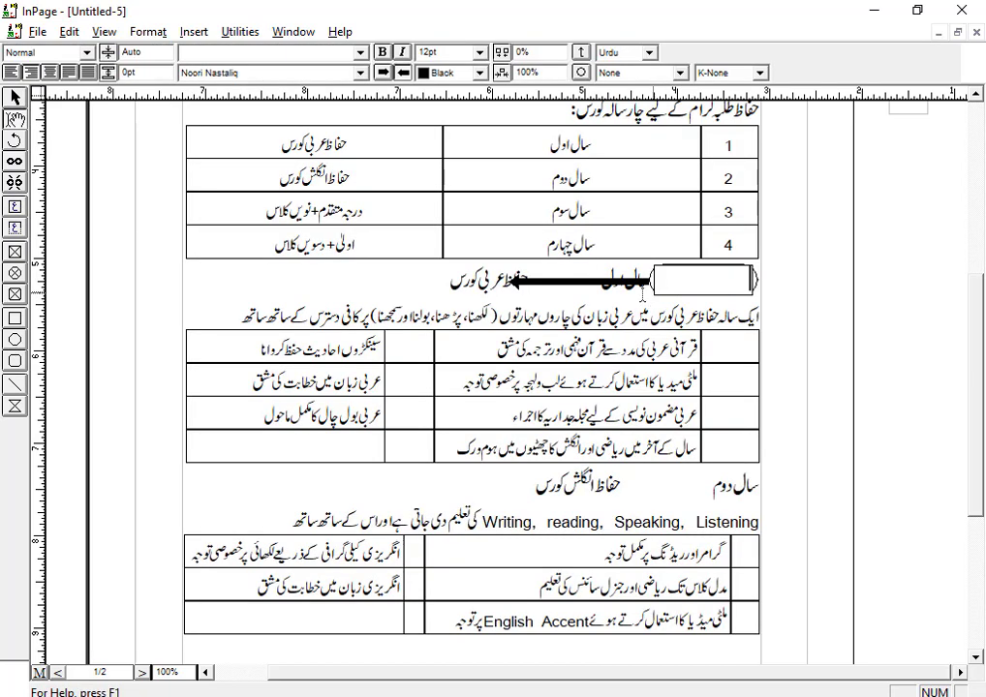
{"action": "double_click", "coordinate": [613, 281]}
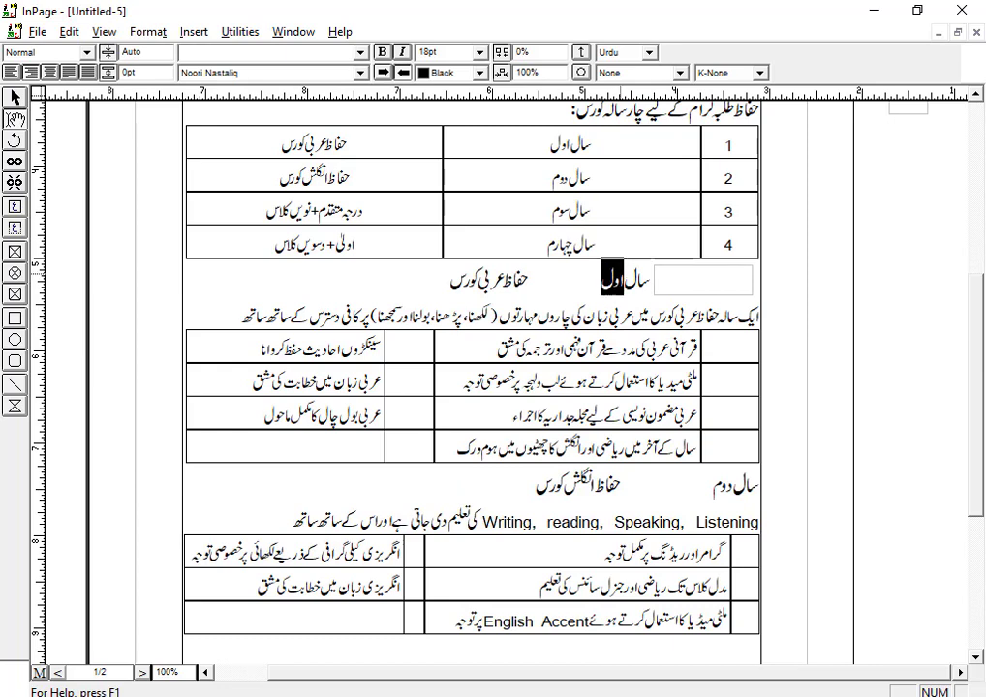
{"action": "left_click_drag", "start_coordinate": [612, 281], "coordinate": [649, 283]}
{"action": "right_click", "coordinate": [649, 283]}
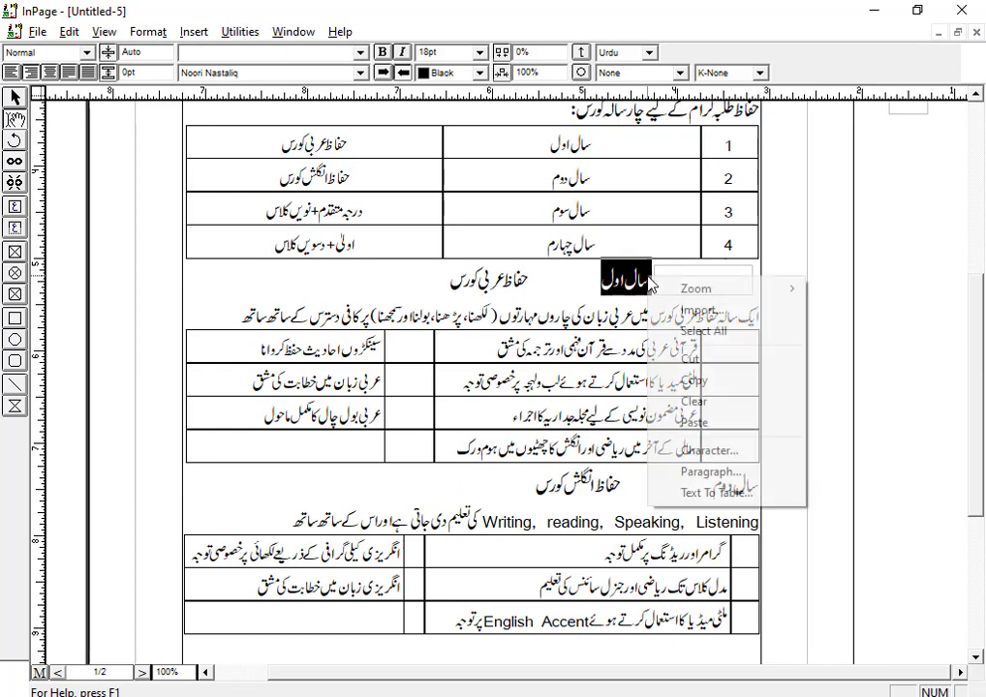
{"action": "left_click", "coordinate": [690, 358]}
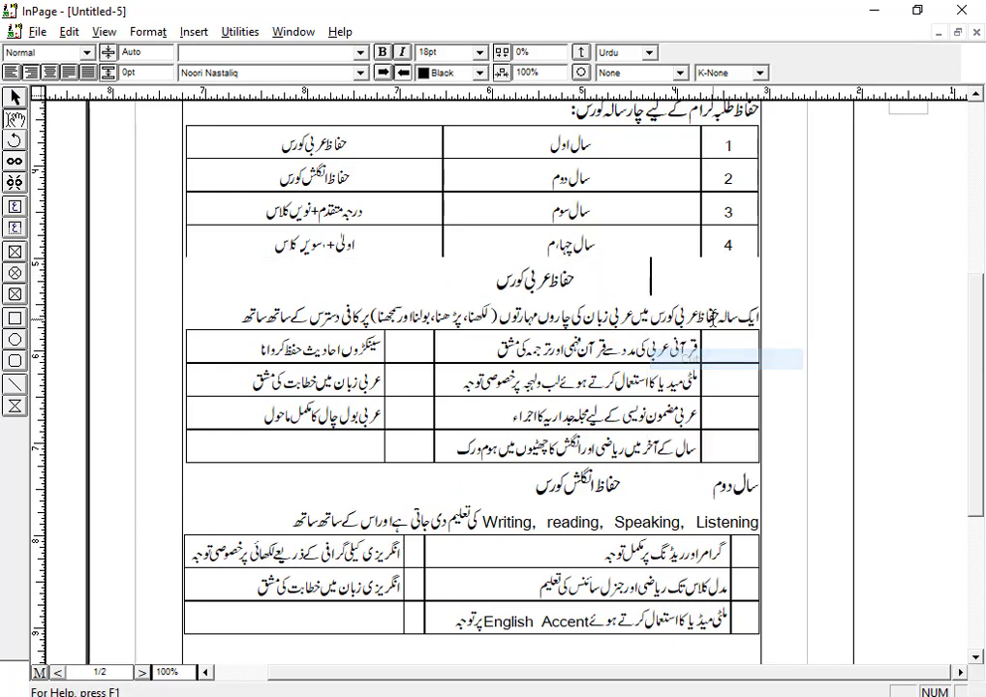
{"action": "left_click", "coordinate": [700, 281]}
{"action": "right_click", "coordinate": [700, 281]}
{"action": "left_click", "coordinate": [744, 360]}
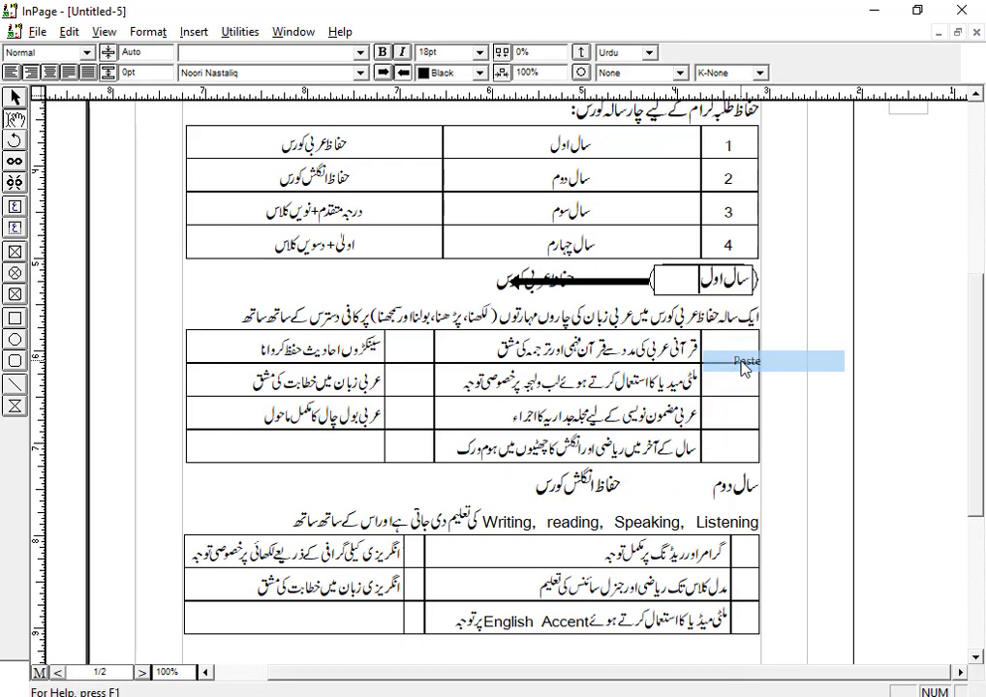
Duplicate the "سال اول" text box and place the copy just beyond the arrow's tip on the same line
{"action": "left_click", "coordinate": [16, 97]}
{"action": "right_click", "coordinate": [676, 286]}
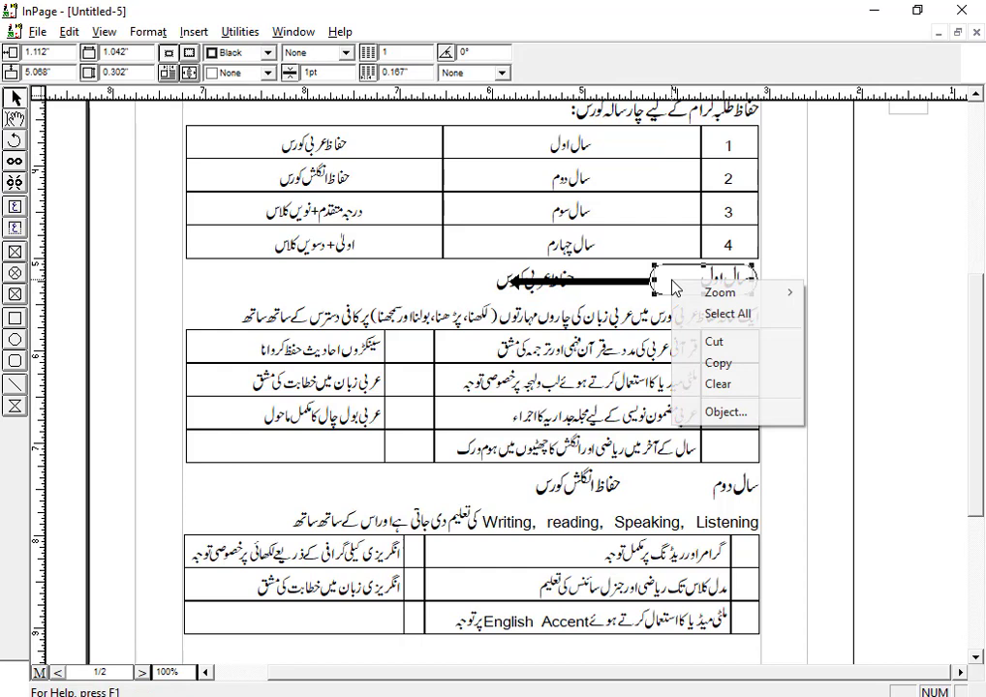
{"action": "left_click", "coordinate": [718, 362]}
{"action": "right_click", "coordinate": [457, 278]}
{"action": "left_click", "coordinate": [504, 398]}
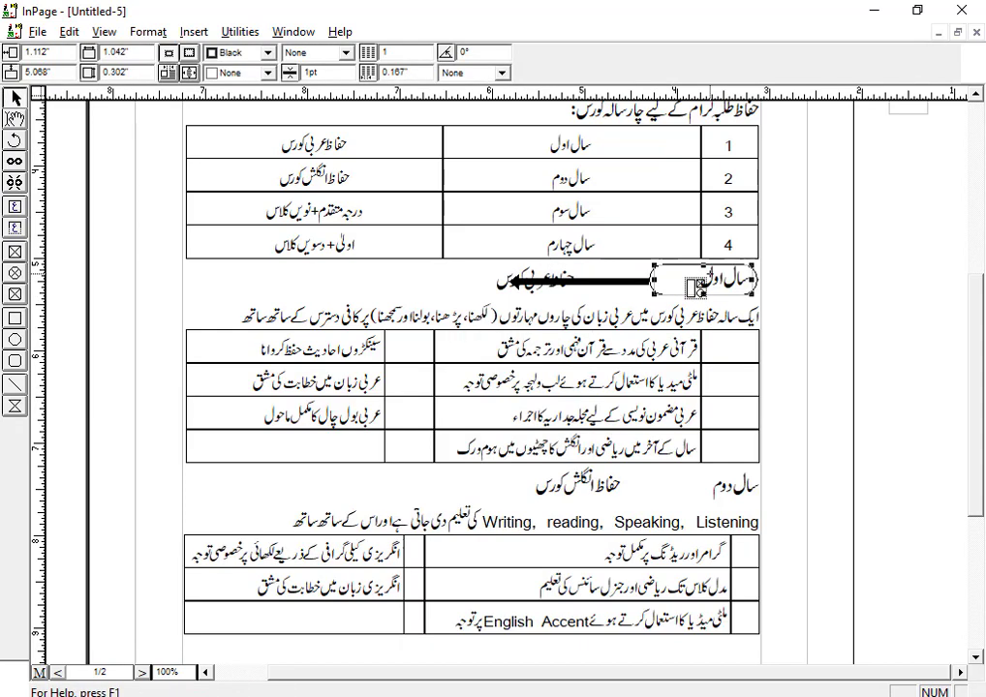
{"action": "left_click_drag", "start_coordinate": [694, 288], "coordinate": [453, 283]}
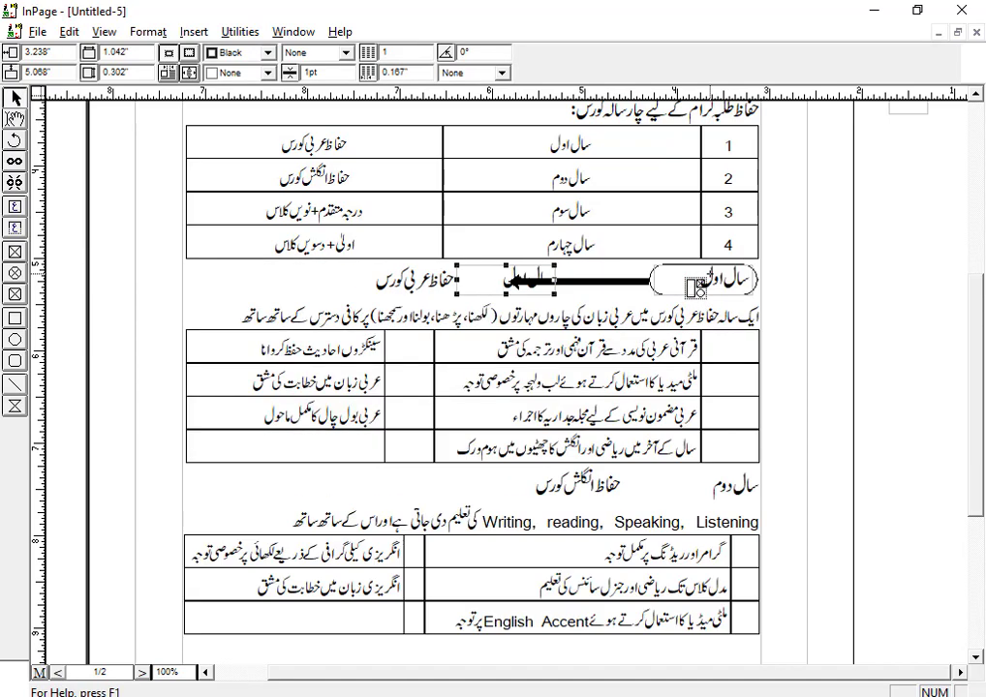
{"action": "key", "text": "Left"}
{"action": "key", "text": "Left"}
{"action": "key", "text": "Left"}
{"action": "key", "text": "Left"}
{"action": "key", "text": "Left"}
{"action": "key", "text": "Left"}
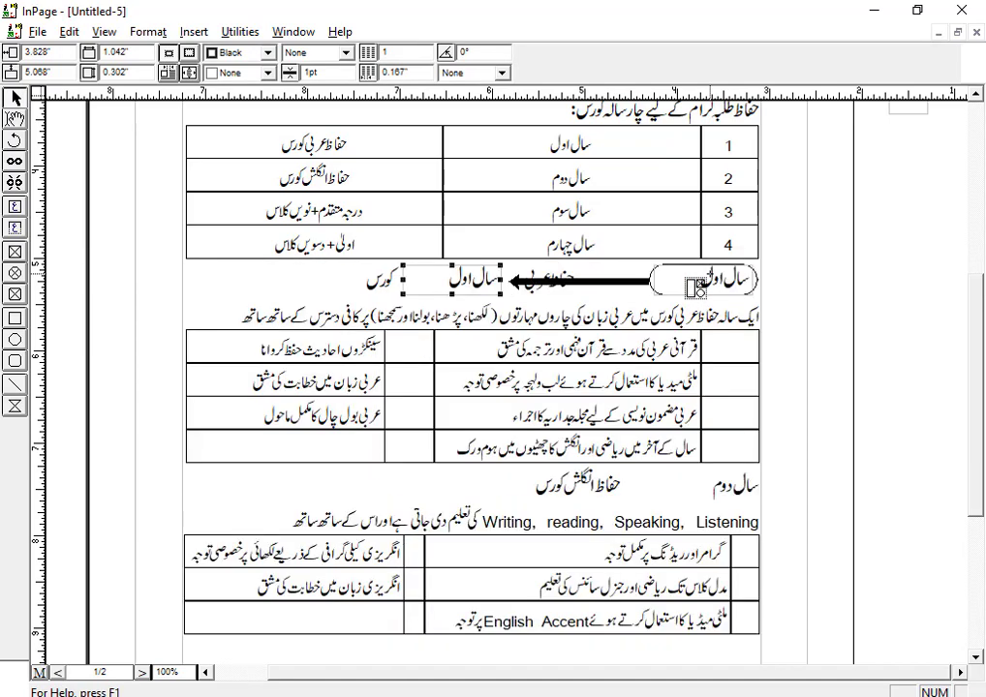
Cut the heading text "حفاظ عربی کورس" and paste it over "سال اول" in the duplicated text box
{"action": "left_click", "coordinate": [15, 118]}
{"action": "left_click_drag", "start_coordinate": [366, 281], "coordinate": [549, 287]}
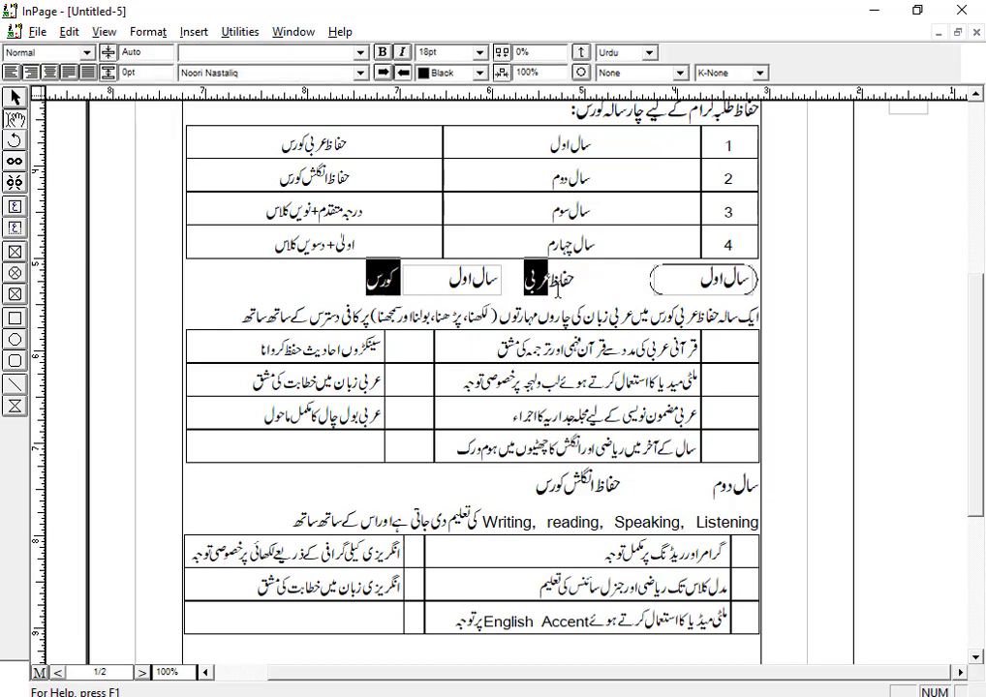
{"action": "right_click", "coordinate": [574, 279]}
{"action": "left_click", "coordinate": [671, 359]}
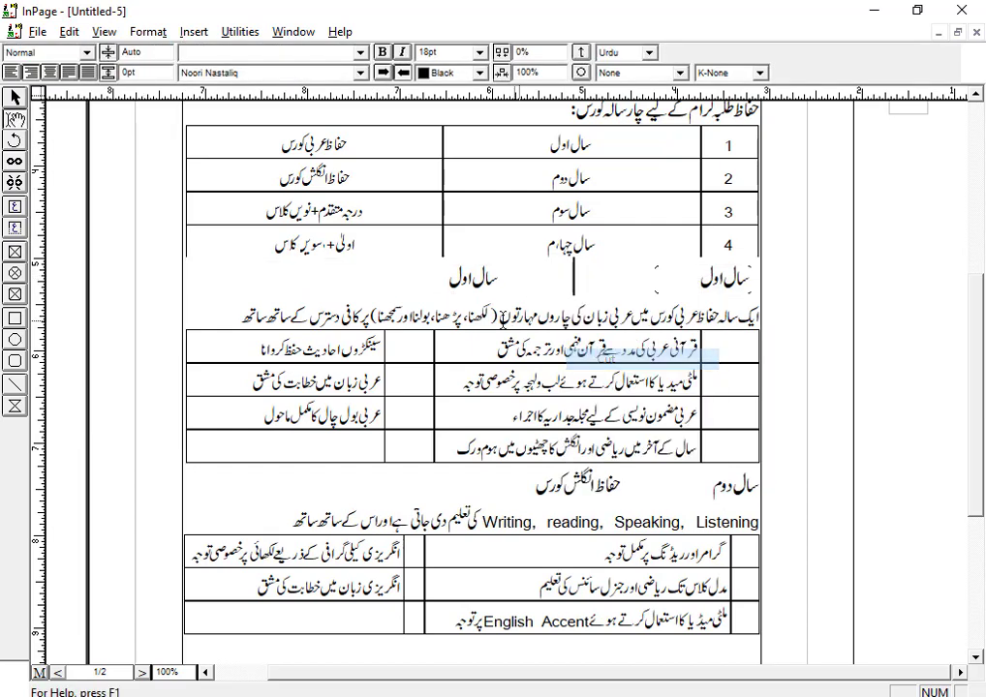
{"action": "left_click_drag", "start_coordinate": [497, 281], "coordinate": [405, 281]}
{"action": "right_click", "coordinate": [467, 284]}
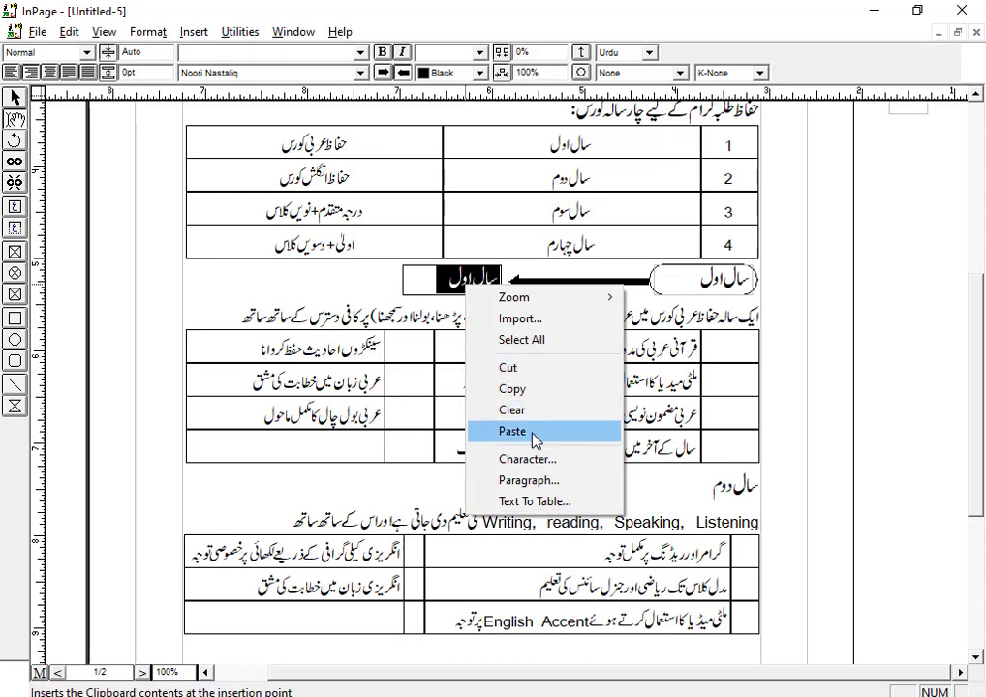
{"action": "left_click", "coordinate": [513, 432]}
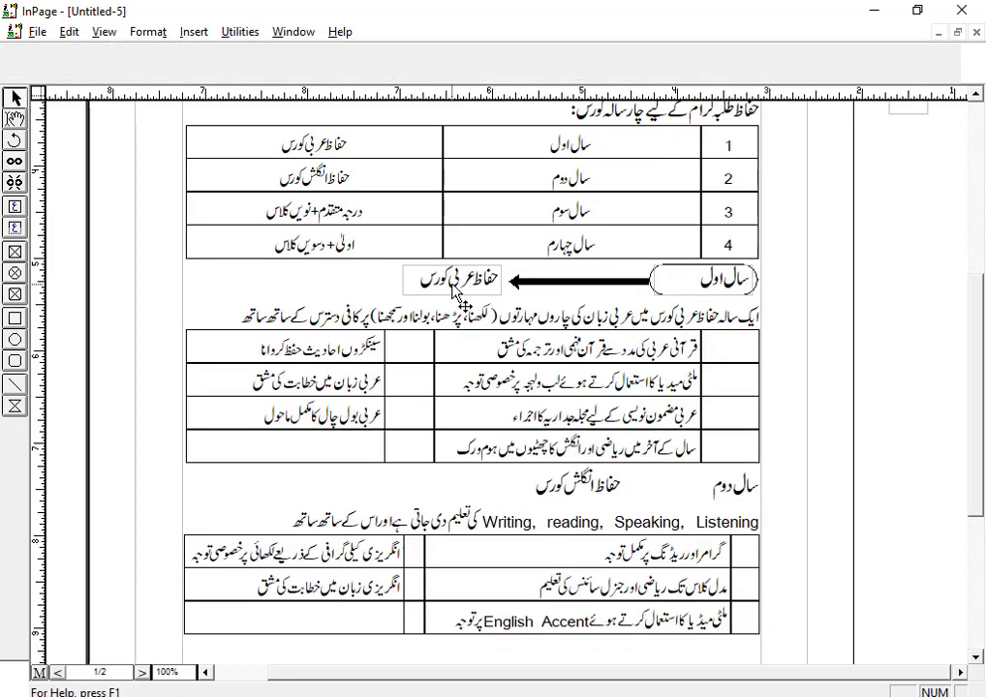
Resize the "حفاظ عربی کورس" text box to about 0.32" high, the "سال اول" box to about 0.35" and the rounded rectangle to about 0.38"
{"action": "left_click", "coordinate": [452, 289]}
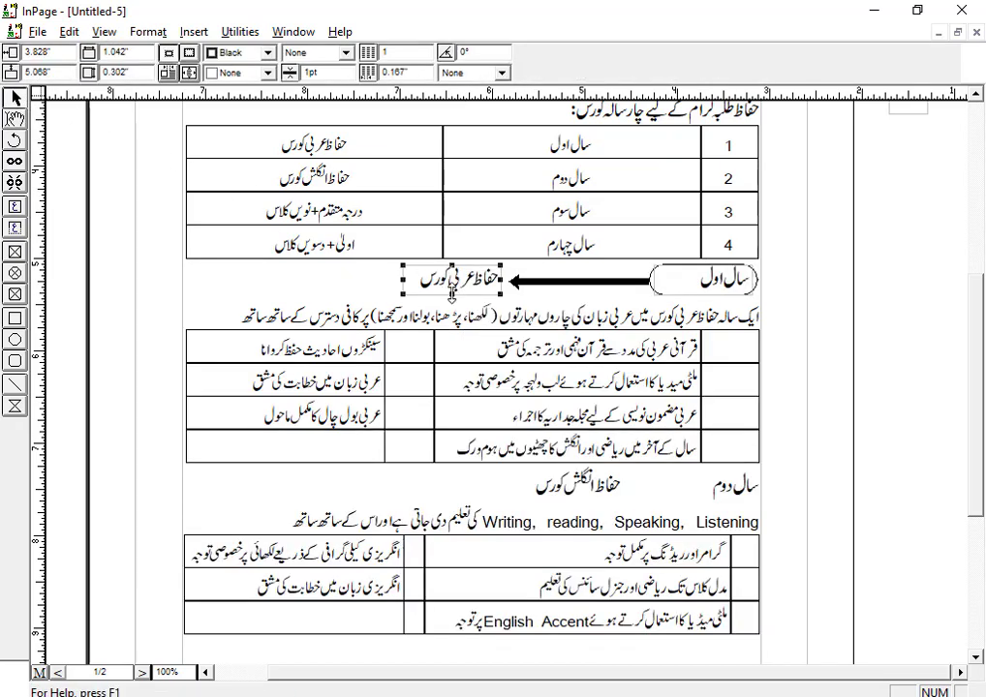
{"action": "left_click_drag", "start_coordinate": [453, 294], "coordinate": [452, 296]}
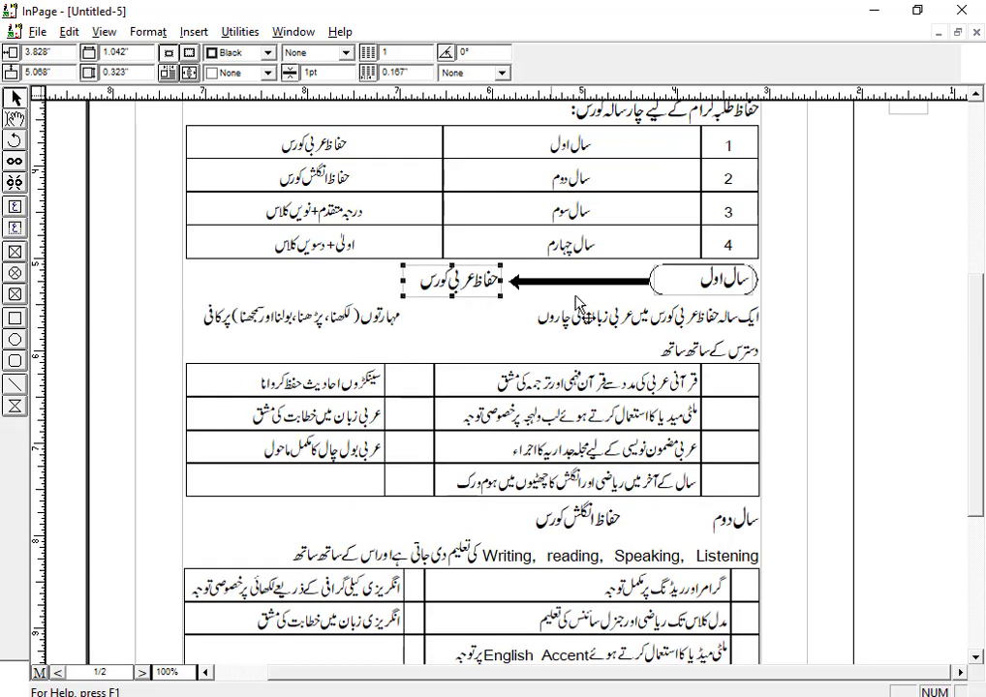
{"action": "left_click", "coordinate": [706, 297]}
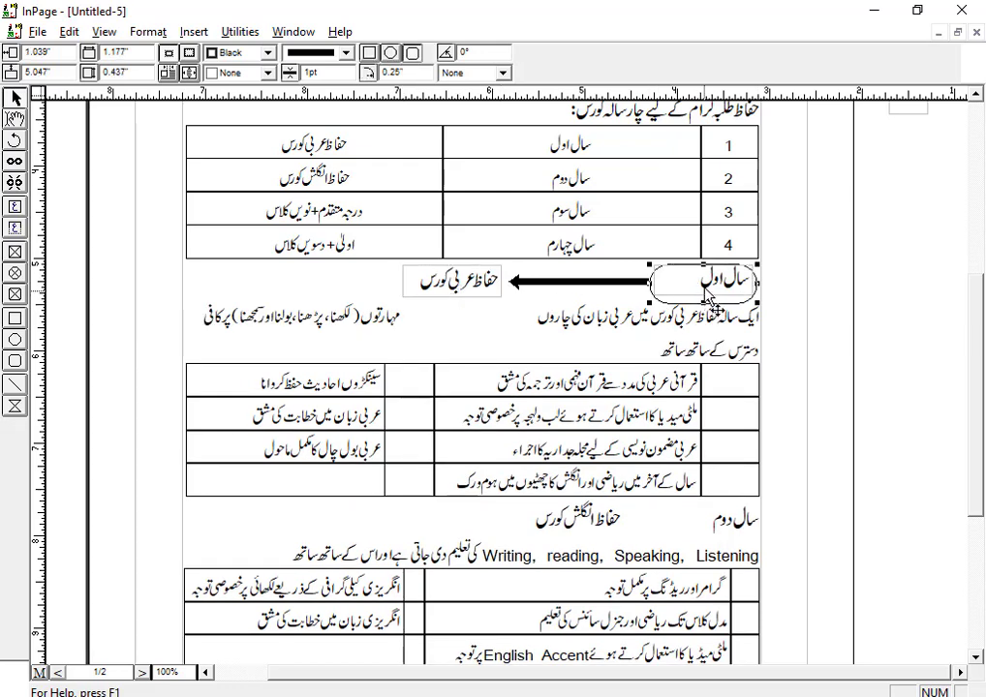
{"action": "left_click", "coordinate": [705, 297]}
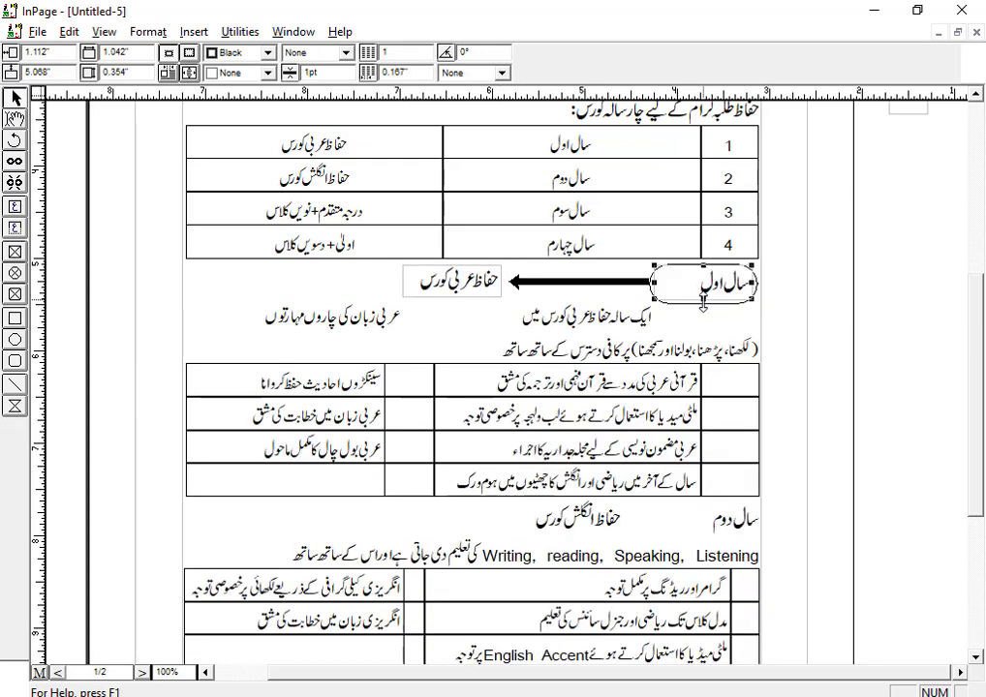
{"action": "left_click", "coordinate": [704, 303]}
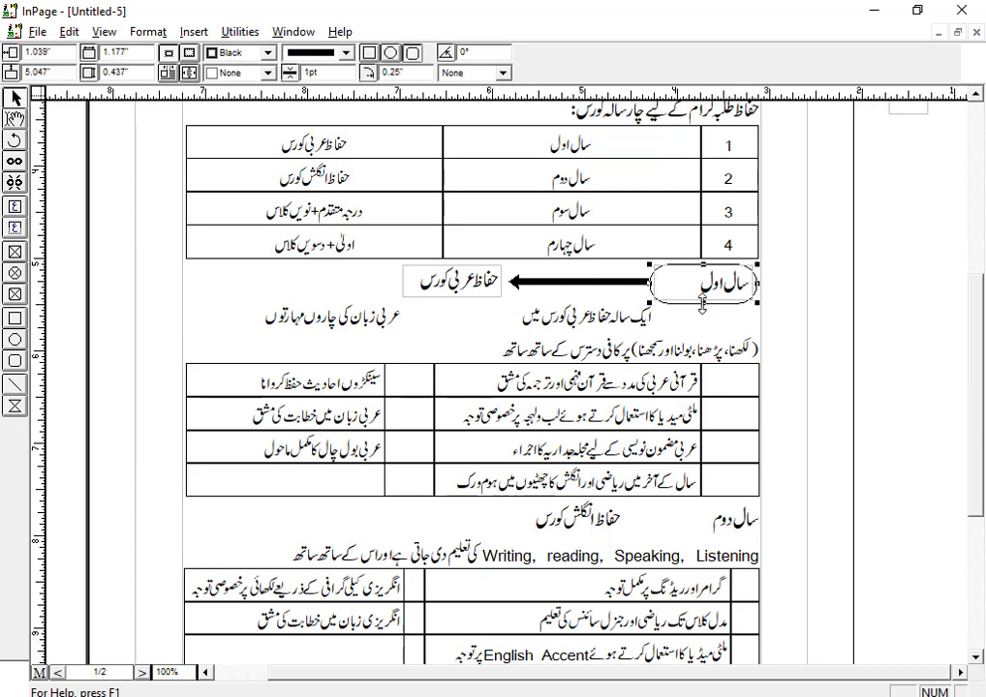
{"action": "left_click_drag", "start_coordinate": [704, 302], "coordinate": [705, 299]}
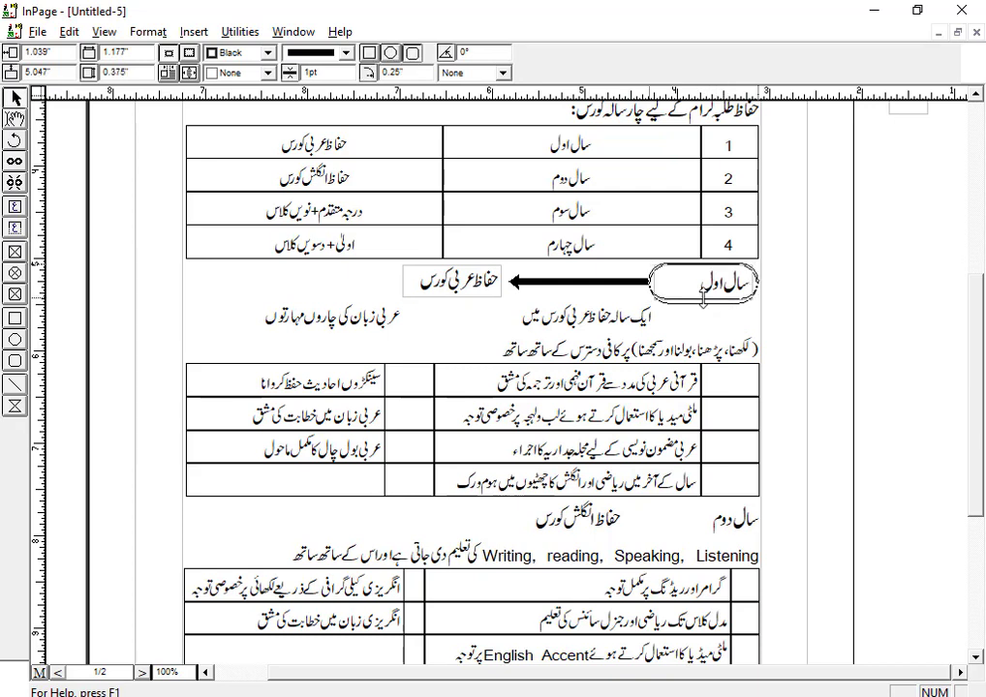
Try line spacings of 30, 50, 40 and 35 pt on the empty line behind the arrowed heading, settling on 32 pt
{"action": "left_click", "coordinate": [12, 121]}
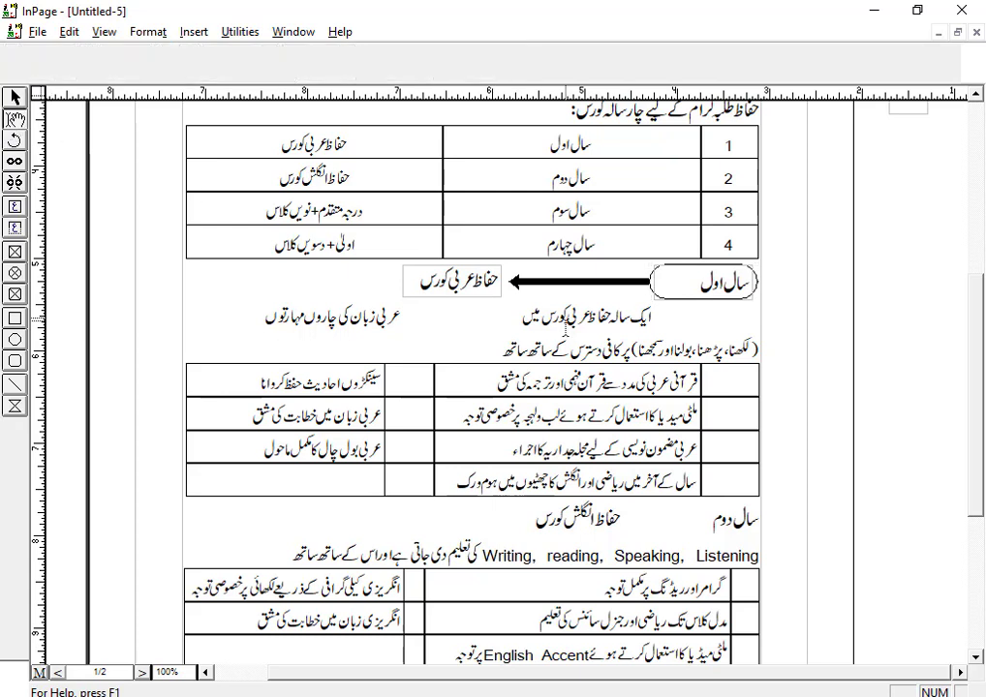
{"action": "left_click", "coordinate": [373, 269]}
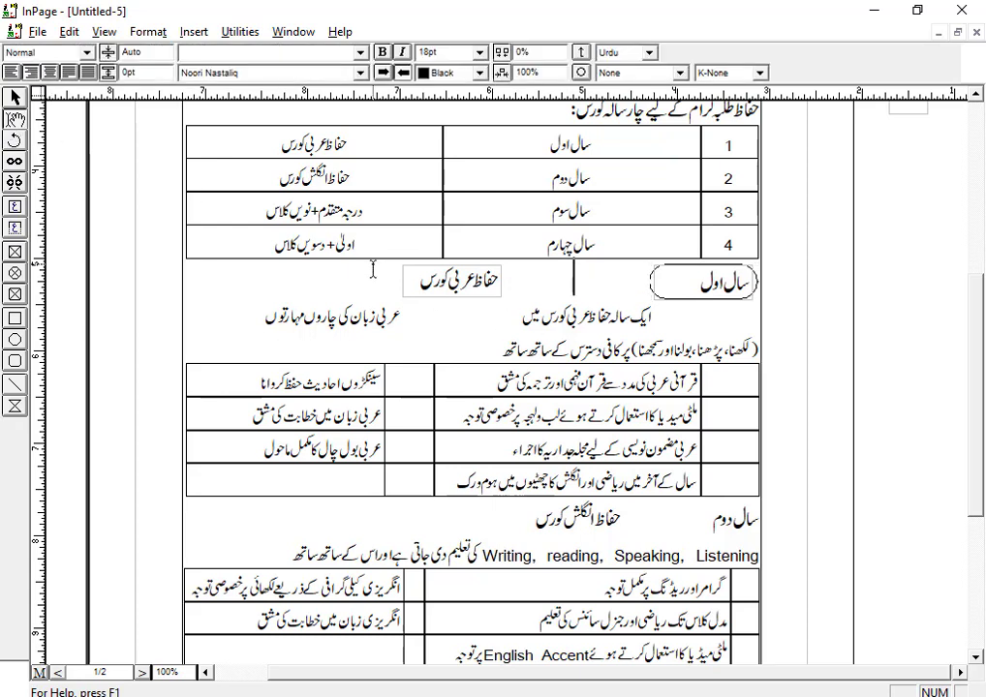
{"action": "double_click", "coordinate": [135, 52]}
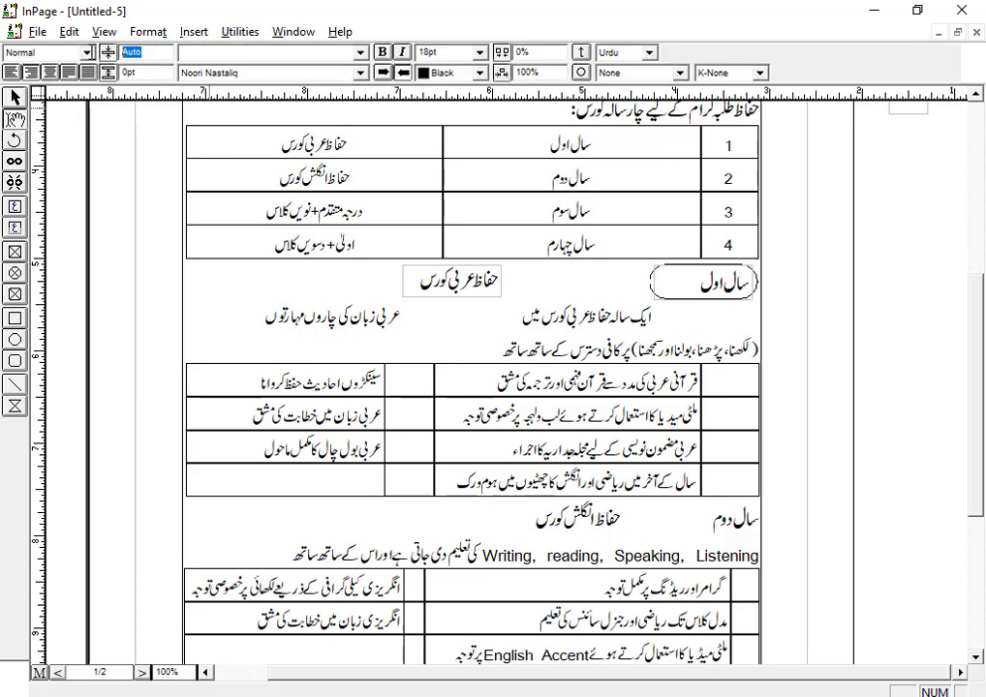
{"action": "key", "text": "Return"}
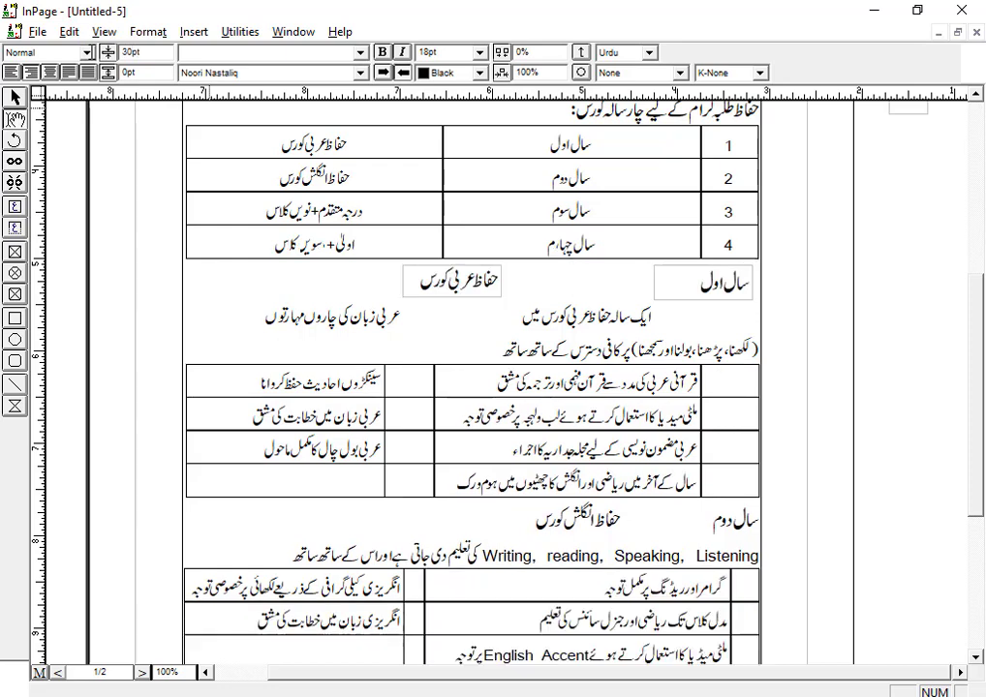
{"action": "double_click", "coordinate": [131, 52]}
{"action": "type", "text": "50"}
{"action": "key", "text": "Return"}
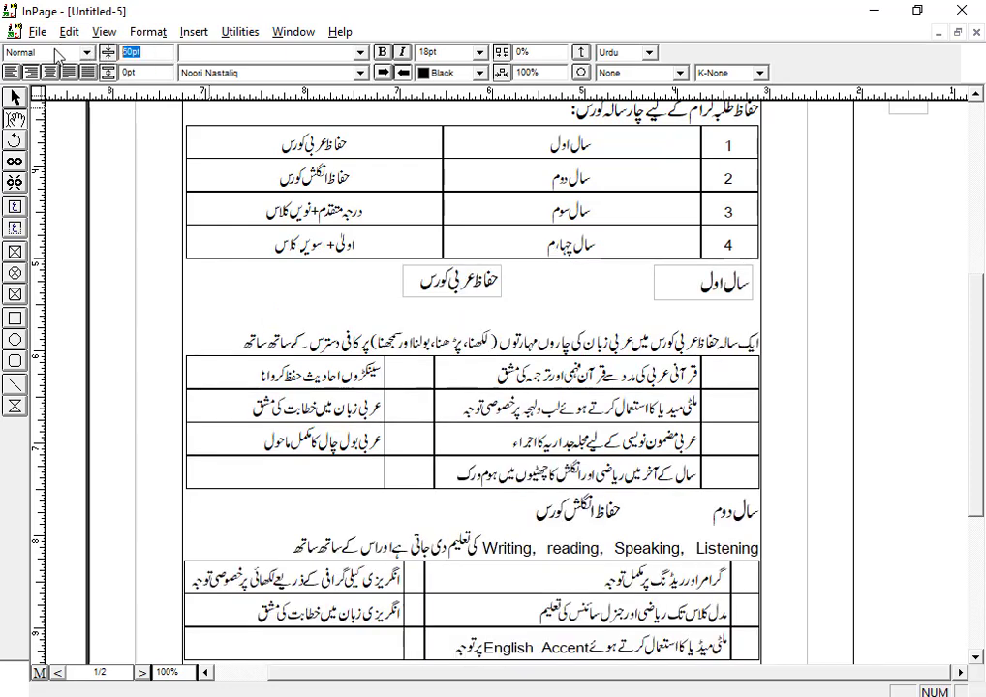
{"action": "type", "text": "40"}
{"action": "key", "text": "Return"}
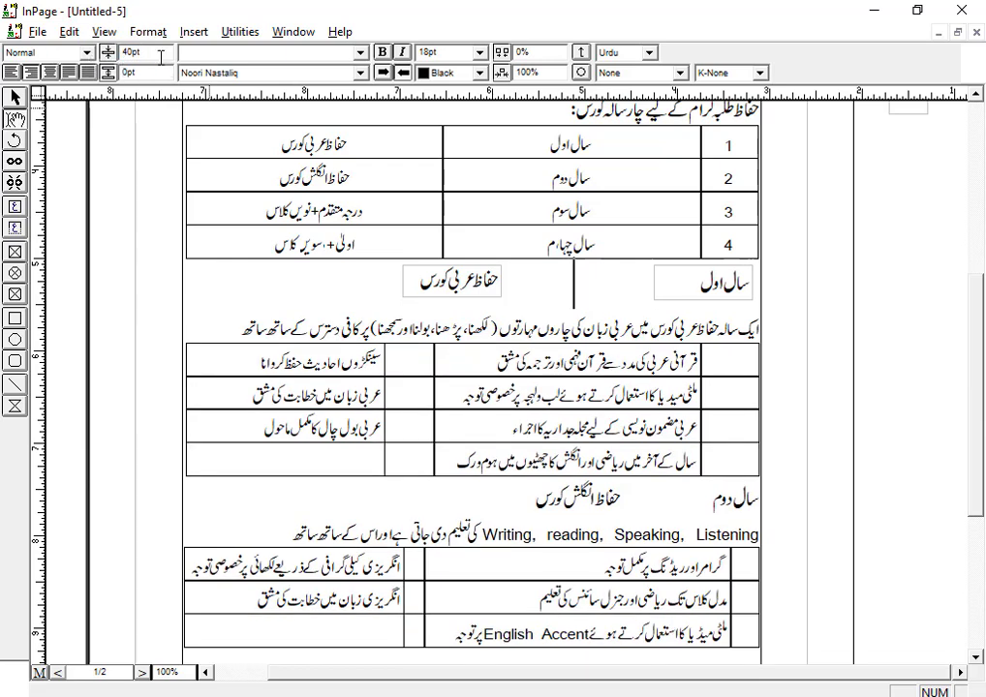
{"action": "key", "text": "Return"}
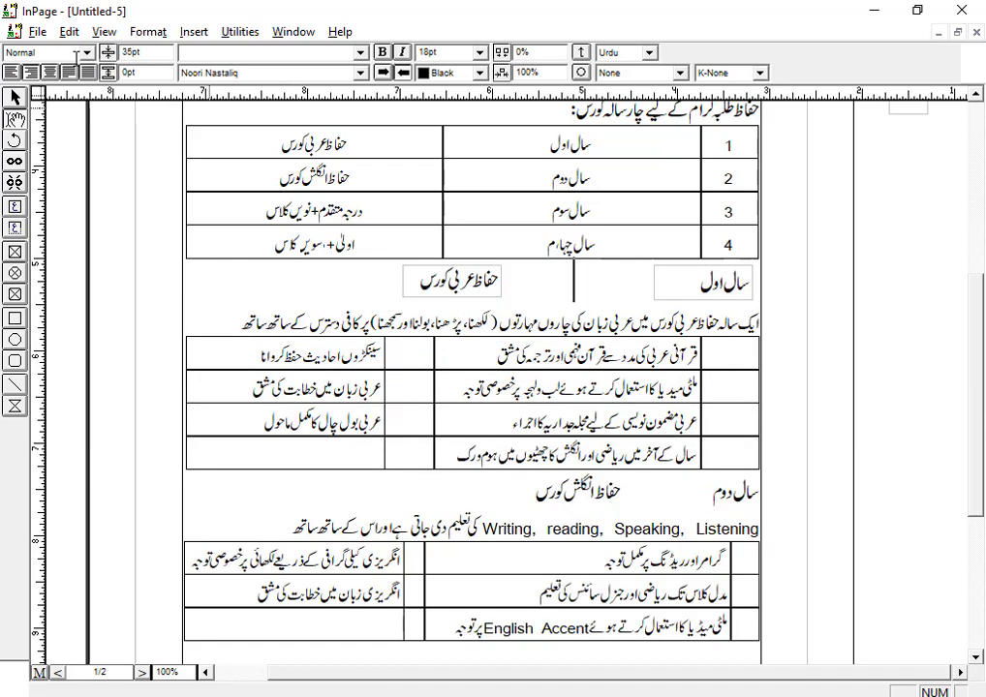
{"action": "left_click_drag", "start_coordinate": [155, 55], "coordinate": [68, 59]}
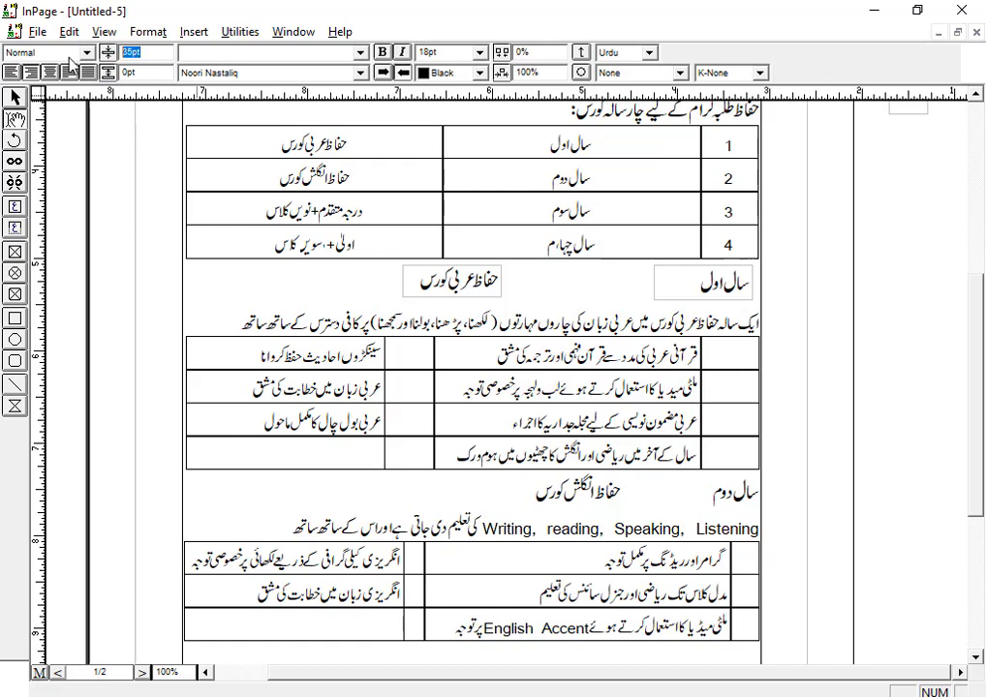
{"action": "key", "text": "Return"}
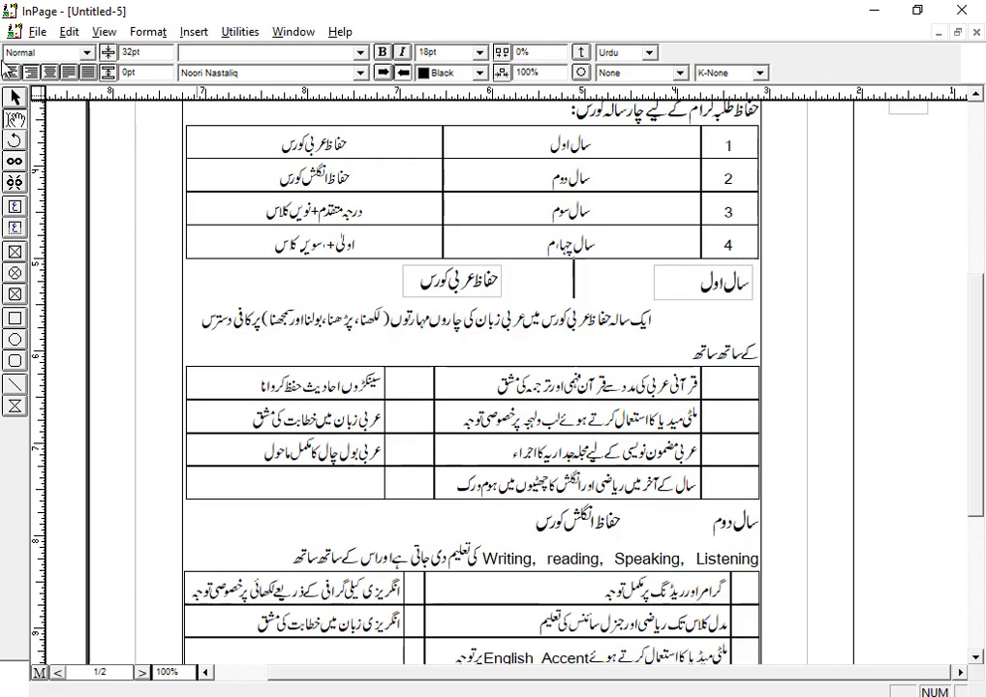
Nudge the "سال اول" text box up slightly within the rounded rectangle, to a vertical position of 5.056"
{"action": "left_click", "coordinate": [16, 98]}
{"action": "left_click", "coordinate": [740, 302]}
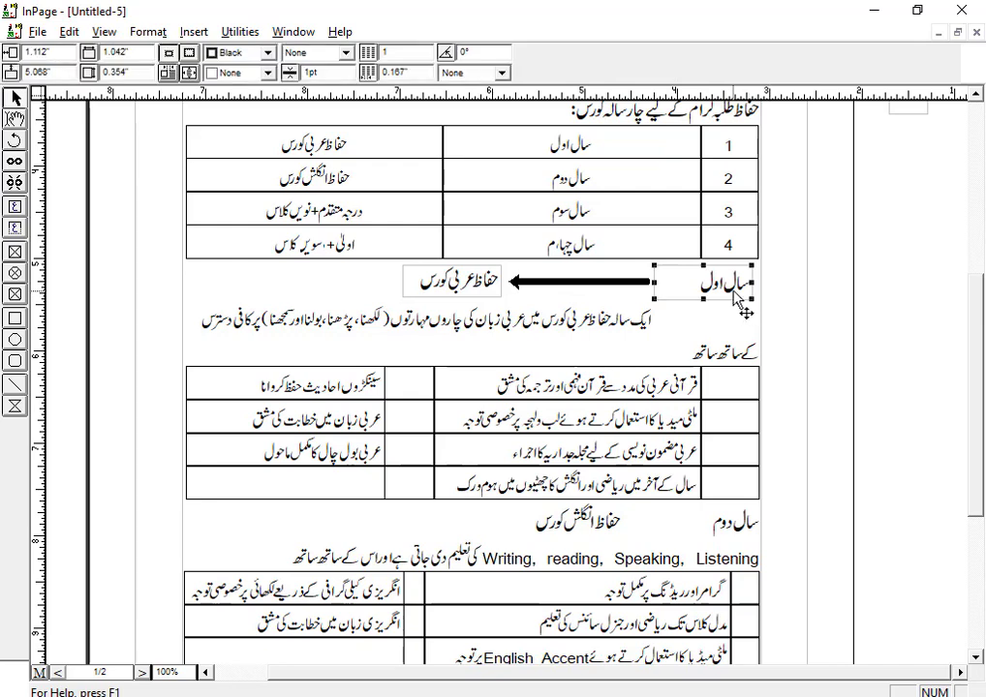
{"action": "key", "text": "Up"}
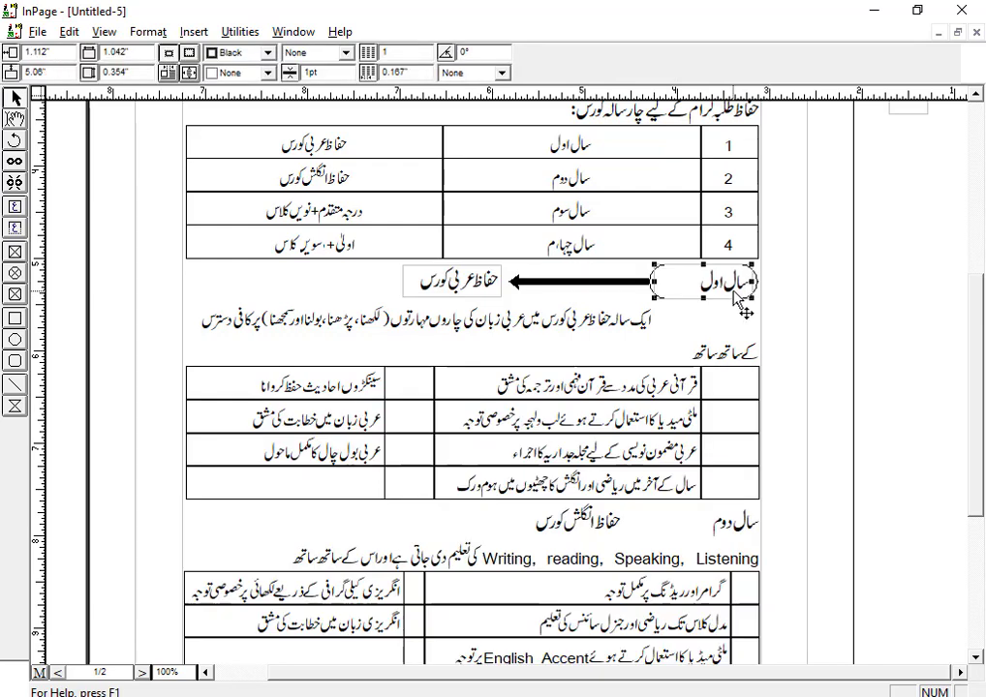
{"action": "left_click_drag", "start_coordinate": [742, 302], "coordinate": [738, 301]}
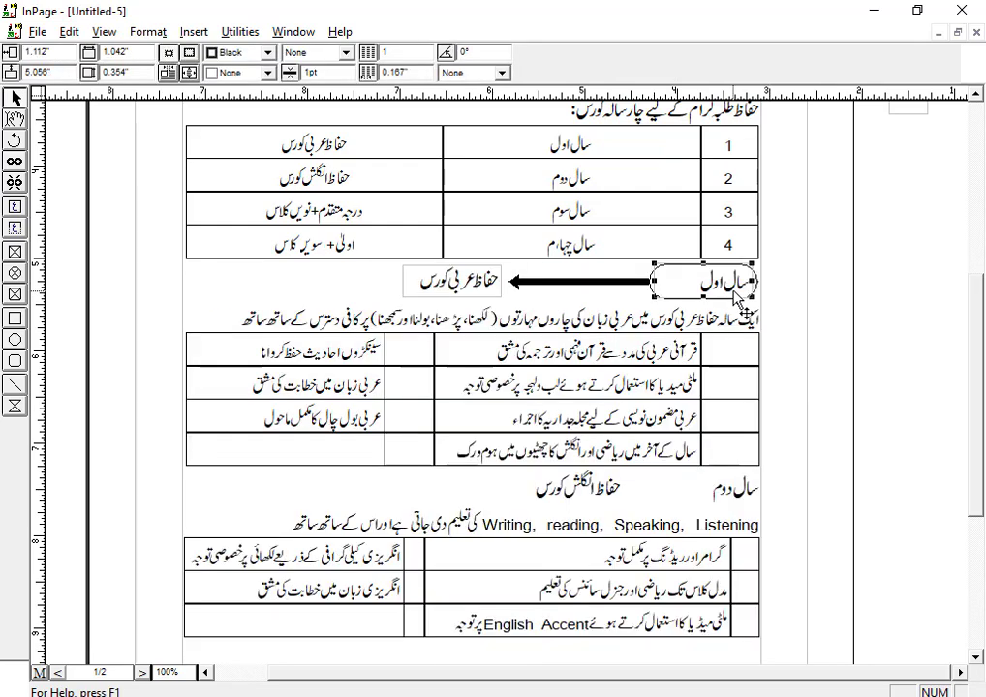
{"action": "left_click", "coordinate": [770, 345]}
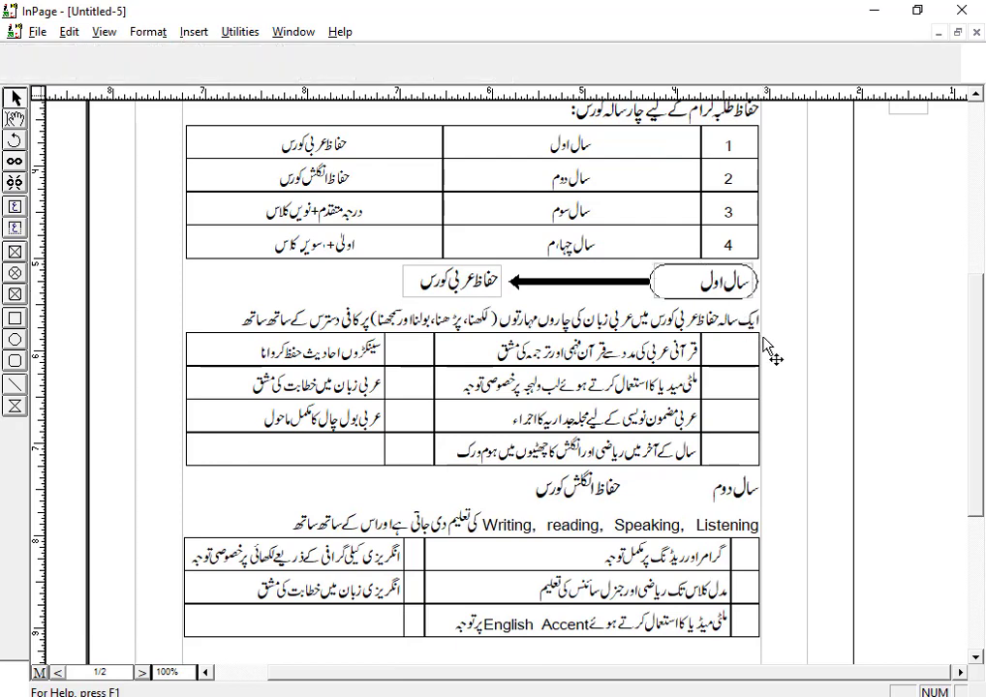
Examine at 200% zoom how the arrow and the "سال اول" text box line up with the rounded rectangle
{"action": "left_click", "coordinate": [721, 295]}
{"action": "left_click", "coordinate": [631, 302]}
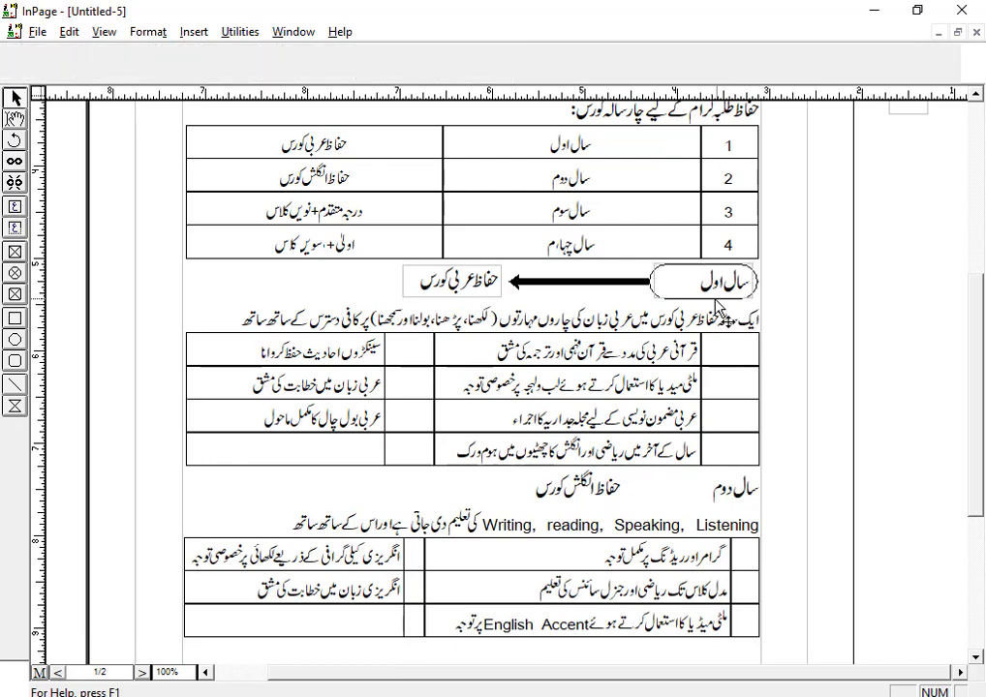
{"action": "left_click", "coordinate": [619, 284]}
{"action": "key", "text": "ctrl+2"}
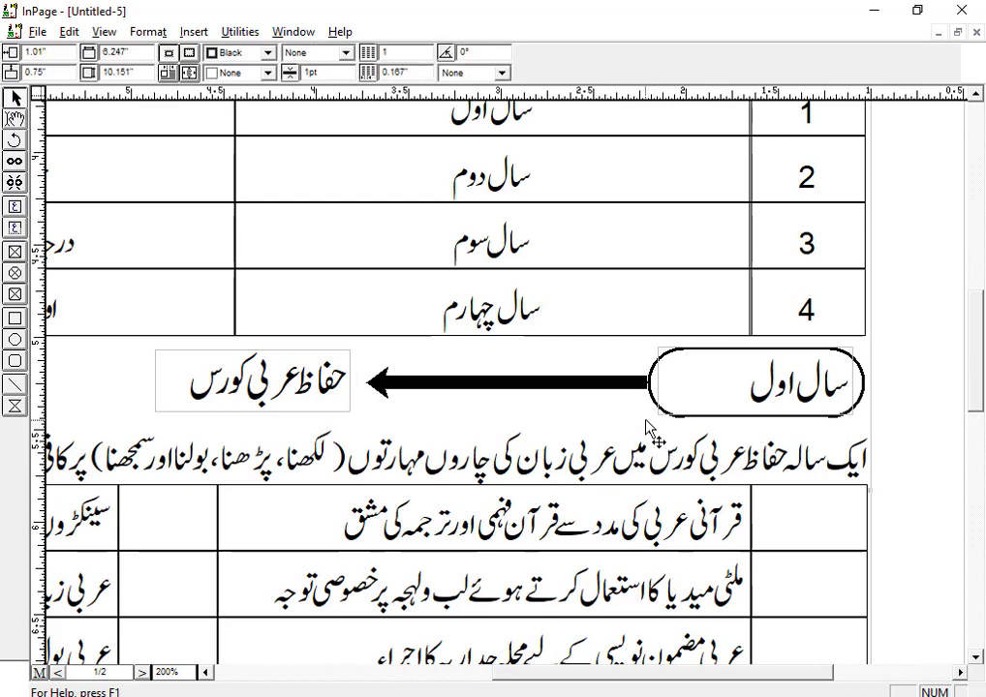
{"action": "left_click", "coordinate": [631, 390]}
{"action": "left_click_drag", "start_coordinate": [632, 396], "coordinate": [633, 397]}
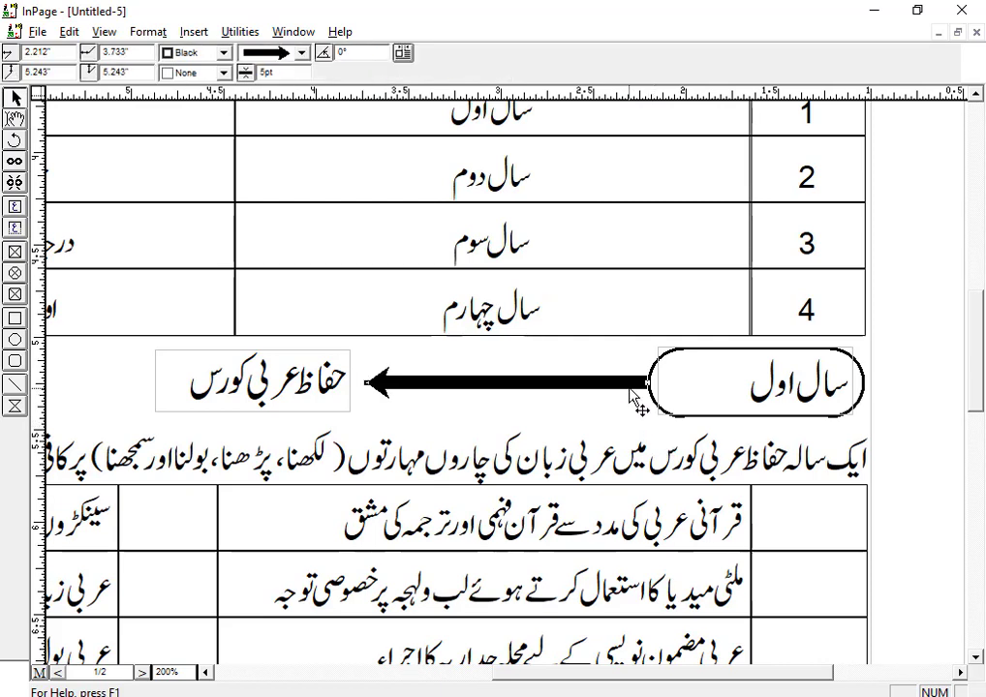
{"action": "left_click", "coordinate": [798, 400]}
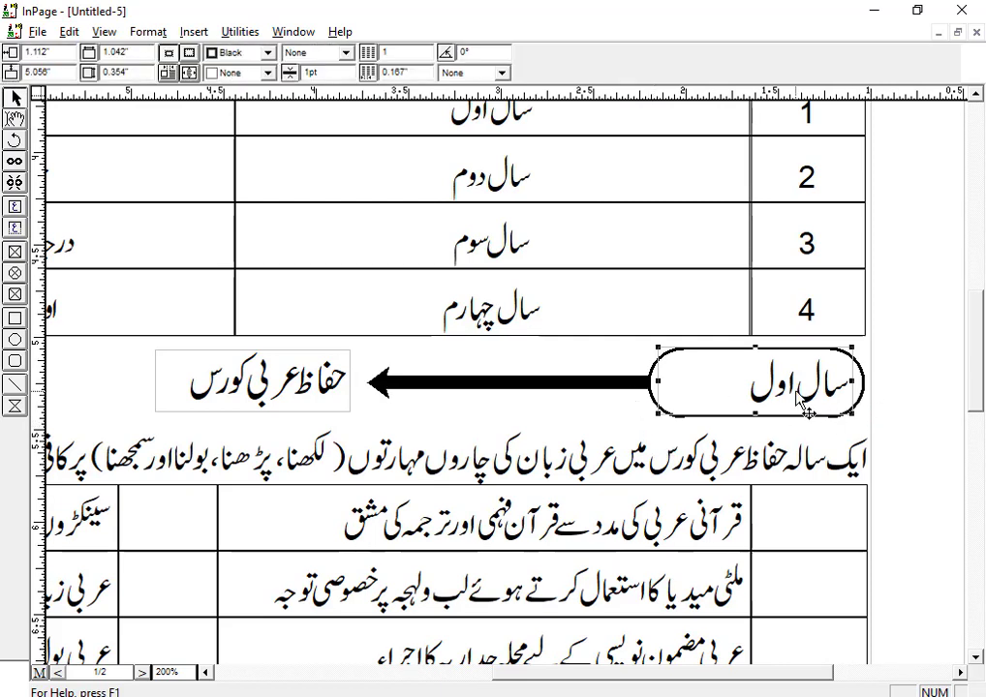
{"action": "key", "text": "ctrl+1"}
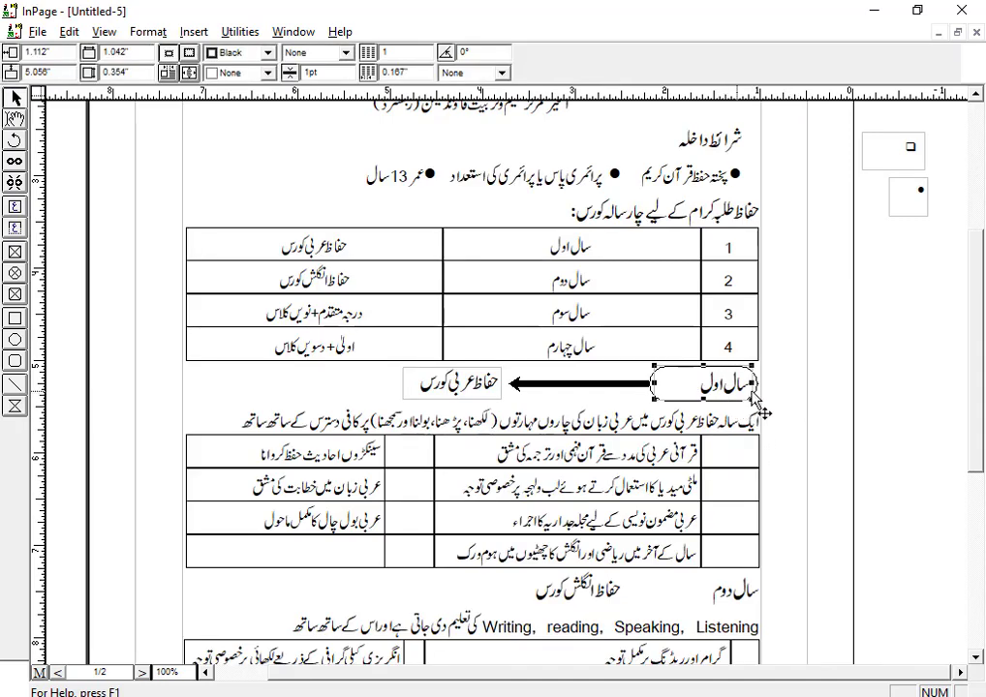
Fill the rounded rectangle around "سال اول" with black
{"action": "left_click", "coordinate": [758, 395]}
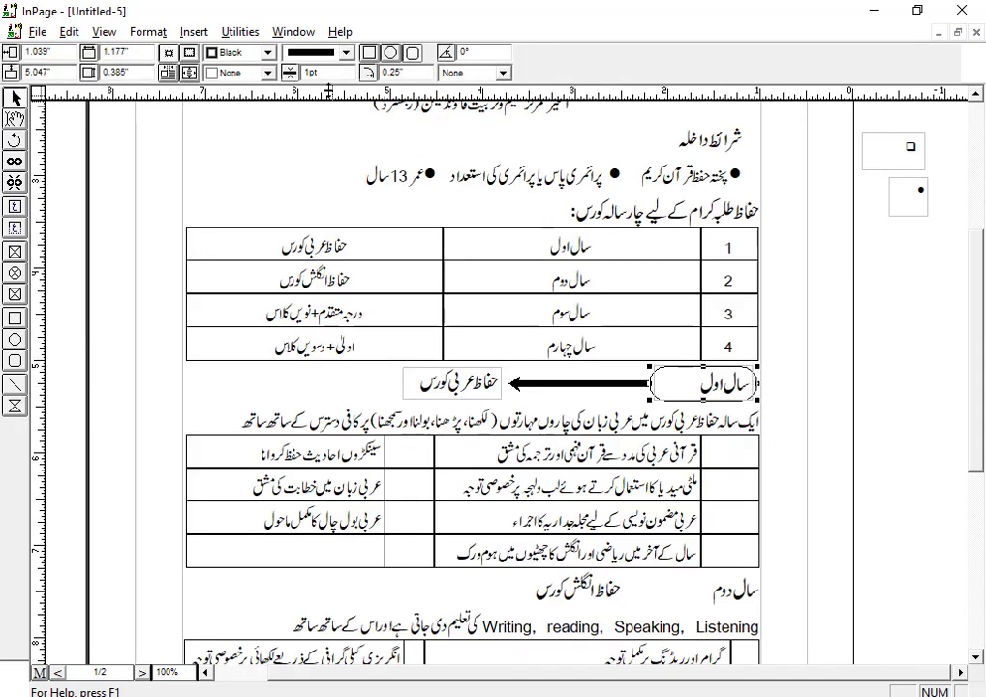
{"action": "left_click", "coordinate": [225, 72]}
{"action": "left_click", "coordinate": [230, 118]}
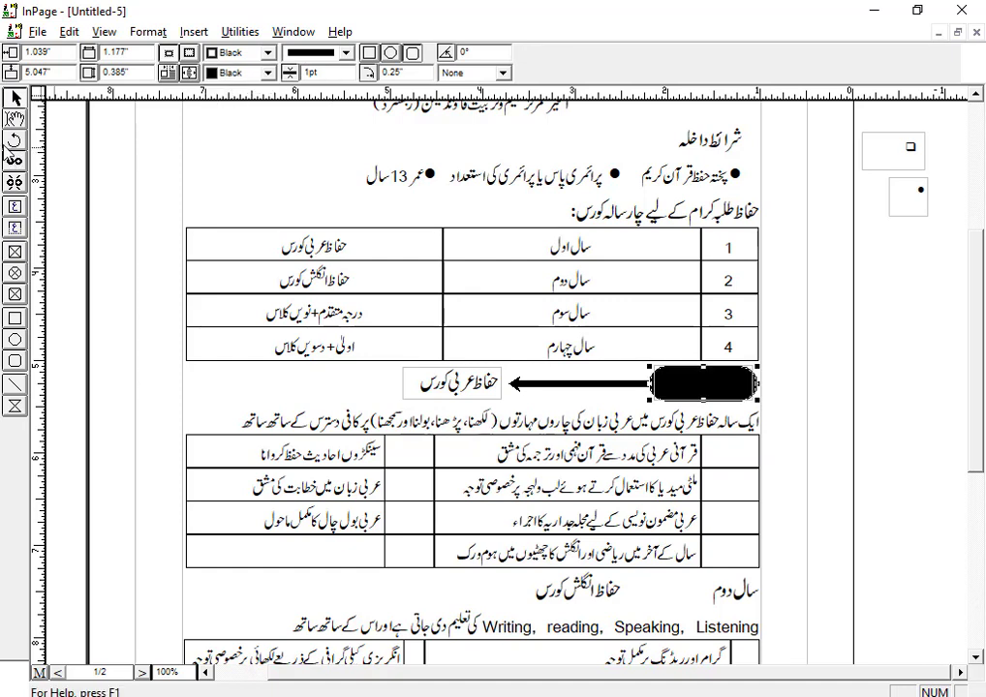
Change the heading text "سال اول" to white
{"action": "left_click", "coordinate": [14, 119]}
{"action": "left_click", "coordinate": [708, 384]}
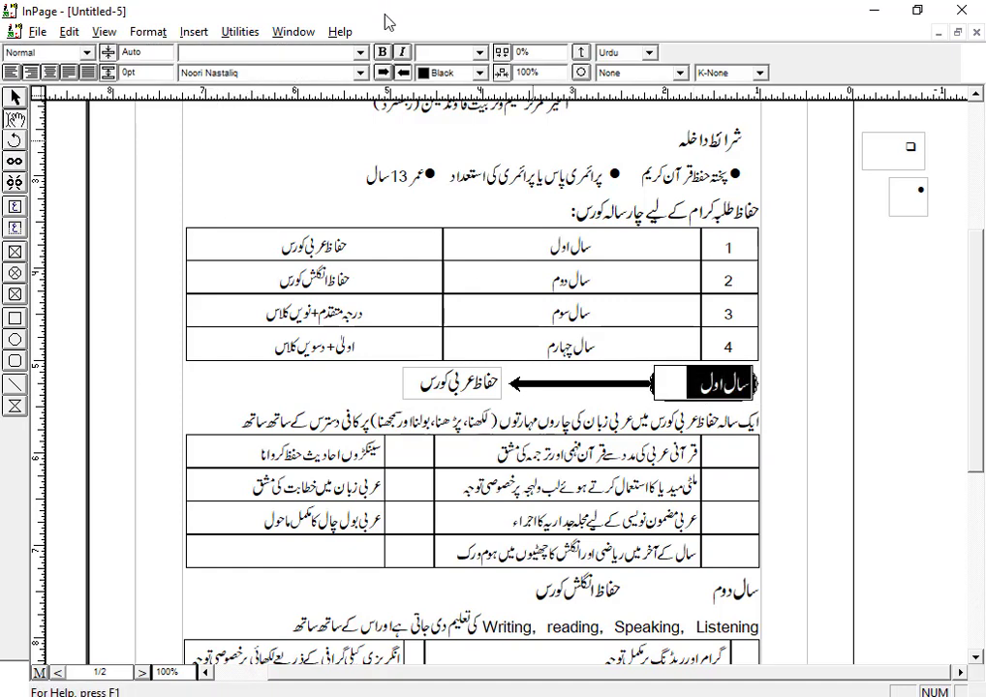
{"action": "left_click", "coordinate": [447, 73]}
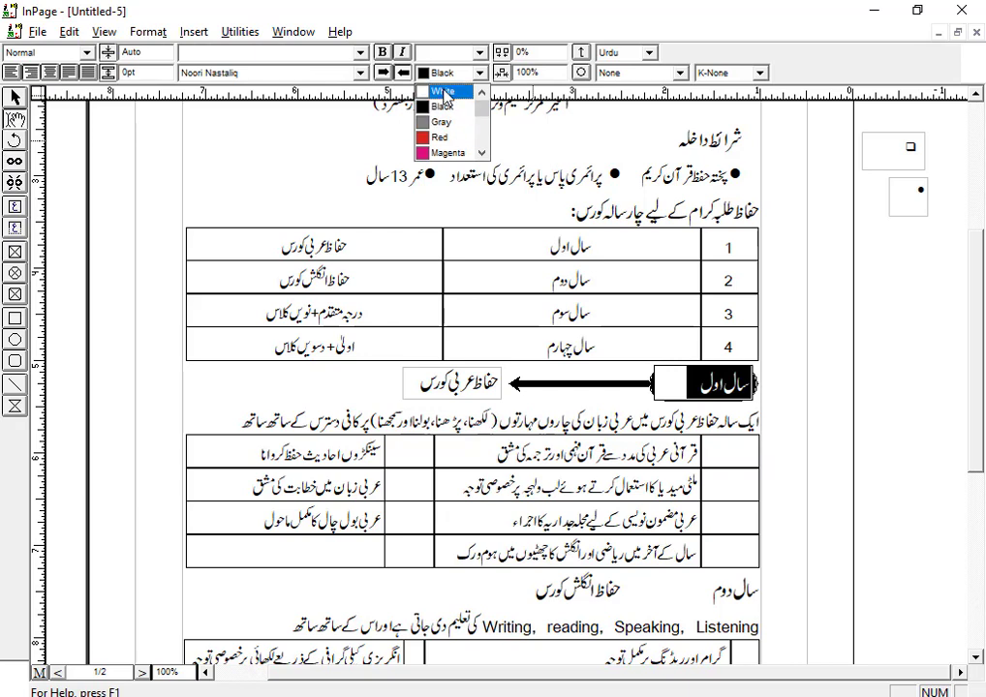
{"action": "left_click", "coordinate": [444, 92]}
{"action": "left_click", "coordinate": [15, 98]}
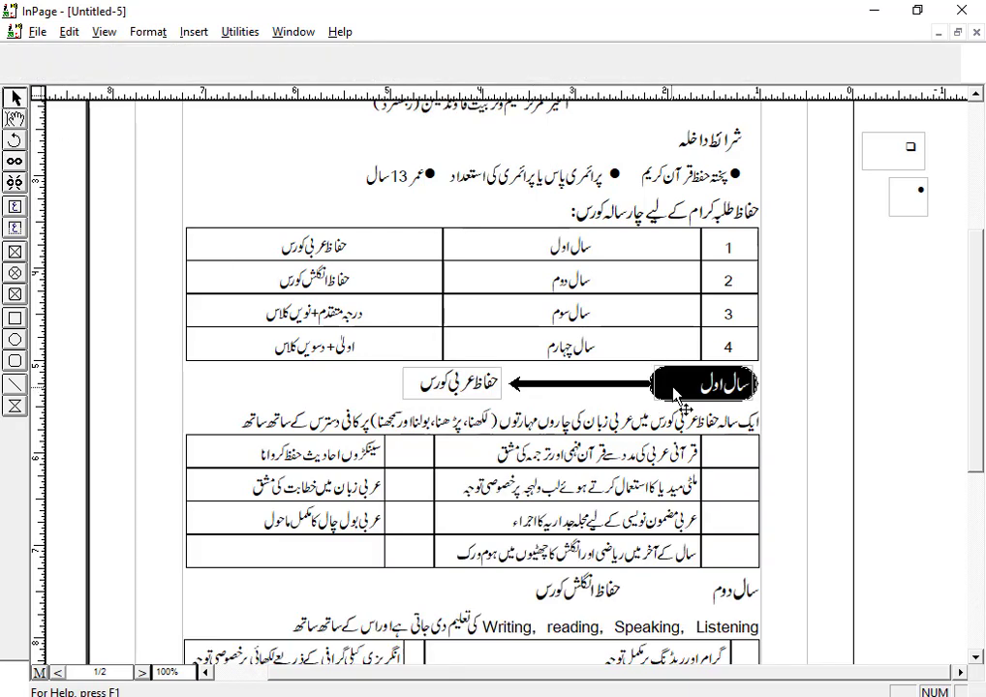
Centre the text "سال اول" horizontally in its text box
{"action": "left_click", "coordinate": [675, 397]}
{"action": "left_click", "coordinate": [15, 121]}
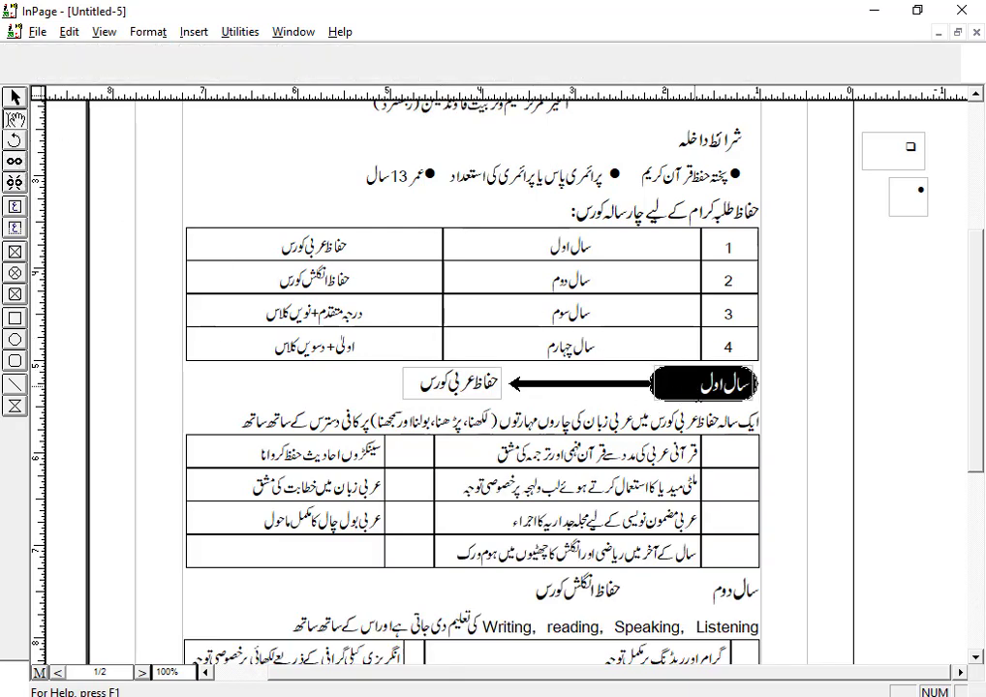
{"action": "left_click", "coordinate": [675, 383]}
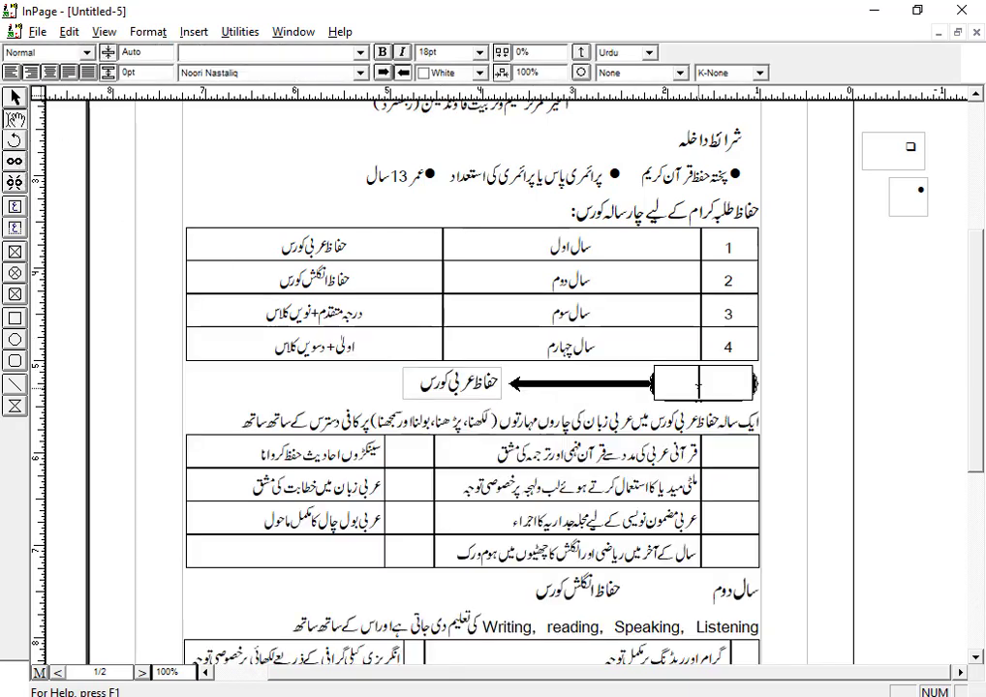
{"action": "left_click", "coordinate": [17, 96]}
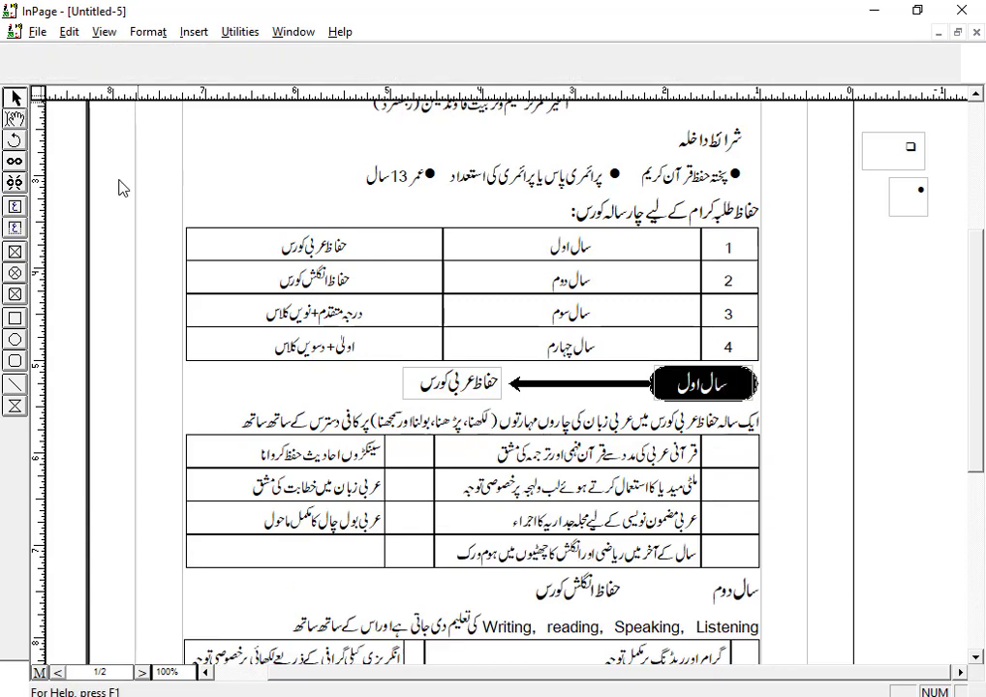
{"action": "left_click", "coordinate": [16, 118]}
{"action": "left_click_drag", "start_coordinate": [326, 280], "coordinate": [280, 280]}
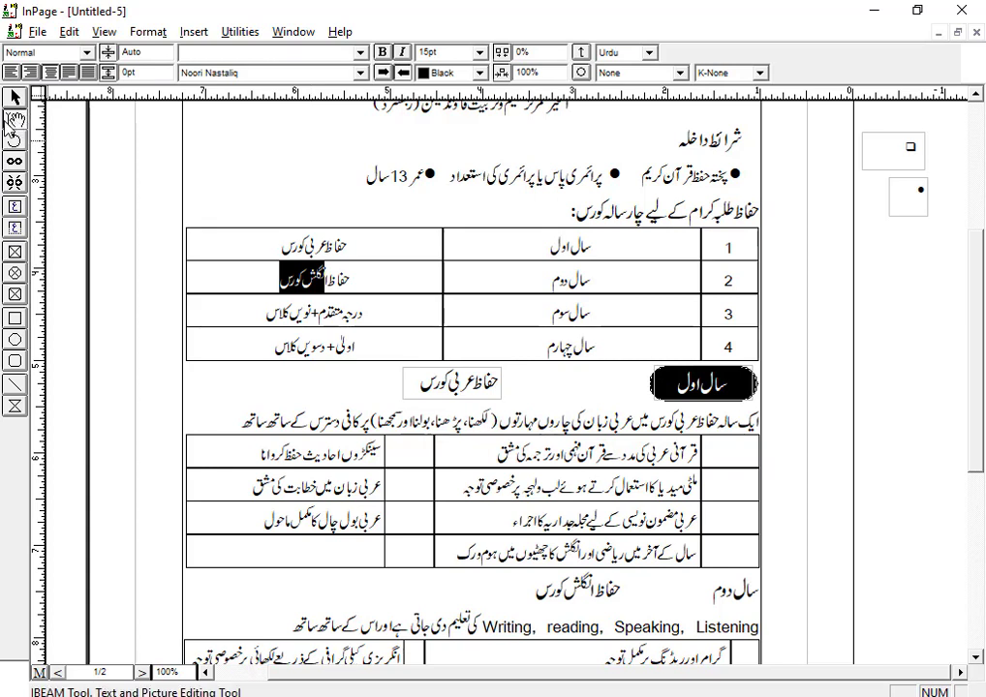
{"action": "left_click", "coordinate": [234, 268]}
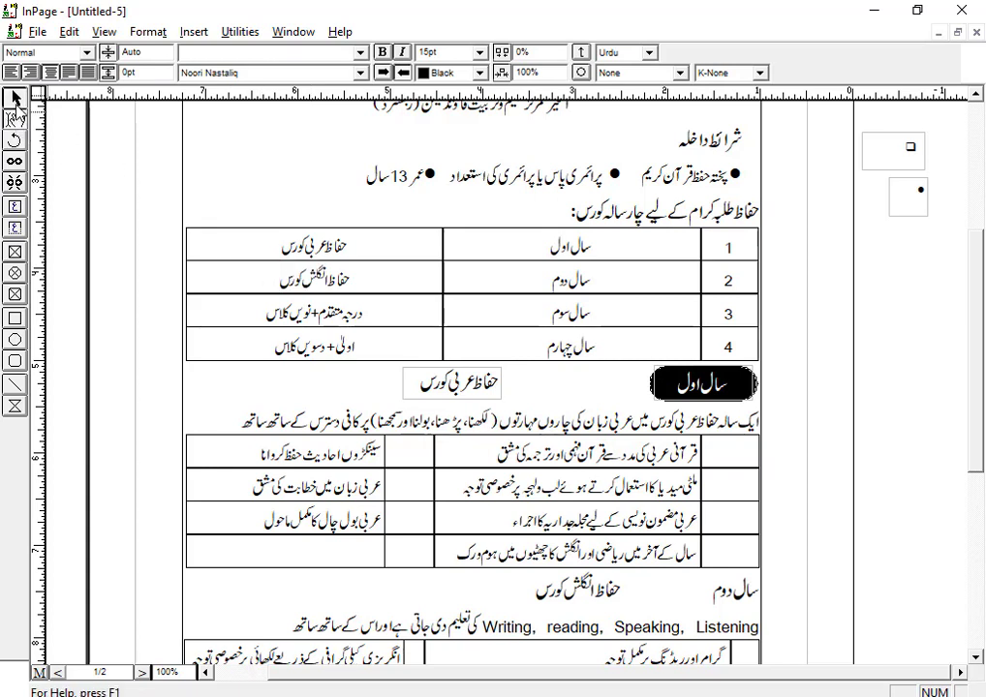
{"action": "left_click", "coordinate": [16, 99]}
{"action": "left_click", "coordinate": [705, 385]}
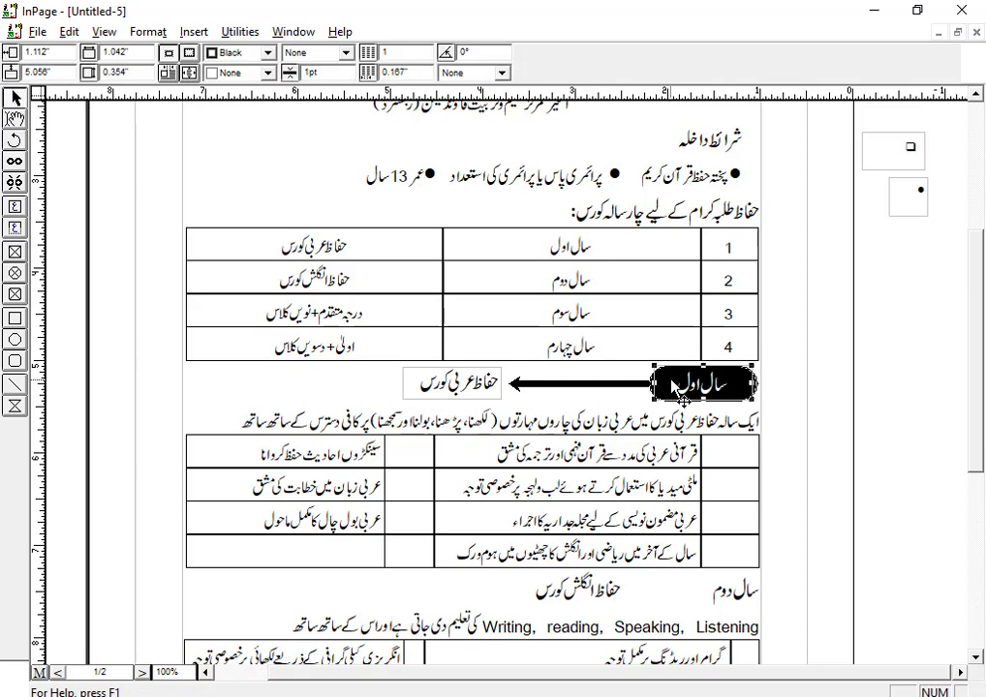
{"action": "left_click", "coordinate": [446, 438]}
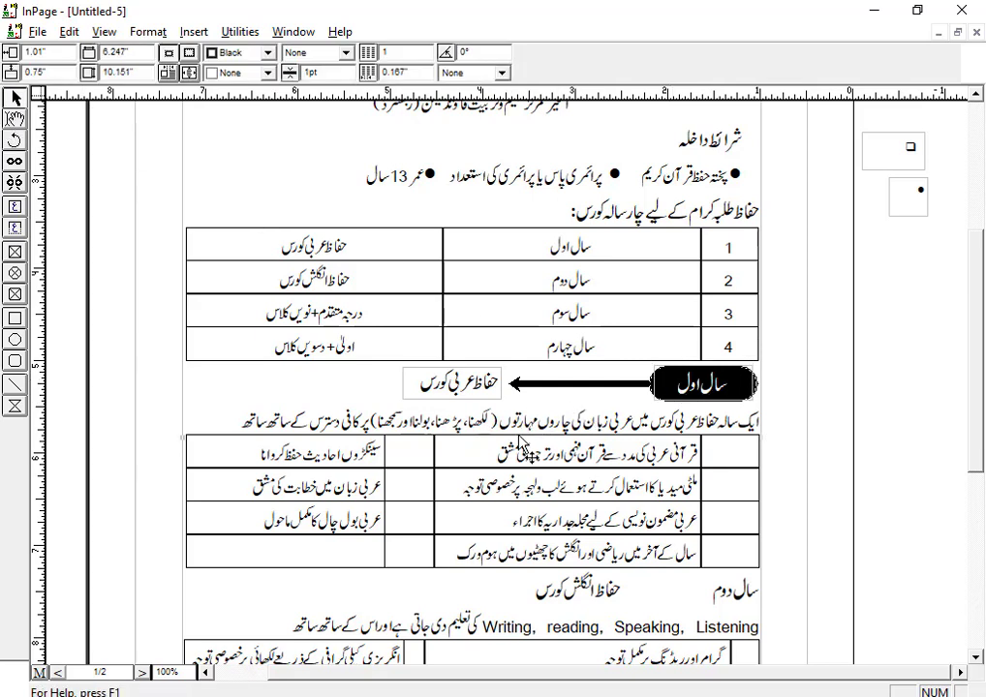
{"action": "left_click", "coordinate": [642, 394]}
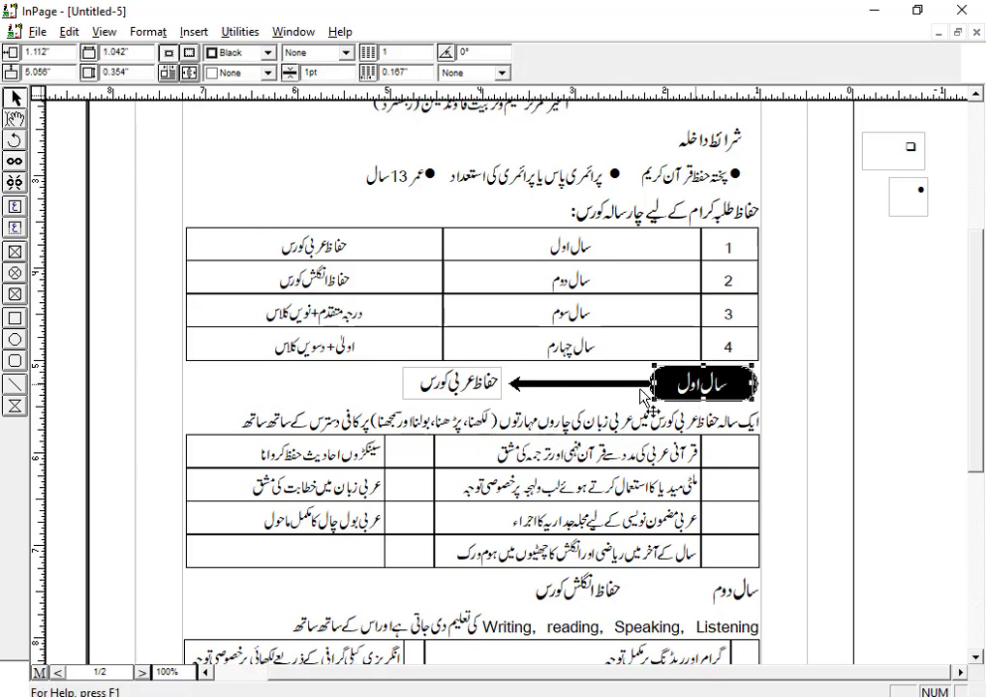
{"action": "left_click", "coordinate": [484, 393]}
{"action": "left_click", "coordinate": [572, 392]}
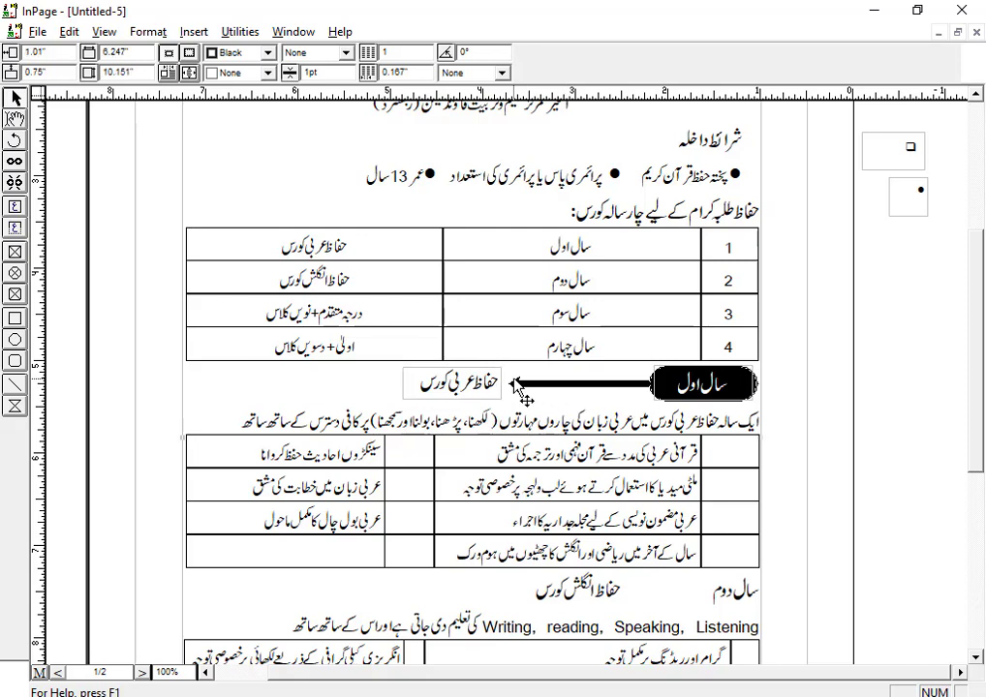
{"action": "left_click", "coordinate": [519, 386]}
{"action": "left_click", "coordinate": [14, 119]}
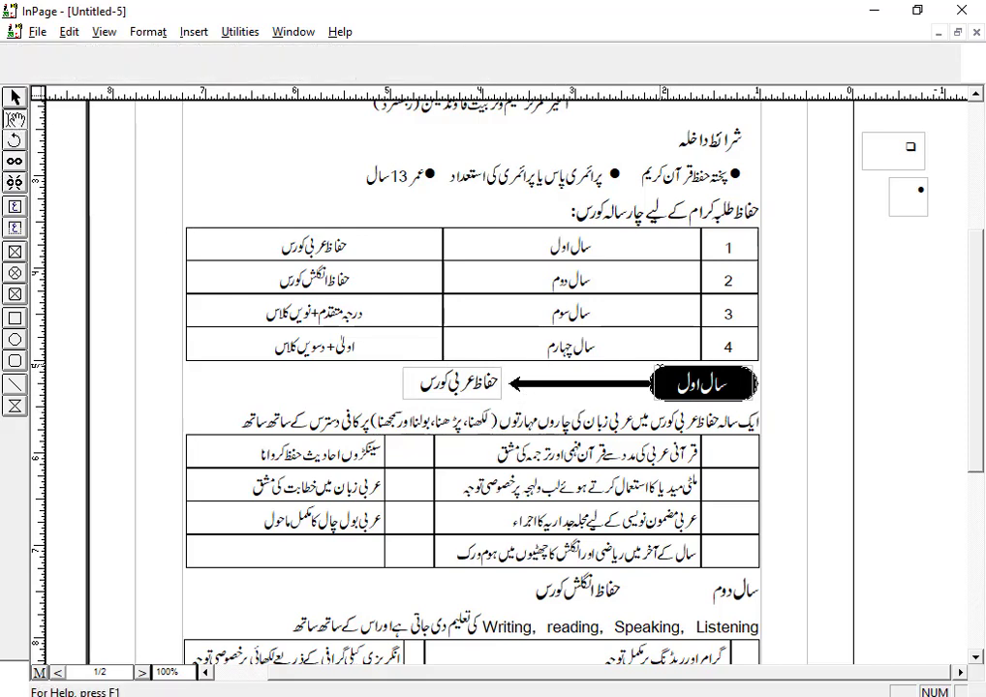
{"action": "left_click", "coordinate": [668, 385]}
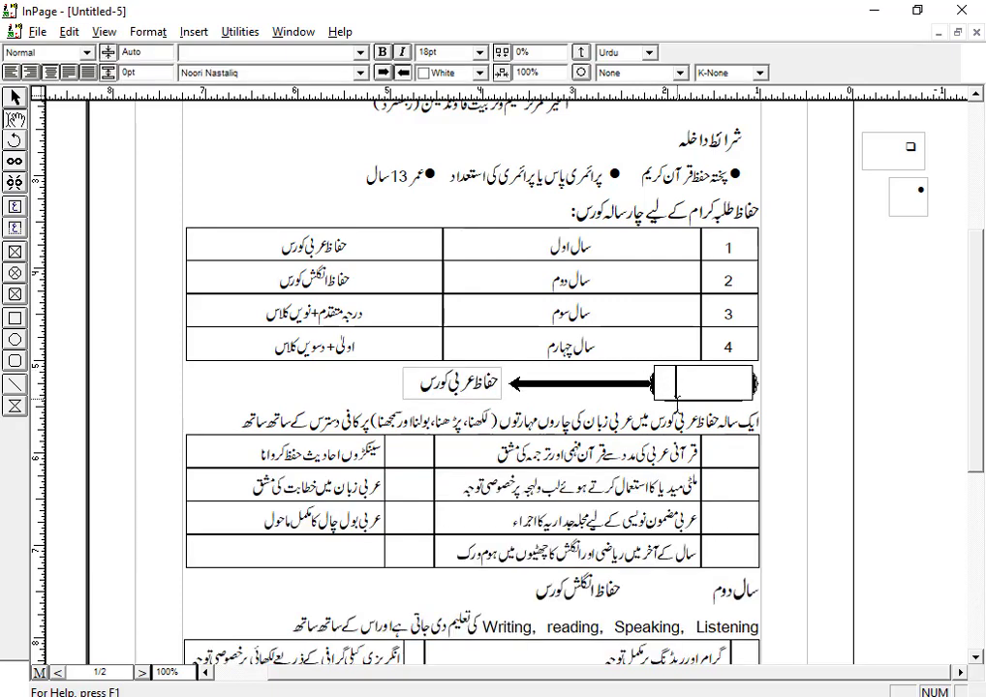
{"action": "left_click_drag", "start_coordinate": [549, 423], "coordinate": [621, 426]}
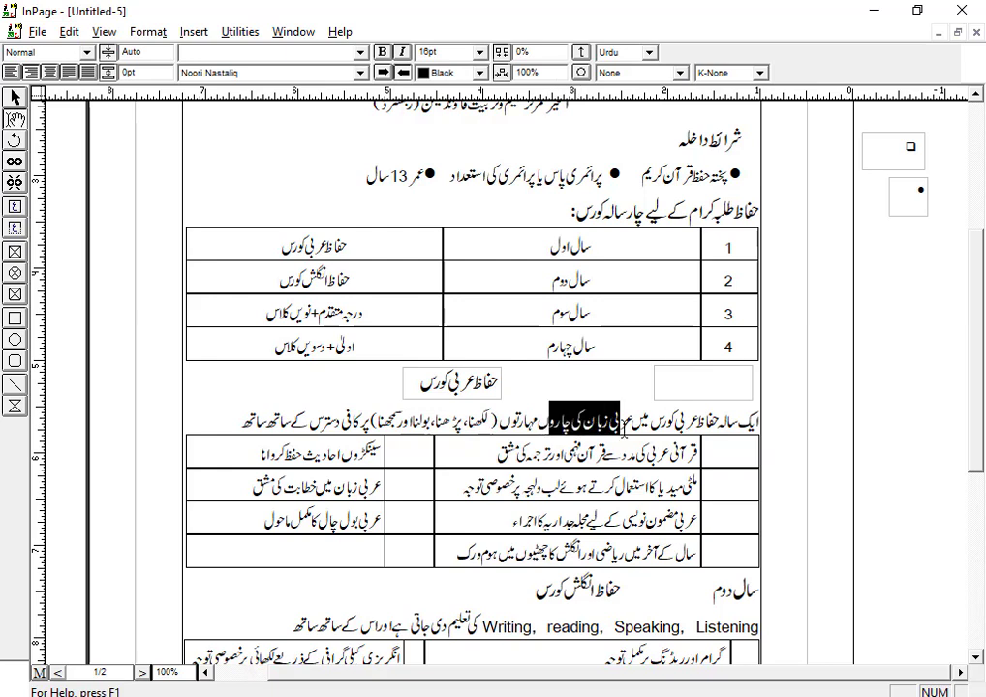
{"action": "left_click", "coordinate": [384, 316]}
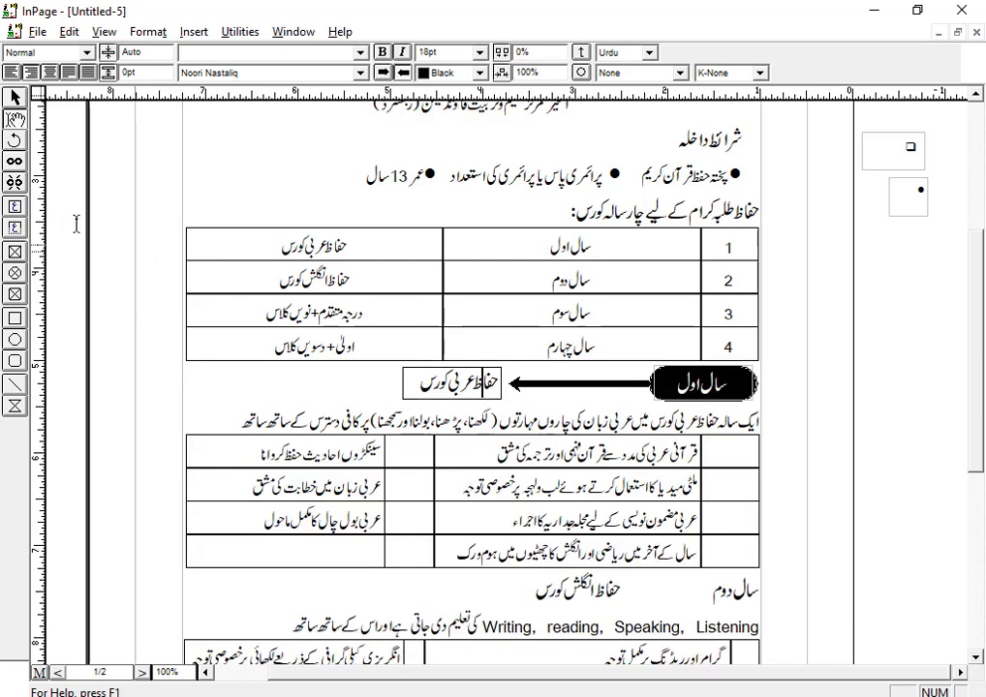
{"action": "left_click", "coordinate": [16, 98]}
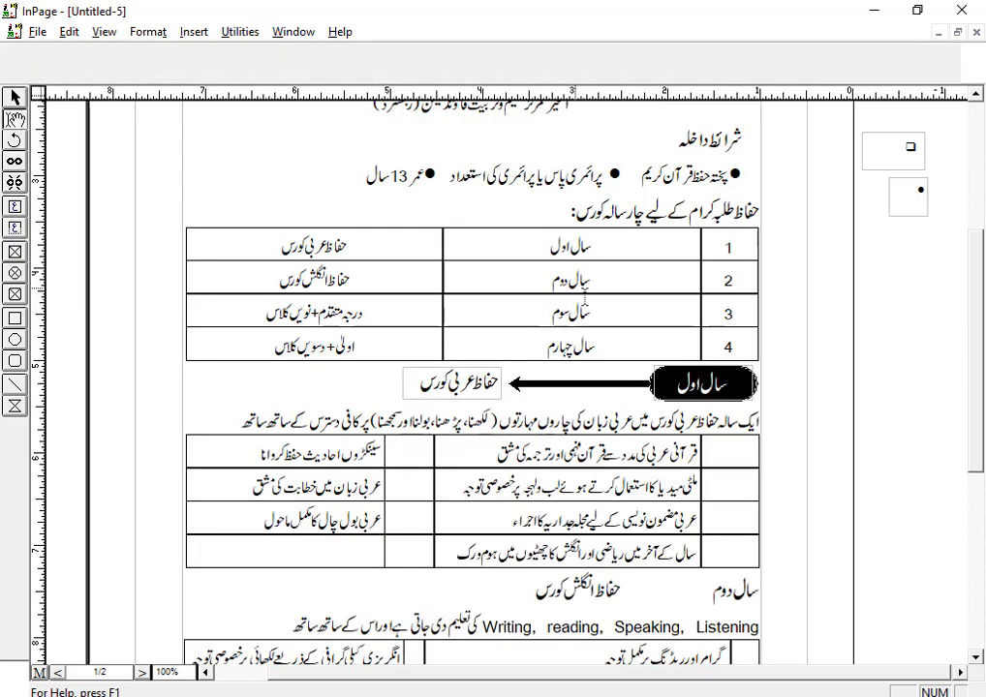
Try a solid border on the حفاظ عربی کورس text box, and set its border back to None
{"action": "left_click", "coordinate": [448, 387]}
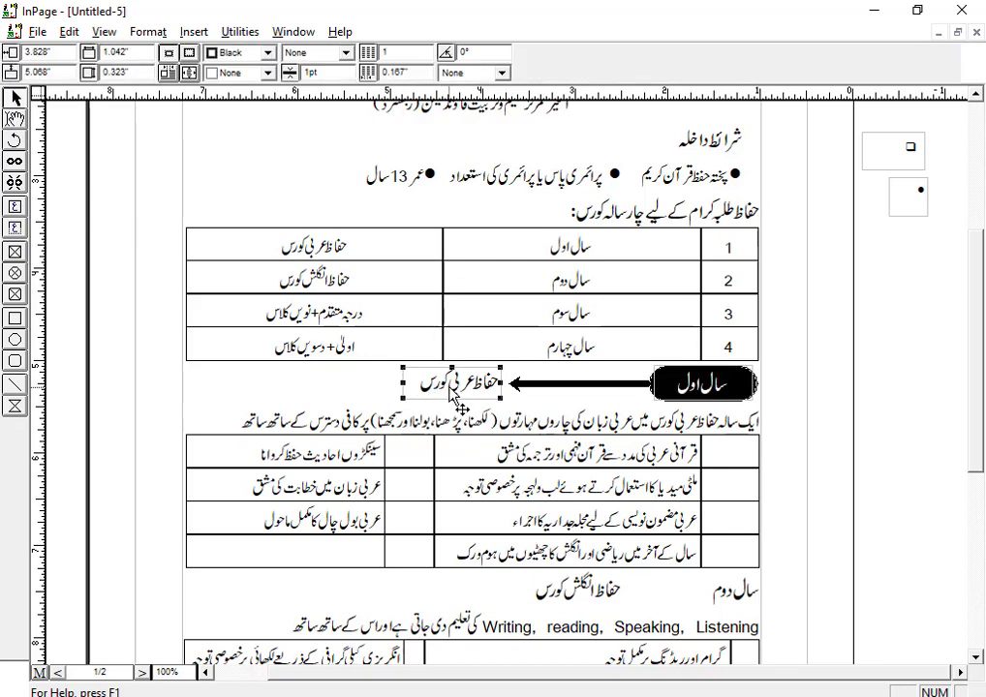
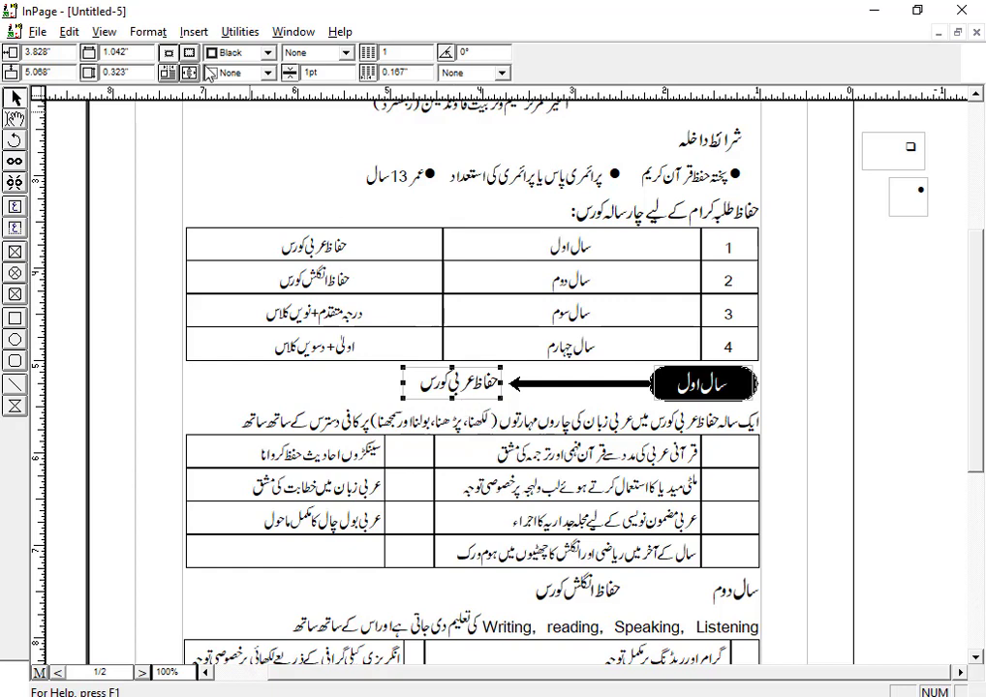
{"action": "left_click", "coordinate": [346, 53]}
{"action": "left_click", "coordinate": [310, 108]}
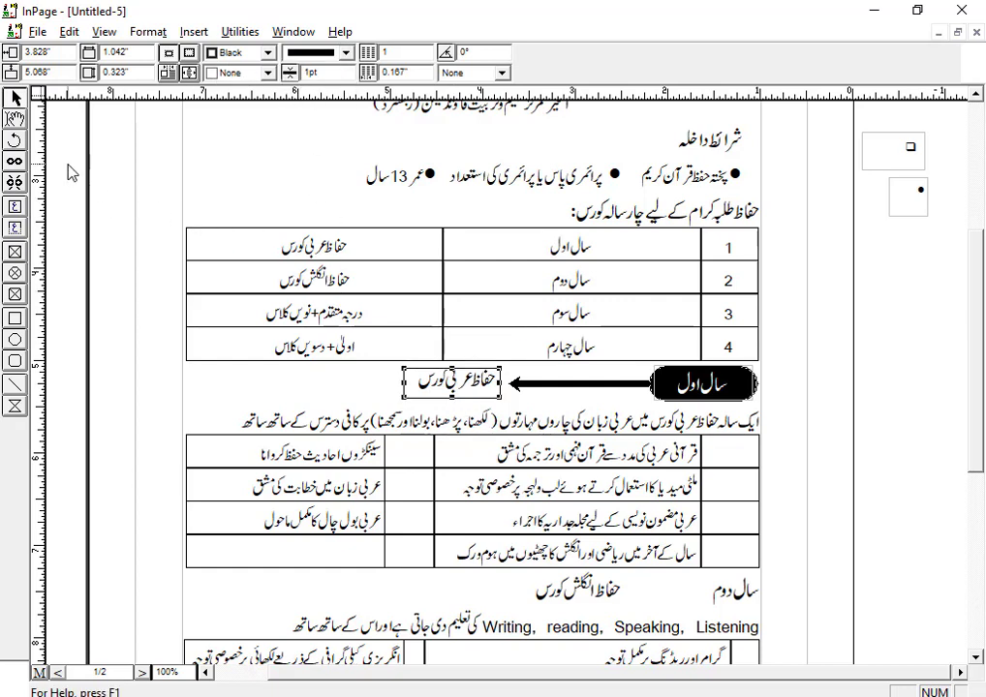
{"action": "left_click", "coordinate": [310, 52]}
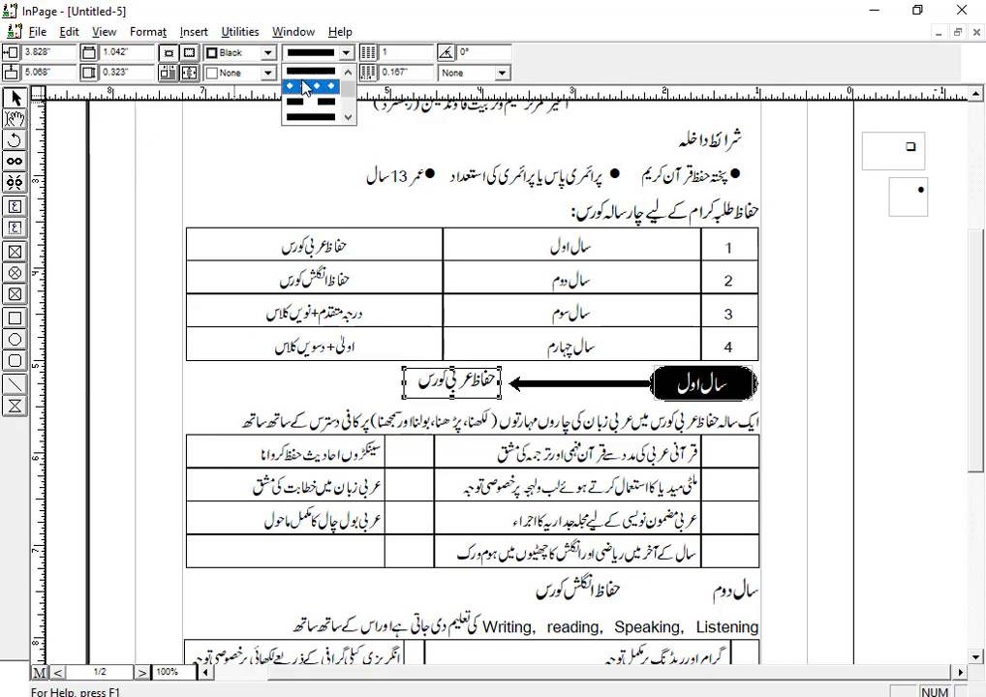
{"action": "left_click", "coordinate": [301, 71]}
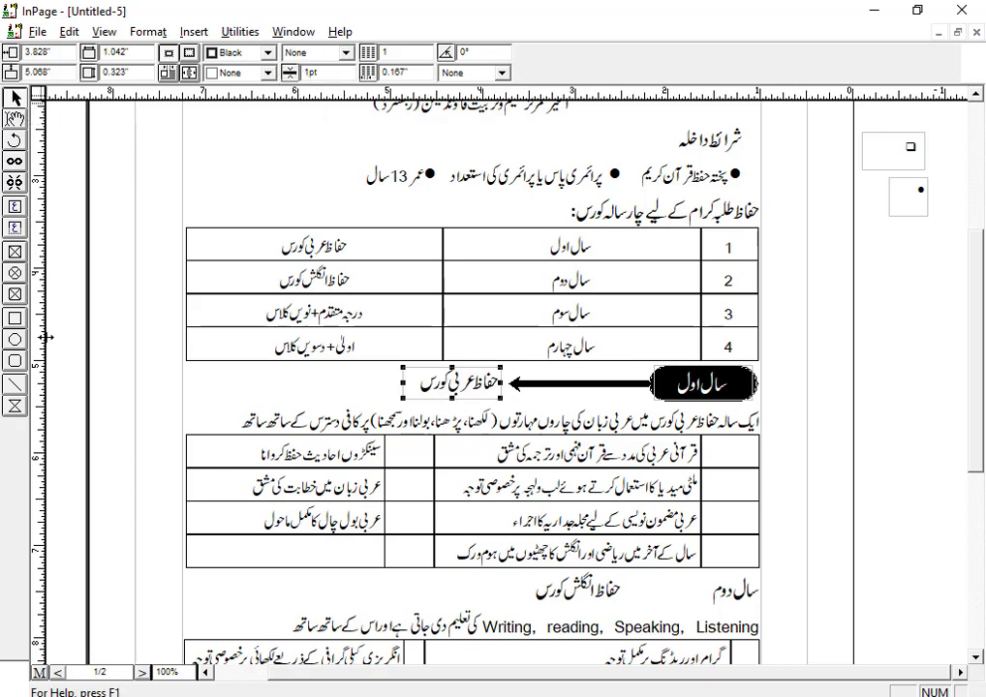
Draw a solid-bordered rectangle about 1.125" by 0.375" around the حفاظ عربی کورس text box
{"action": "left_click", "coordinate": [16, 319]}
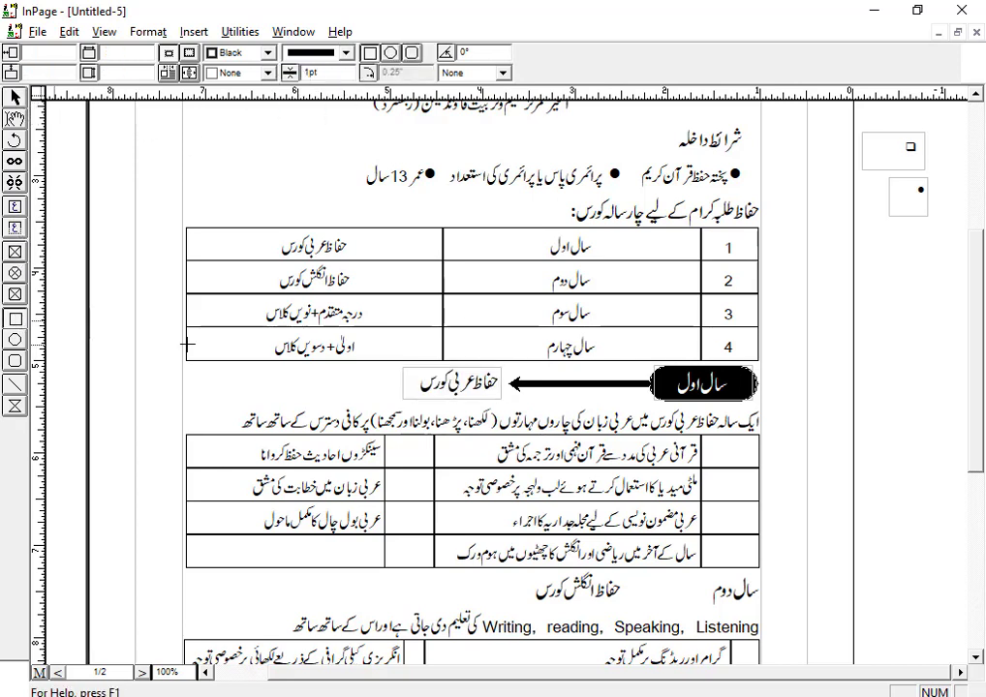
{"action": "left_click_drag", "start_coordinate": [401, 367], "coordinate": [500, 397]}
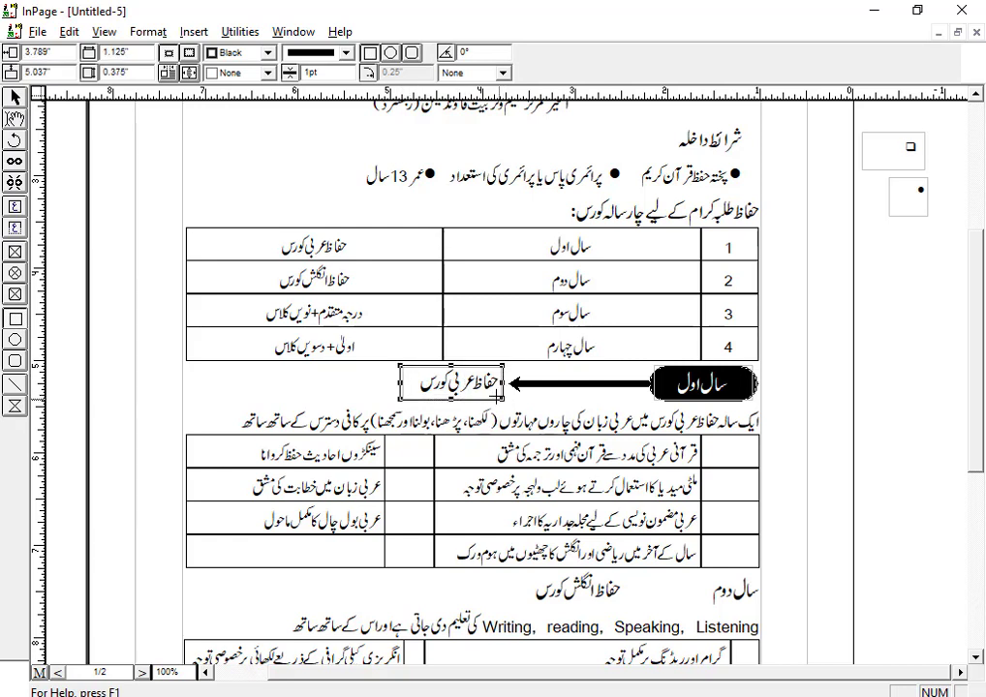
{"action": "left_click", "coordinate": [12, 97]}
{"action": "left_click", "coordinate": [588, 462]}
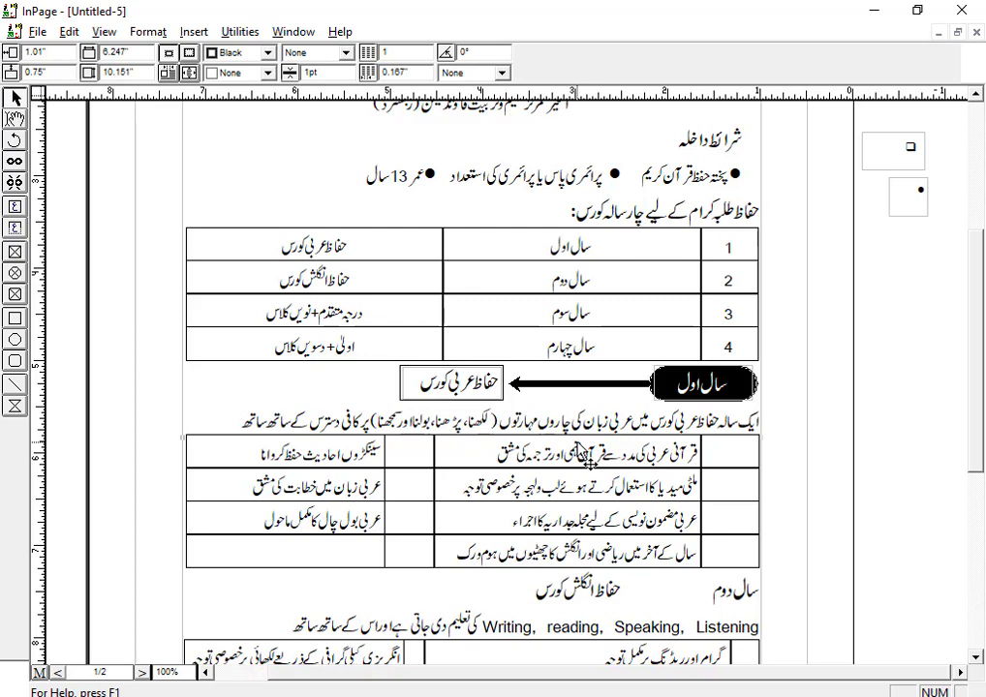
Select the سال اول label, the arrow and the boxed حفاظ عربی کورس text, and group them
{"action": "left_click_drag", "start_coordinate": [884, 352], "coordinate": [378, 407]}
{"action": "right_click", "coordinate": [481, 387]}
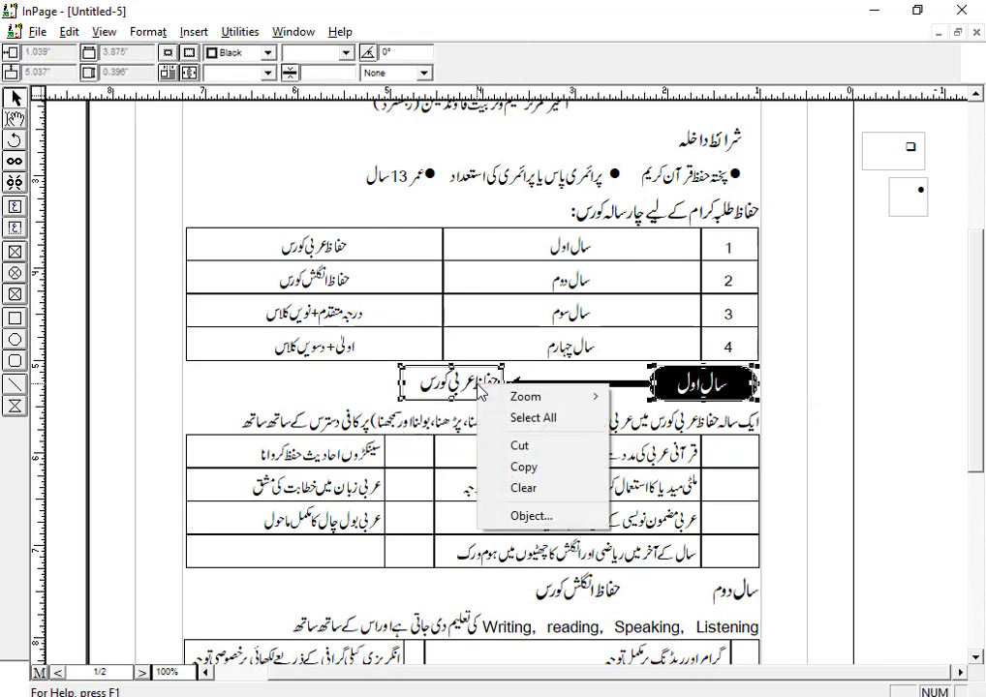
{"action": "left_click", "coordinate": [451, 388]}
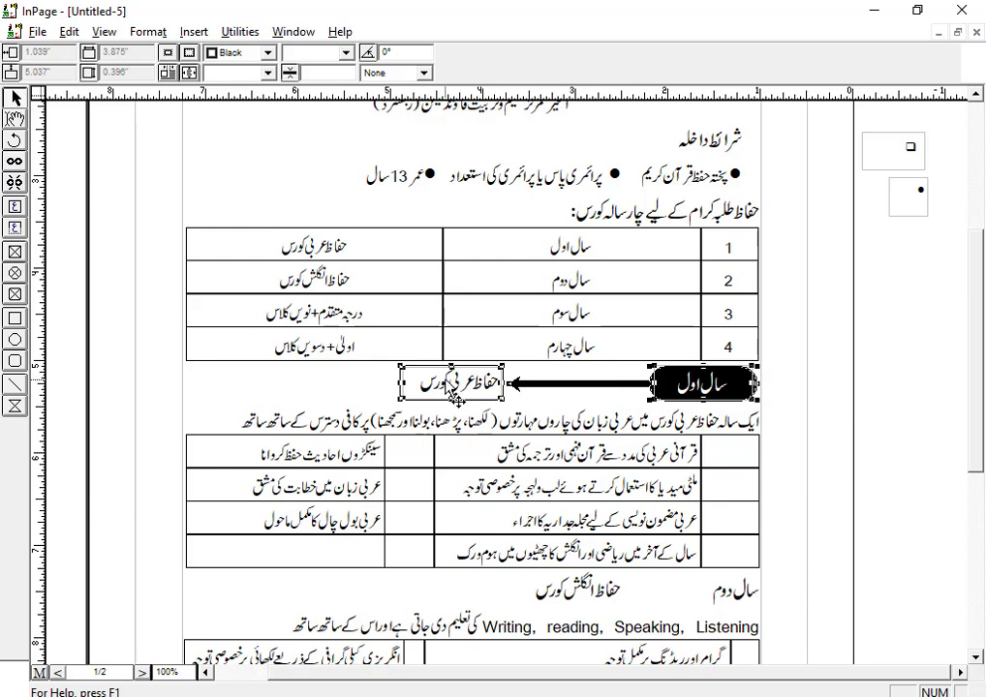
{"action": "right_click", "coordinate": [472, 395]}
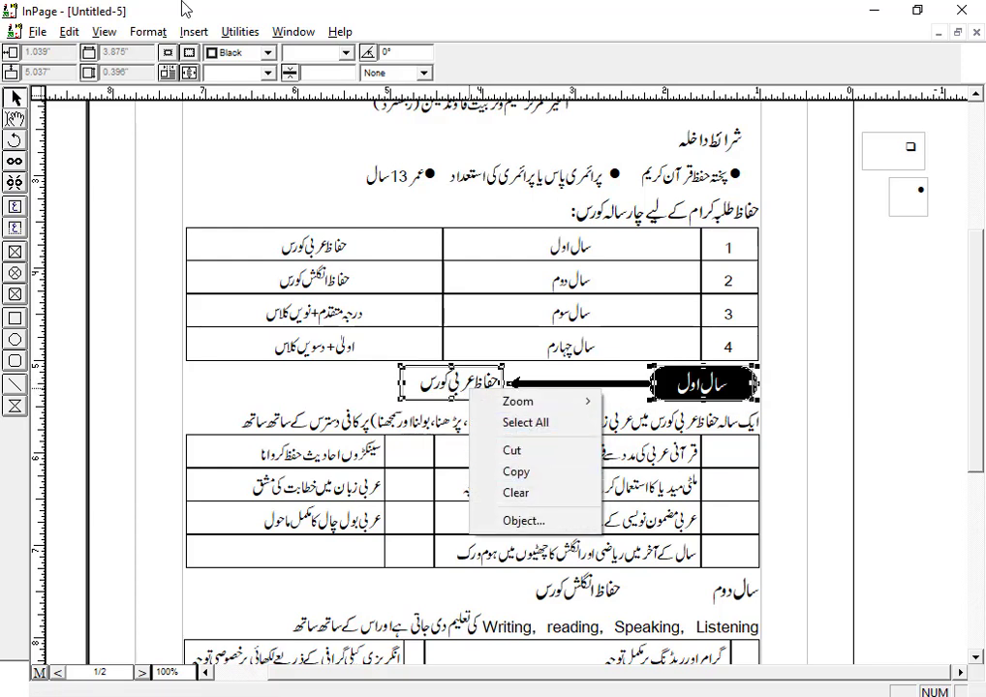
{"action": "left_click", "coordinate": [240, 31]}
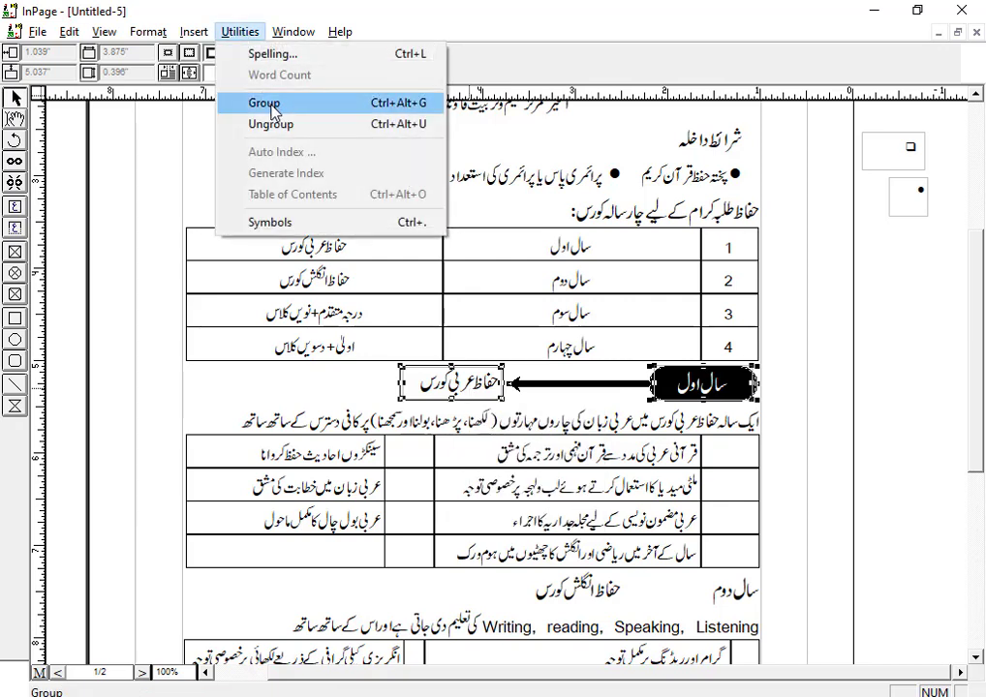
{"action": "left_click", "coordinate": [263, 103]}
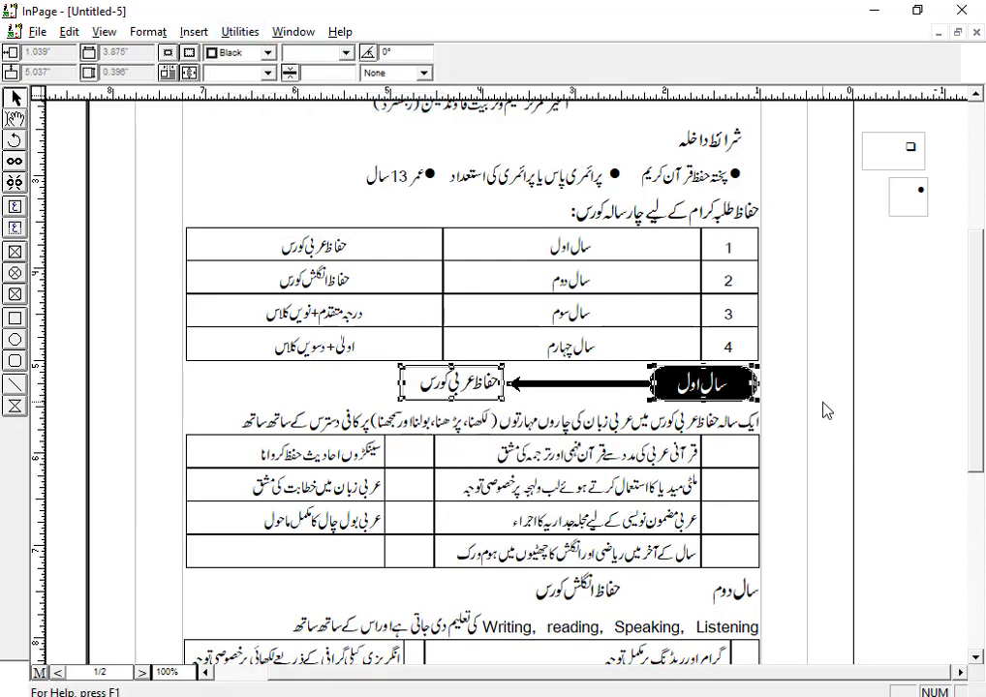
Copy the grouped سال اول heading and paste the duplicate over the last row of the table below it
{"action": "left_click", "coordinate": [823, 402]}
{"action": "left_click", "coordinate": [731, 385]}
{"action": "left_click", "coordinate": [811, 406]}
{"action": "left_click", "coordinate": [634, 389]}
{"action": "right_click", "coordinate": [680, 390]}
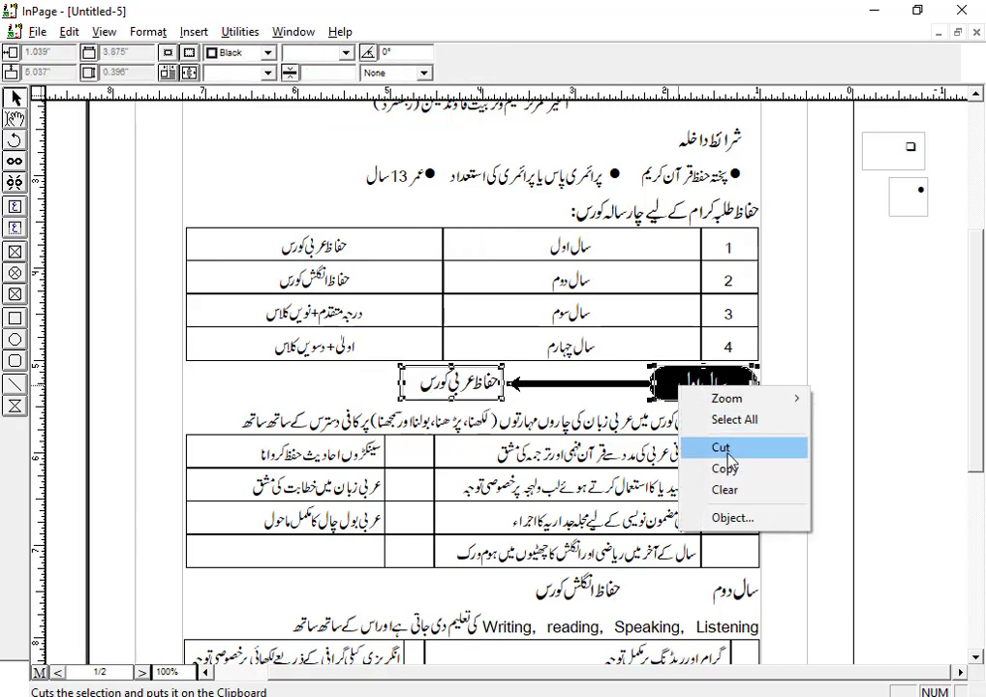
{"action": "left_click", "coordinate": [729, 469]}
{"action": "right_click", "coordinate": [723, 389]}
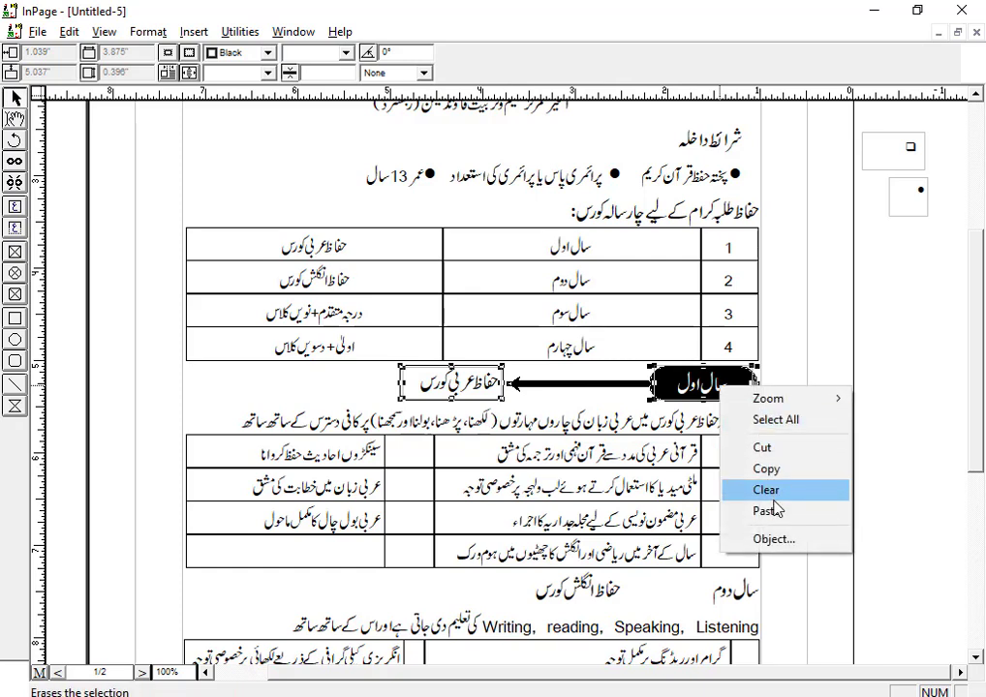
{"action": "left_click", "coordinate": [772, 511]}
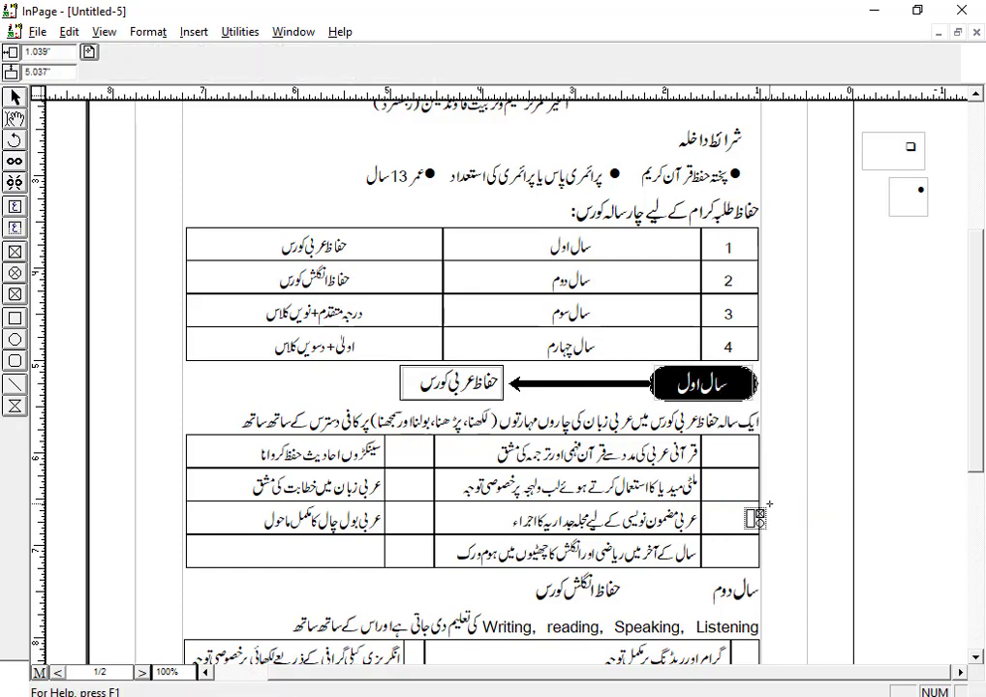
{"action": "left_click", "coordinate": [770, 504]}
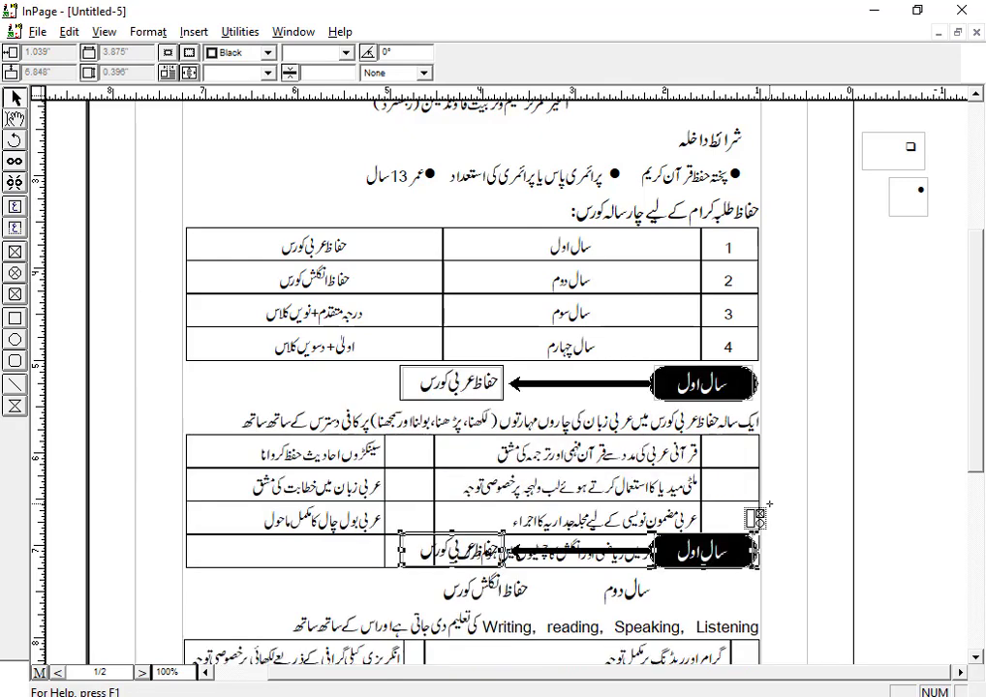
Move the pasted heading group down onto the سال دوم line, to a vertical position of about 7.32"
{"action": "key", "text": "Down"}
{"action": "key", "text": "Down"}
{"action": "key", "text": "Down"}
{"action": "key", "text": "Down"}
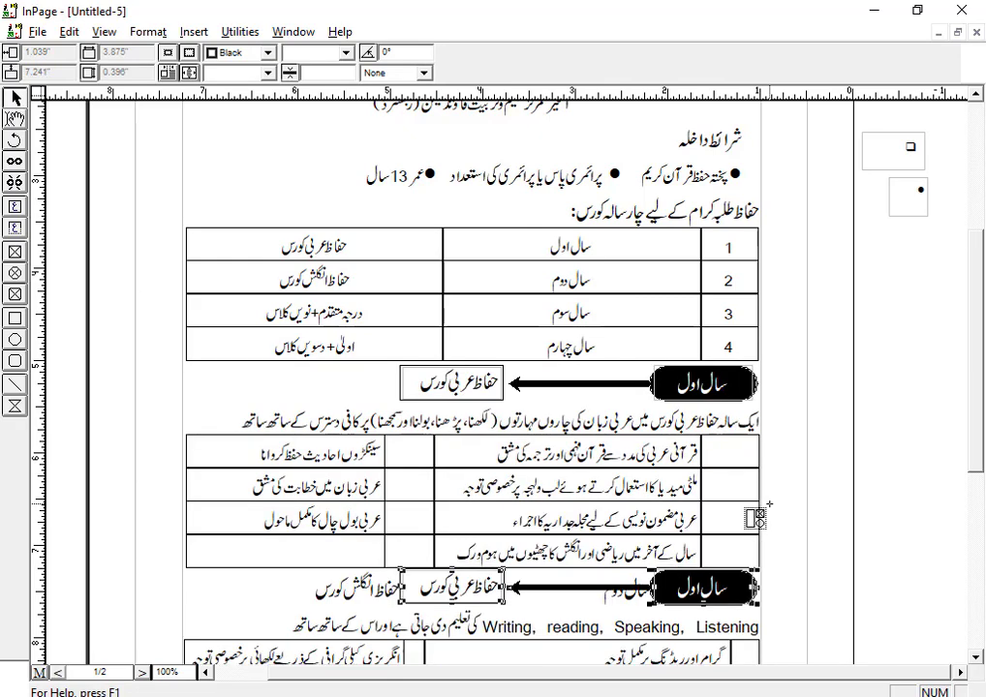
{"action": "key", "text": "Up"}
{"action": "key", "text": "Down"}
{"action": "key", "text": "Down"}
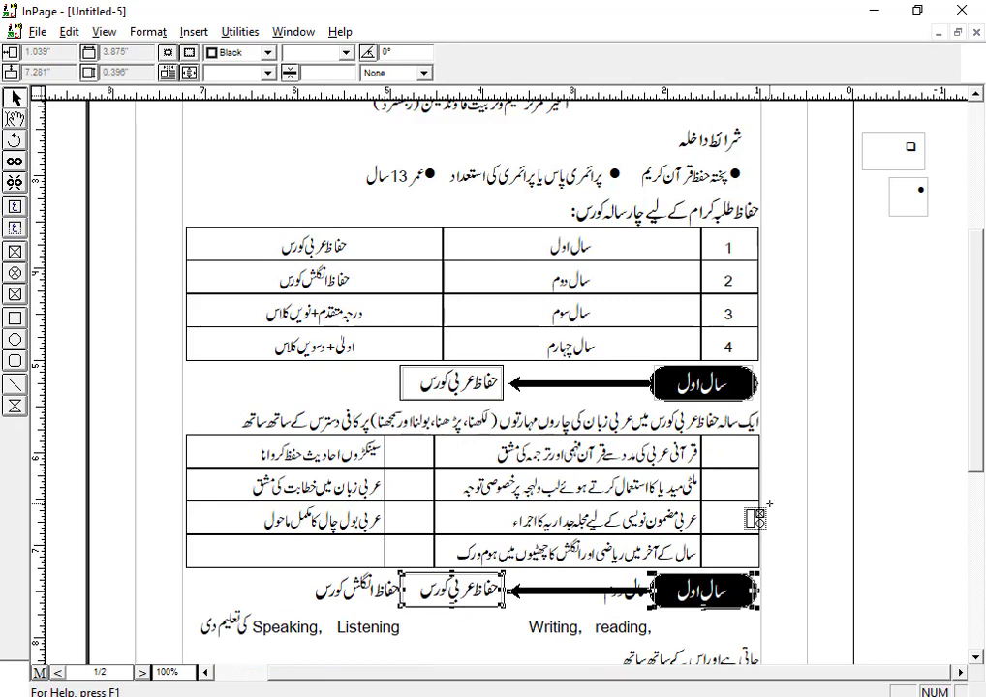
{"action": "scroll", "coordinate": [649, 433], "scroll_direction": "down", "scroll_amount": 5}
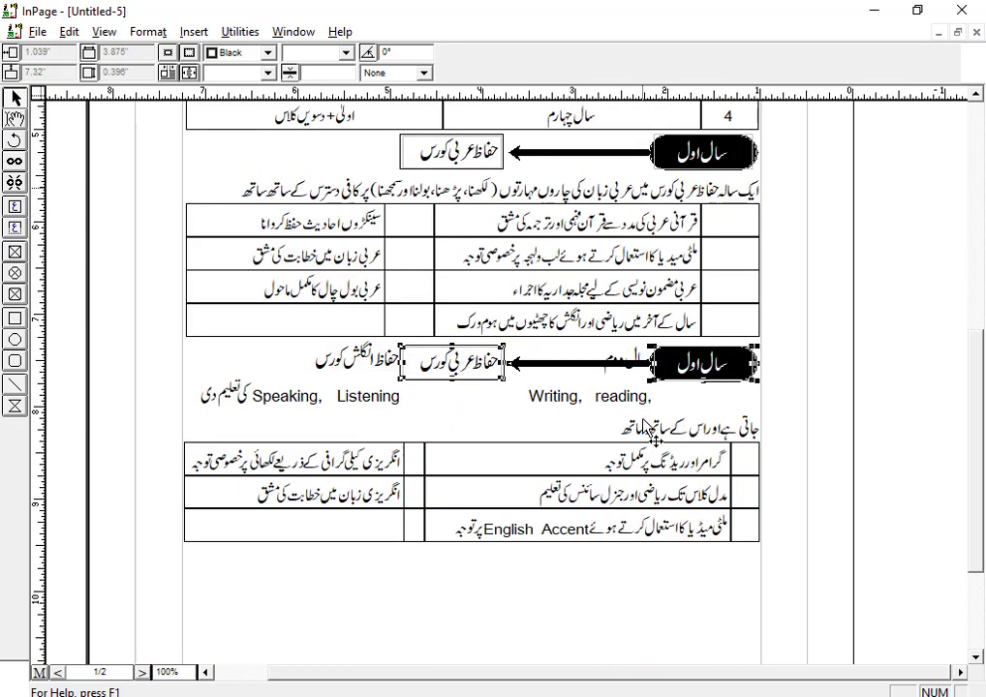
Replace the text in the duplicated black label with سال دوم
{"action": "left_click", "coordinate": [15, 119]}
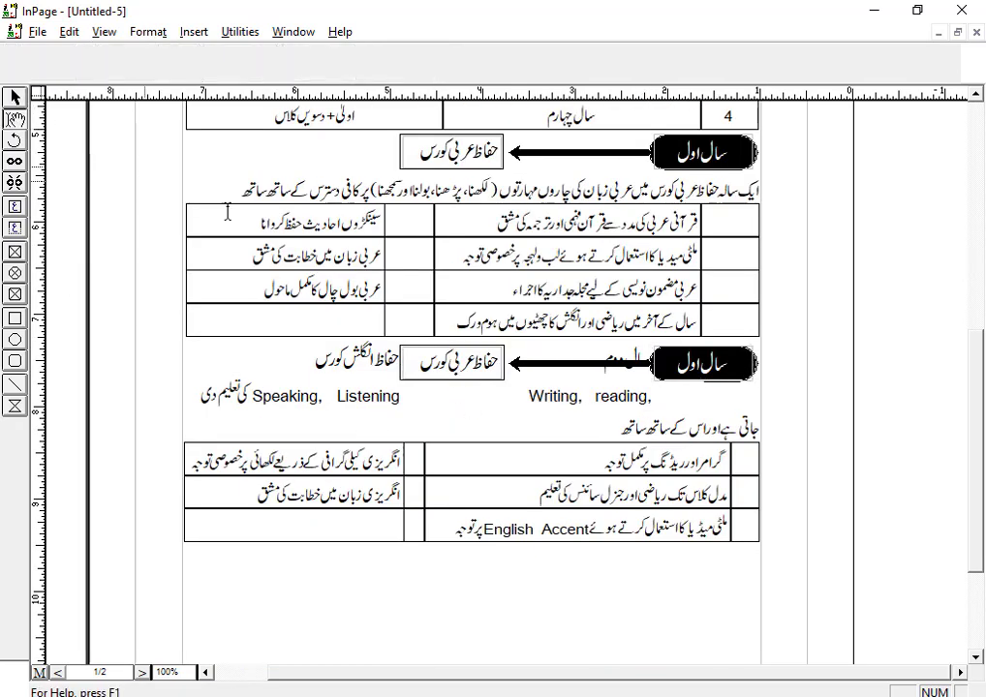
{"action": "left_click", "coordinate": [710, 369]}
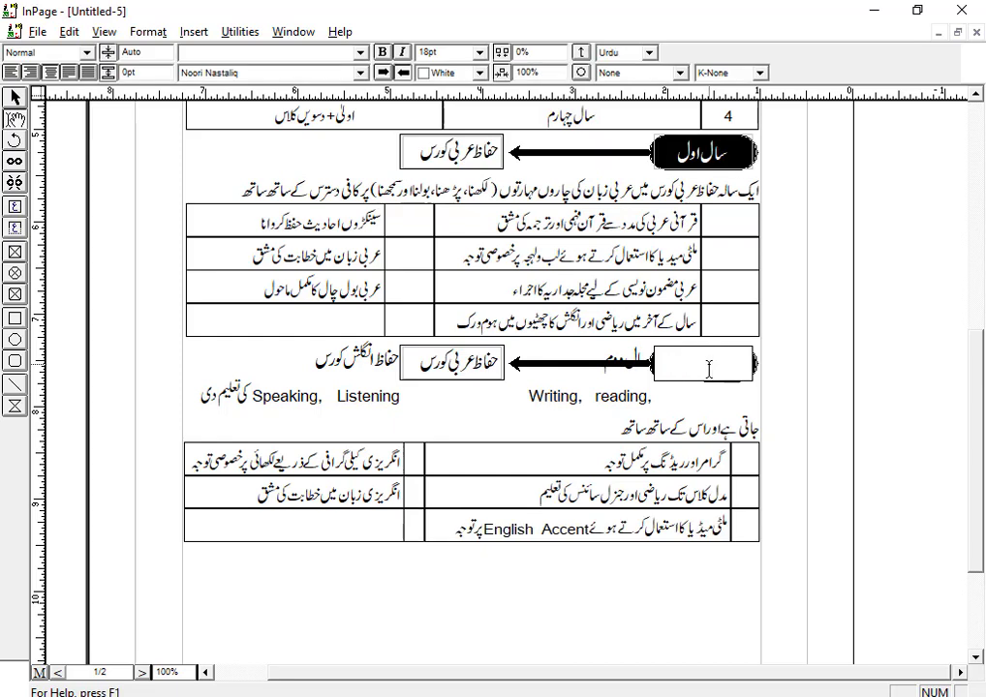
{"action": "left_click", "coordinate": [16, 98]}
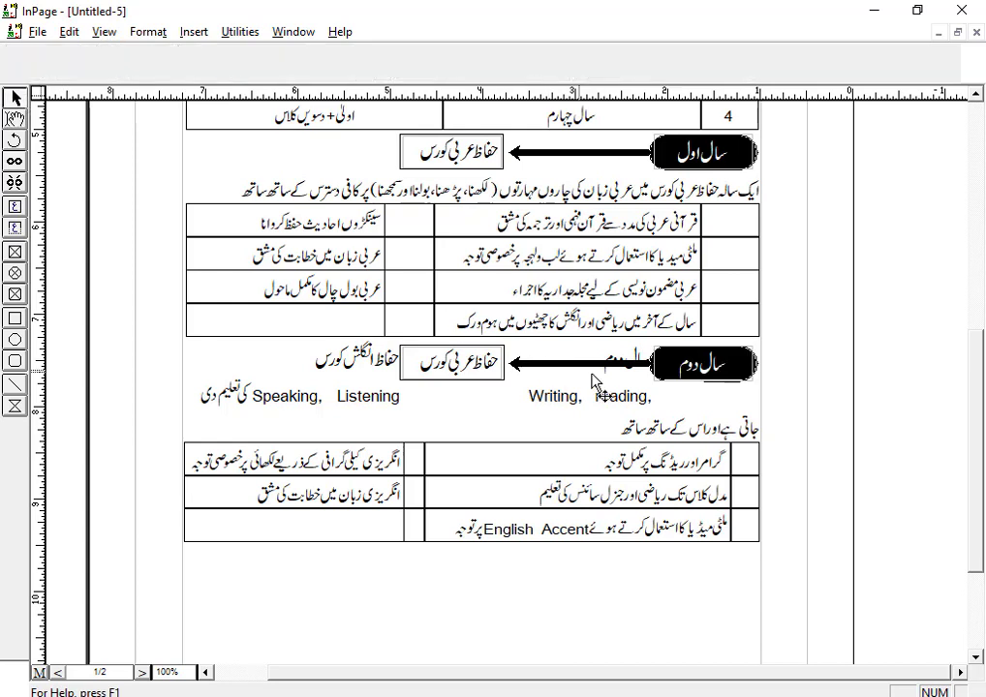
Replace عربی with انگلش in the duplicated box so that it reads حفاظ انگلش کورس
{"action": "left_click", "coordinate": [16, 119]}
{"action": "left_click", "coordinate": [439, 365]}
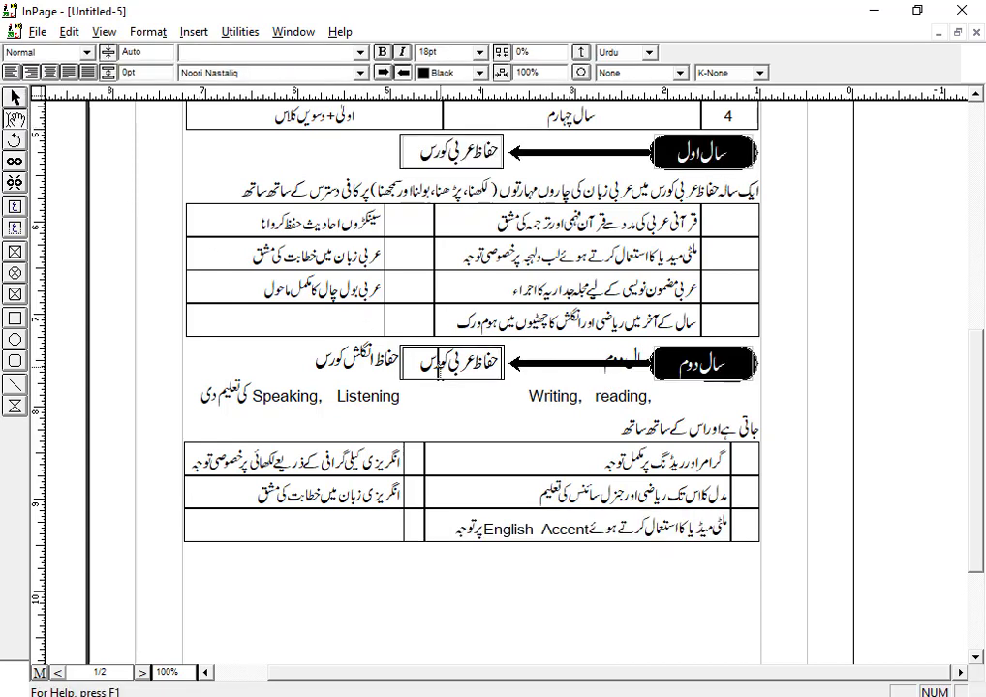
{"action": "key", "text": "BackSpace"}
{"action": "key", "text": "BackSpace"}
{"action": "key", "text": "BackSpace"}
{"action": "key", "text": "BackSpace"}
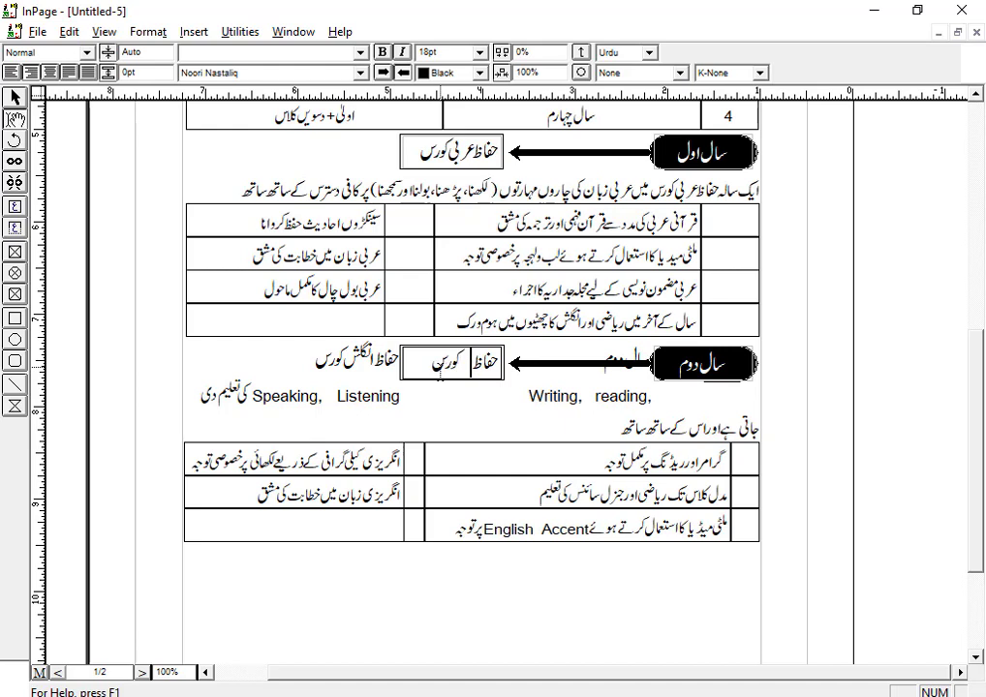
{"action": "type", "text": "انگلش"}
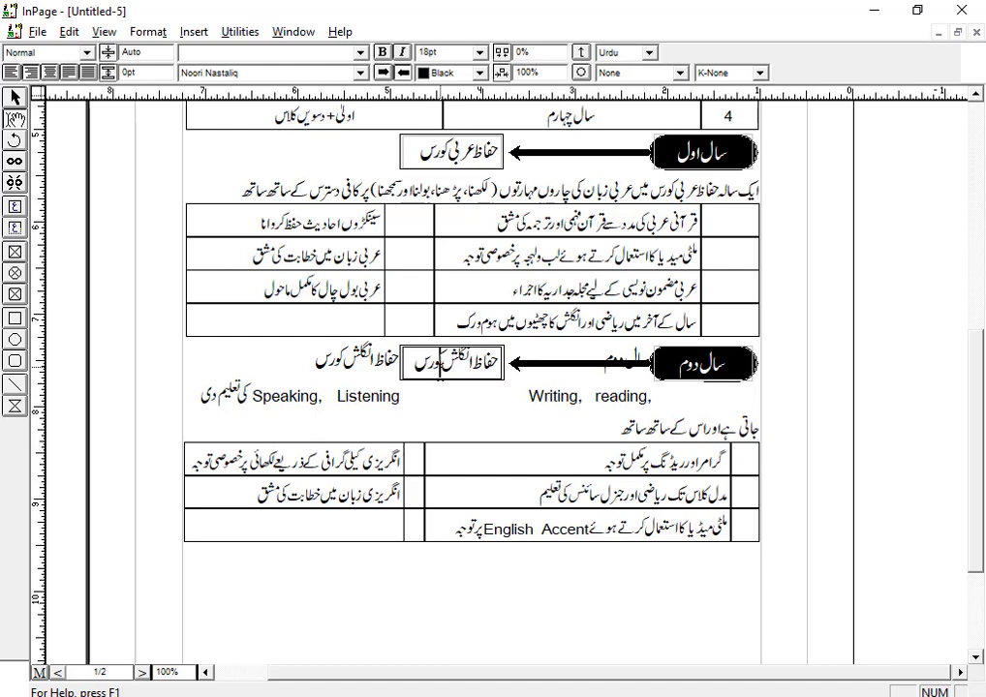
{"action": "left_click", "coordinate": [14, 97]}
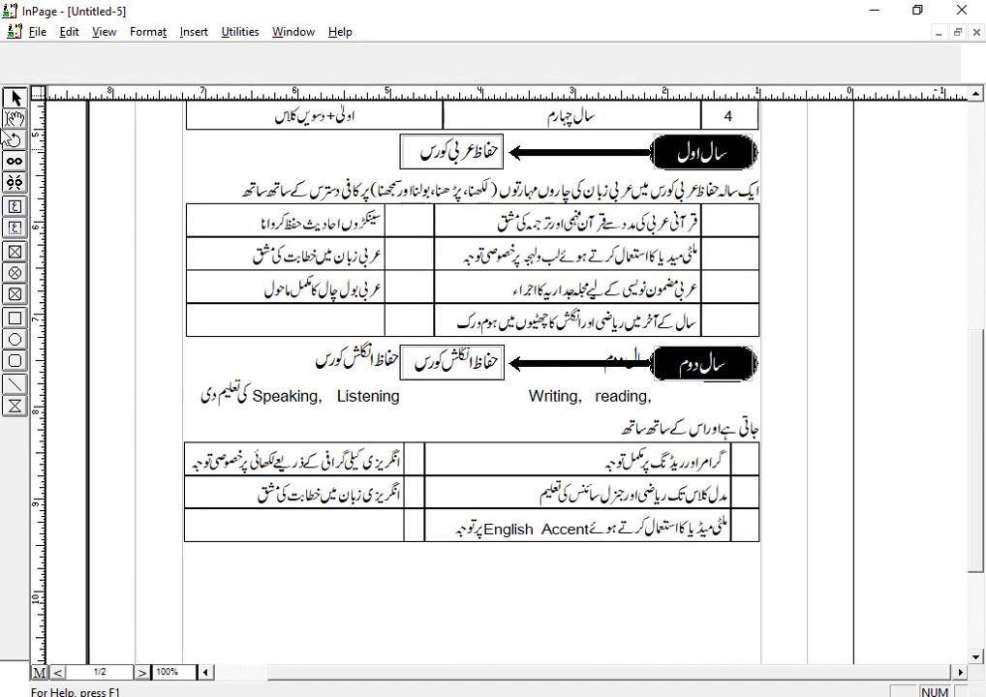
Delete the plain سال دوم and حفاظ انگلش کورس text behind the duplicated heading and set that line's spacing to 32pt
{"action": "left_click_drag", "start_coordinate": [309, 365], "coordinate": [661, 363]}
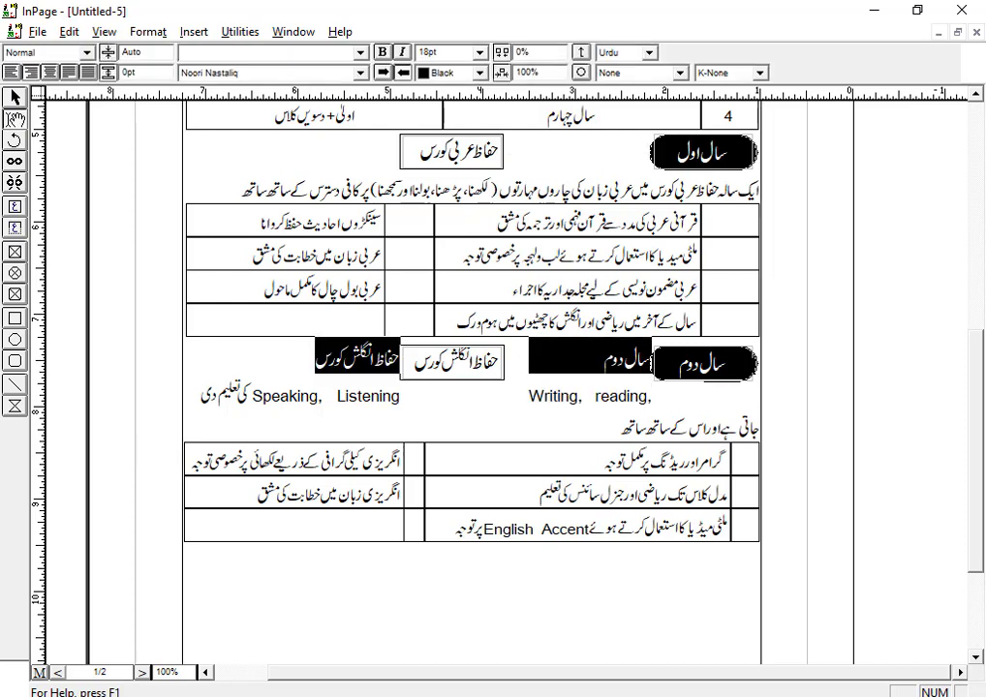
{"action": "left_click", "coordinate": [770, 361]}
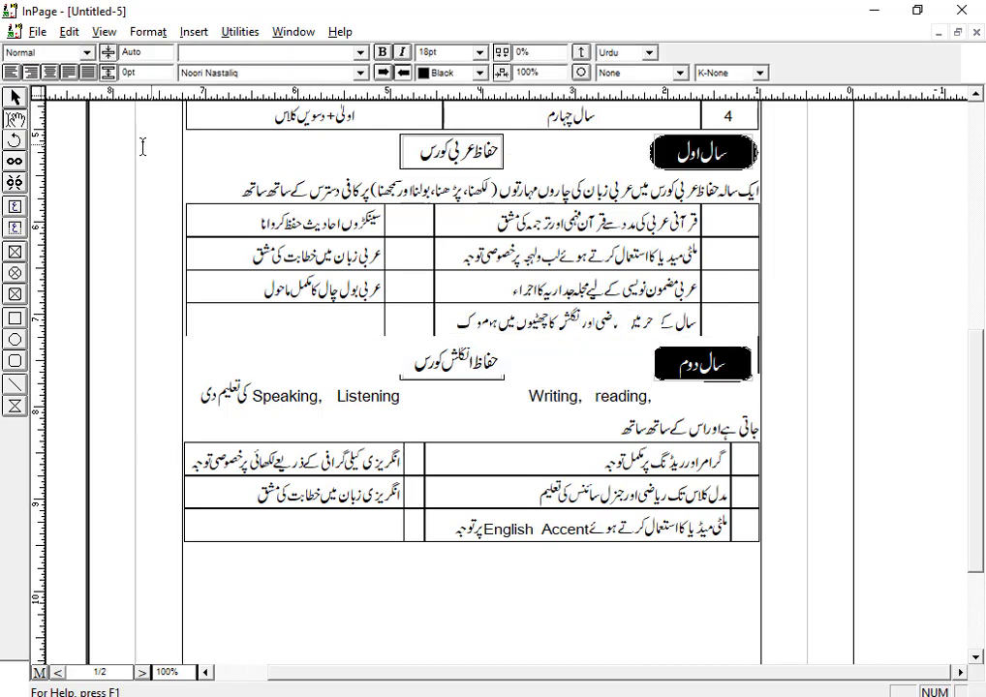
{"action": "left_click_drag", "start_coordinate": [143, 52], "coordinate": [65, 54]}
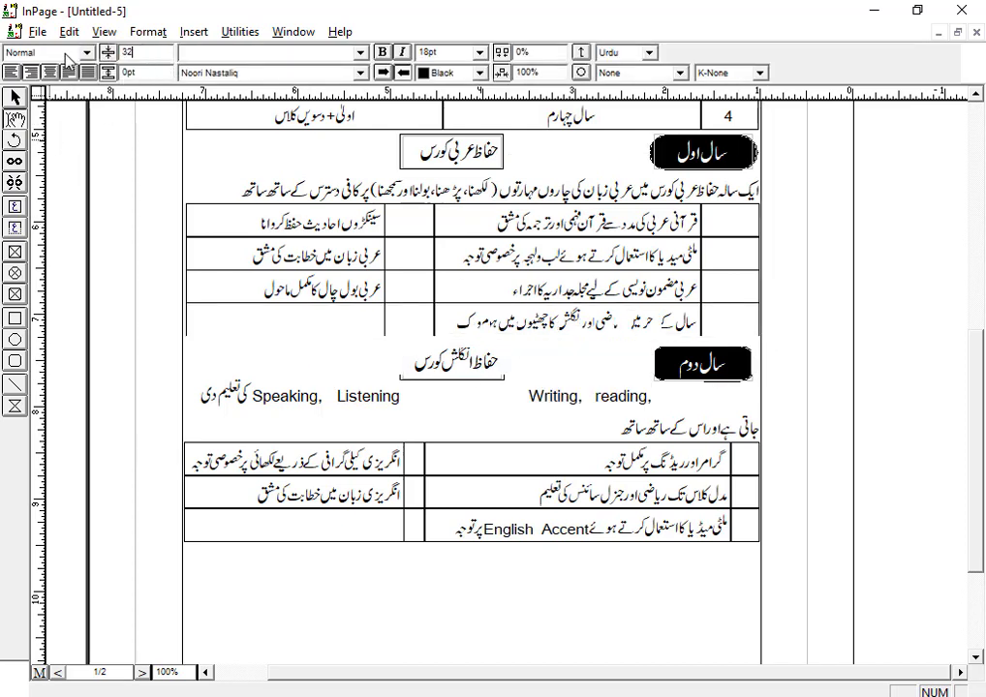
{"action": "type", "text": "32"}
{"action": "key", "text": "Return"}
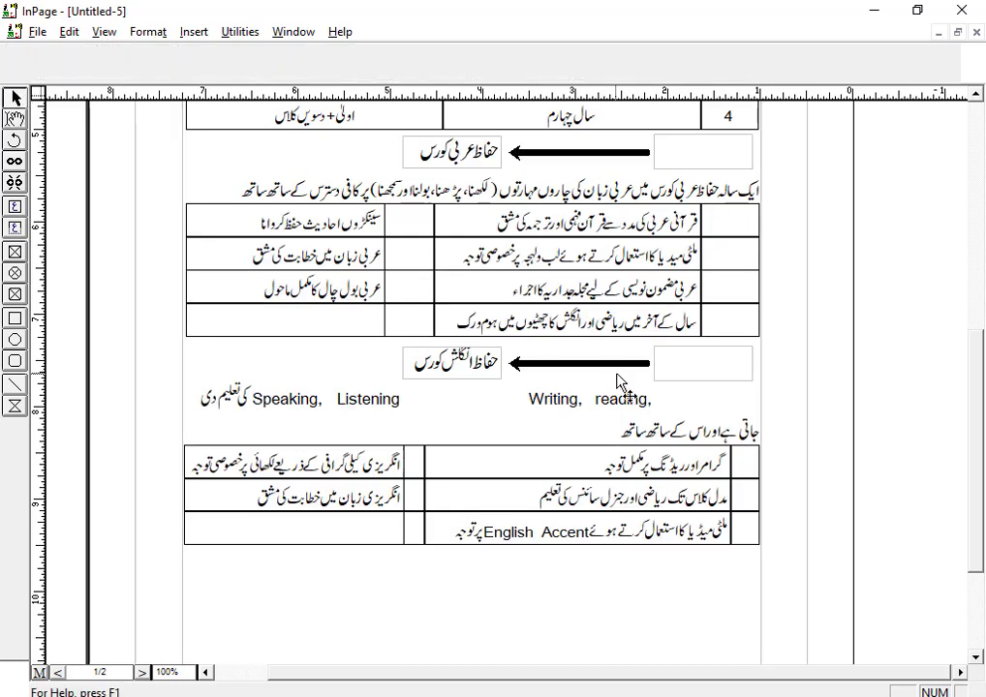
Nudge the سال دوم heading group up to a vertical position of 7.281" and save the document
{"action": "left_click", "coordinate": [684, 380]}
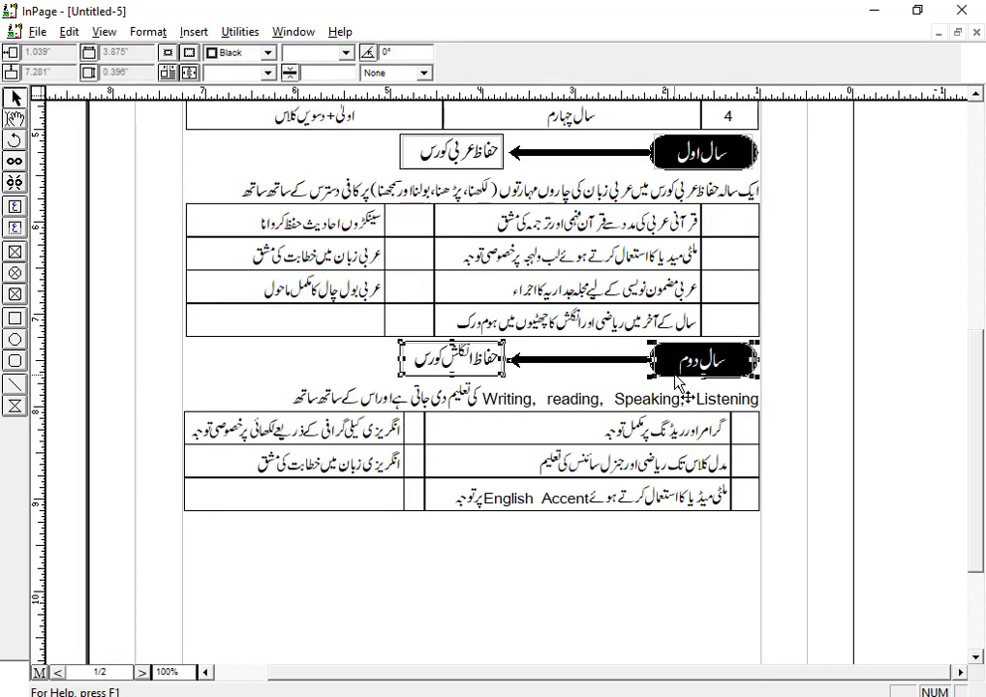
{"action": "left_click", "coordinate": [748, 416]}
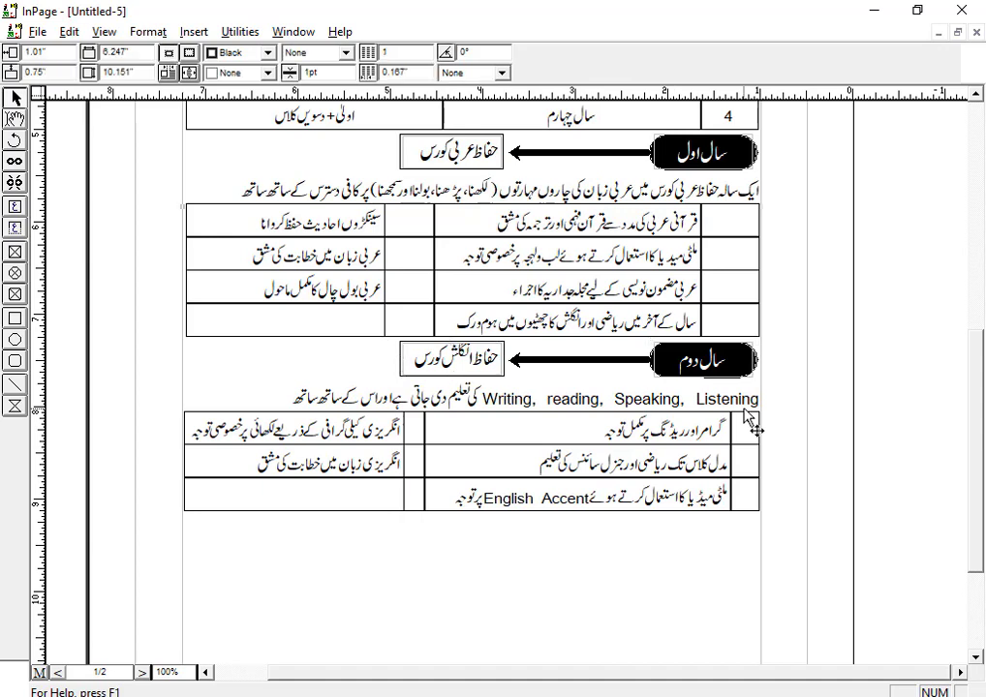
{"action": "left_click", "coordinate": [14, 120]}
{"action": "left_click", "coordinate": [14, 99]}
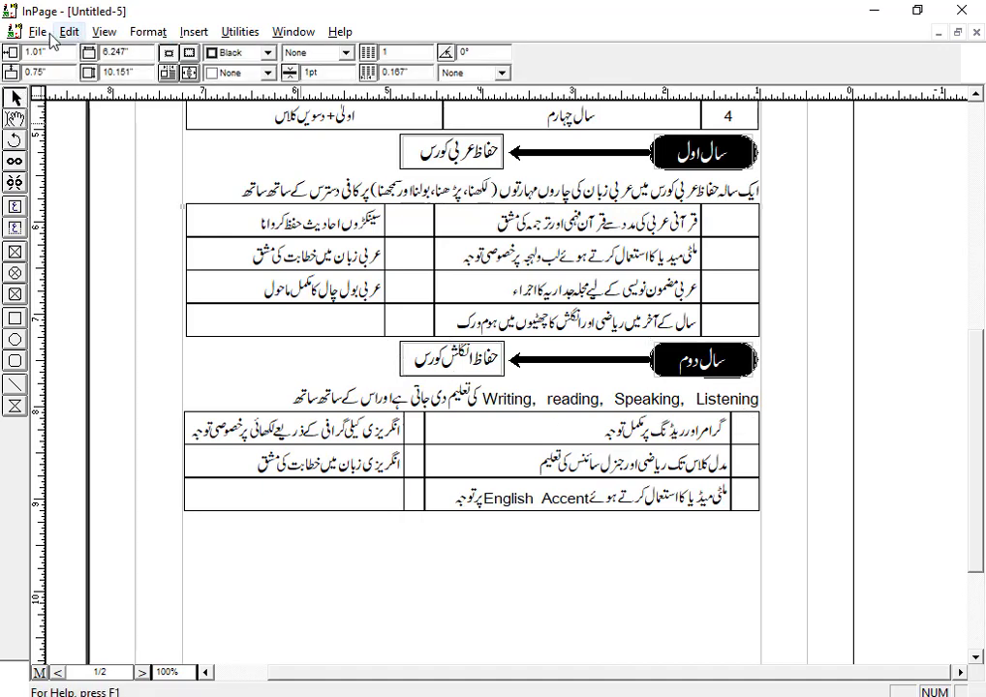
{"action": "left_click", "coordinate": [37, 31]}
{"action": "left_click", "coordinate": [77, 166]}
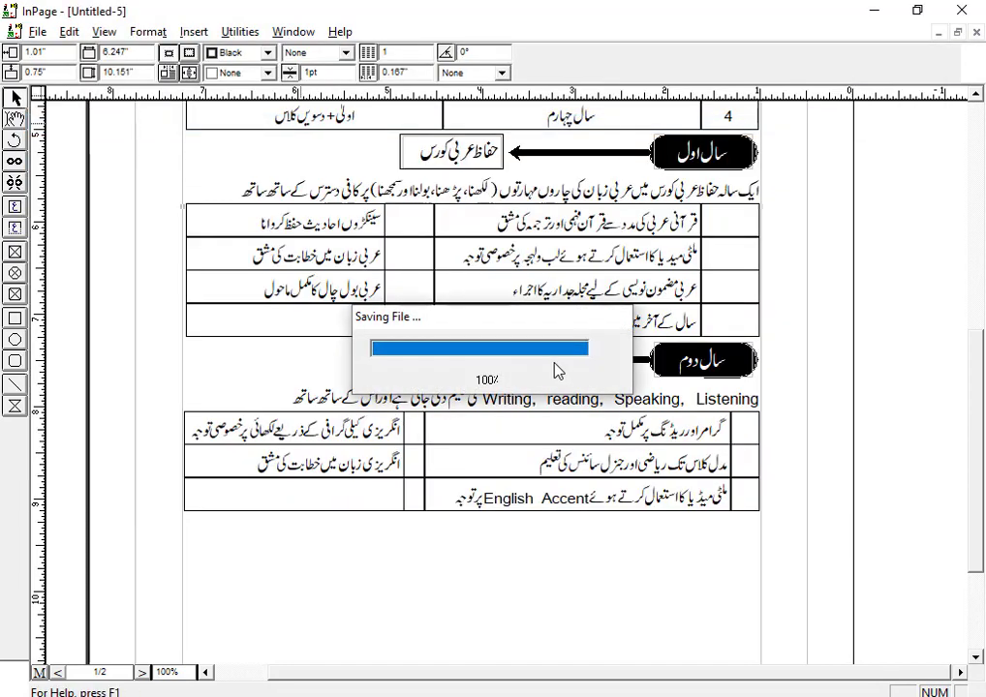
Select both year heading groups and move them down together, to a vertical position of 5.233"
{"action": "scroll", "coordinate": [613, 368], "scroll_direction": "up", "scroll_amount": 5}
{"action": "scroll", "coordinate": [612, 368], "scroll_direction": "up", "scroll_amount": 2}
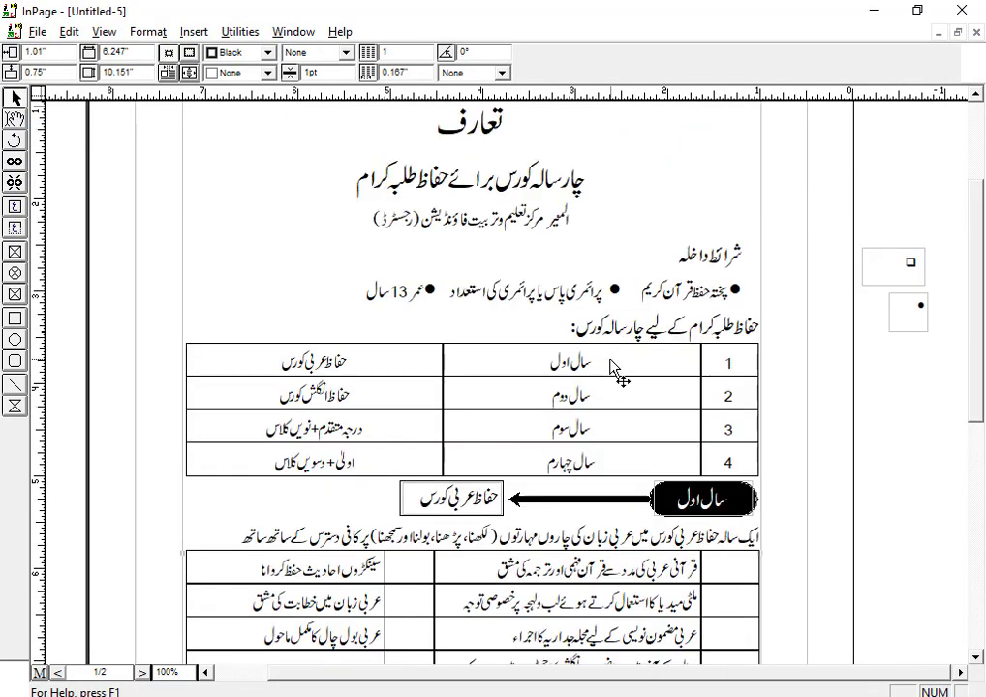
{"action": "key", "text": "ctrl+0"}
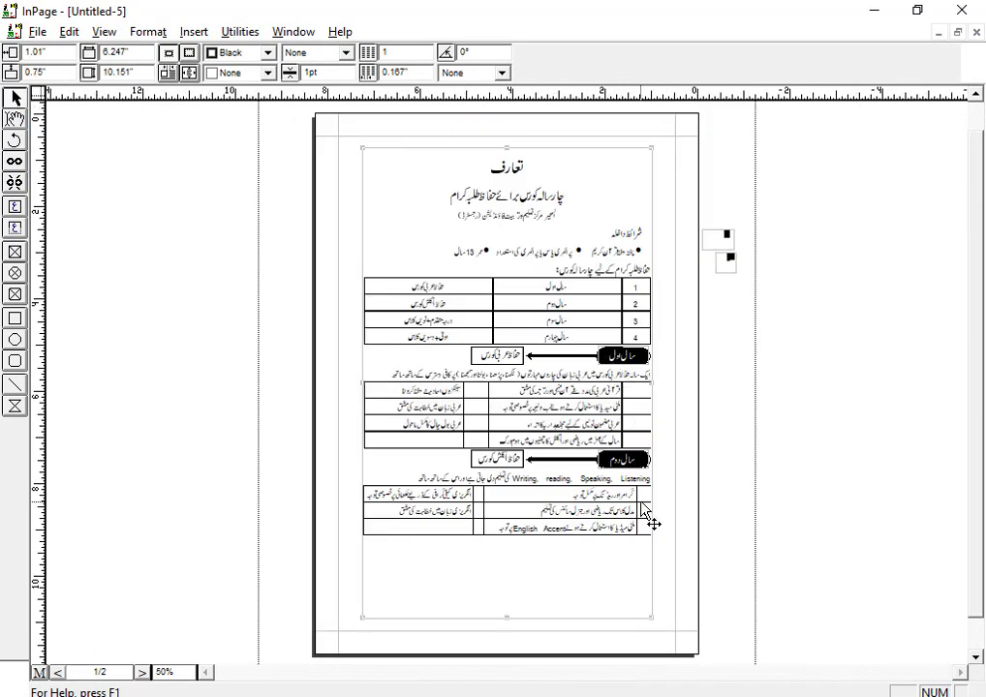
{"action": "left_click", "coordinate": [627, 364]}
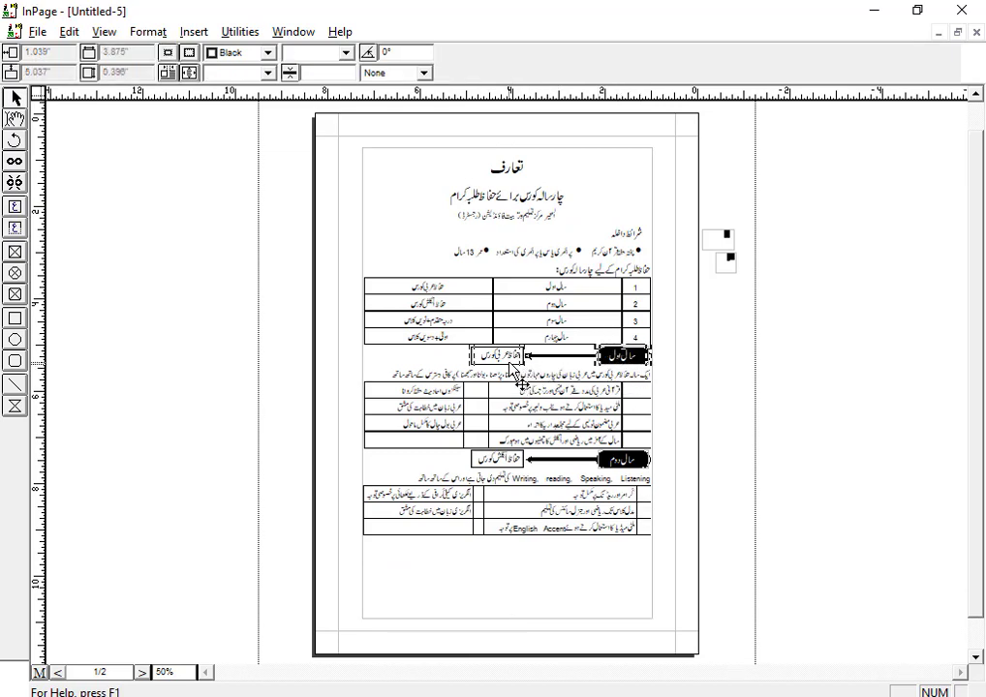
{"action": "left_click", "coordinate": [583, 462], "text": "shift"}
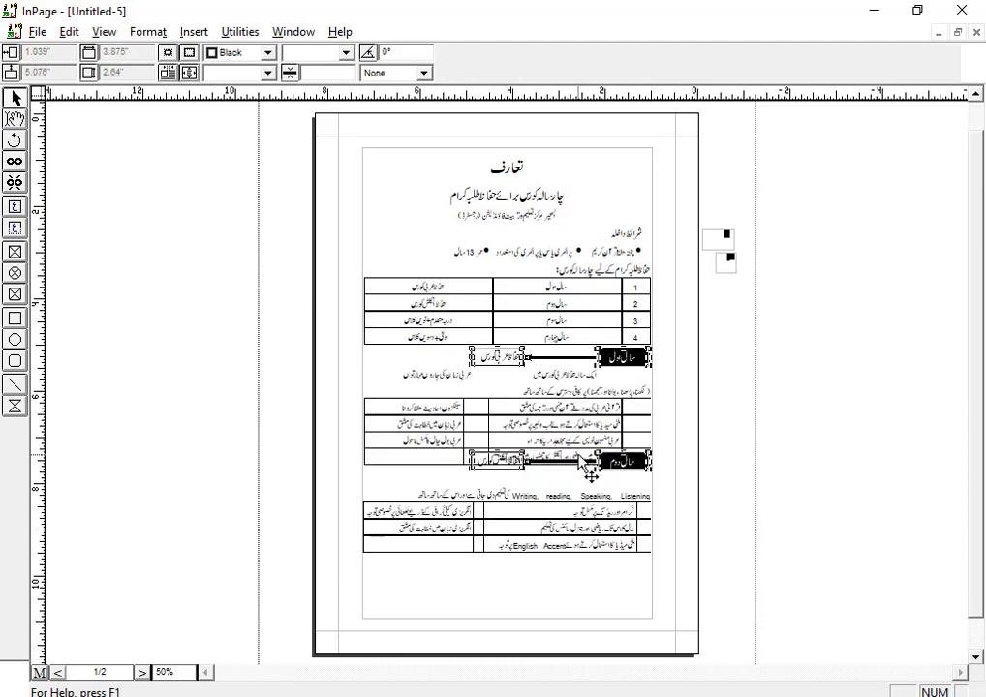
{"action": "key", "text": "Delete"}
{"action": "key", "text": "ctrl+z"}
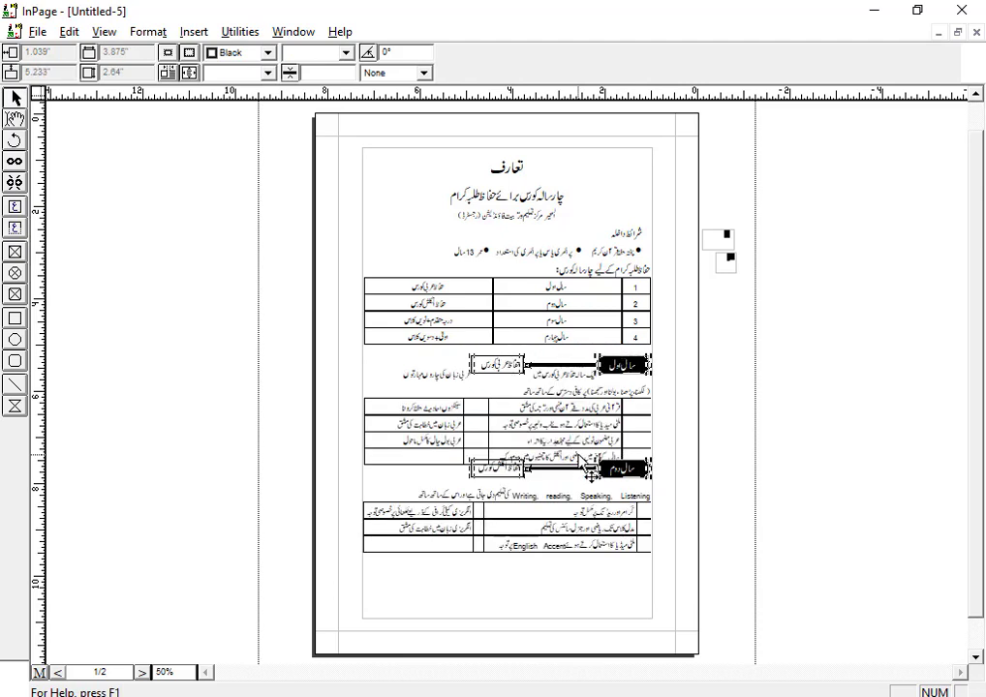
Insert a blank line above the سال اول description paragraph and set its line spacing to 20pt
{"action": "left_click", "coordinate": [15, 117]}
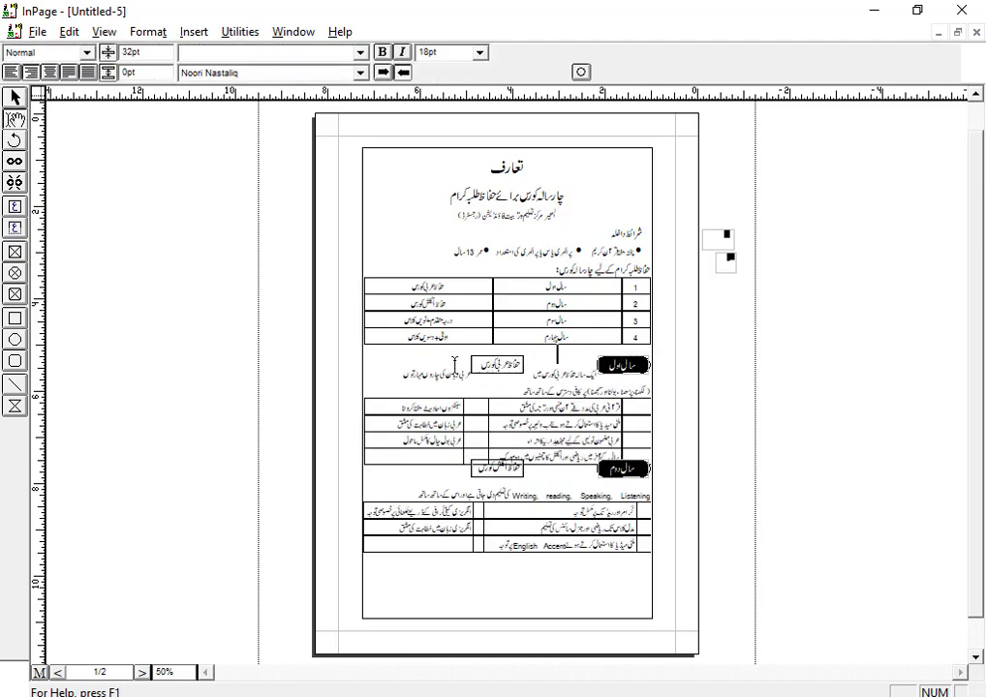
{"action": "left_click", "coordinate": [454, 365]}
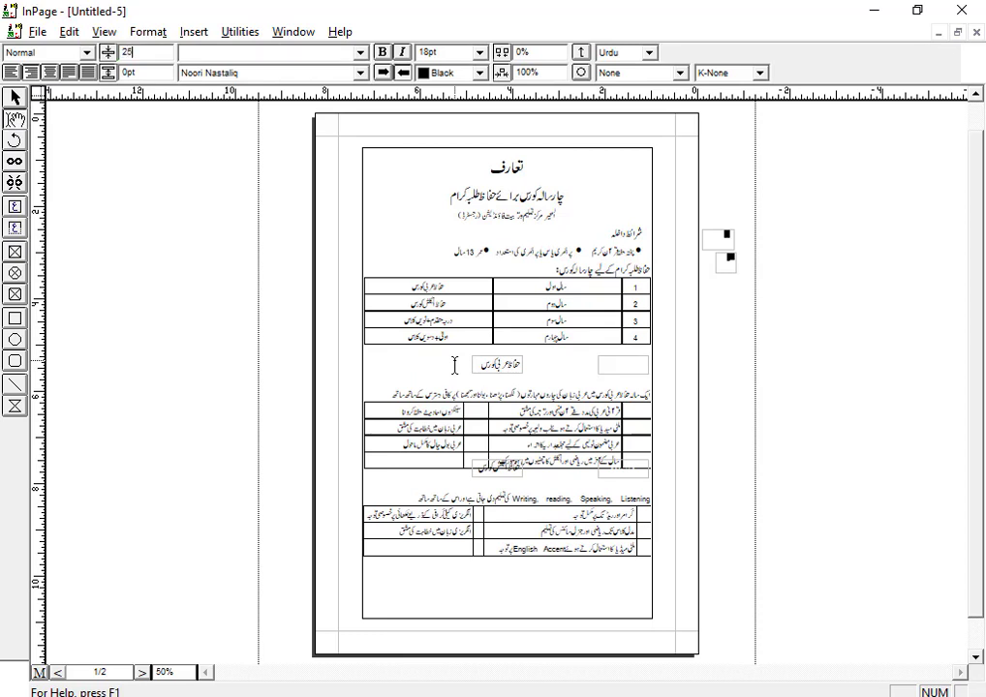
{"action": "key", "text": "Return"}
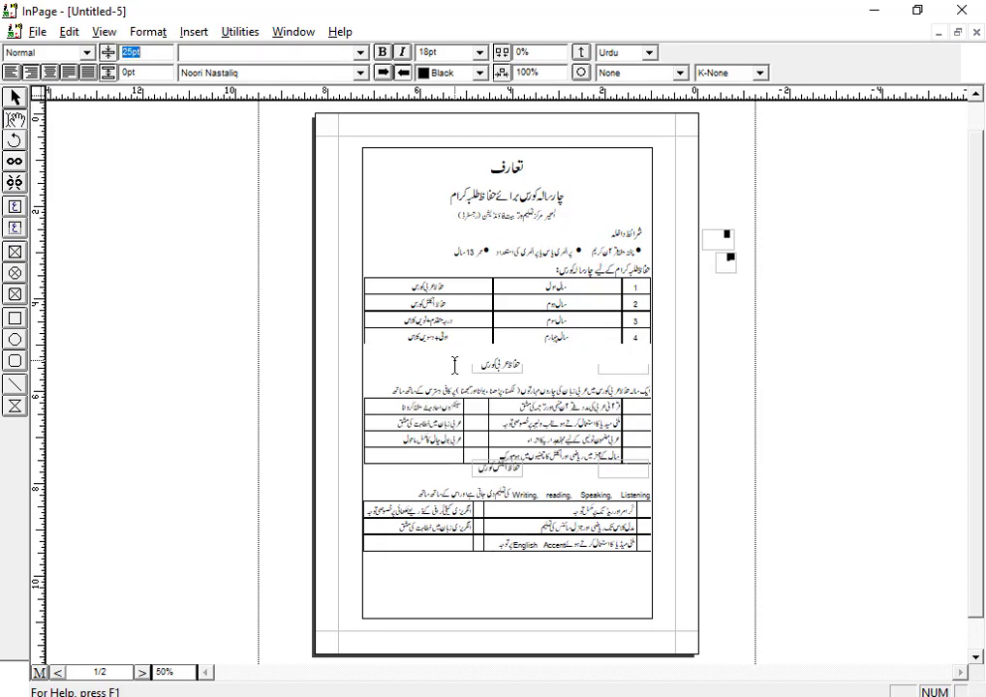
{"action": "type", "text": "20"}
{"action": "key", "text": "Return"}
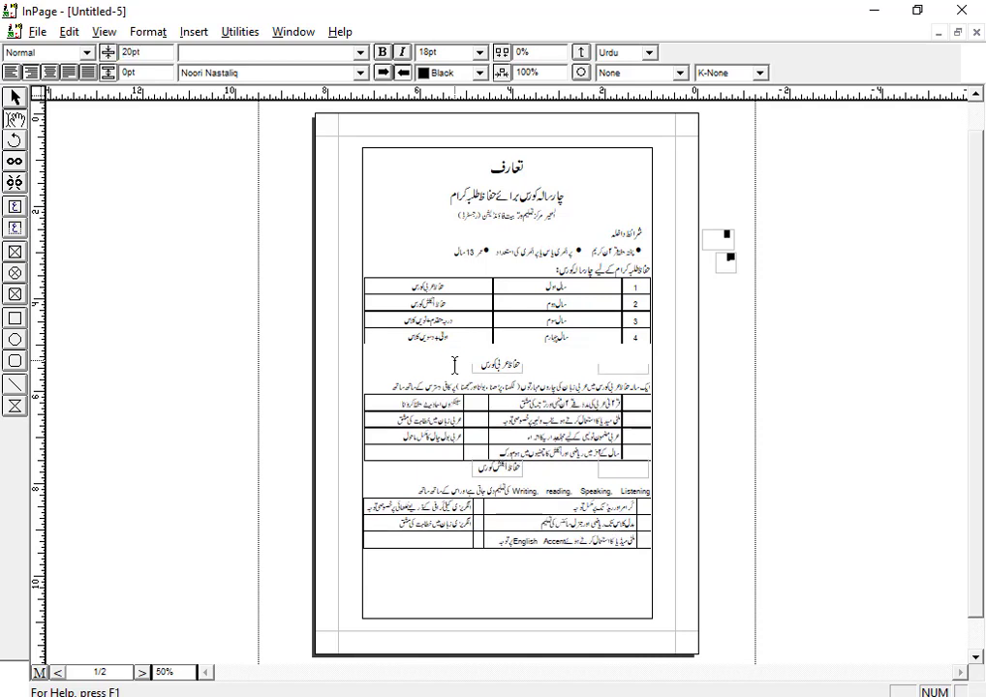
Insert a blank line above the Listening, Speaking, reading, Writing paragraph and set its line spacing to 20pt
{"action": "key", "text": "Down"}
{"action": "key", "text": "Down"}
{"action": "key", "text": "Return"}
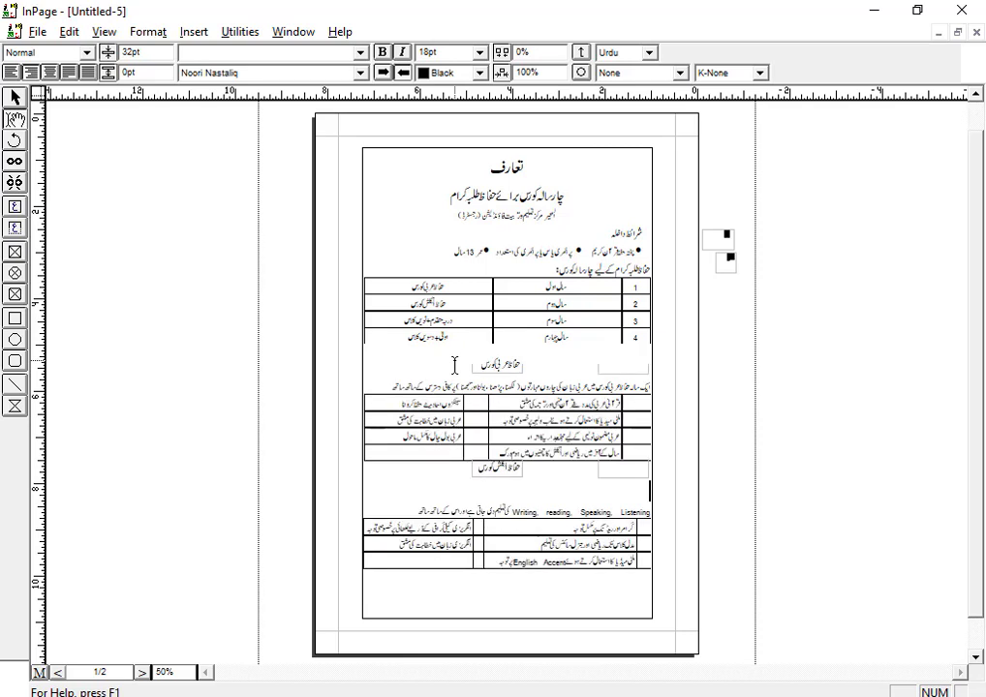
{"action": "type", "text": "20"}
{"action": "key", "text": "Return"}
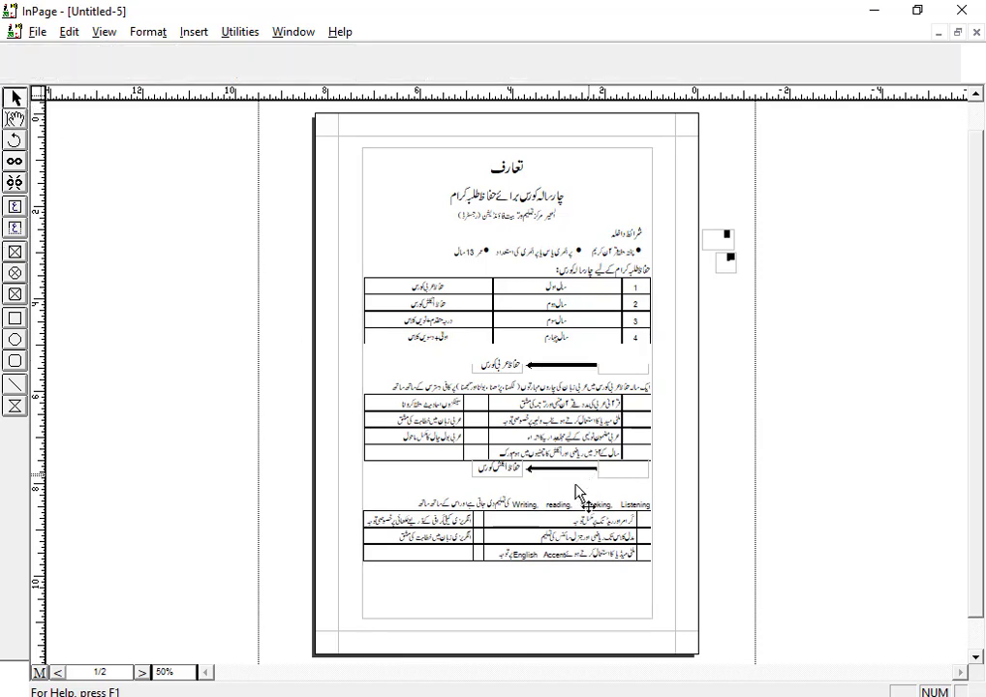
Move the سال دوم heading group down to a vertical position of 7.753"
{"action": "left_click", "coordinate": [511, 475]}
{"action": "key", "text": "Down"}
{"action": "key", "text": "Down"}
{"action": "key", "text": "Down"}
{"action": "key", "text": "Down"}
{"action": "key", "text": "Down"}
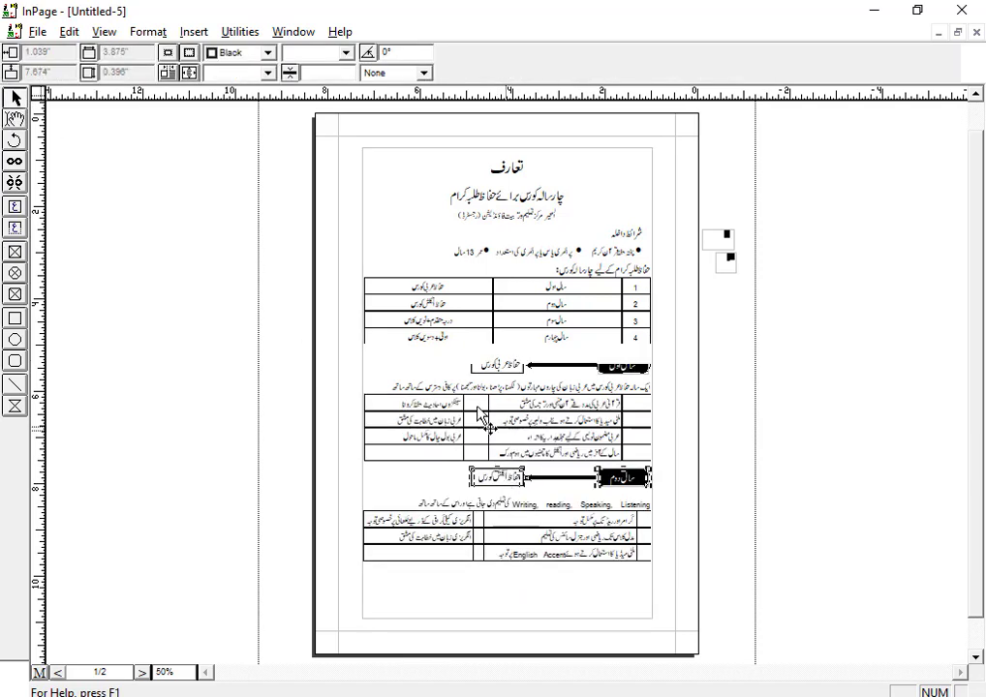
{"action": "key", "text": "ctrl+1"}
{"action": "key", "text": "ctrl+5"}
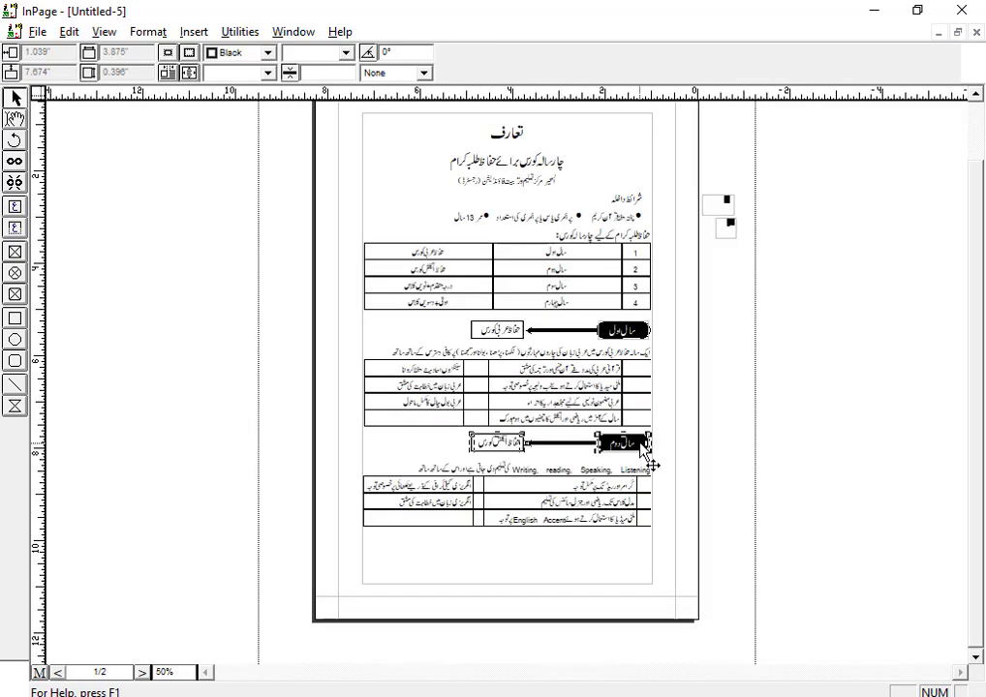
{"action": "key", "text": "Down"}
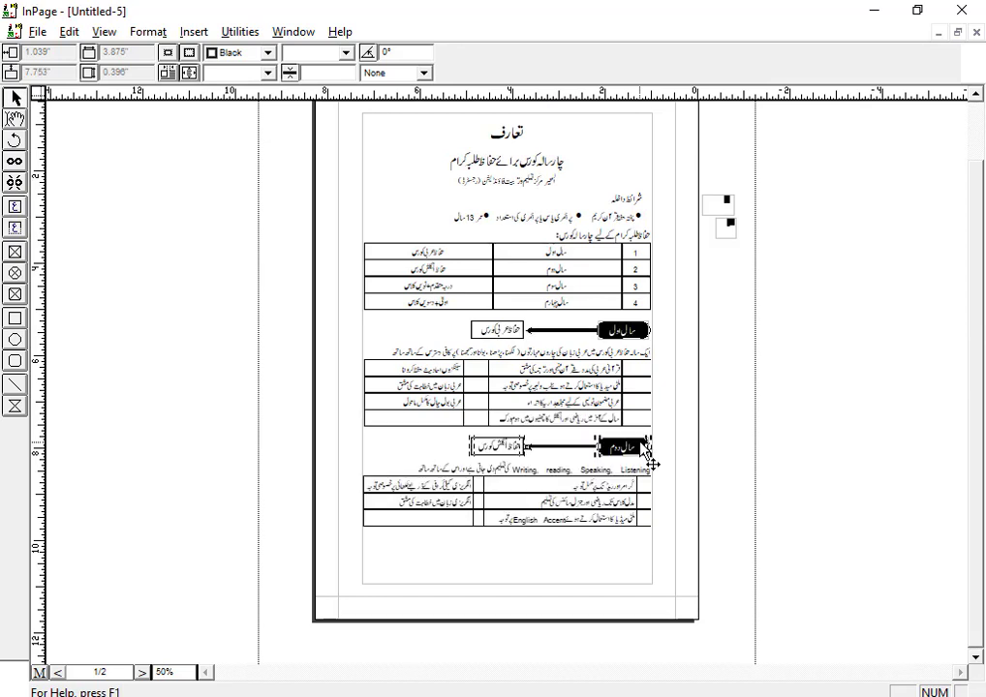
Reduce the line spacing of the blank lines above both course descriptions to 15pt
{"action": "left_click", "coordinate": [15, 118]}
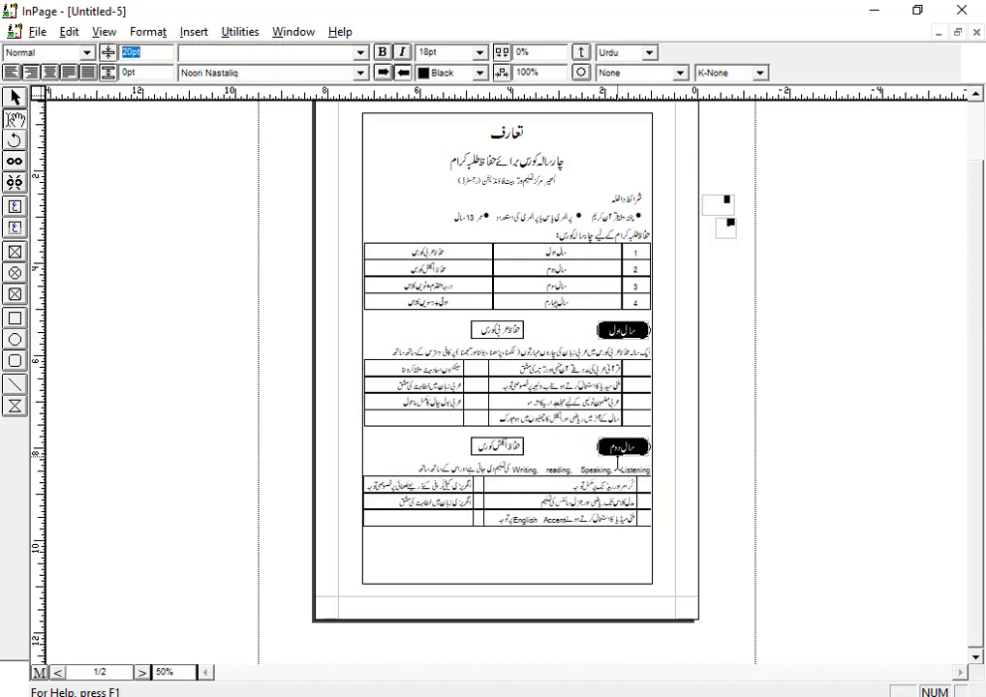
{"action": "type", "text": "15"}
{"action": "key", "text": "Return"}
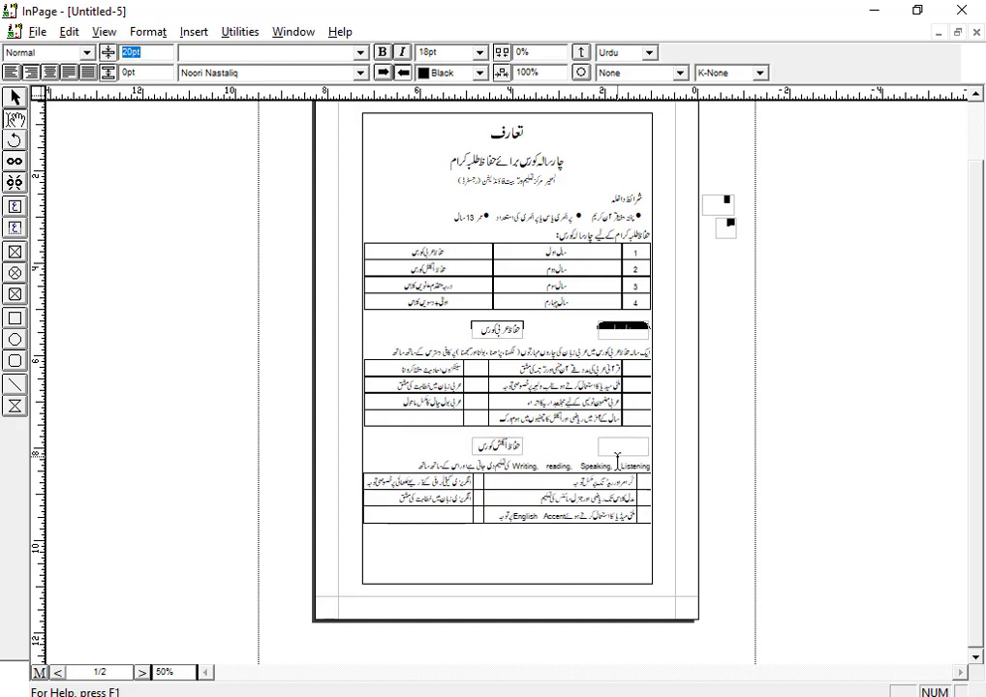
{"action": "key", "text": "Return"}
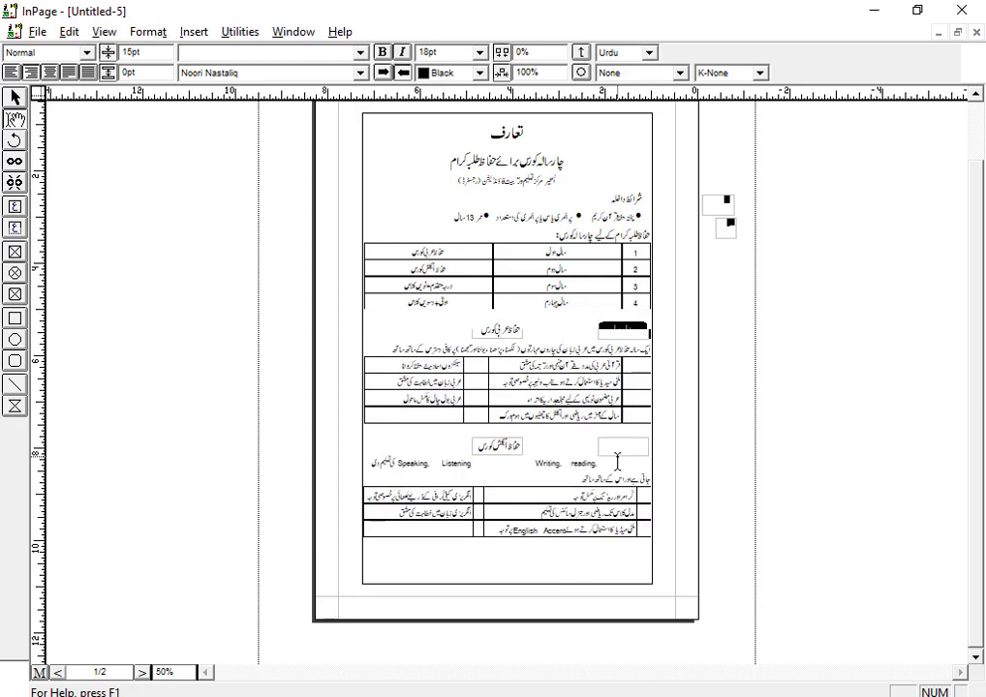
Nudge the سال دوم heading group up to 7.714" so that it clears the English course description
{"action": "left_click", "coordinate": [14, 97]}
{"action": "left_click", "coordinate": [547, 402]}
{"action": "key", "text": "ctrl+1"}
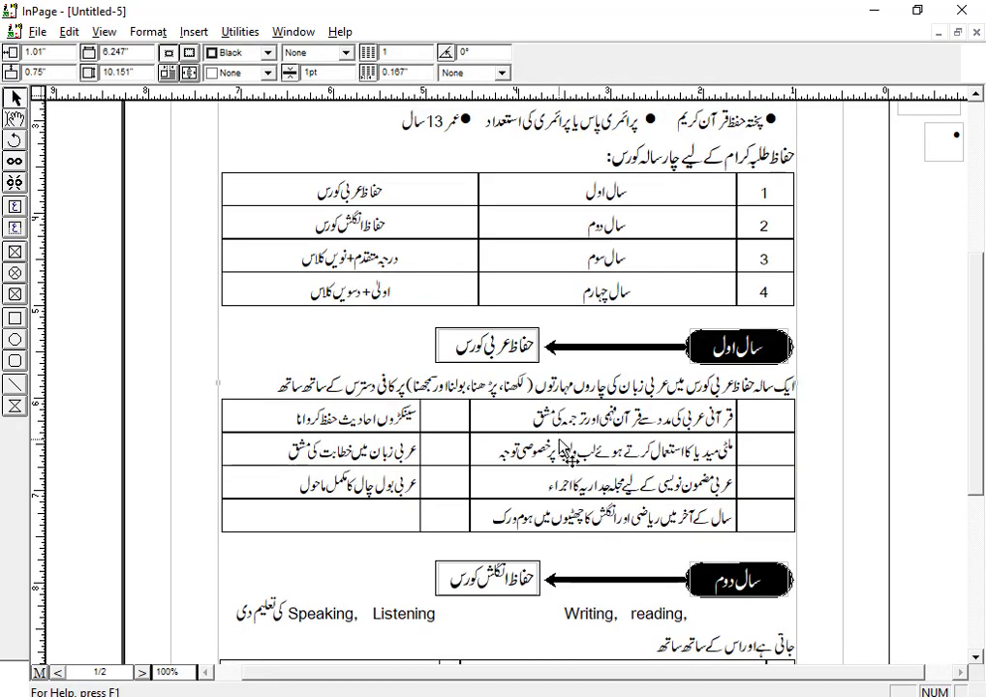
{"action": "key", "text": "ctrl+2"}
{"action": "key", "text": "ctrl+1"}
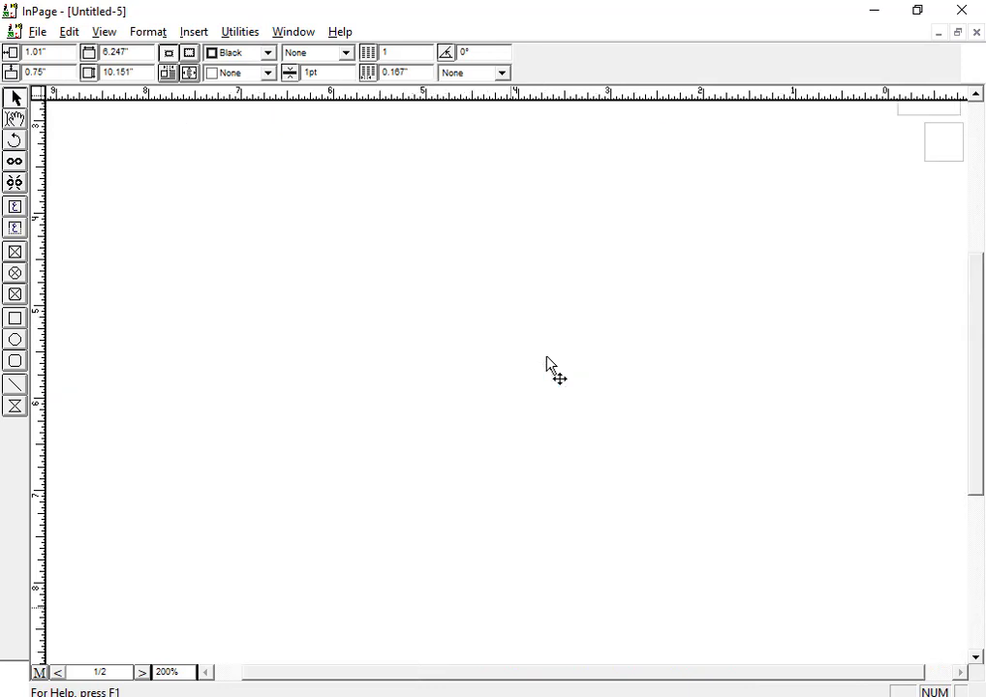
{"action": "scroll", "coordinate": [612, 438], "scroll_direction": "down", "scroll_amount": 3}
{"action": "left_click", "coordinate": [487, 339]}
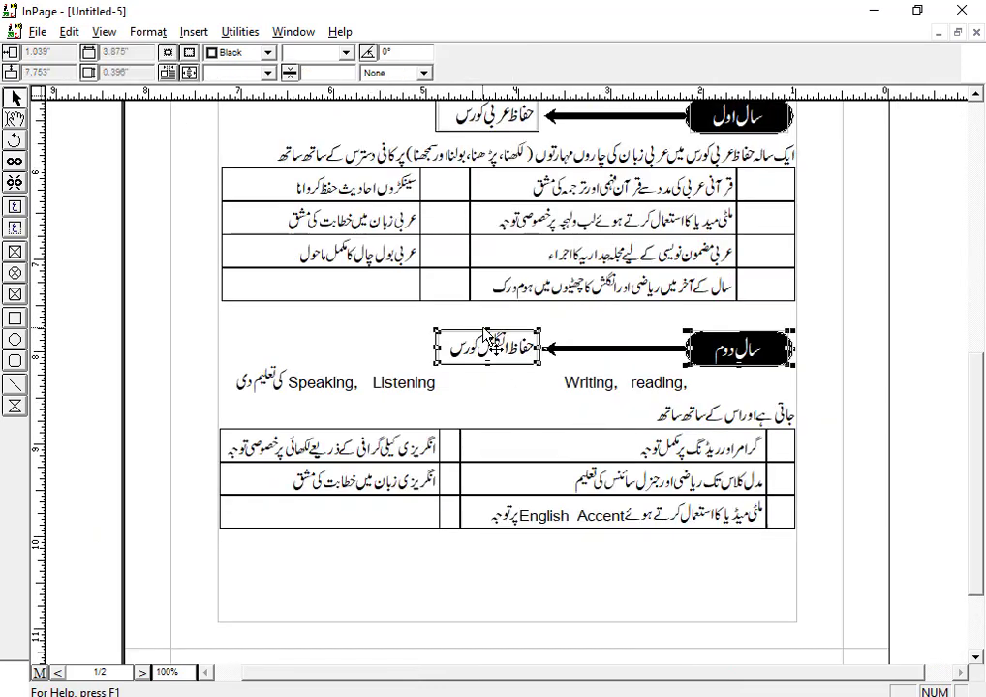
{"action": "left_click_drag", "start_coordinate": [488, 340], "coordinate": [487, 339]}
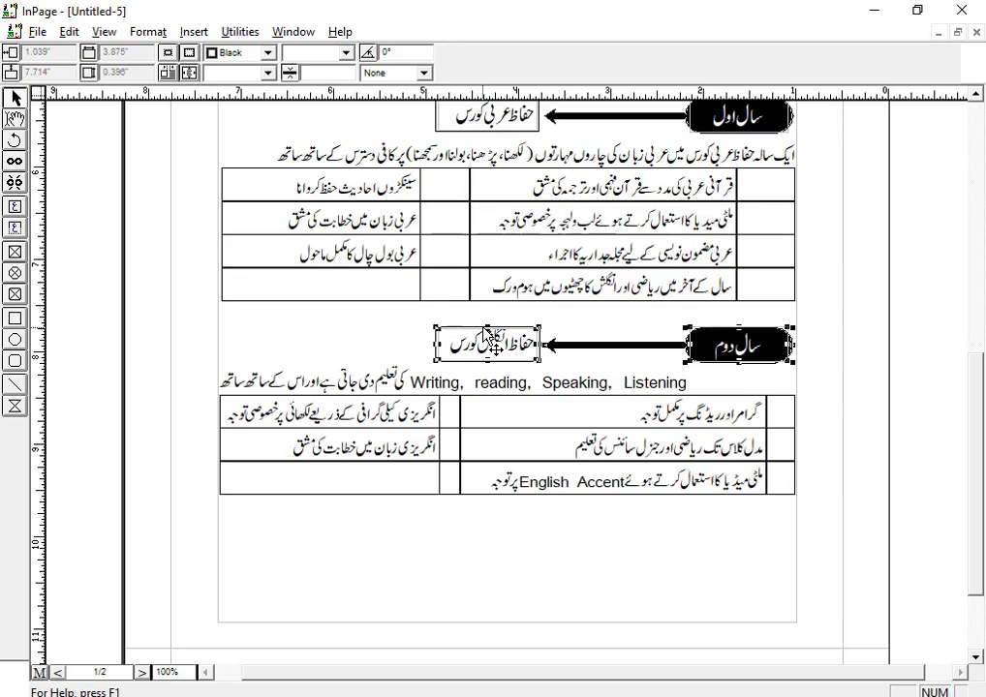
Add the line دوسری تعلیمی سال میں انگریزی زبان کی چاروں مہارتوں above the Listening, Speaking, reading, Writing text
{"action": "left_click", "coordinate": [811, 356]}
{"action": "left_click", "coordinate": [790, 355]}
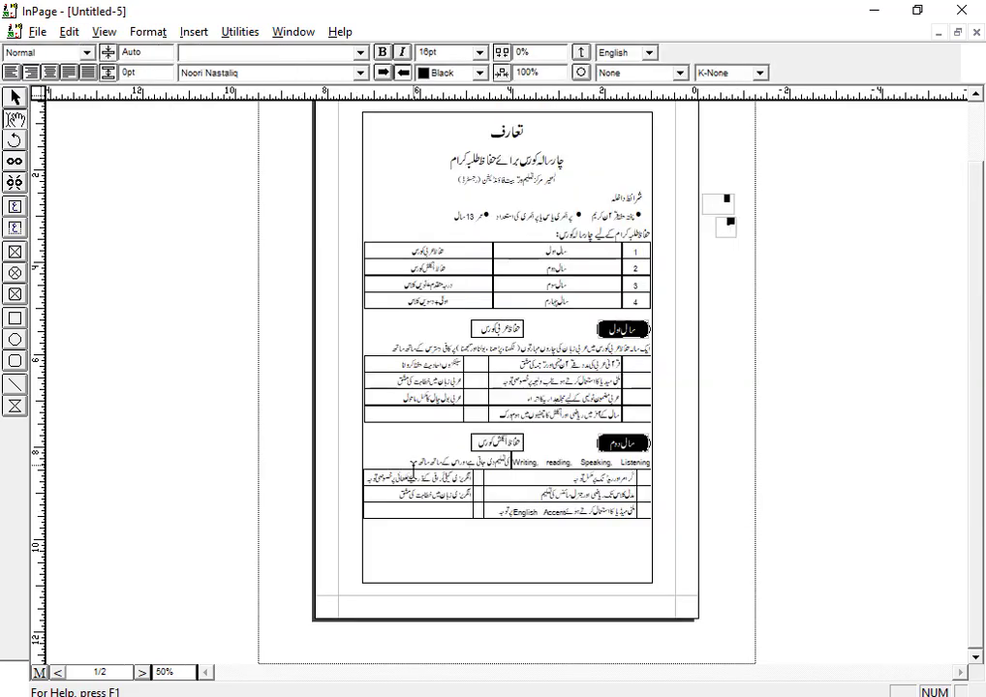
{"action": "key", "text": "Return"}
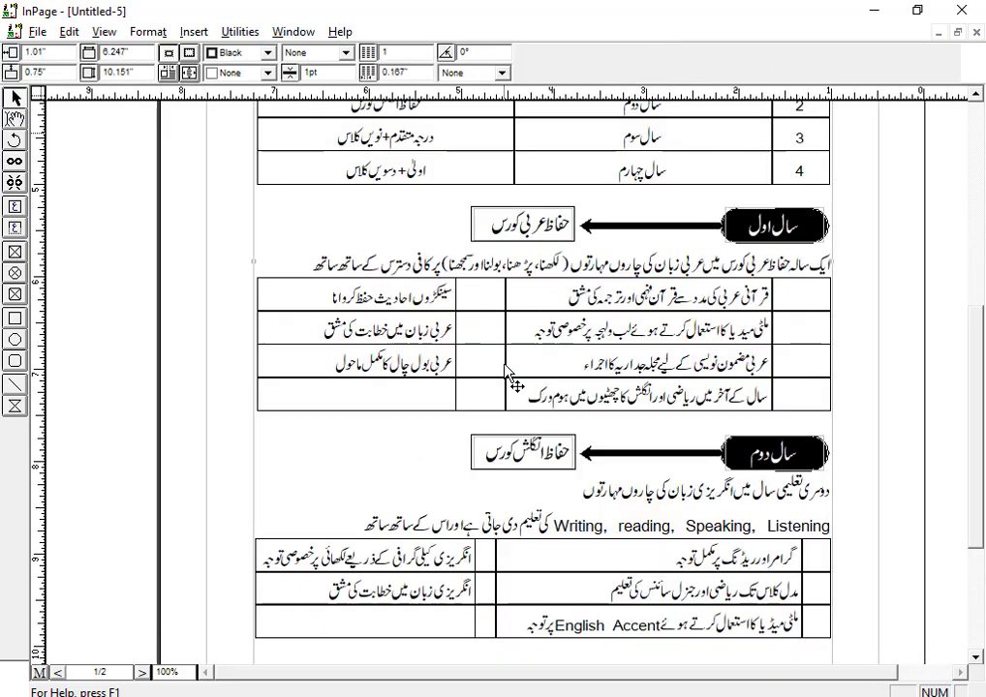
Set the border style of the whole Arabic course table under the سال اول heading to None
{"action": "scroll", "coordinate": [580, 350], "scroll_direction": "up", "scroll_amount": 1}
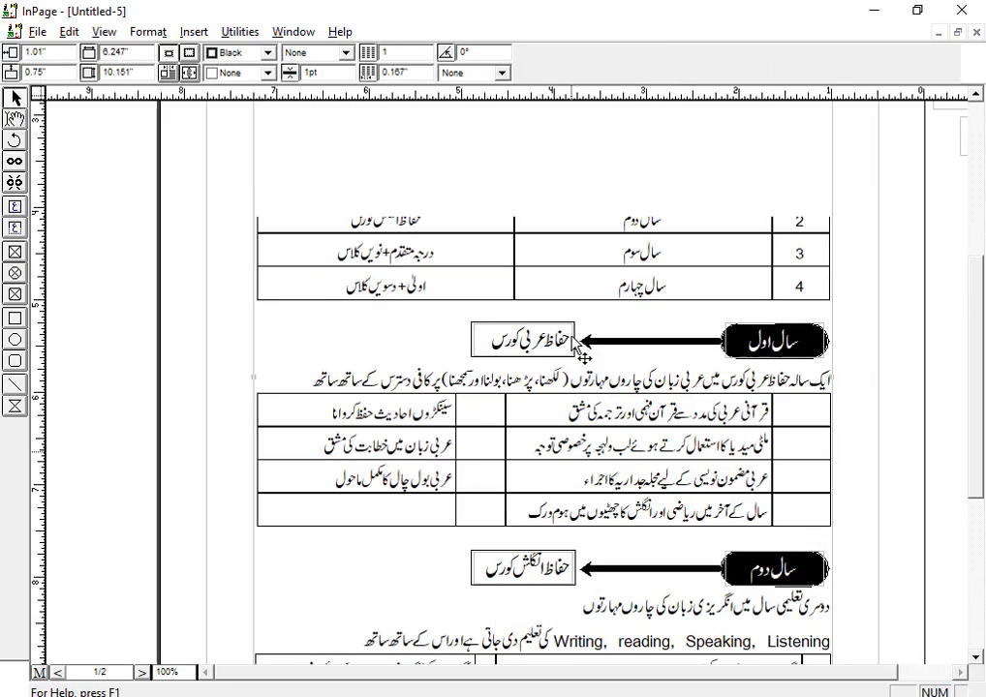
{"action": "left_click", "coordinate": [16, 119]}
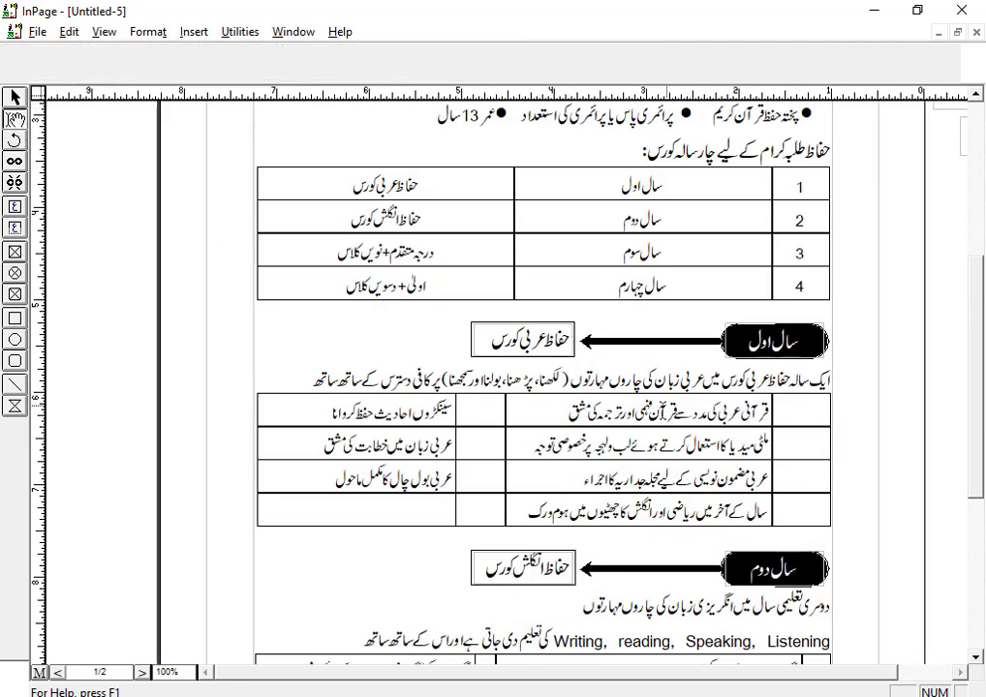
{"action": "left_click", "coordinate": [506, 329]}
{"action": "left_click_drag", "start_coordinate": [781, 412], "coordinate": [359, 501]}
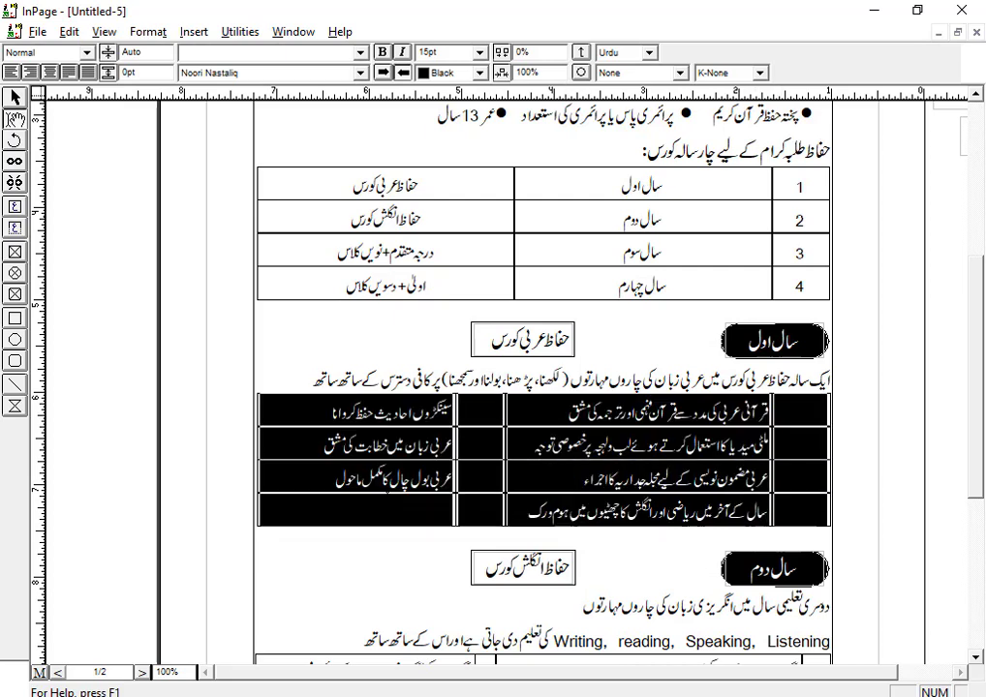
{"action": "right_click", "coordinate": [358, 502]}
{"action": "left_click", "coordinate": [420, 467]}
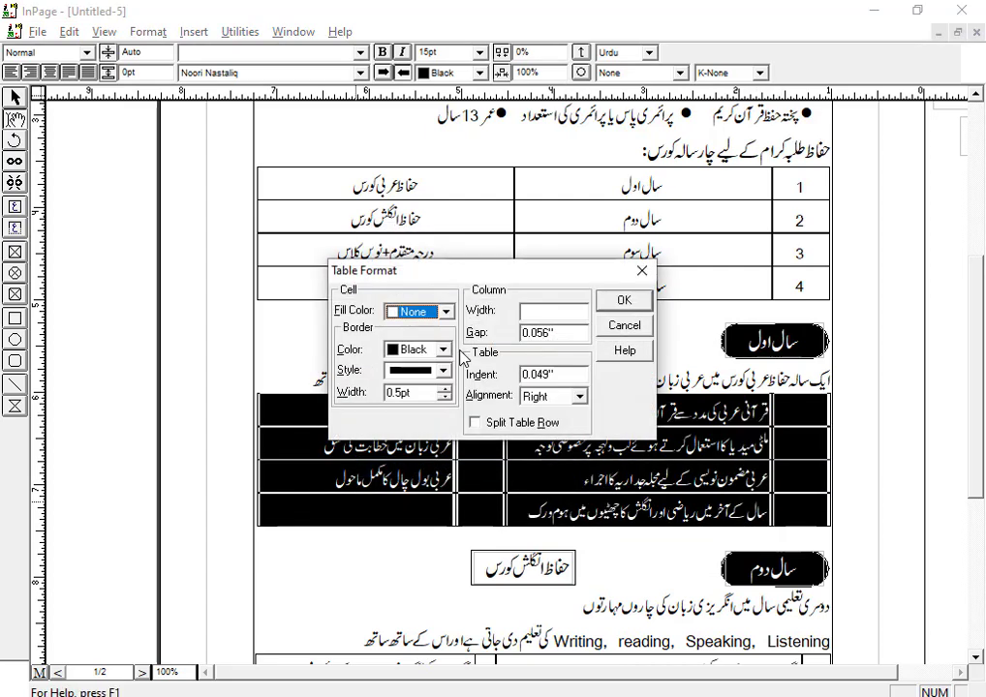
{"action": "left_click", "coordinate": [443, 371]}
{"action": "left_click", "coordinate": [407, 388]}
{"action": "left_click", "coordinate": [620, 299]}
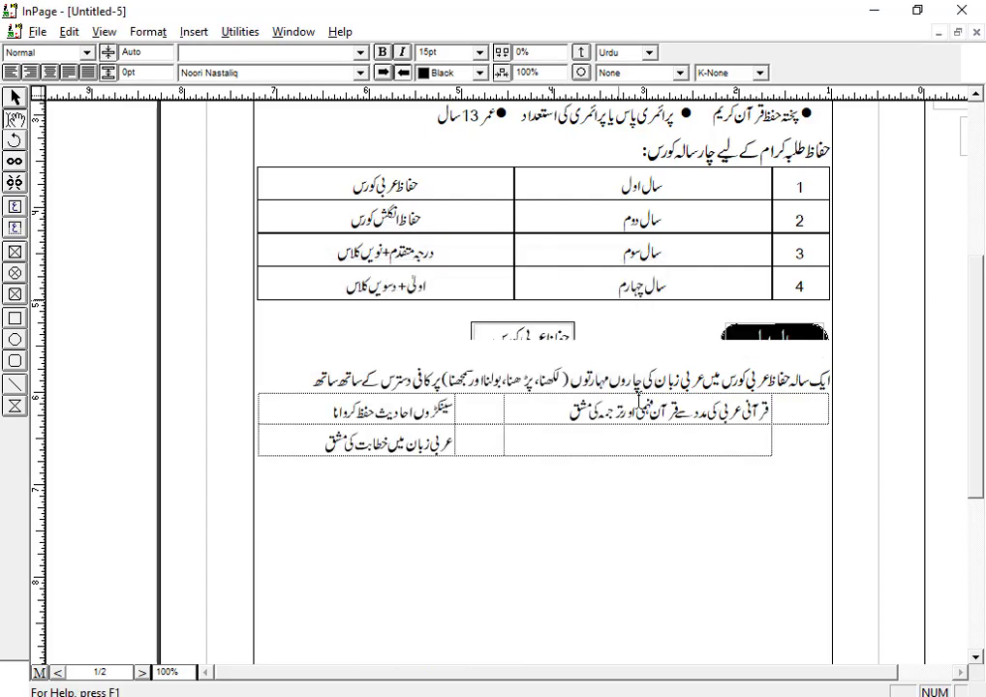
Set the line spacing of the blank line beside the سال دوم heading to 20pt
{"action": "scroll", "coordinate": [758, 418], "scroll_direction": "down", "scroll_amount": 3}
{"action": "scroll", "coordinate": [759, 418], "scroll_direction": "down", "scroll_amount": 3}
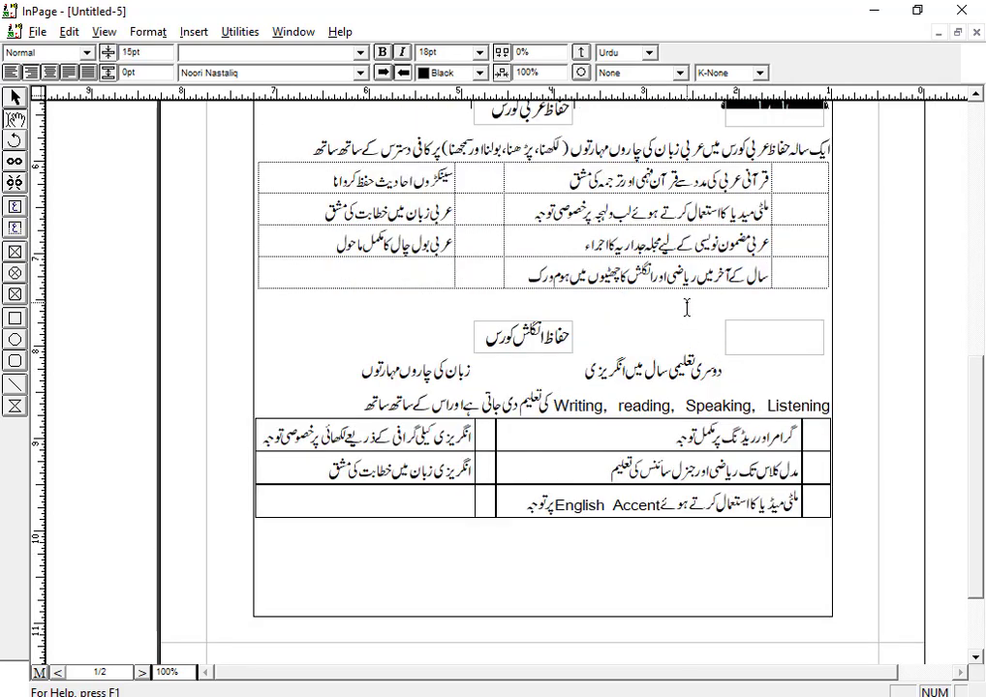
{"action": "key", "text": "Up"}
{"action": "type", "text": "20"}
{"action": "key", "text": "Return"}
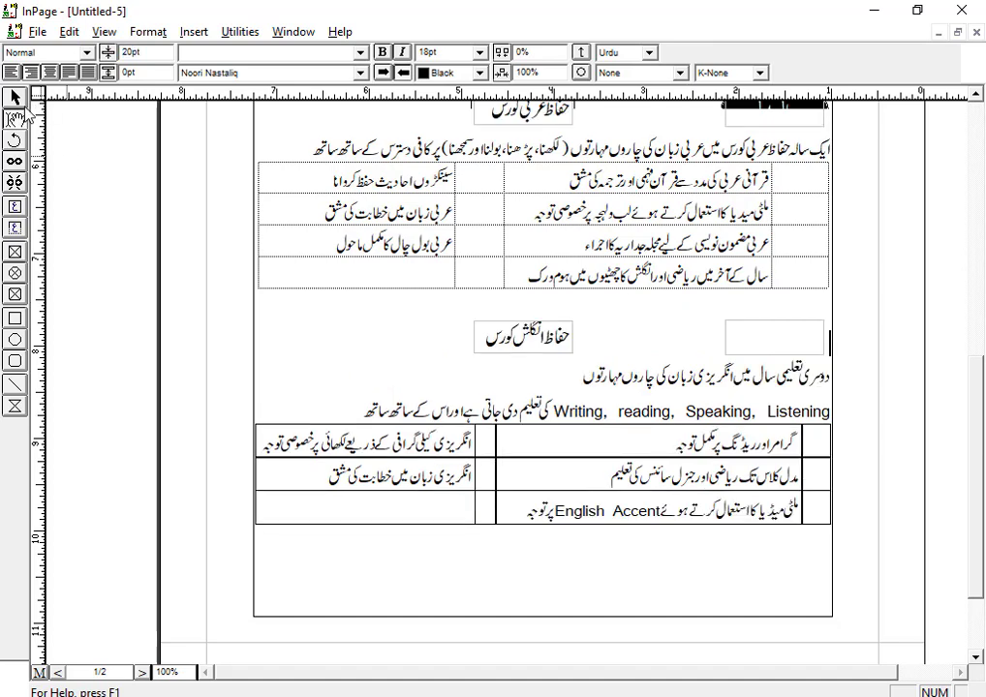
Set the border style of the whole English course table under the سال دوم heading to None
{"action": "left_click_drag", "start_coordinate": [815, 440], "coordinate": [431, 510]}
{"action": "right_click", "coordinate": [431, 510]}
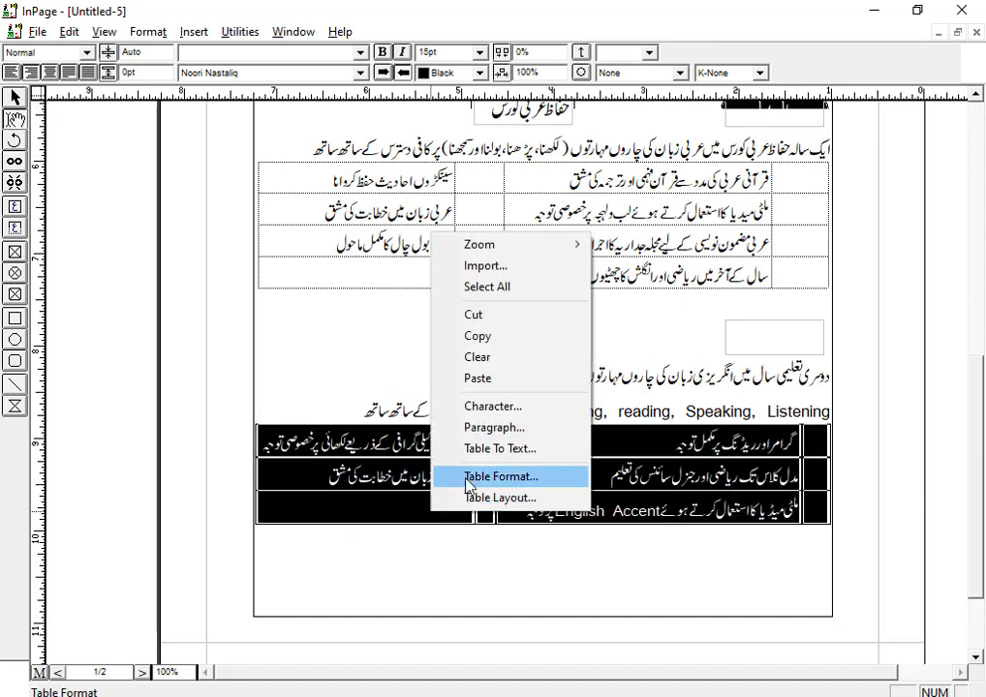
{"action": "left_click", "coordinate": [468, 477]}
{"action": "left_click", "coordinate": [419, 390]}
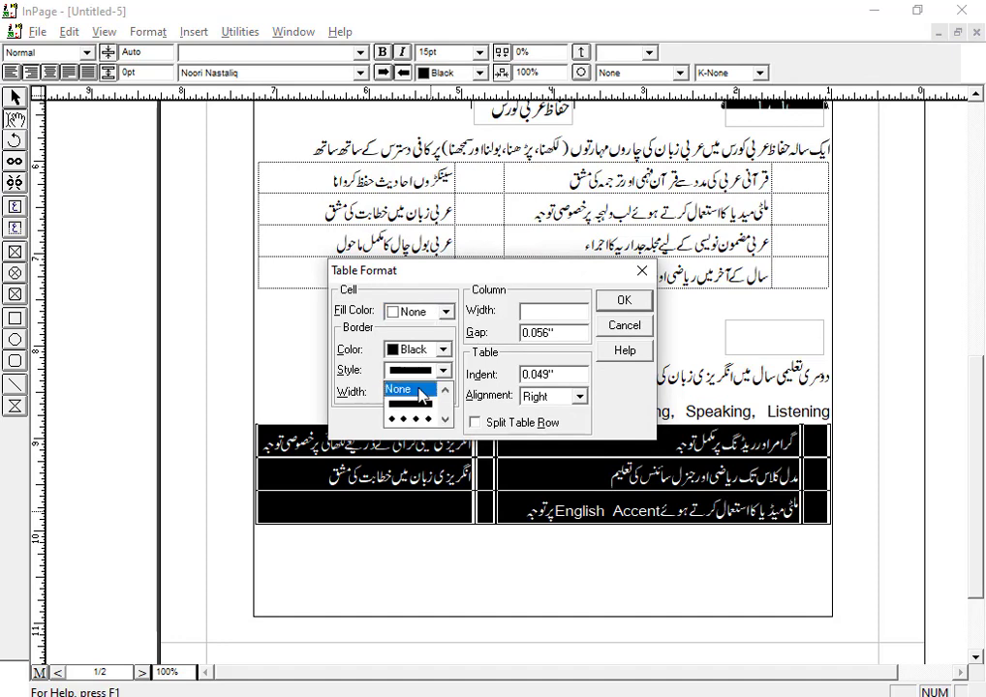
{"action": "left_click", "coordinate": [419, 390]}
{"action": "left_click", "coordinate": [624, 300]}
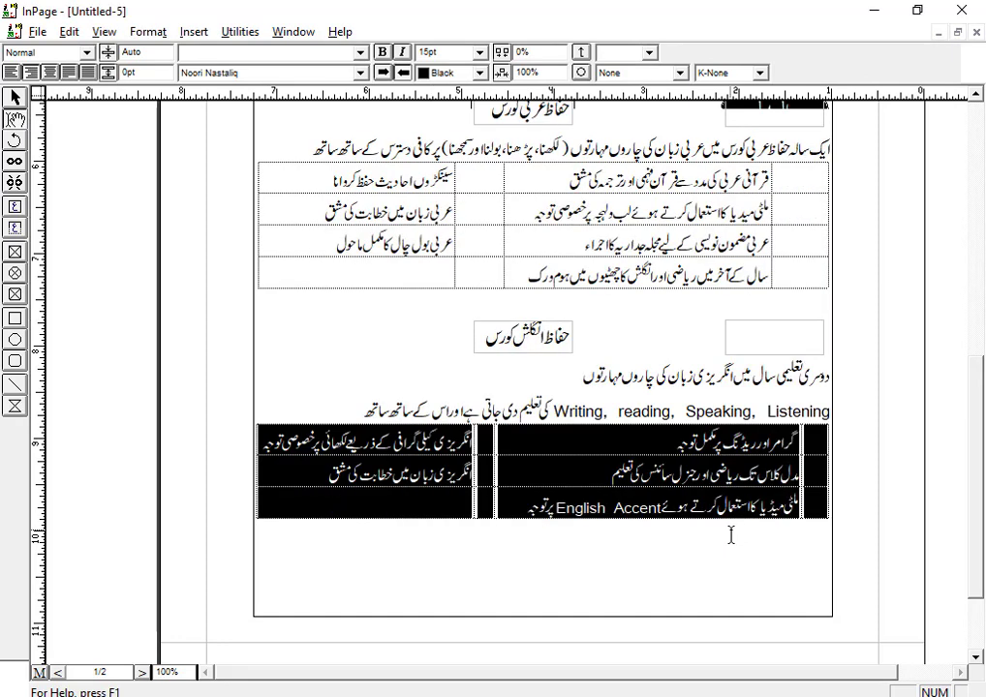
Examine the borderless course tables and the spacing of their year headings on the page
{"action": "left_click", "coordinate": [17, 99]}
{"action": "scroll", "coordinate": [522, 386], "scroll_direction": "up", "scroll_amount": 2}
{"action": "scroll", "coordinate": [522, 386], "scroll_direction": "down", "scroll_amount": 1}
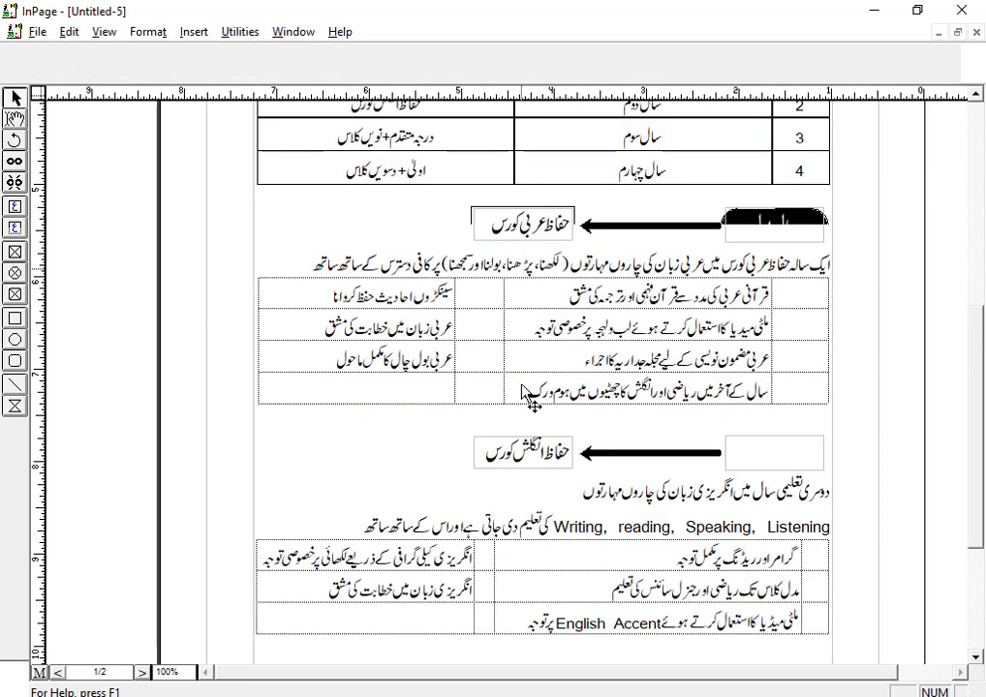
{"action": "key", "text": "ctrl+2"}
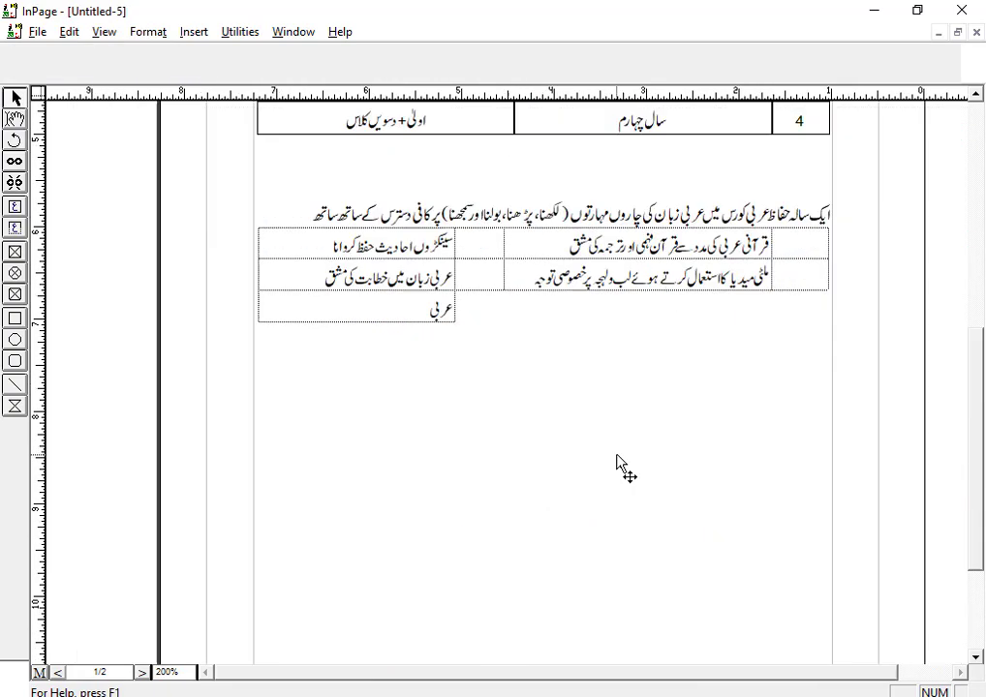
{"action": "key", "text": "ctrl+1"}
{"action": "scroll", "coordinate": [639, 434], "scroll_direction": "up", "scroll_amount": 5}
{"action": "scroll", "coordinate": [514, 393], "scroll_direction": "down", "scroll_amount": 2}
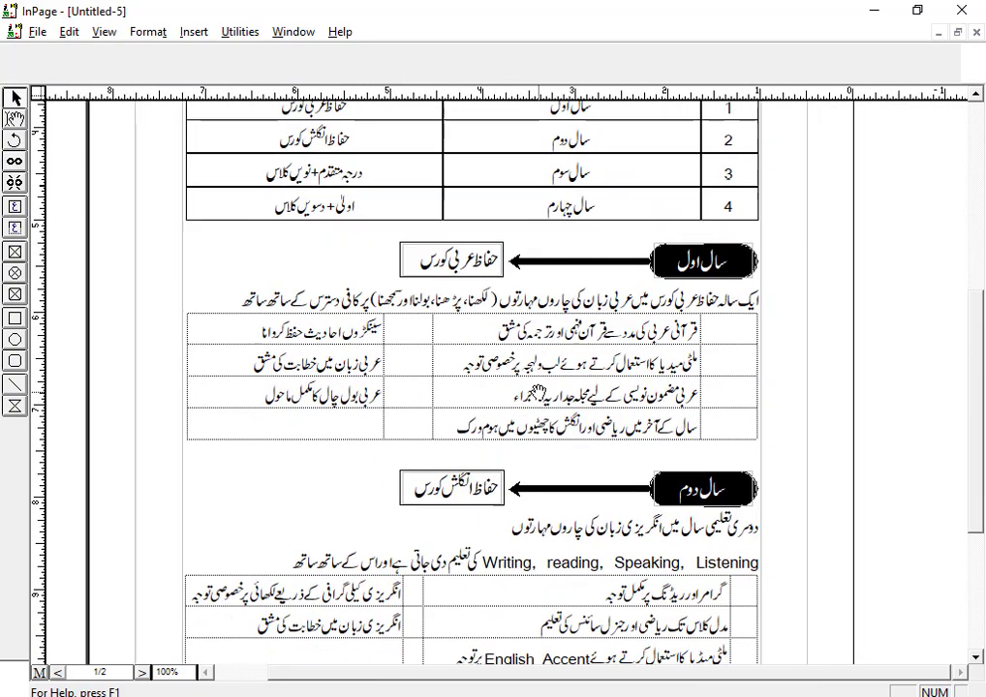
{"action": "scroll", "coordinate": [535, 394], "scroll_direction": "down", "scroll_amount": 2}
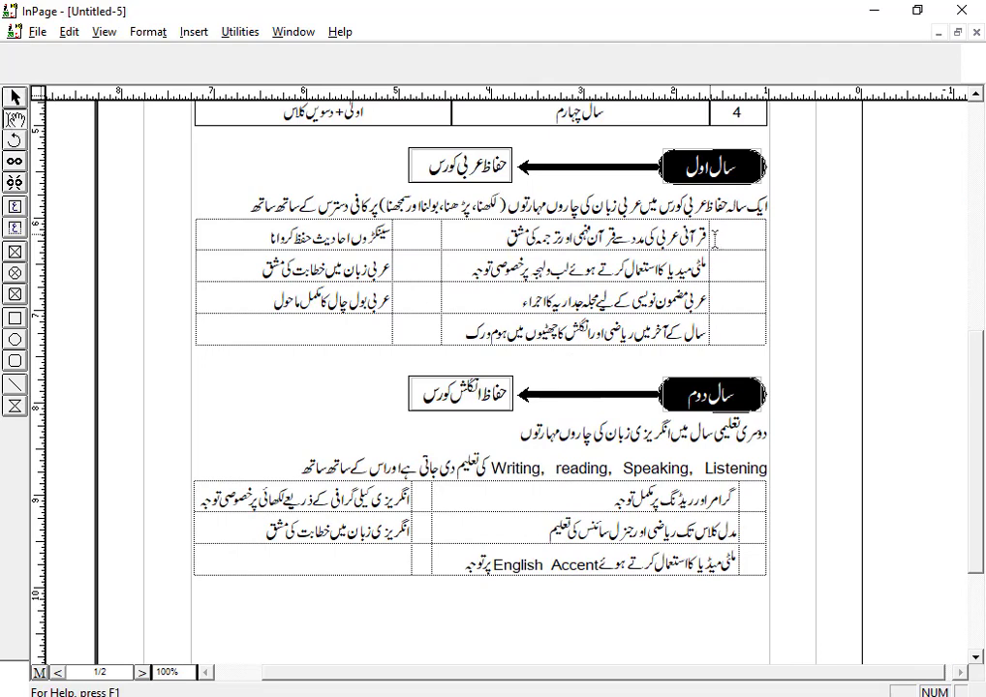
Open the Symbols document and copy the outlined star from its row of symbols
{"action": "left_click", "coordinate": [714, 235]}
{"action": "scroll", "coordinate": [722, 284], "scroll_direction": "up", "scroll_amount": 5}
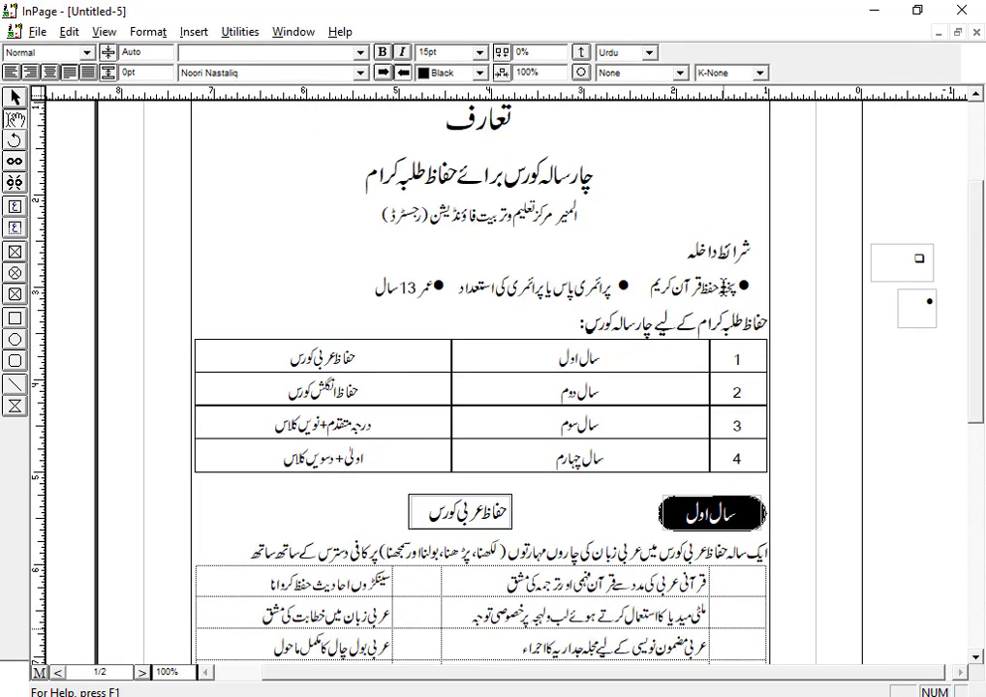
{"action": "scroll", "coordinate": [605, 275], "scroll_direction": "down", "scroll_amount": 2}
{"action": "left_click", "coordinate": [240, 31]}
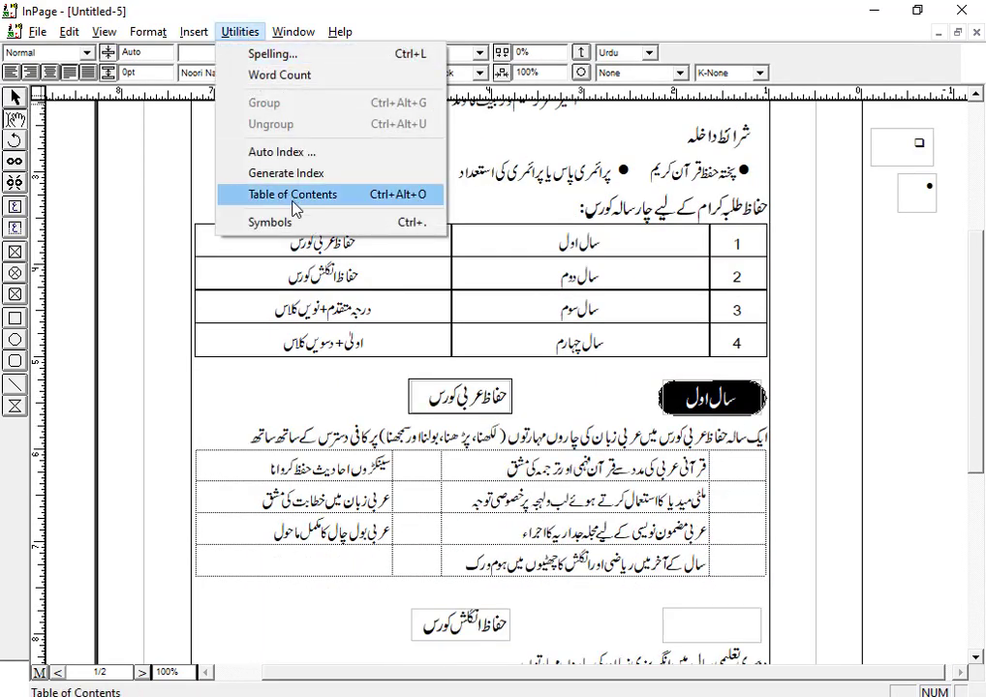
{"action": "left_click", "coordinate": [270, 222]}
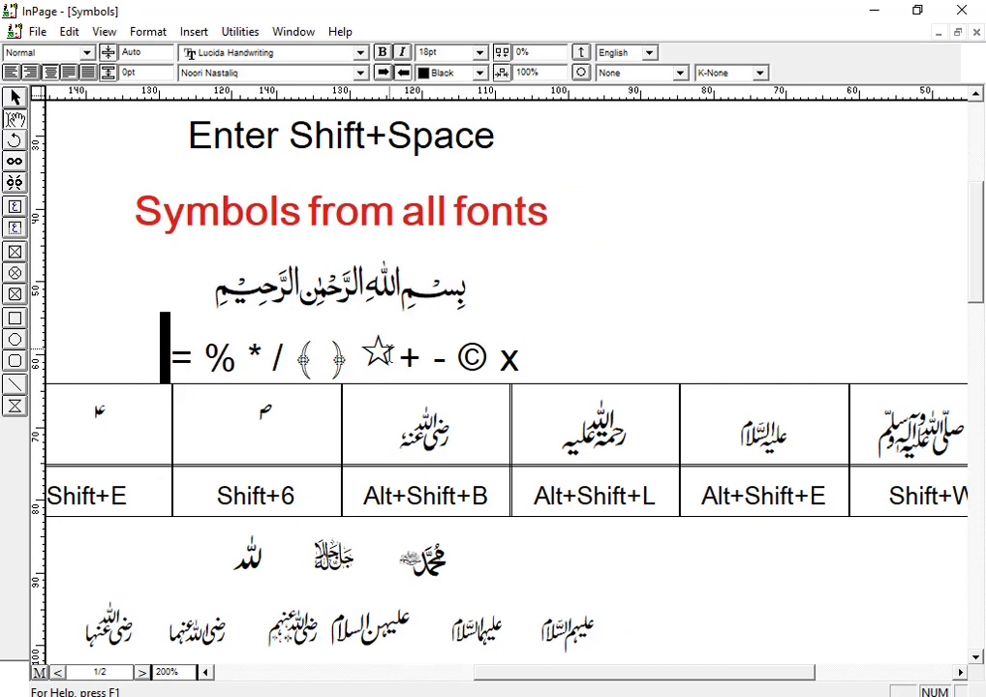
{"action": "double_click", "coordinate": [380, 354]}
{"action": "key", "text": "ctrl+c"}
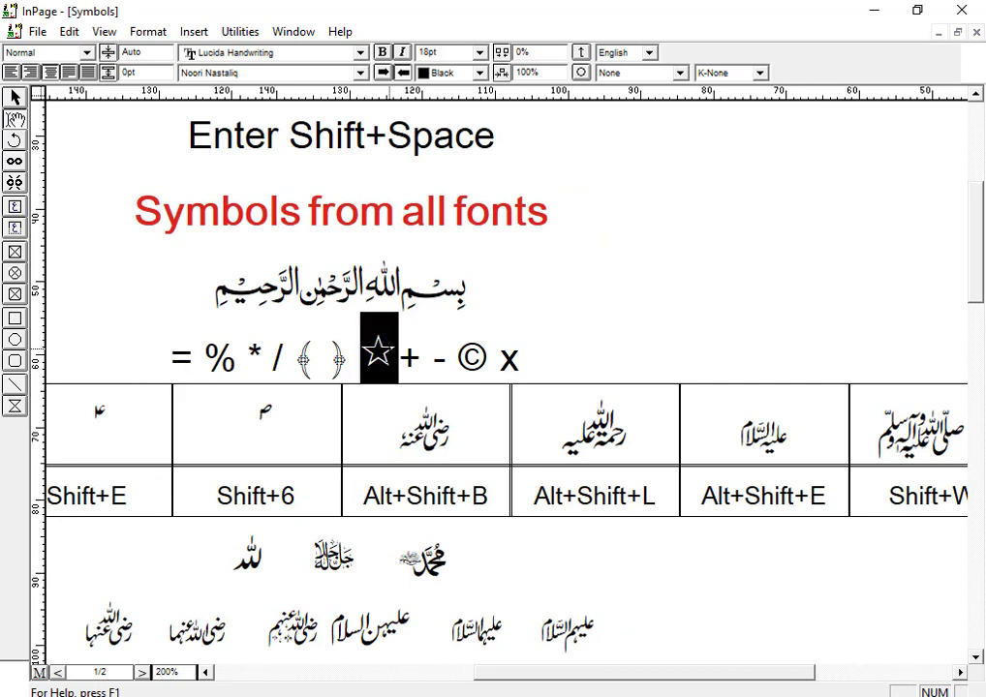
Switch to the taaruf 02 document, paste the star into the Arabic table's first bullet cell and size it 16pt
{"action": "key", "text": "ctrl+Tab"}
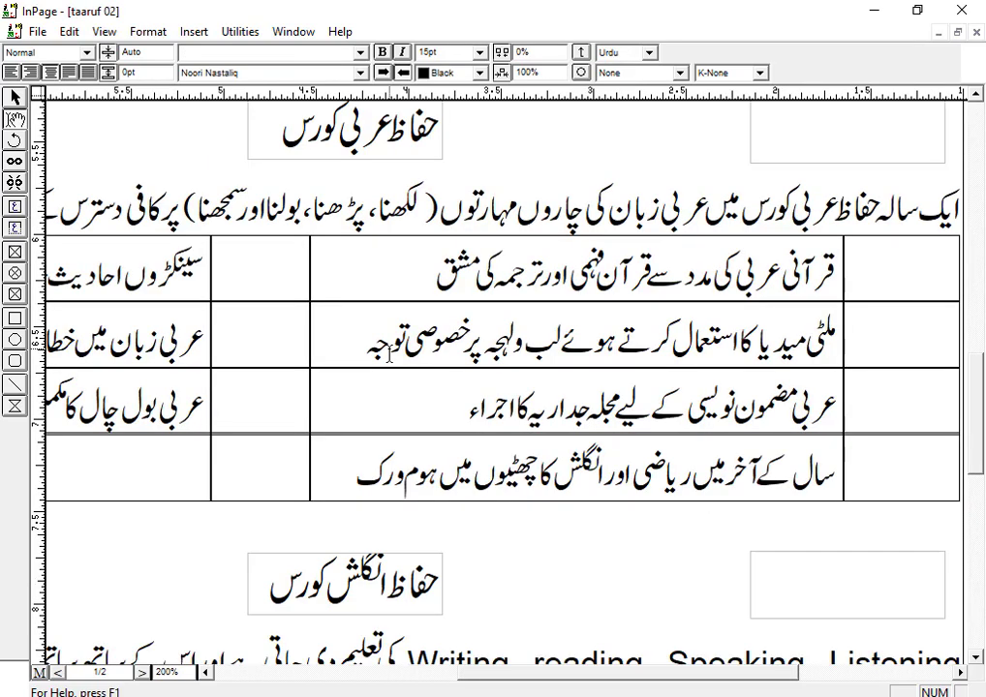
{"action": "key", "text": "ctrl+v"}
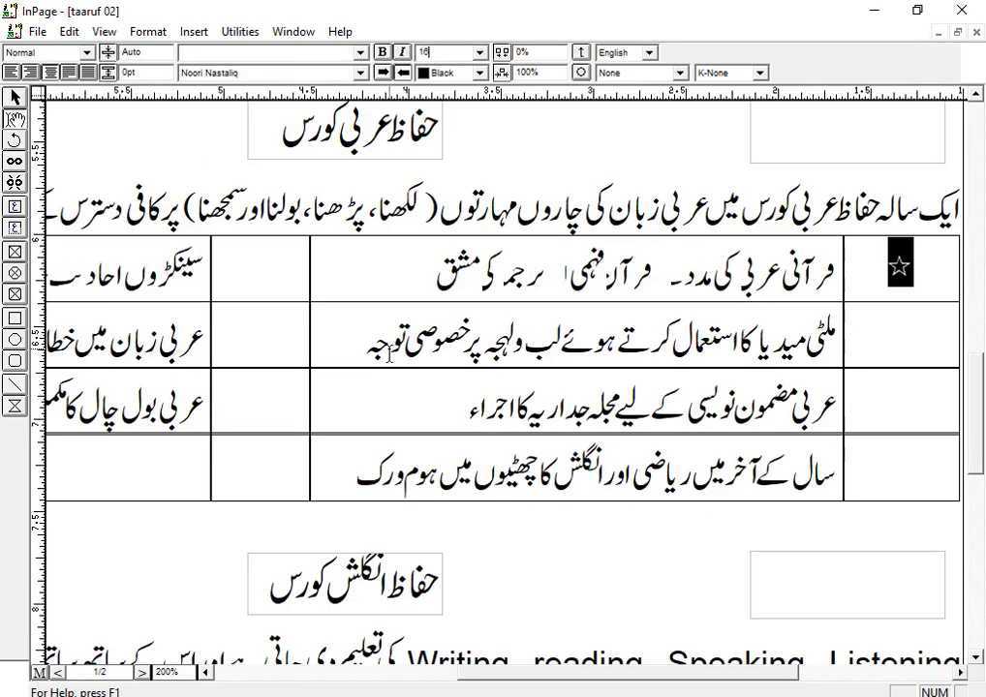
{"action": "key", "text": "Return"}
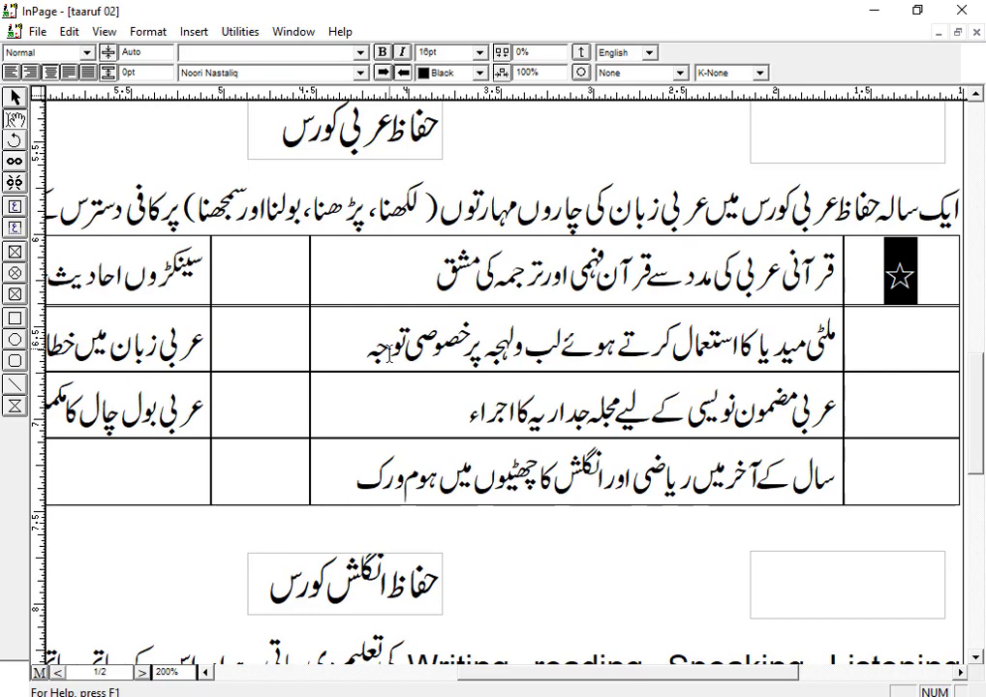
Paste the star into the remaining three cells of the Arabic table's first bullet column
{"action": "key", "text": "ctrl+1"}
{"action": "key", "text": "Left"}
{"action": "key", "text": "Down"}
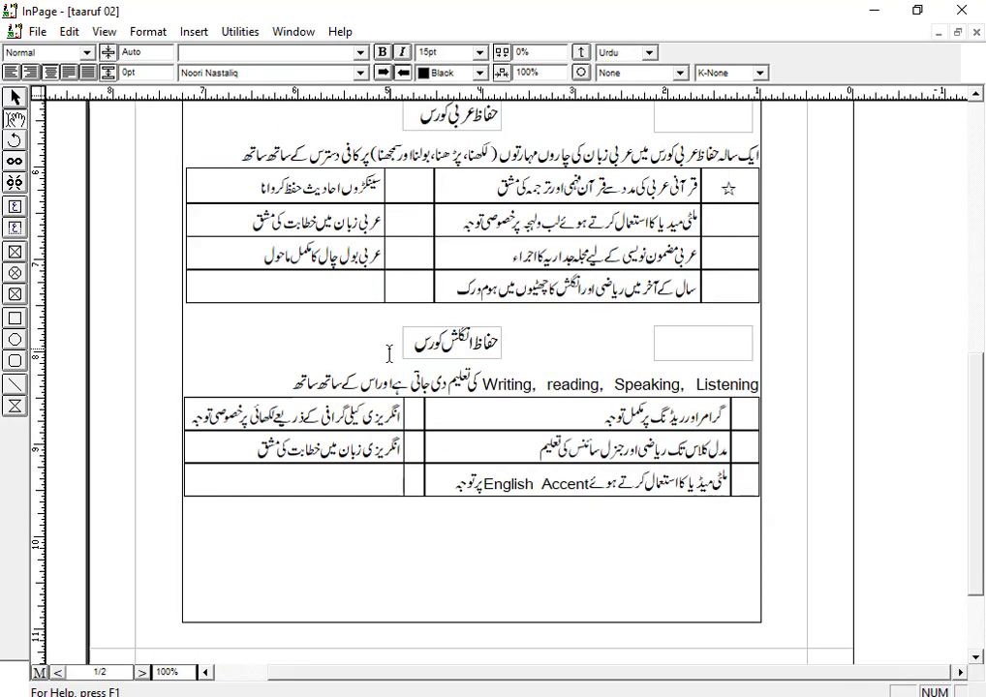
{"action": "key", "text": "ctrl+v"}
{"action": "key", "text": "Down"}
{"action": "key", "text": "ctrl+v"}
{"action": "key", "text": "Down"}
{"action": "key", "text": "ctrl+v"}
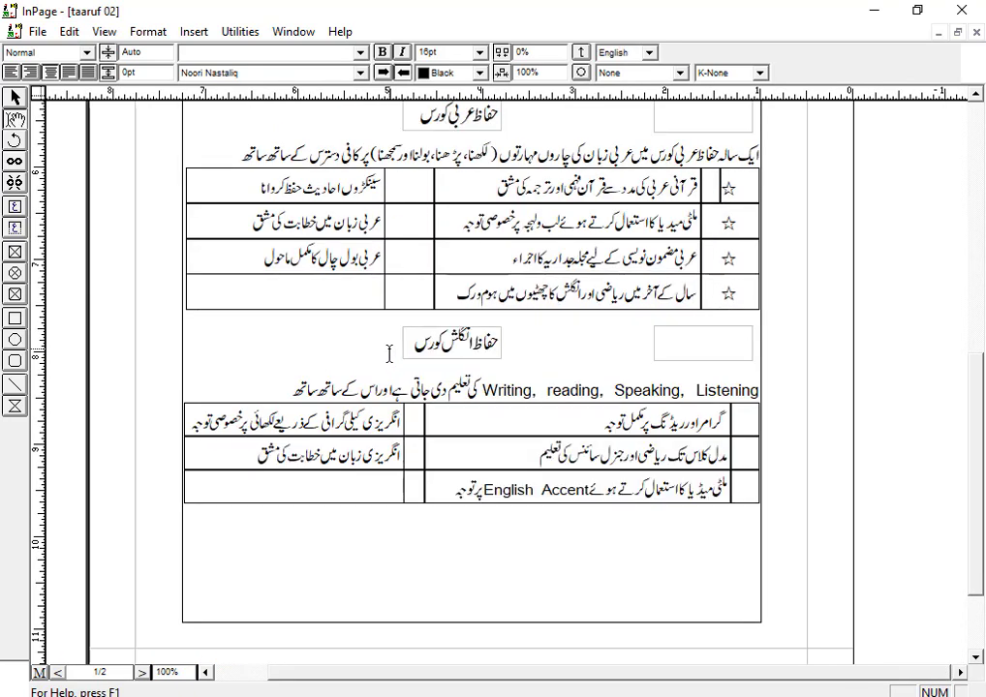
Fill all four cells of the Arabic table's second bullet column with the star
{"action": "key", "text": "Up"}
{"action": "key", "text": "Up"}
{"action": "key", "text": "Up"}
{"action": "key", "text": "Left"}
{"action": "key", "text": "Left"}
{"action": "key", "text": "ctrl+v"}
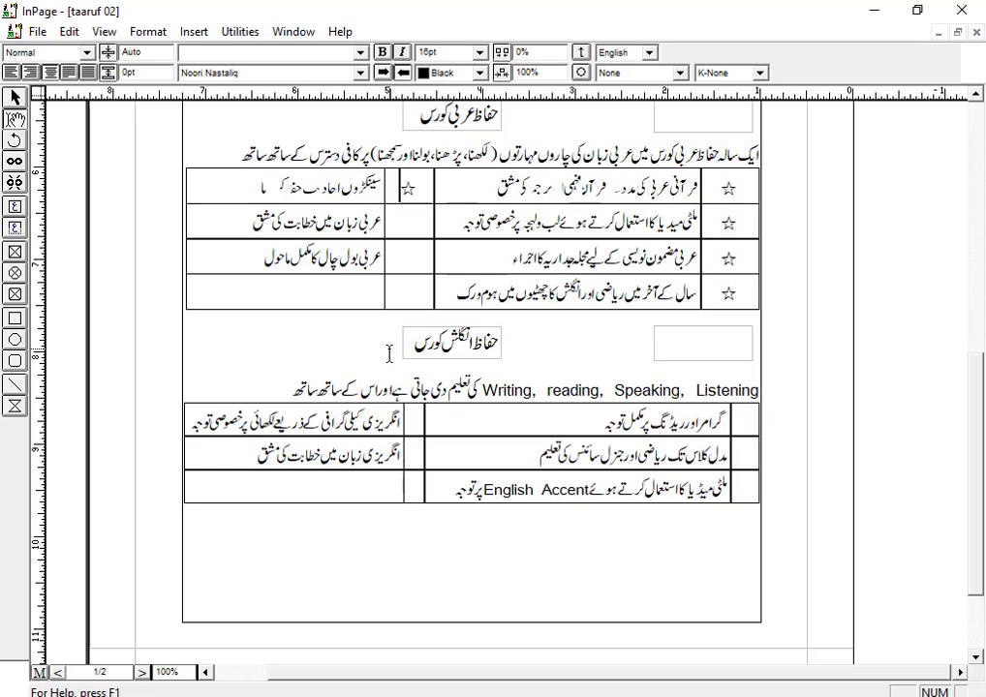
{"action": "key", "text": "Down"}
{"action": "key", "text": "ctrl+v"}
{"action": "key", "text": "Down"}
{"action": "key", "text": "ctrl+v"}
{"action": "key", "text": "Down"}
{"action": "key", "text": "ctrl+v"}
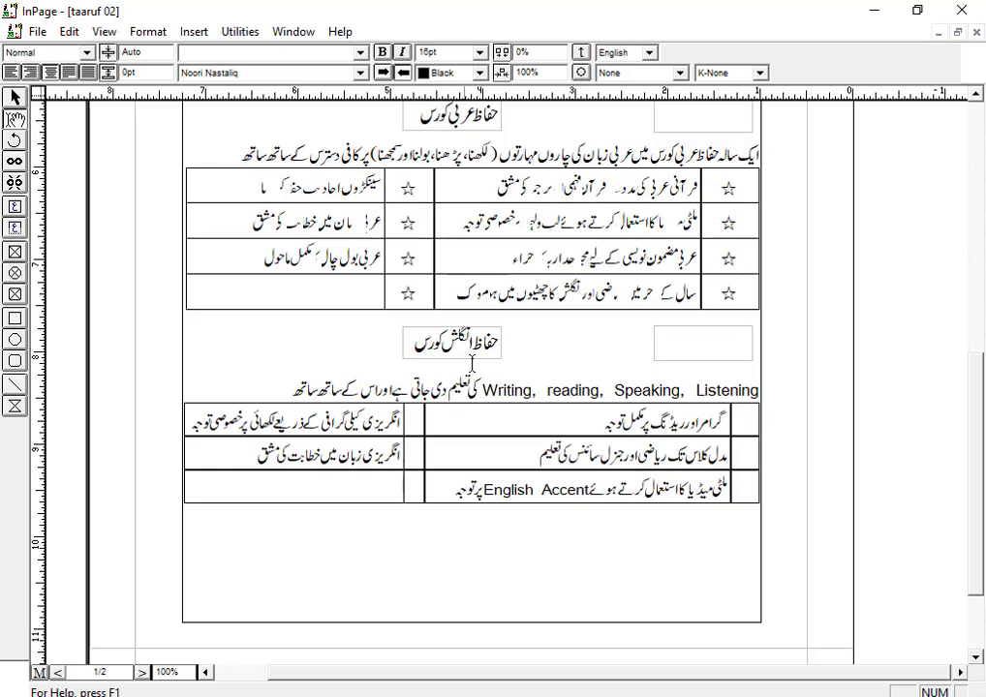
Set the border style of the star-bulleted Arabic course table to None
{"action": "left_click_drag", "start_coordinate": [729, 193], "coordinate": [329, 284]}
{"action": "right_click", "coordinate": [330, 284]}
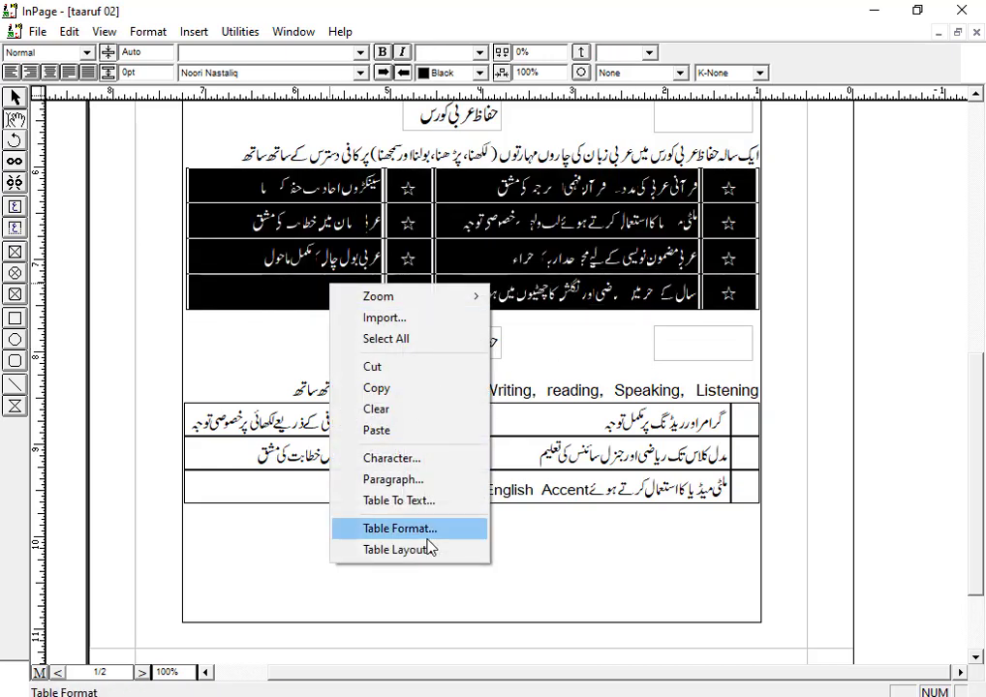
{"action": "left_click", "coordinate": [407, 529]}
{"action": "left_click", "coordinate": [412, 370]}
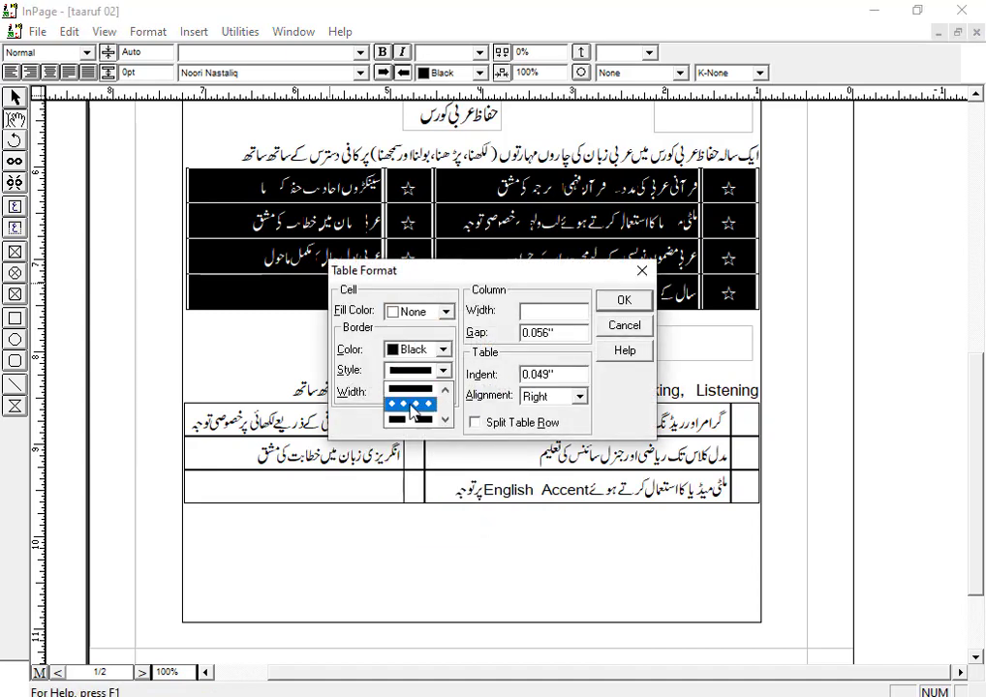
{"action": "scroll", "coordinate": [412, 412], "scroll_direction": "up", "scroll_amount": 1}
{"action": "left_click", "coordinate": [406, 395]}
{"action": "left_click", "coordinate": [624, 299]}
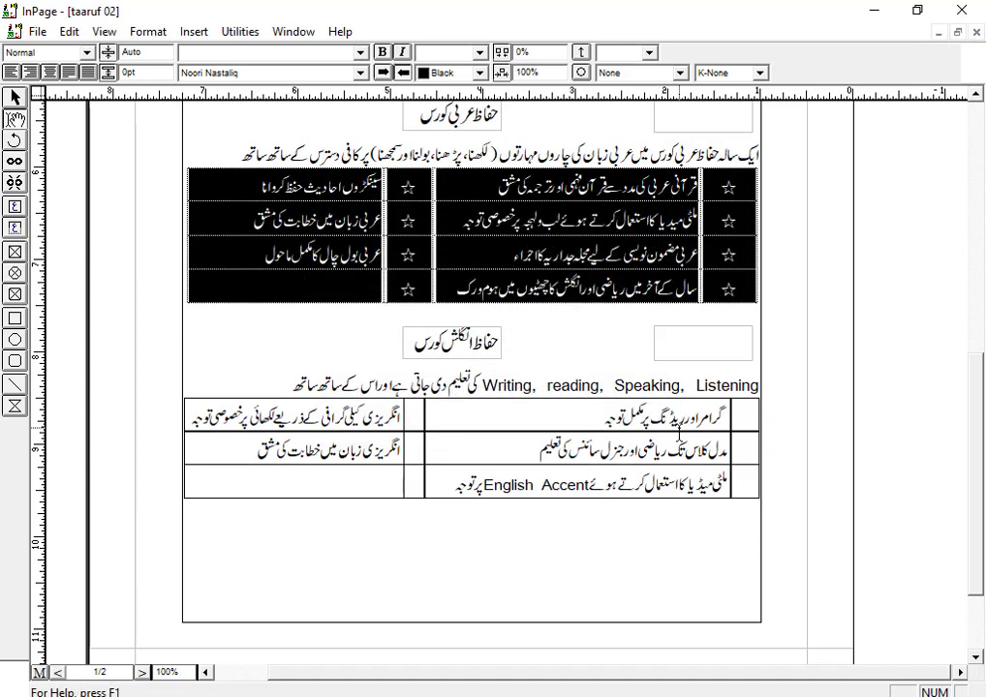
Nudge the سال دوم heading group up to a vertical position of 7.659"
{"action": "left_click", "coordinate": [594, 351]}
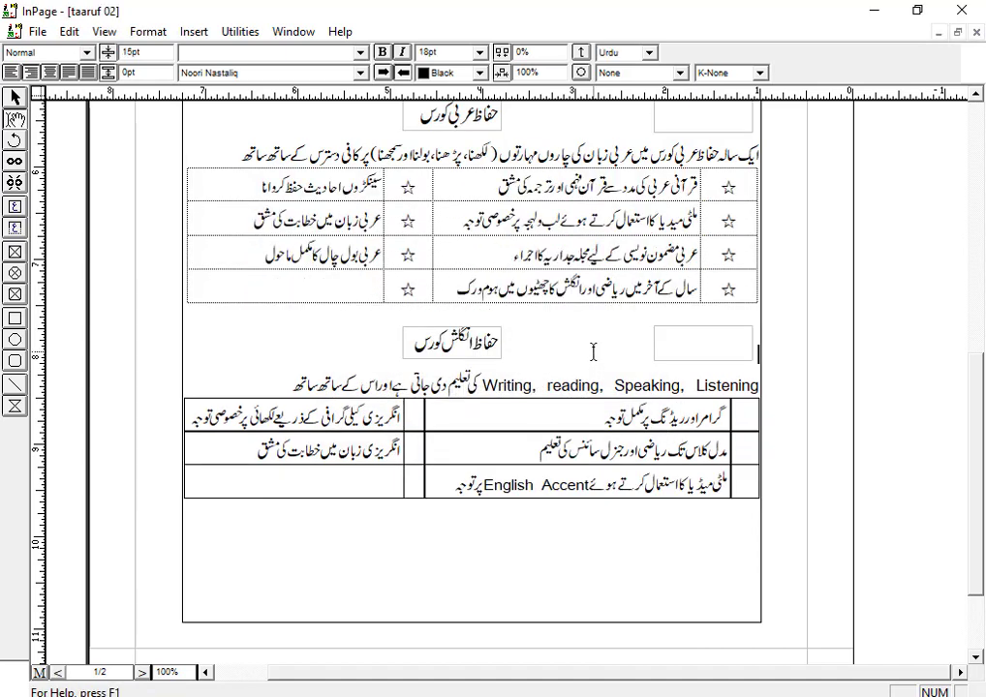
{"action": "left_click", "coordinate": [14, 97]}
{"action": "left_click", "coordinate": [416, 351]}
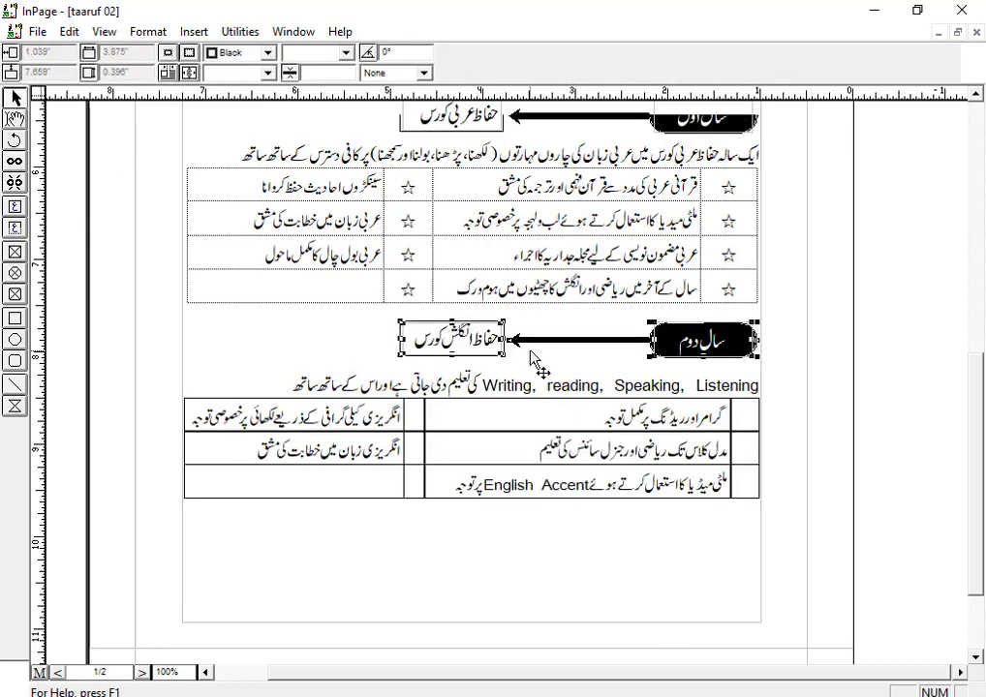
{"action": "left_click", "coordinate": [781, 467]}
Set the border style of the English course table in taaruf 02 to None
{"action": "left_click_drag", "start_coordinate": [728, 417], "coordinate": [348, 467]}
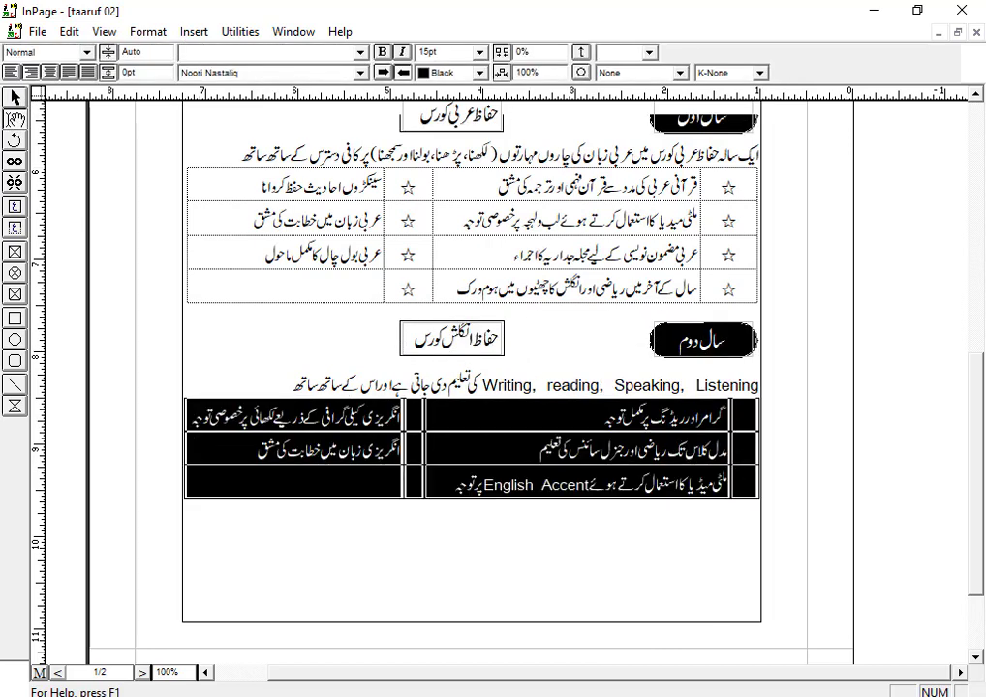
{"action": "right_click", "coordinate": [348, 467]}
{"action": "left_click", "coordinate": [402, 436]}
{"action": "left_click", "coordinate": [406, 378]}
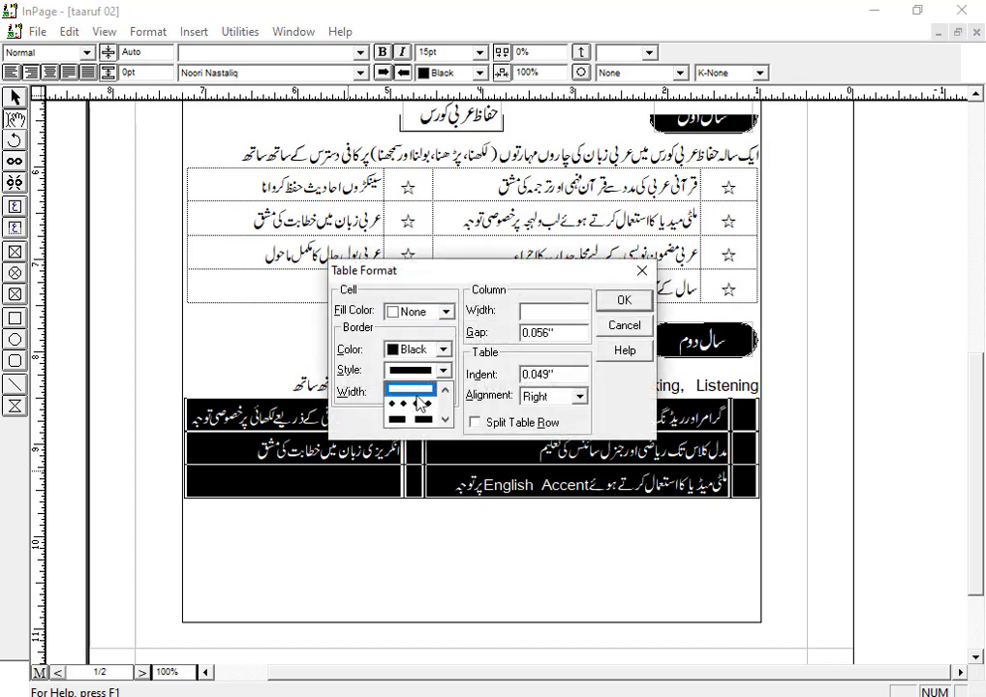
{"action": "left_click", "coordinate": [407, 390]}
{"action": "left_click", "coordinate": [624, 300]}
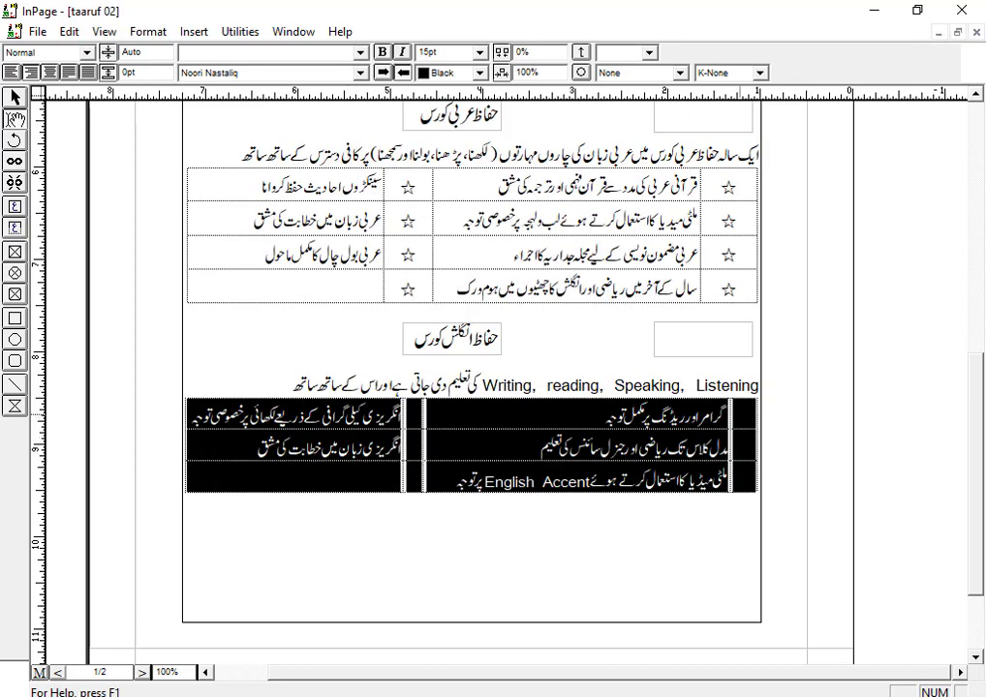
Center-align the three empty cells of the English table's first bullet column
{"action": "left_click", "coordinate": [740, 419]}
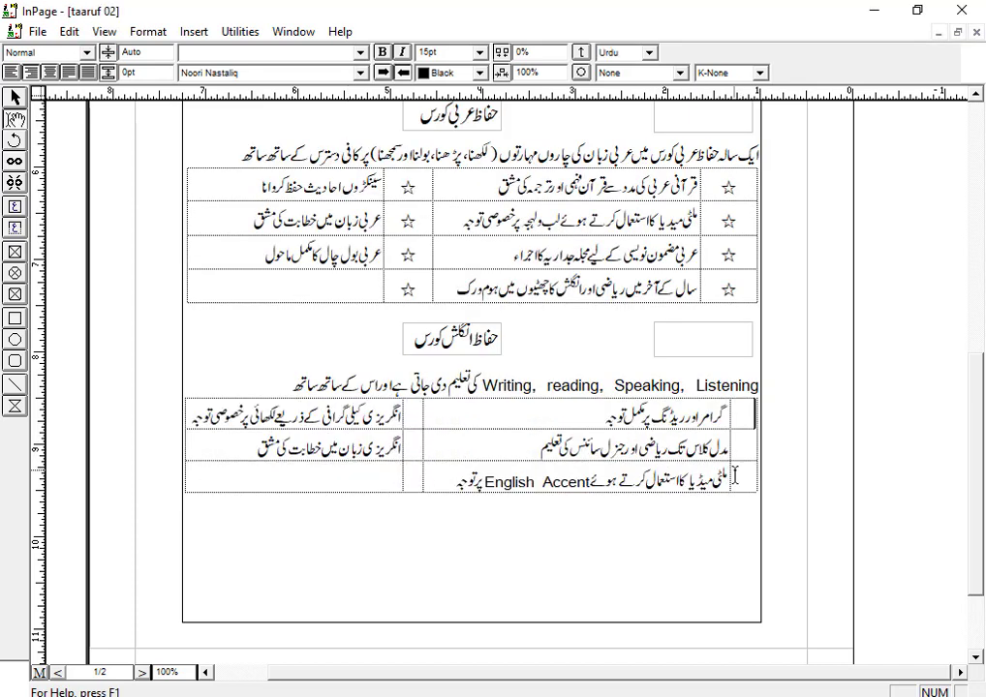
{"action": "left_click_drag", "start_coordinate": [732, 417], "coordinate": [743, 492]}
{"action": "left_click", "coordinate": [50, 73]}
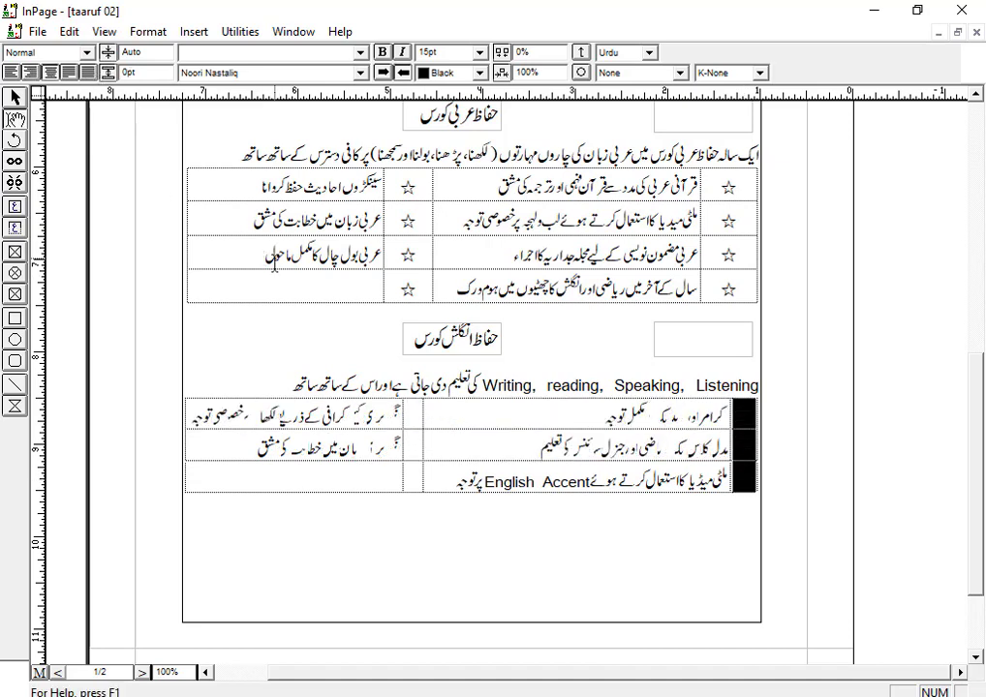
Center-align the English table's second bullet column and fill the three cells of its first bullet column with ☆
{"action": "left_click_drag", "start_coordinate": [412, 411], "coordinate": [418, 473]}
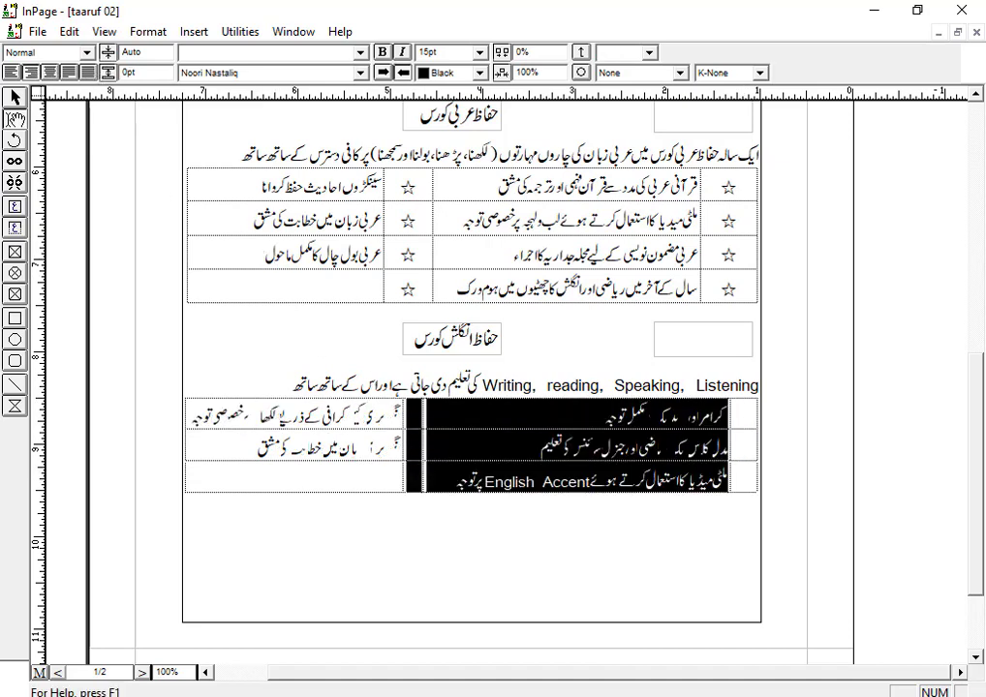
{"action": "left_click", "coordinate": [747, 414]}
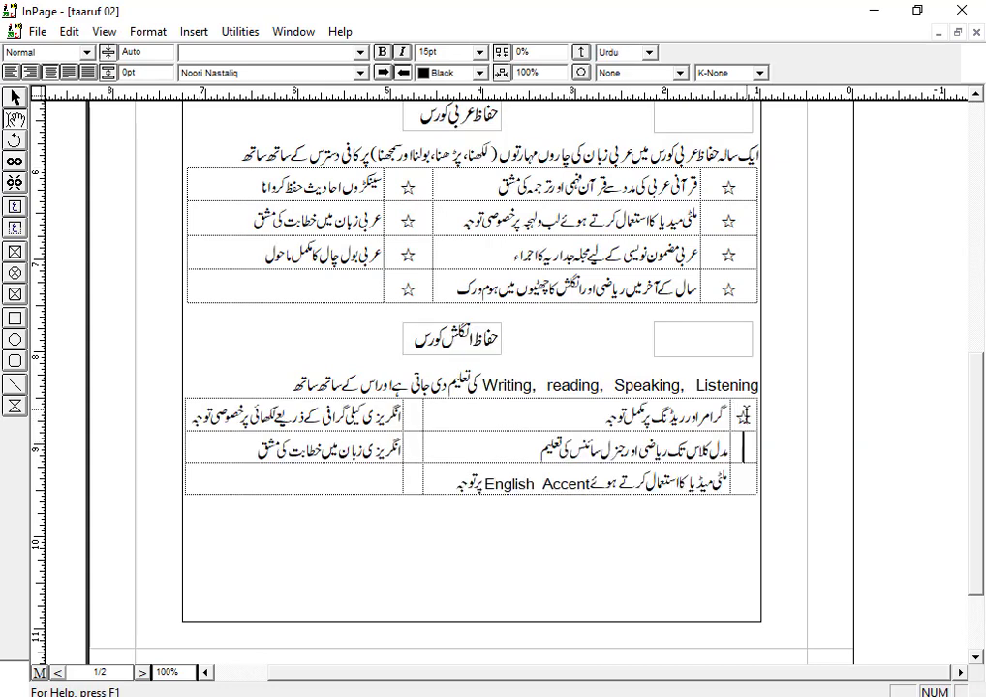
{"action": "type", "text": "☆"}
{"action": "key", "text": "Down"}
{"action": "type", "text": "☆"}
Put a ☆ in the first two cells of the English table's second bullet column, leaving the third cell empty
{"action": "key", "text": "Up"}
{"action": "key", "text": "Up"}
{"action": "key", "text": "Tab"}
{"action": "key", "text": "Tab"}
{"action": "key", "text": "Tab"}
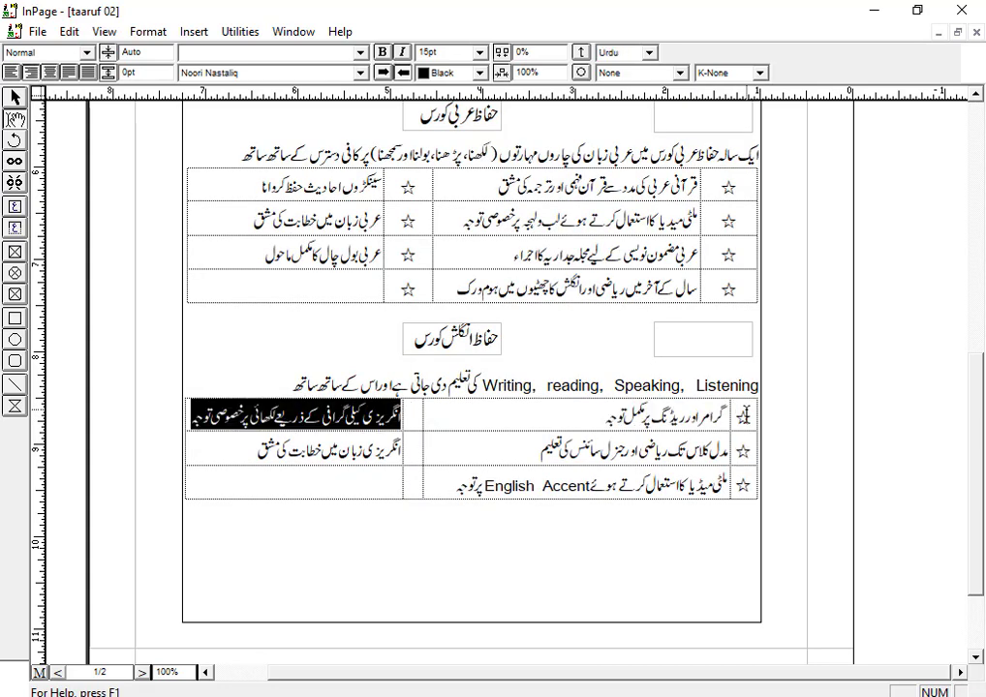
{"action": "key", "text": "shift+Tab"}
{"action": "type", "text": "☆"}
{"action": "key", "text": "Down"}
{"action": "type", "text": "☆"}
{"action": "key", "text": "Down"}
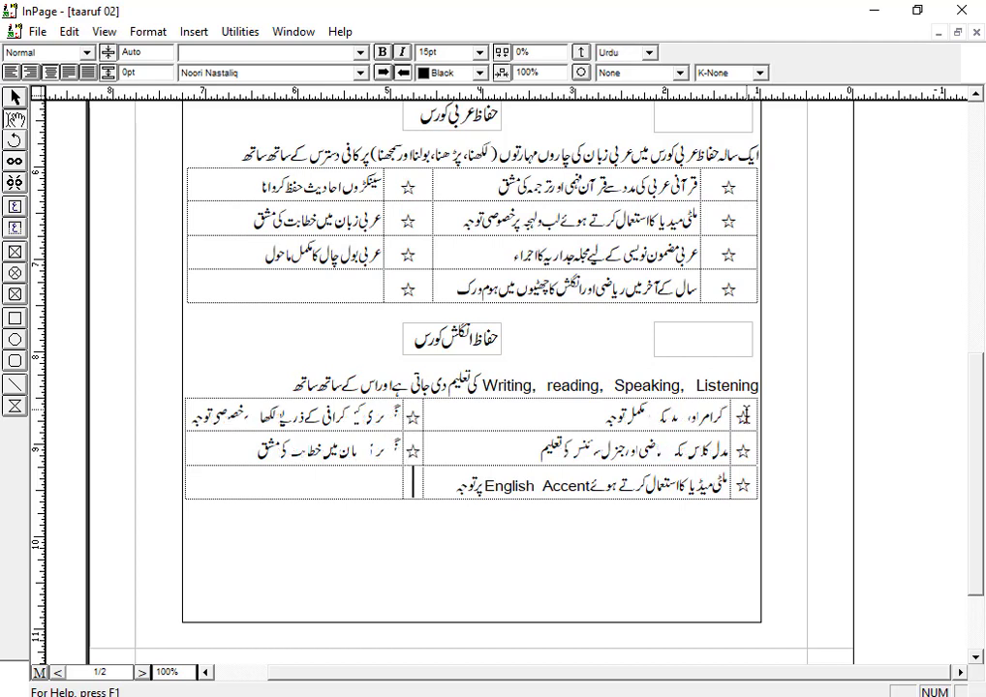
{"action": "key", "text": "BackSpace"}
{"action": "key", "text": "Down"}
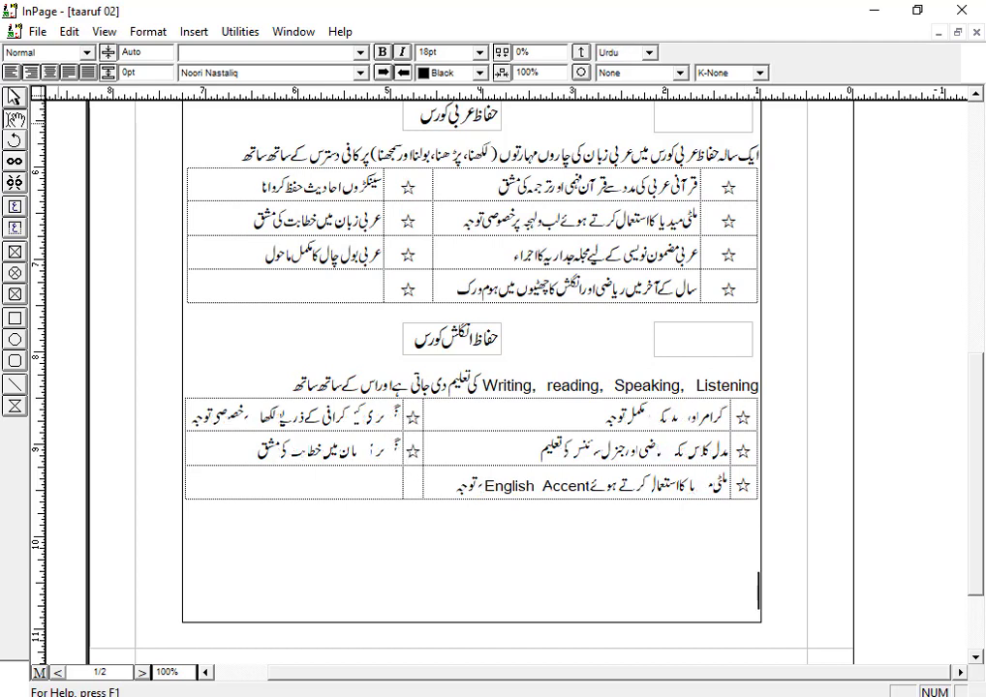
Copy the سال دوم heading group and paste it at the top of page 2, above the third-year description
{"action": "left_click", "coordinate": [14, 98]}
{"action": "left_click", "coordinate": [479, 345]}
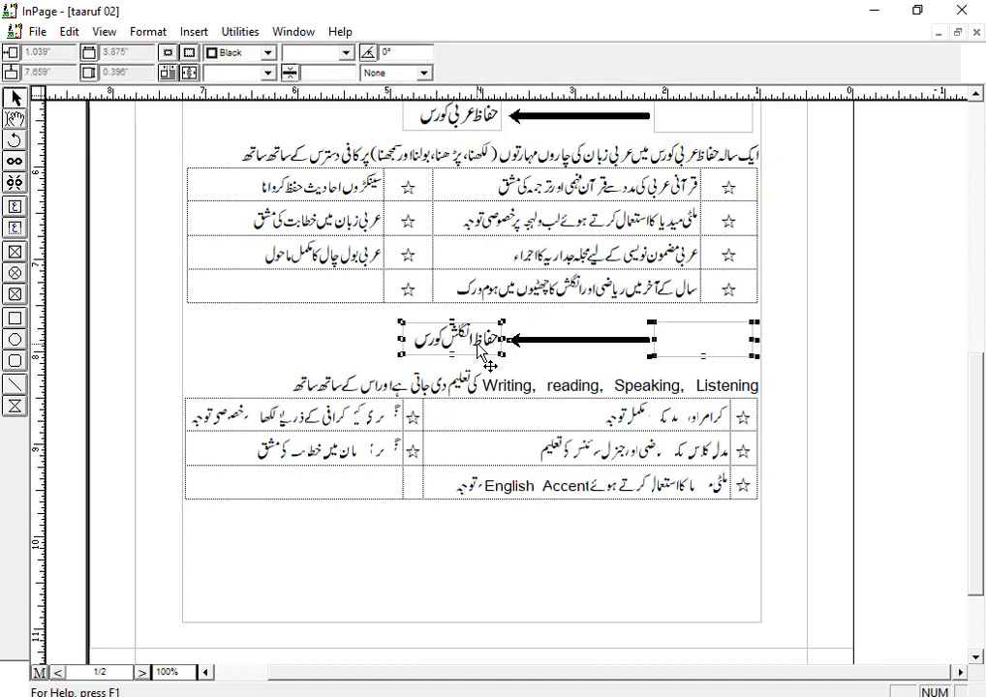
{"action": "right_click", "coordinate": [499, 342]}
{"action": "left_click", "coordinate": [531, 427]}
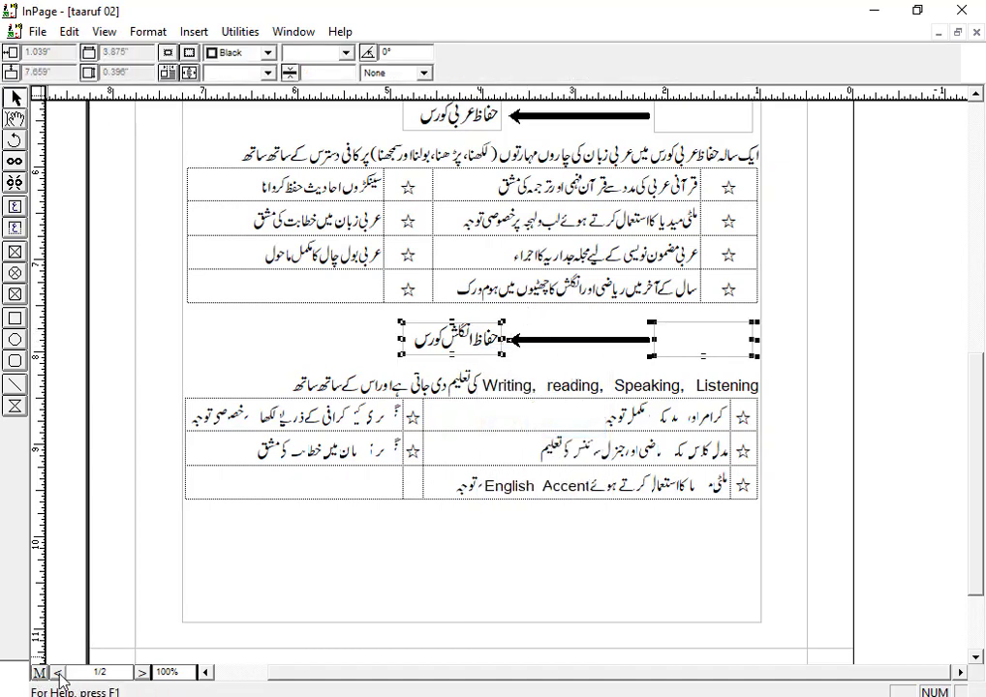
{"action": "scroll", "coordinate": [391, 398], "scroll_direction": "down", "scroll_amount": 10}
{"action": "scroll", "coordinate": [392, 399], "scroll_direction": "up", "scroll_amount": 5}
{"action": "right_click", "coordinate": [683, 330]}
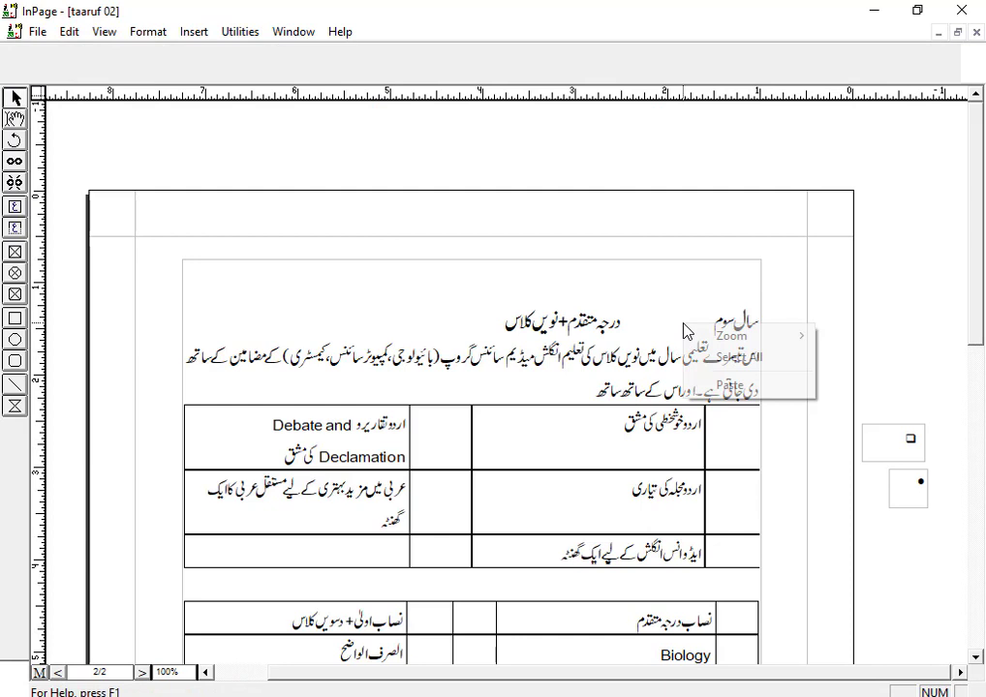
{"action": "left_click", "coordinate": [731, 386]}
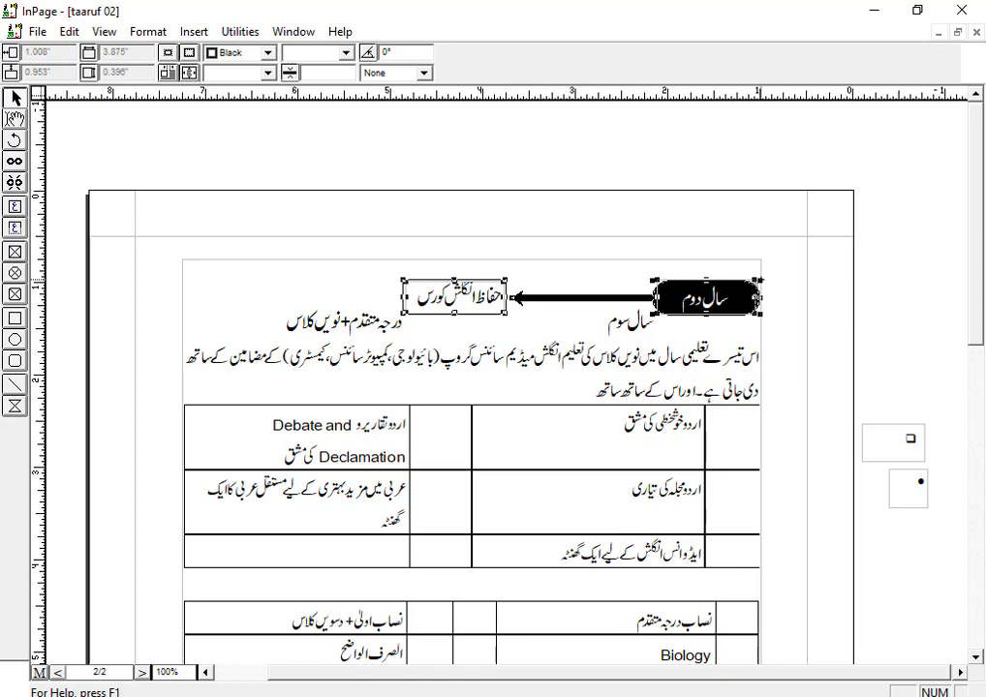
Nudge the pasted heading group down to a vertical position of 1.071"
{"action": "key", "text": "Down"}
{"action": "key", "text": "Down"}
{"action": "key", "text": "Down"}
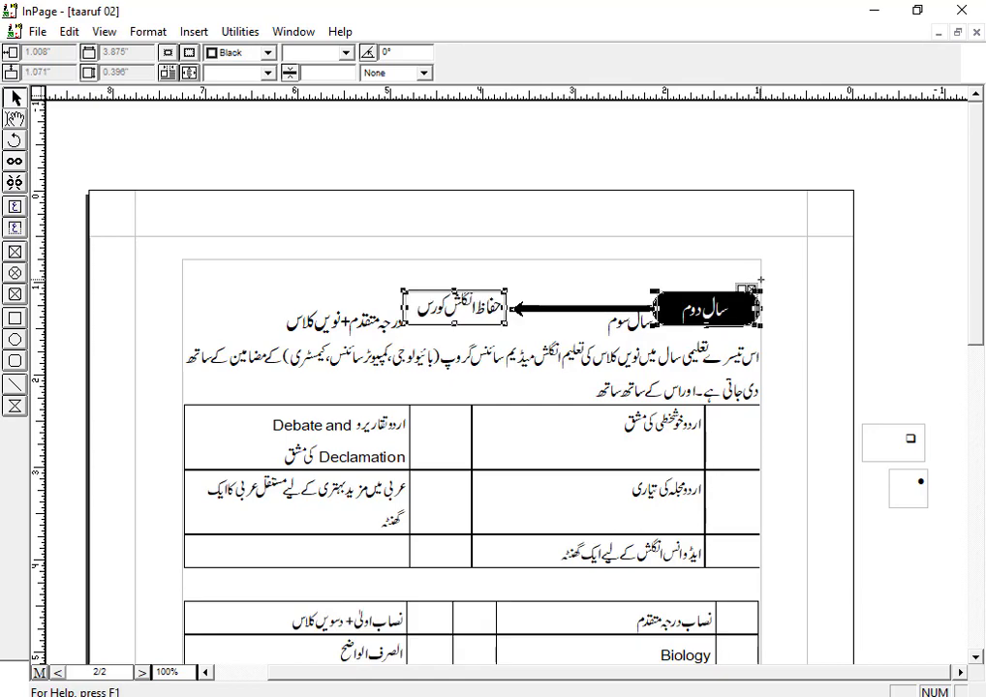
Change the page 2 heading badge to سال سوم and delete the plain سال سوم text beside it
{"action": "left_click", "coordinate": [14, 119]}
{"action": "left_click", "coordinate": [699, 312]}
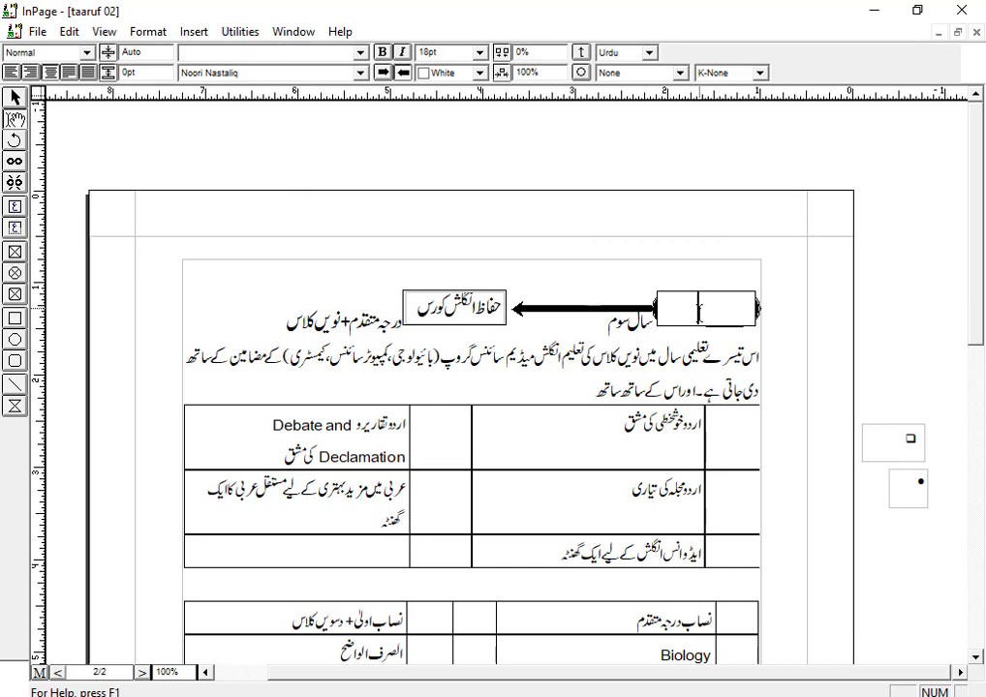
{"action": "left_click", "coordinate": [14, 98]}
{"action": "left_click", "coordinate": [15, 118]}
{"action": "left_click", "coordinate": [607, 320]}
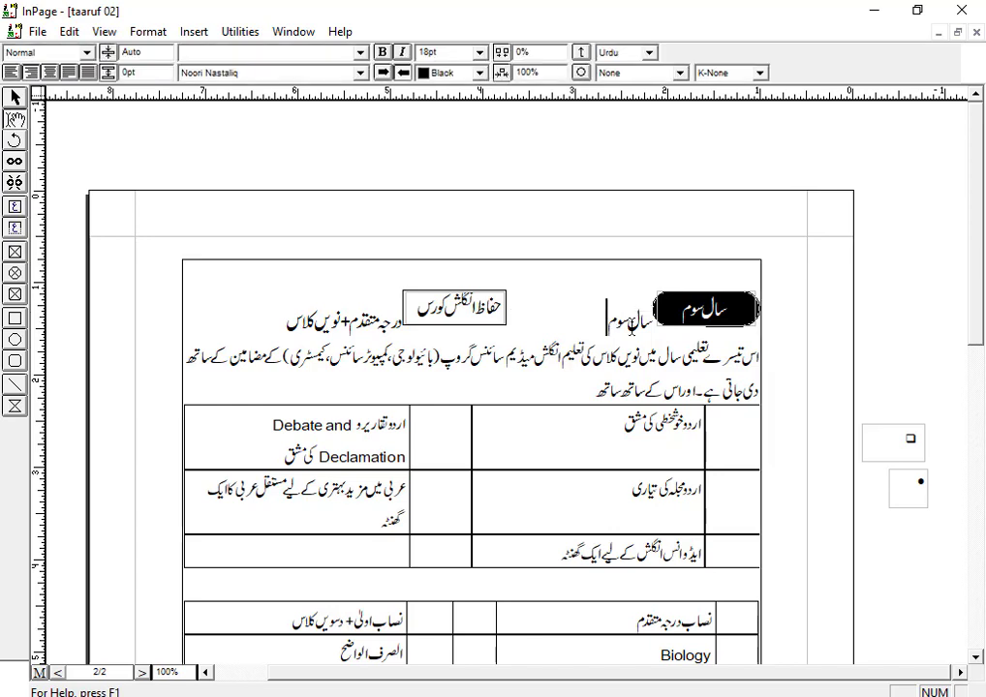
{"action": "left_click_drag", "start_coordinate": [608, 320], "coordinate": [654, 319]}
{"action": "key", "text": "Delete"}
Move the title درجہ متقدم + نویں کلاس into the heading's course-name box and start the description below the heading
{"action": "left_click_drag", "start_coordinate": [590, 333], "coordinate": [291, 319]}
{"action": "right_click", "coordinate": [323, 323]}
{"action": "left_click", "coordinate": [349, 405]}
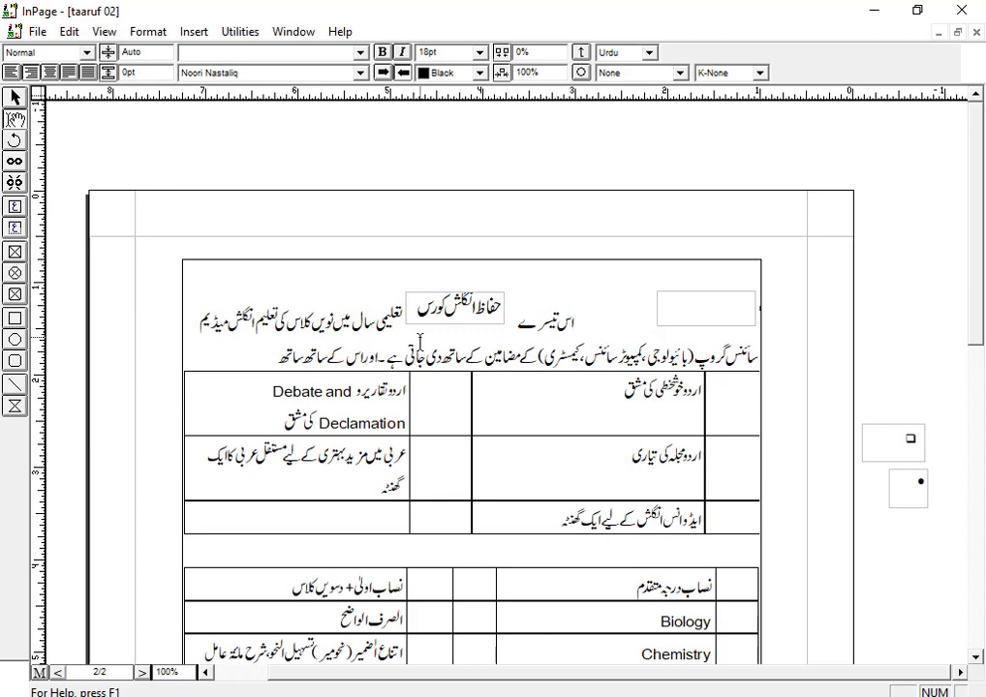
{"action": "key", "text": "shift+Home"}
{"action": "key", "text": "Delete"}
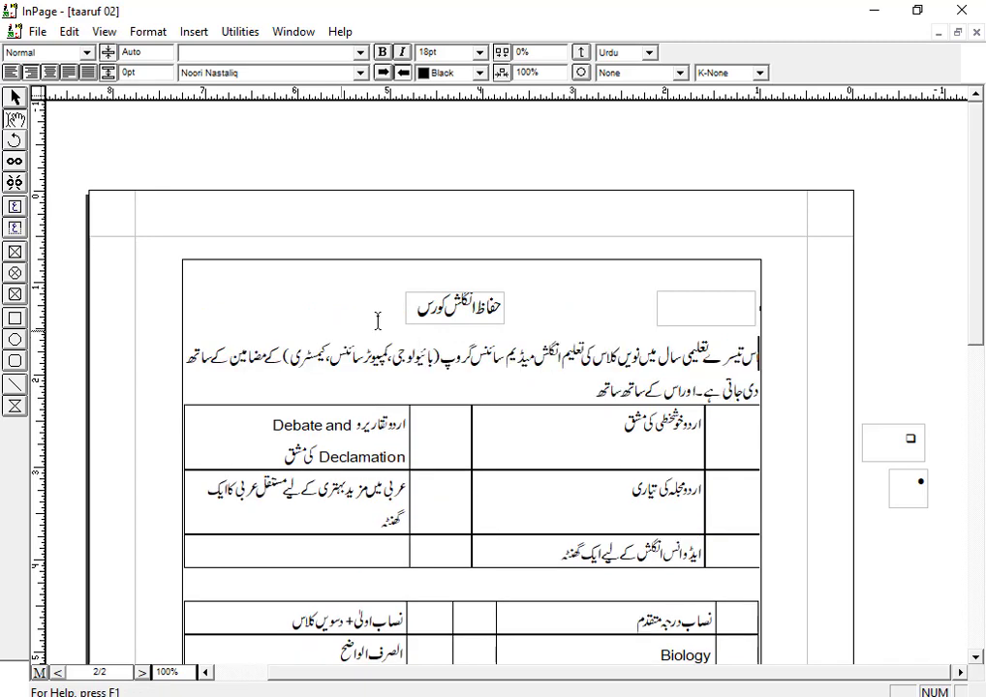
{"action": "triple_click", "coordinate": [450, 307]}
{"action": "key", "text": "ctrl+v"}
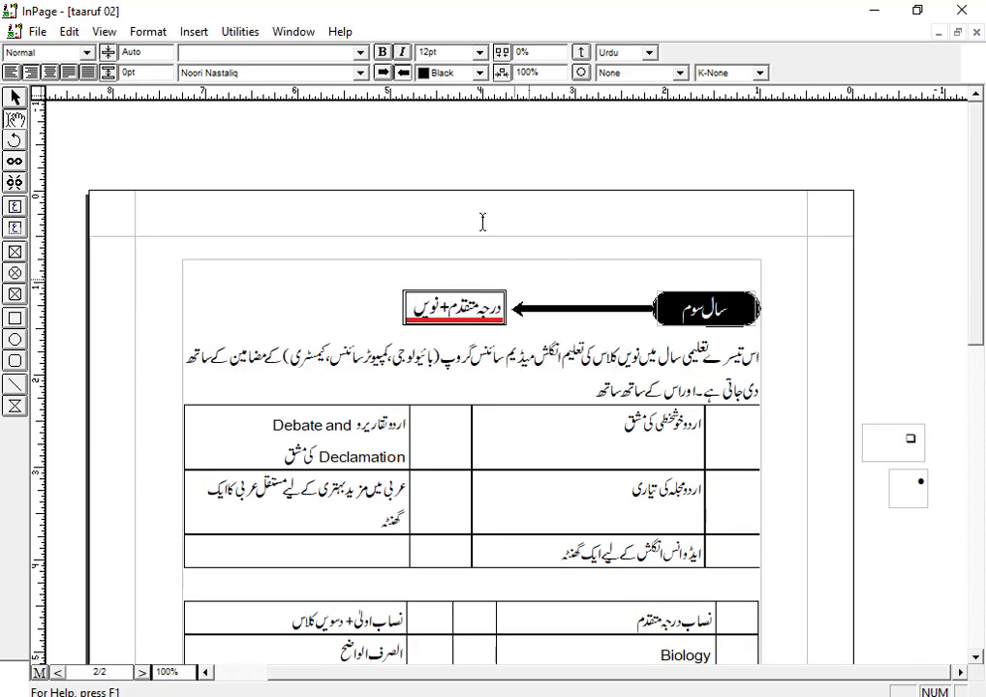
Widen the course-name box of the سال سوم heading to fit its full title, making the group about 4.167" wide
{"action": "left_click", "coordinate": [14, 98]}
{"action": "left_click", "coordinate": [433, 311]}
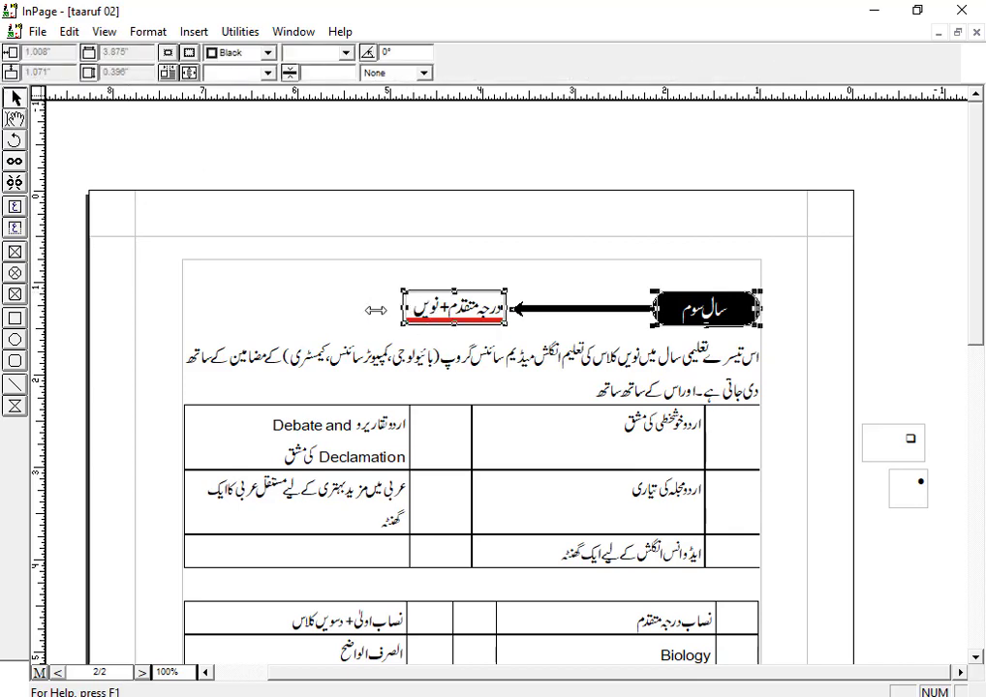
{"action": "mouse_move", "coordinate": [375, 310]}
{"action": "left_mouse_down"}
{"action": "mouse_move", "coordinate": [365, 311]}
{"action": "mouse_move", "coordinate": [379, 312]}
{"action": "mouse_move", "coordinate": [373, 322]}
{"action": "mouse_move", "coordinate": [382, 312]}
{"action": "left_mouse_up"}
Widen the last text column of the سال سوم course table by narrowing the bullet column beside it
{"action": "scroll", "coordinate": [570, 309], "scroll_direction": "down", "scroll_amount": 1}
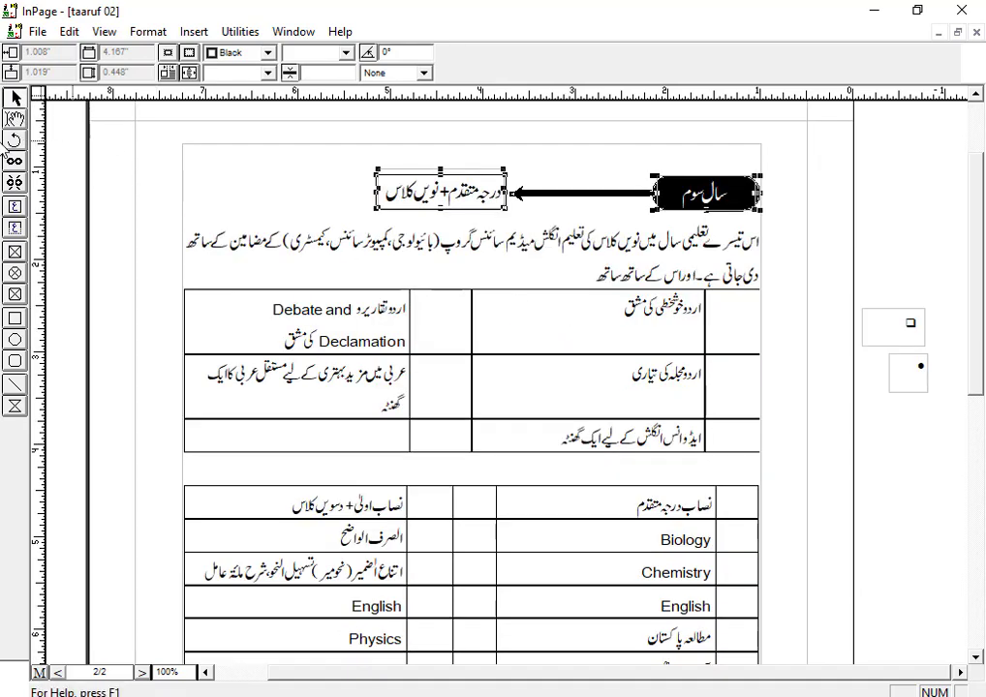
{"action": "left_click", "coordinate": [16, 118]}
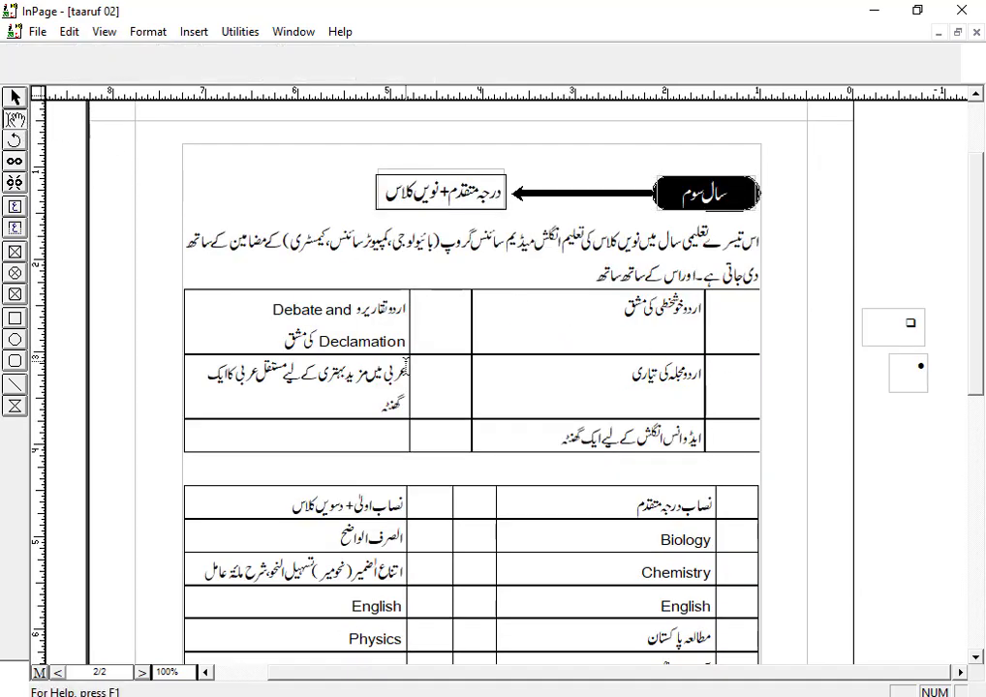
{"action": "left_click", "coordinate": [406, 367]}
{"action": "left_click_drag", "start_coordinate": [412, 363], "coordinate": [427, 363]}
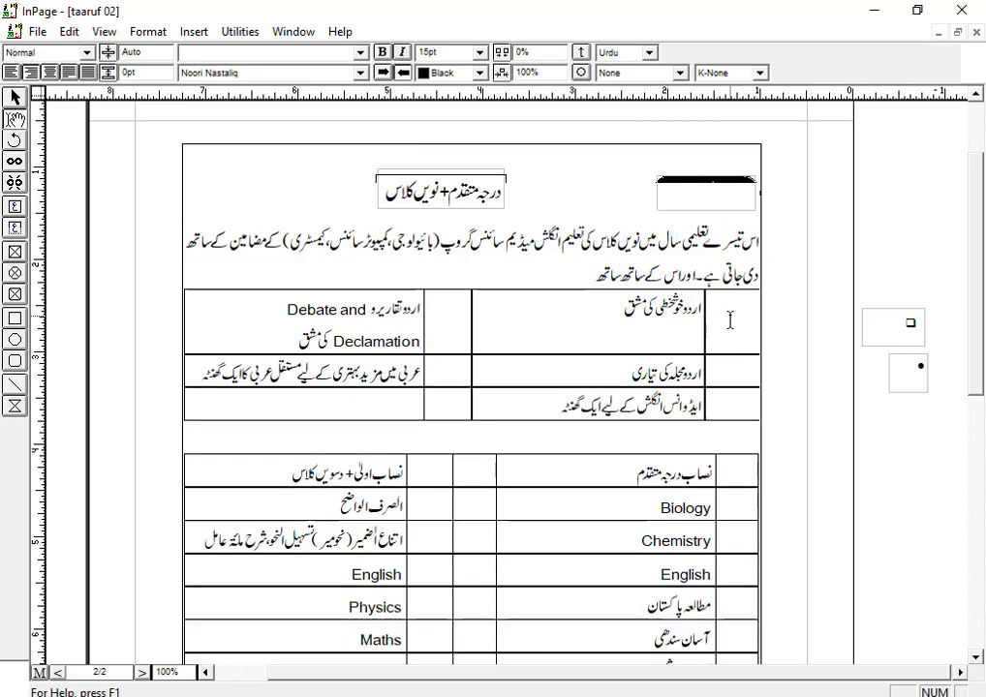
Set the border style of the whole سال سوم course table to None
{"action": "left_click_drag", "start_coordinate": [730, 321], "coordinate": [434, 403]}
{"action": "right_click", "coordinate": [434, 403]}
{"action": "left_click", "coordinate": [504, 649]}
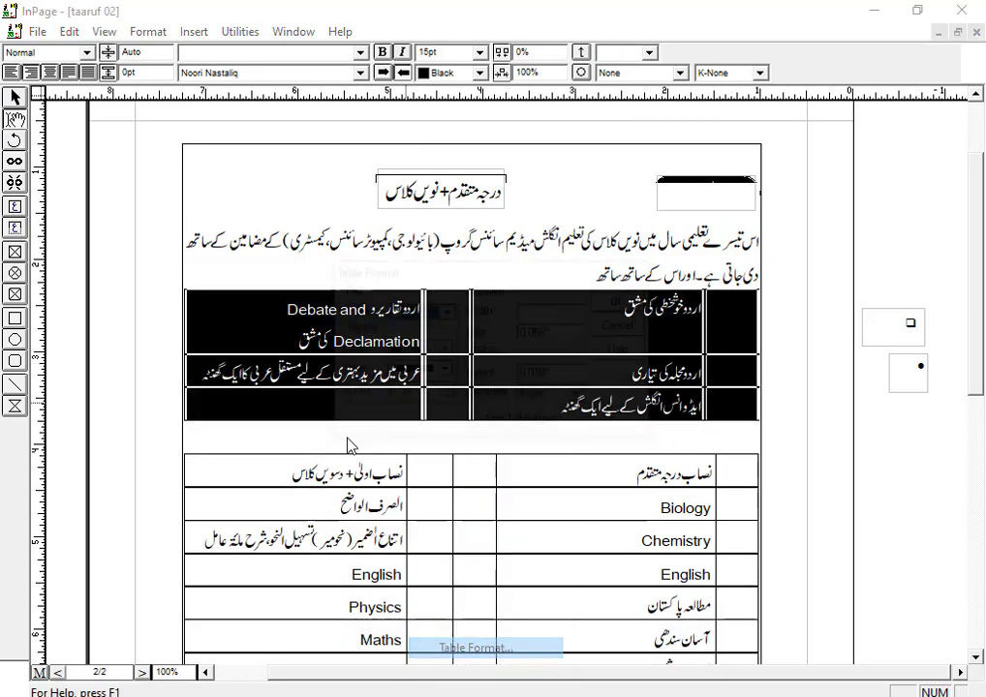
{"action": "left_click", "coordinate": [443, 371]}
{"action": "left_click", "coordinate": [412, 390]}
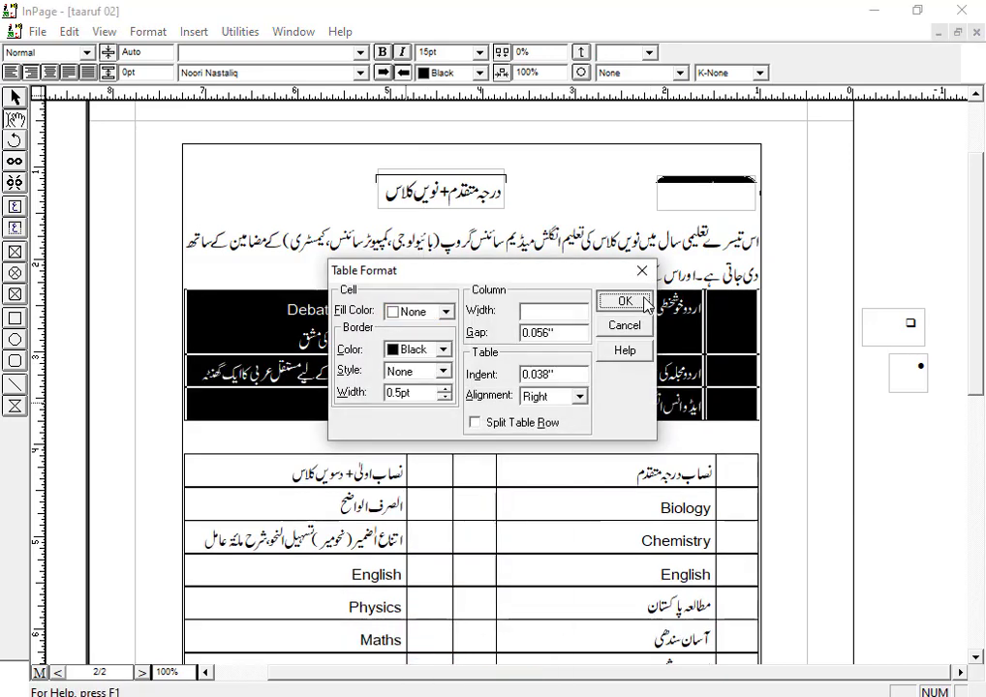
{"action": "left_click", "coordinate": [645, 303]}
Shift the second bullet column of the سال سوم table to widen the last text column, and center-align both bullet columns
{"action": "left_click_drag", "start_coordinate": [469, 330], "coordinate": [509, 330]}
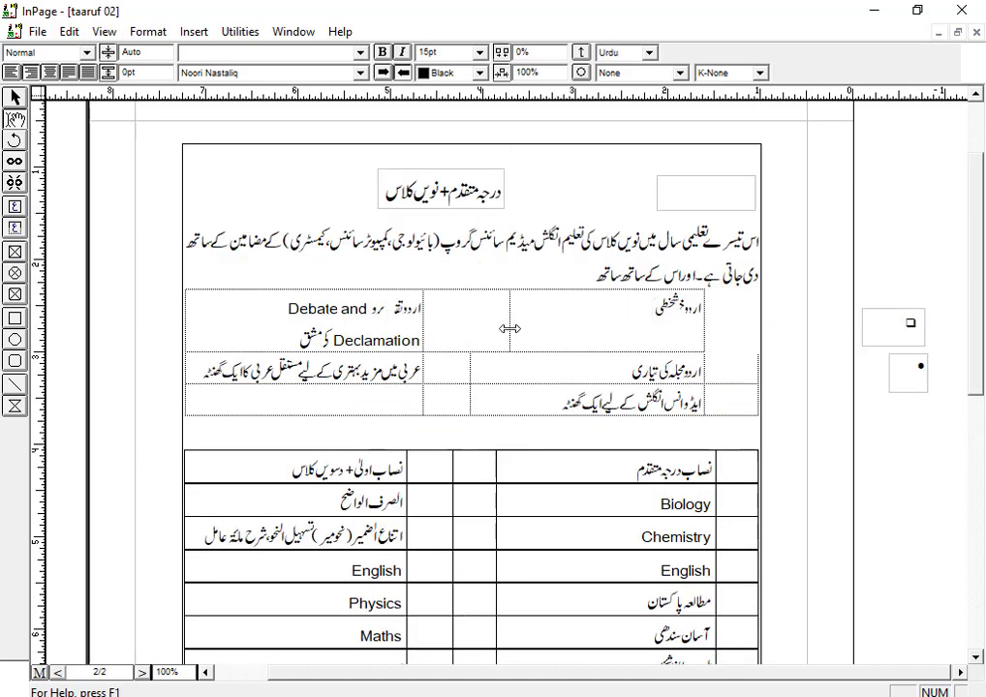
{"action": "left_click_drag", "start_coordinate": [423, 331], "coordinate": [464, 333]}
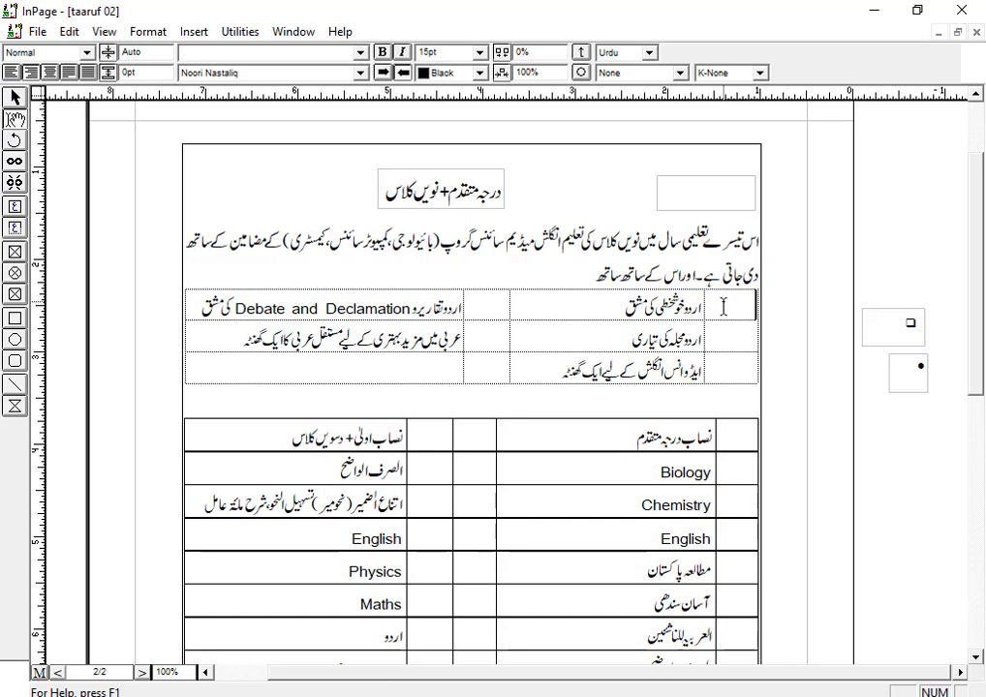
{"action": "left_click_drag", "start_coordinate": [742, 374], "coordinate": [732, 304]}
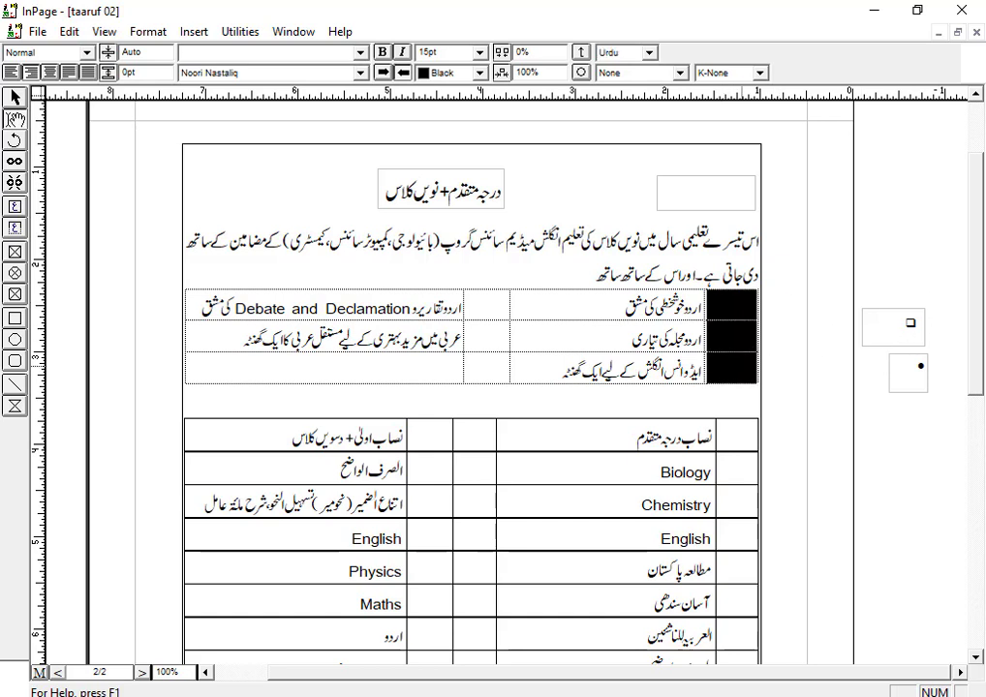
{"action": "left_click", "coordinate": [478, 311]}
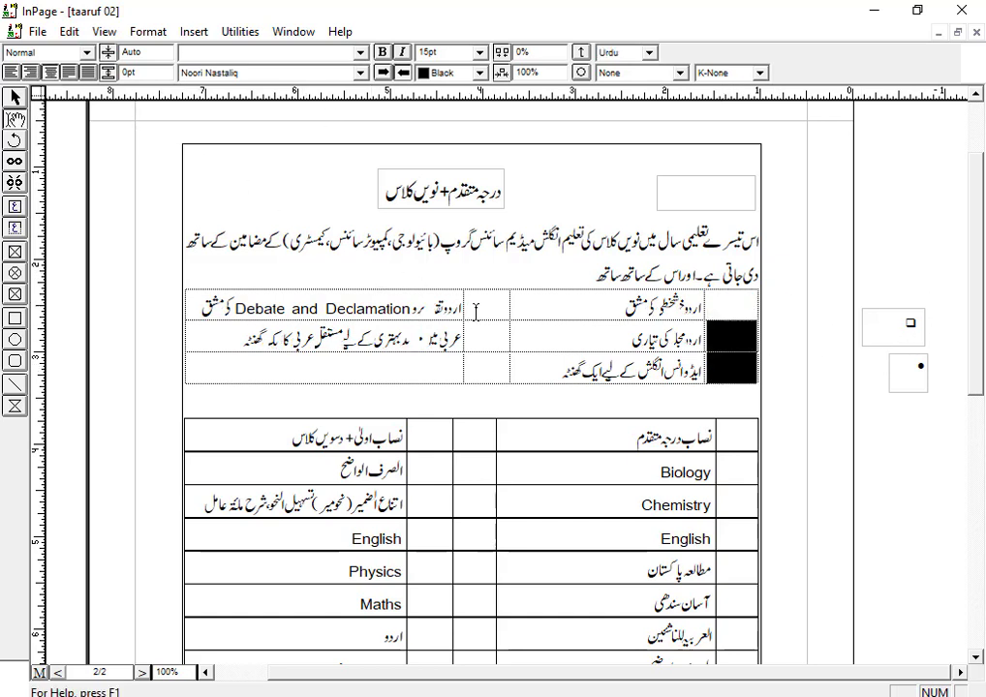
{"action": "left_click_drag", "start_coordinate": [488, 374], "coordinate": [435, 313]}
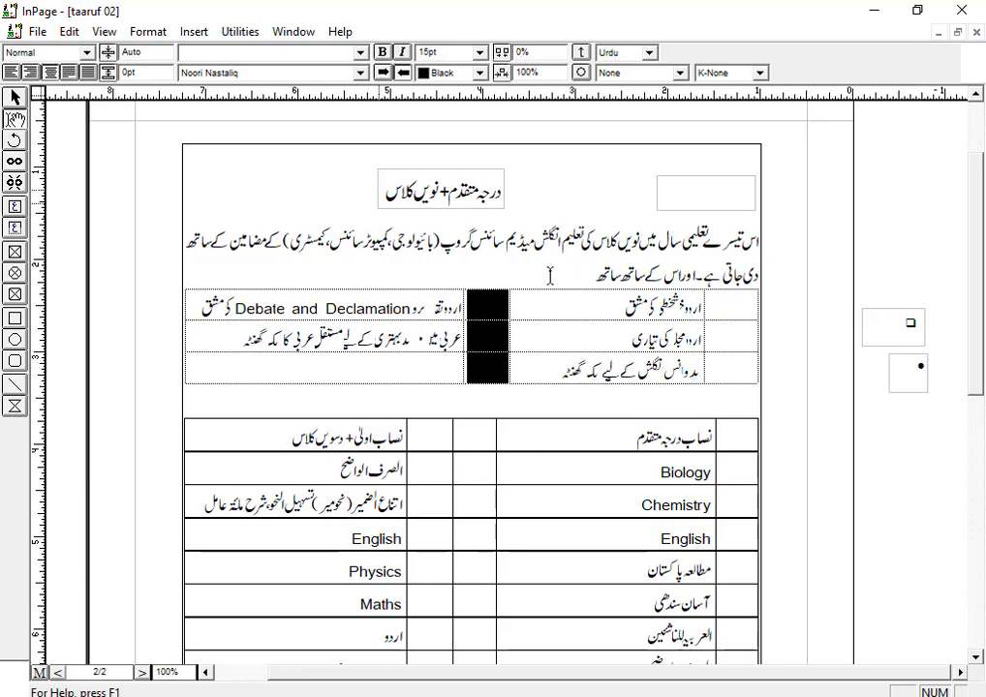
Copy the ☆ bullet from the first row of the Arabic course table on page 1
{"action": "left_click", "coordinate": [59, 672]}
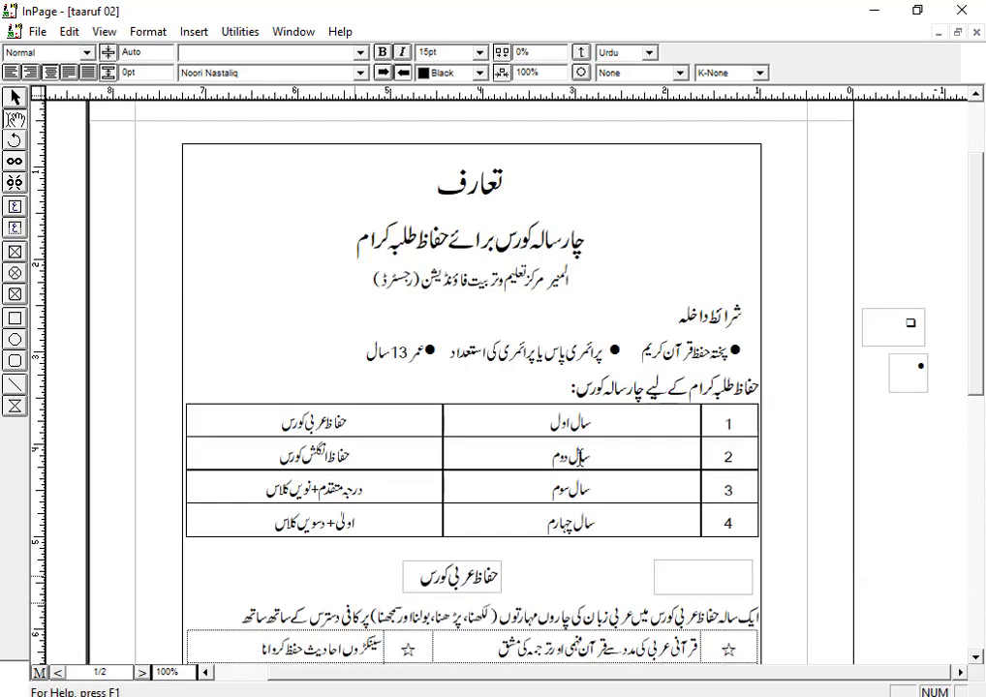
{"action": "scroll", "coordinate": [719, 598], "scroll_direction": "down", "scroll_amount": 3}
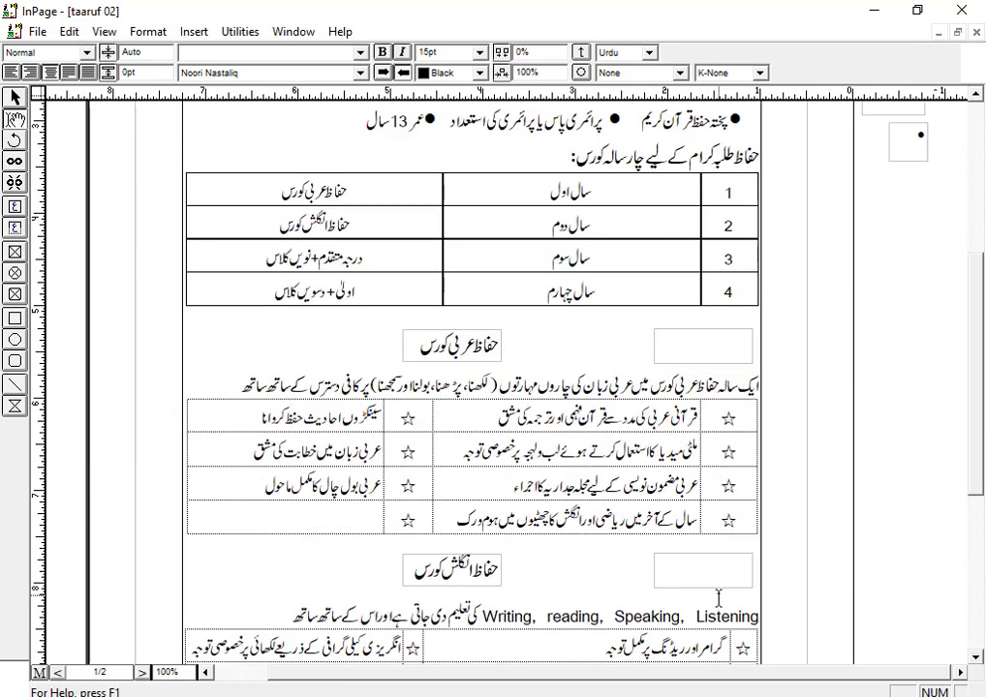
{"action": "left_click", "coordinate": [726, 419]}
{"action": "key", "text": "ctrl+a"}
{"action": "key", "text": "ctrl+c"}
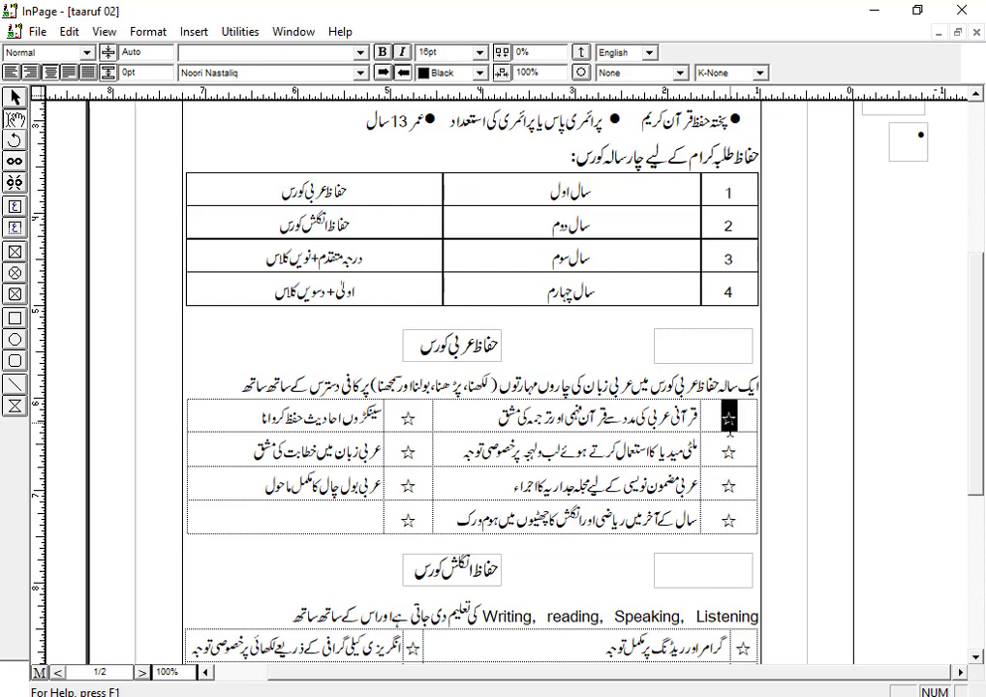
Paste the ☆ into all three cells of the first bullet column of the سال سوم table on page 2
{"action": "left_click", "coordinate": [61, 673]}
{"action": "left_click", "coordinate": [733, 308]}
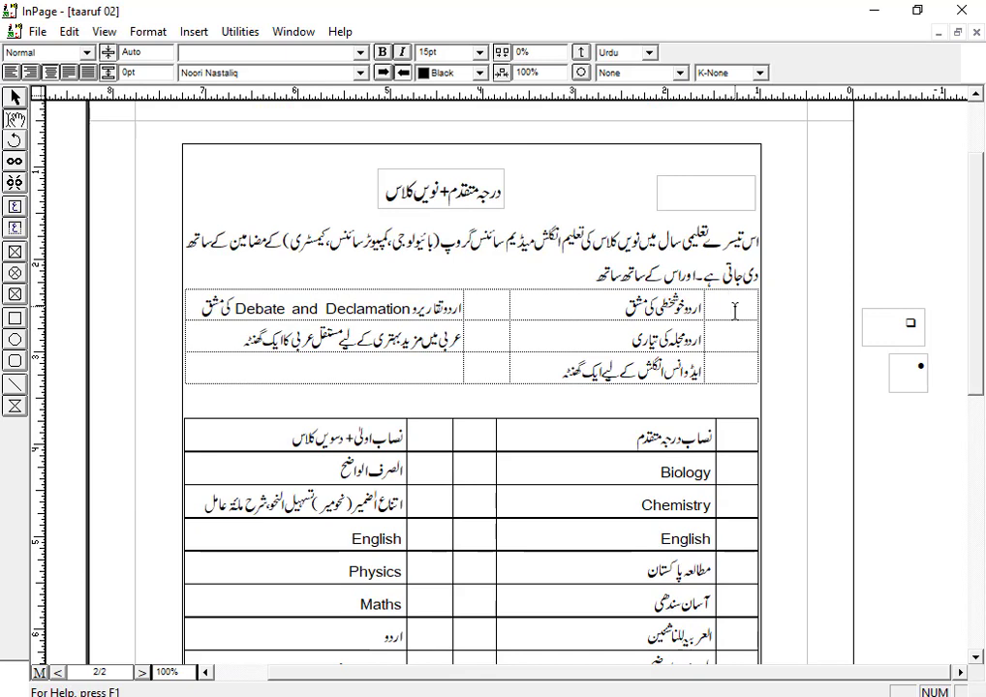
{"action": "key", "text": "ctrl+v"}
{"action": "key", "text": "Down"}
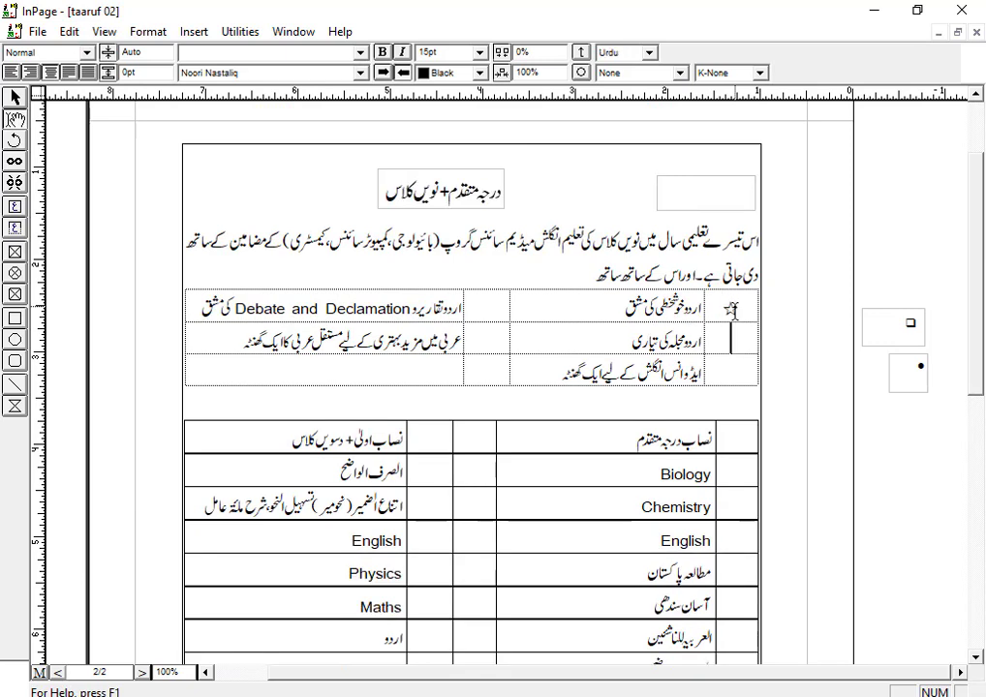
{"action": "key", "text": "ctrl+v"}
{"action": "key", "text": "Down"}
{"action": "key", "text": "ctrl+v"}
Paste the ☆ into the first two cells of the سال سوم table's second bullet column
{"action": "key", "text": "Up"}
{"action": "key", "text": "Up"}
{"action": "key", "text": "Tab"}
{"action": "key", "text": "Tab"}
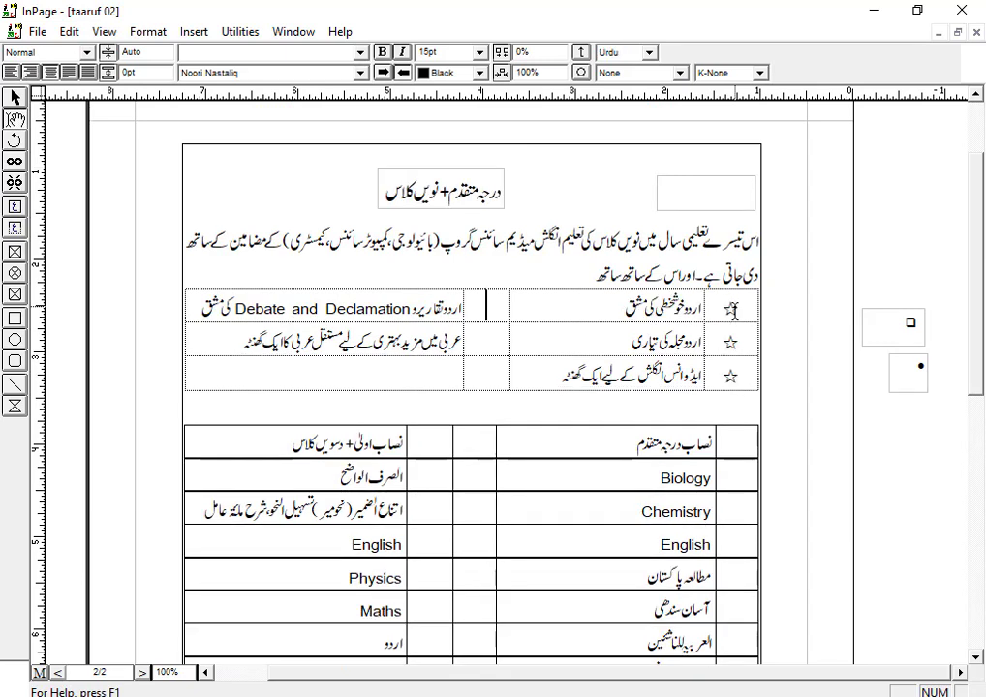
{"action": "key", "text": "ctrl+v"}
{"action": "key", "text": "Down"}
{"action": "key", "text": "ctrl+v"}
{"action": "key", "text": "Down"}
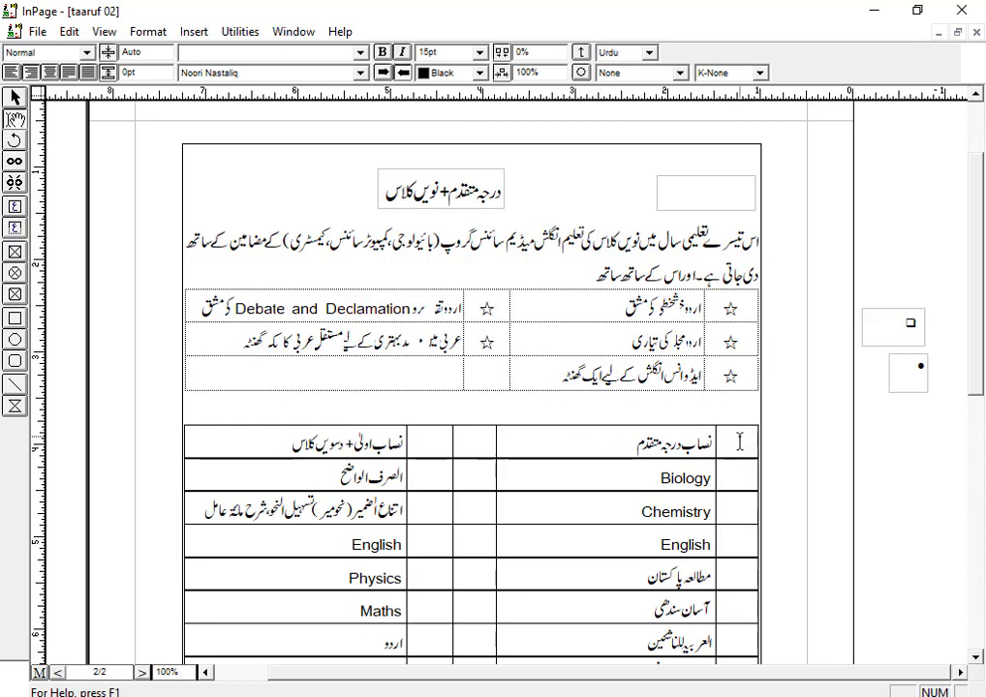
Merge the نصاب درجہ متقدم header cell of the syllabus table with the empty cell beside it
{"action": "left_click_drag", "start_coordinate": [740, 442], "coordinate": [688, 446]}
{"action": "right_click", "coordinate": [678, 441]}
{"action": "left_click", "coordinate": [601, 445]}
{"action": "left_click_drag", "start_coordinate": [601, 445], "coordinate": [748, 442]}
{"action": "right_click", "coordinate": [691, 452]}
{"action": "left_click", "coordinate": [716, 448]}
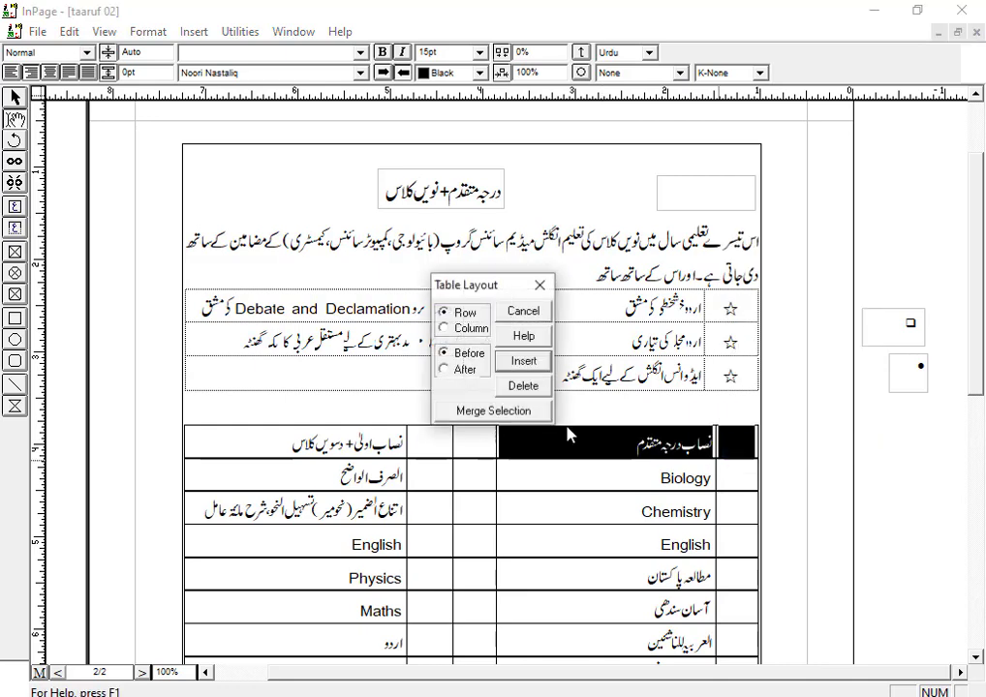
{"action": "left_click", "coordinate": [528, 411]}
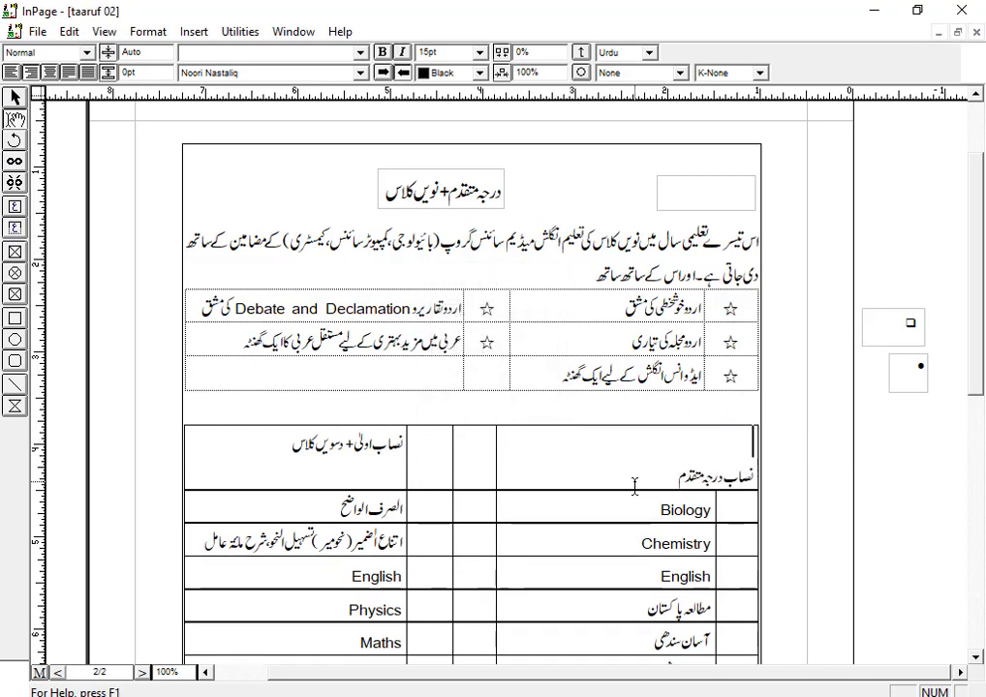
Remove the blank line in the نصاب درجہ متقدم header cell, then merge the نصاب اولیٰ + دسویں کلاس header with its empty neighbour likewise
{"action": "key", "text": "BackSpace"}
{"action": "left_click_drag", "start_coordinate": [432, 445], "coordinate": [372, 443]}
{"action": "right_click", "coordinate": [374, 441]}
{"action": "left_click", "coordinate": [439, 427]}
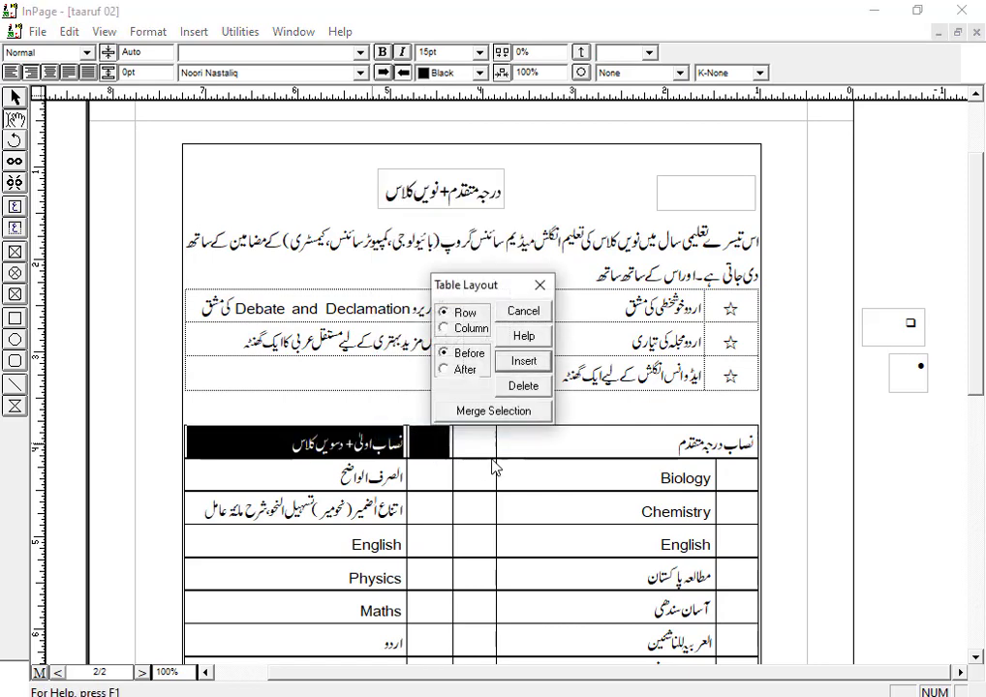
{"action": "left_click", "coordinate": [493, 411]}
{"action": "key", "text": "Down"}
{"action": "key", "text": "BackSpace"}
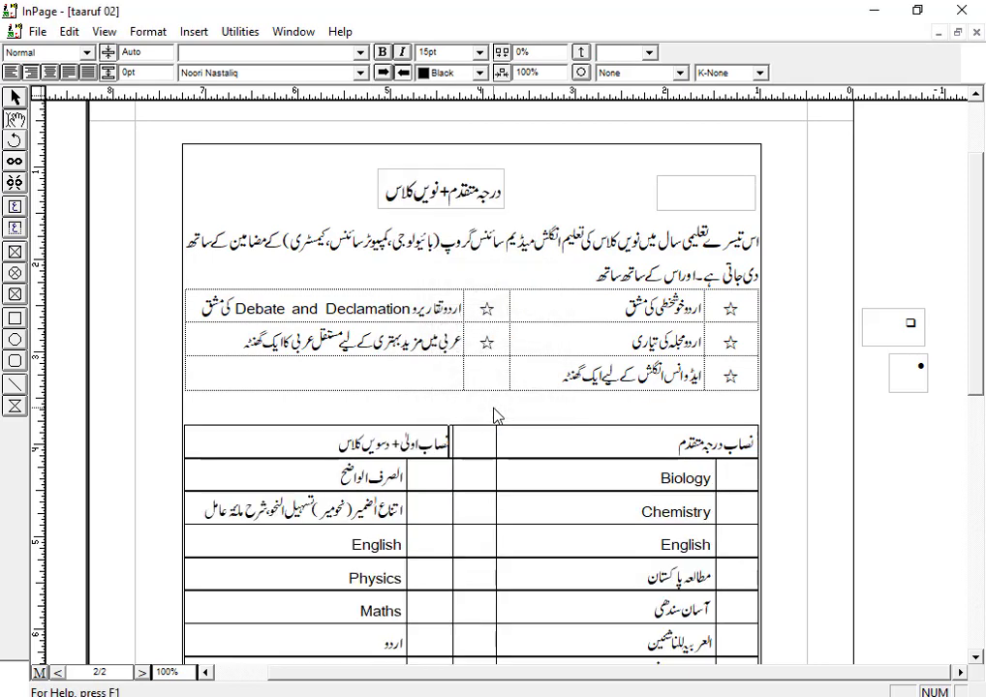
Center the text of both merged header cells in the syllabus table
{"action": "left_click_drag", "start_coordinate": [728, 437], "coordinate": [716, 435]}
{"action": "left_click", "coordinate": [712, 439]}
{"action": "left_click", "coordinate": [49, 72]}
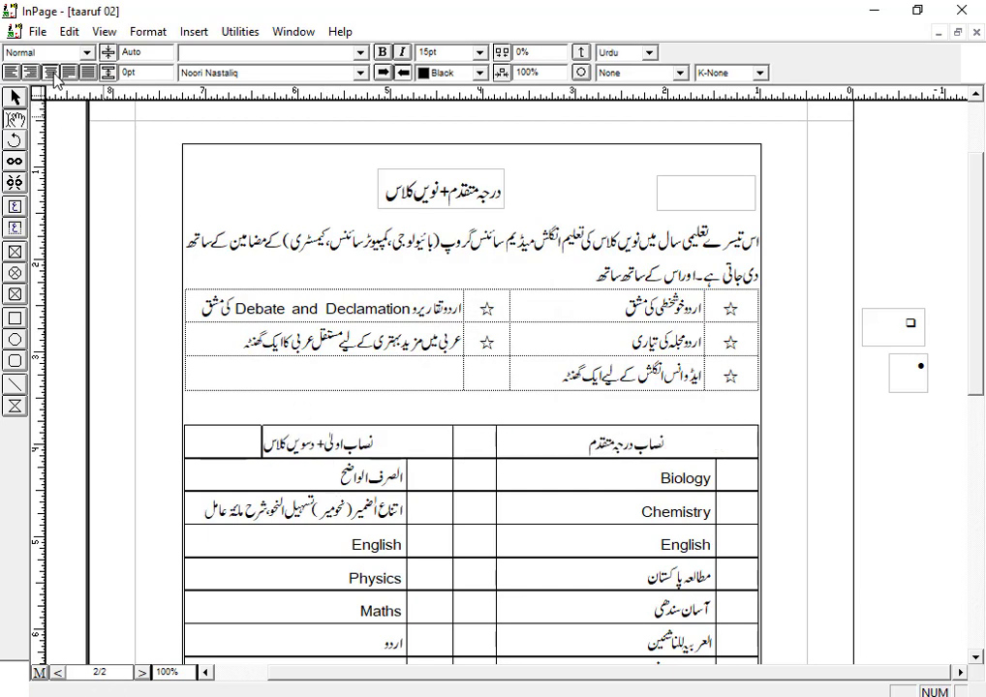
{"action": "left_click", "coordinate": [418, 457]}
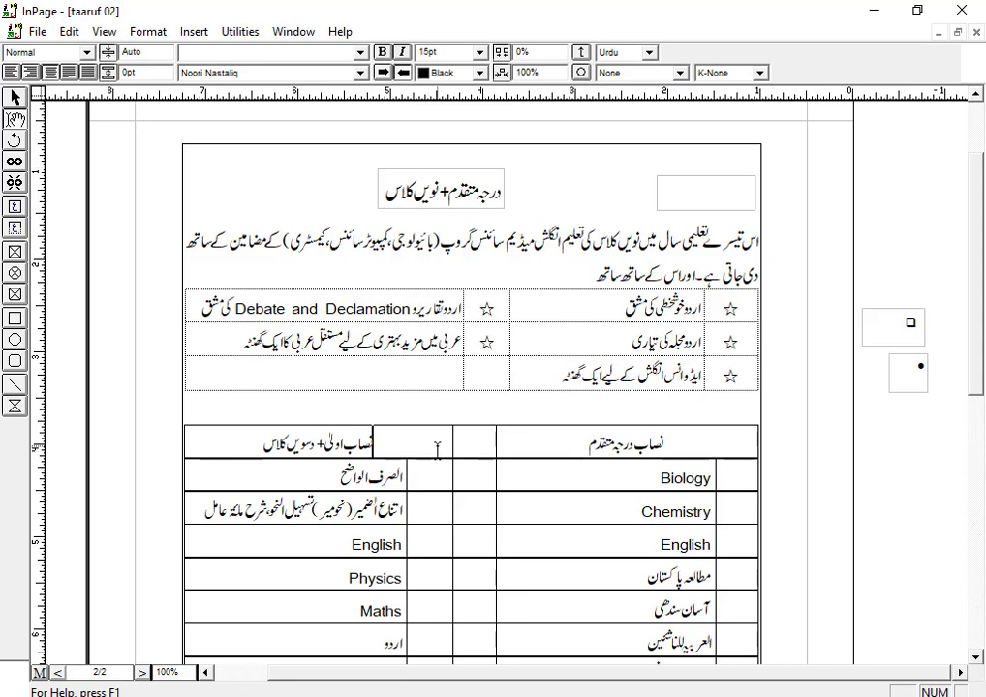
Set the border style of the syllabus table's entire header row to None
{"action": "left_click_drag", "start_coordinate": [643, 439], "coordinate": [303, 445]}
{"action": "right_click", "coordinate": [300, 445]}
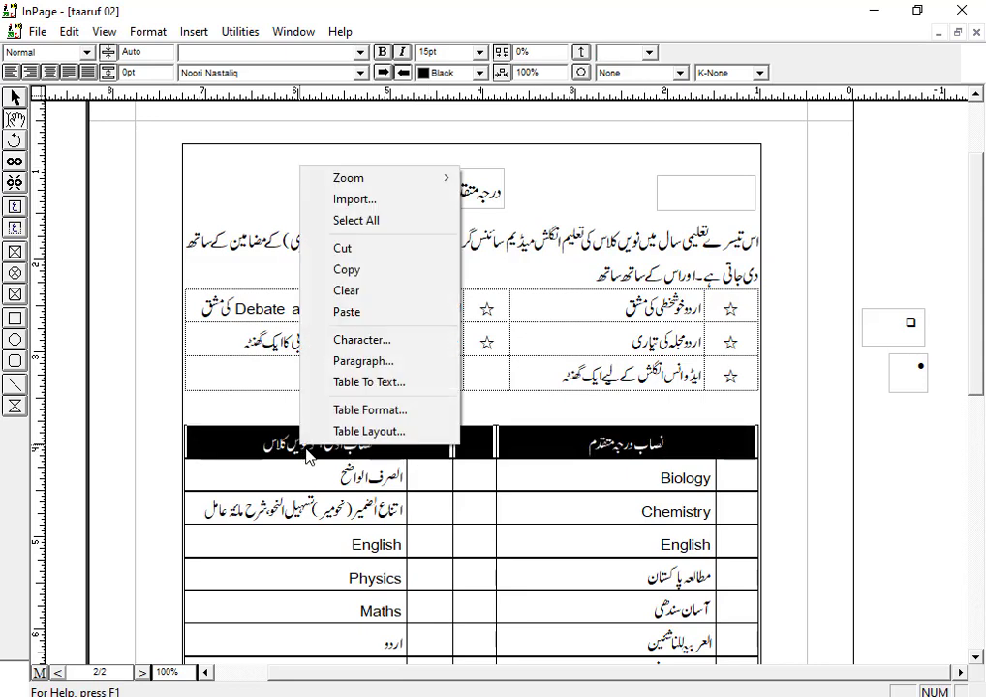
{"action": "left_click", "coordinate": [343, 410]}
{"action": "left_click", "coordinate": [407, 371]}
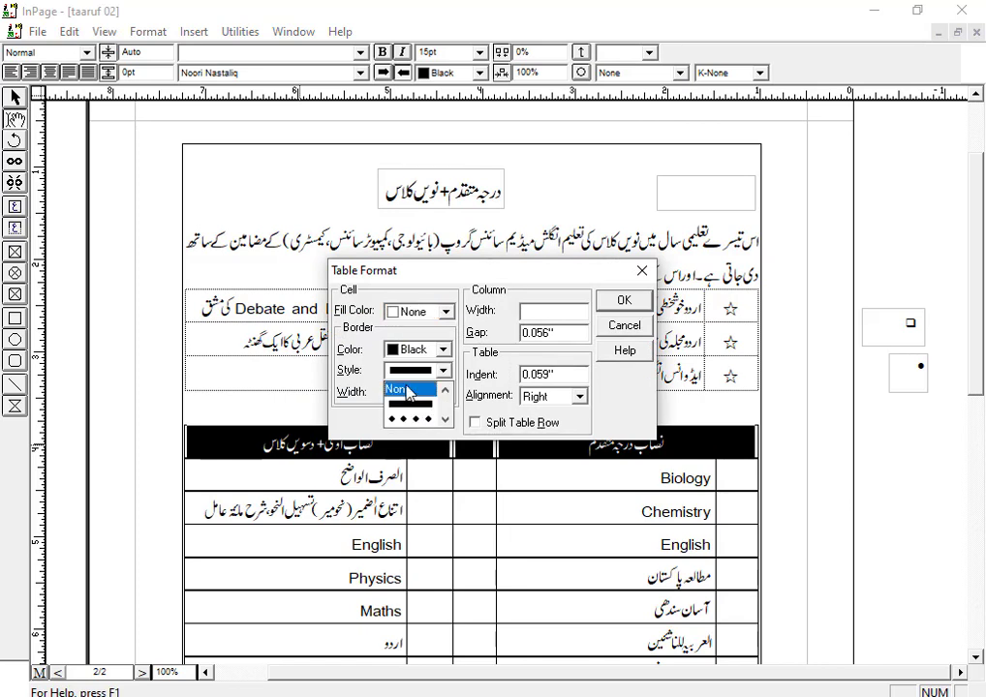
{"action": "left_click", "coordinate": [399, 390]}
{"action": "left_click", "coordinate": [612, 304]}
Center-align the seven cells of both narrow numbering columns in the syllabus table
{"action": "scroll", "coordinate": [652, 430], "scroll_direction": "down", "scroll_amount": 3}
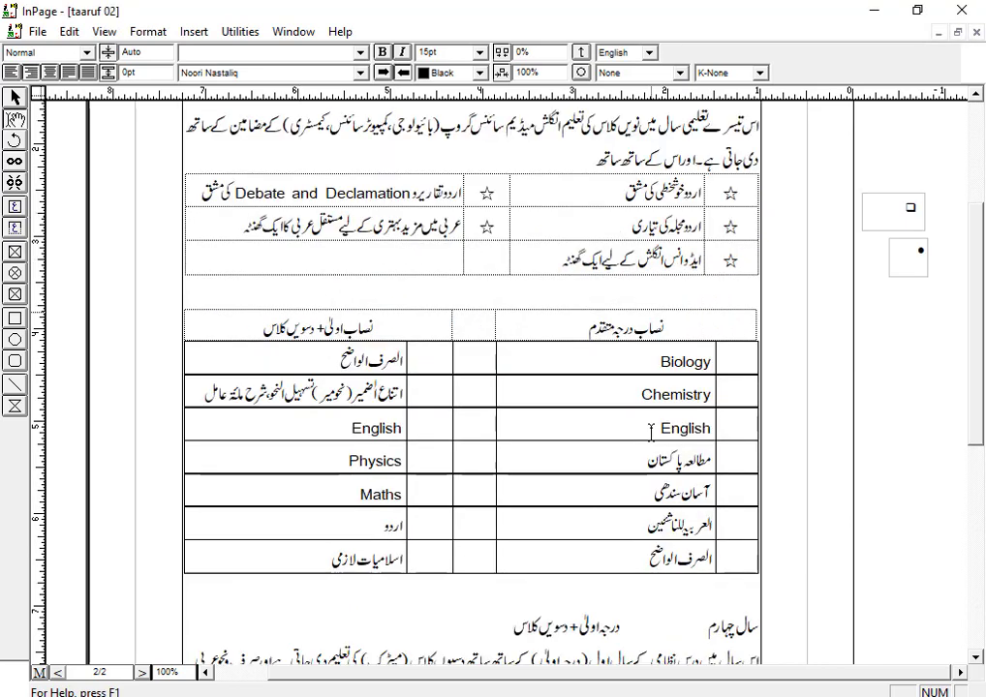
{"action": "left_click", "coordinate": [729, 363]}
{"action": "left_click_drag", "start_coordinate": [730, 362], "coordinate": [733, 572]}
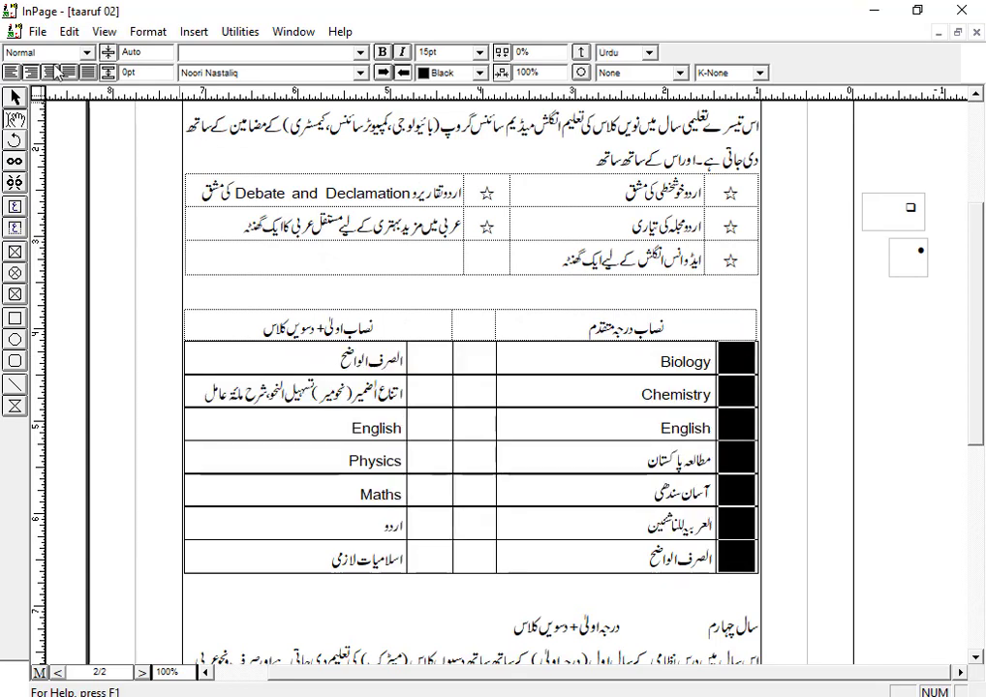
{"action": "left_click", "coordinate": [53, 71]}
{"action": "left_click_drag", "start_coordinate": [423, 361], "coordinate": [430, 561]}
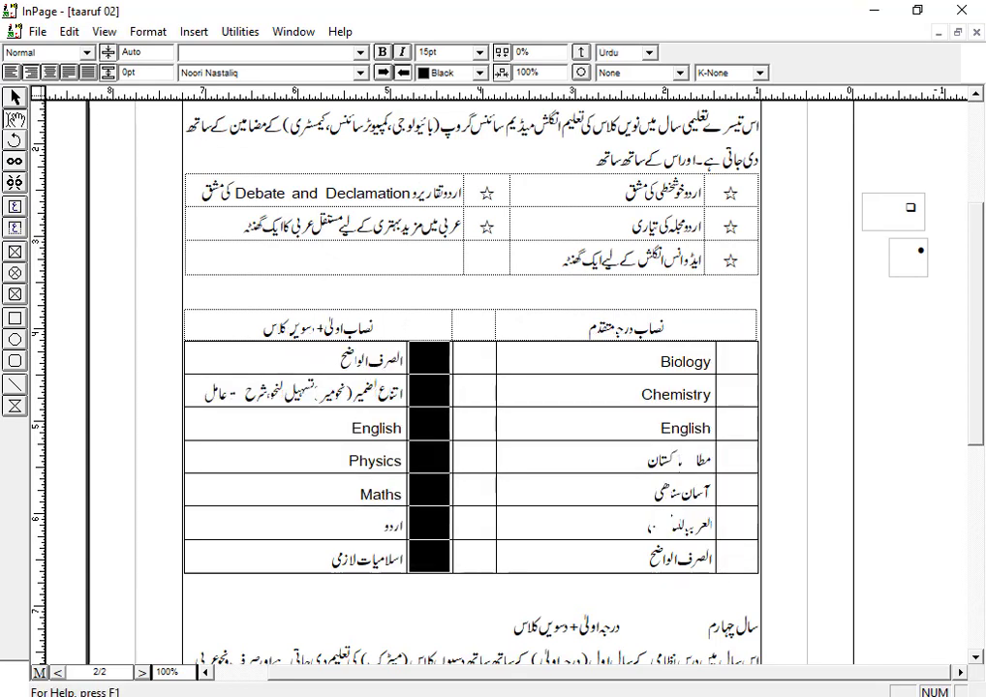
{"action": "left_click", "coordinate": [62, 72]}
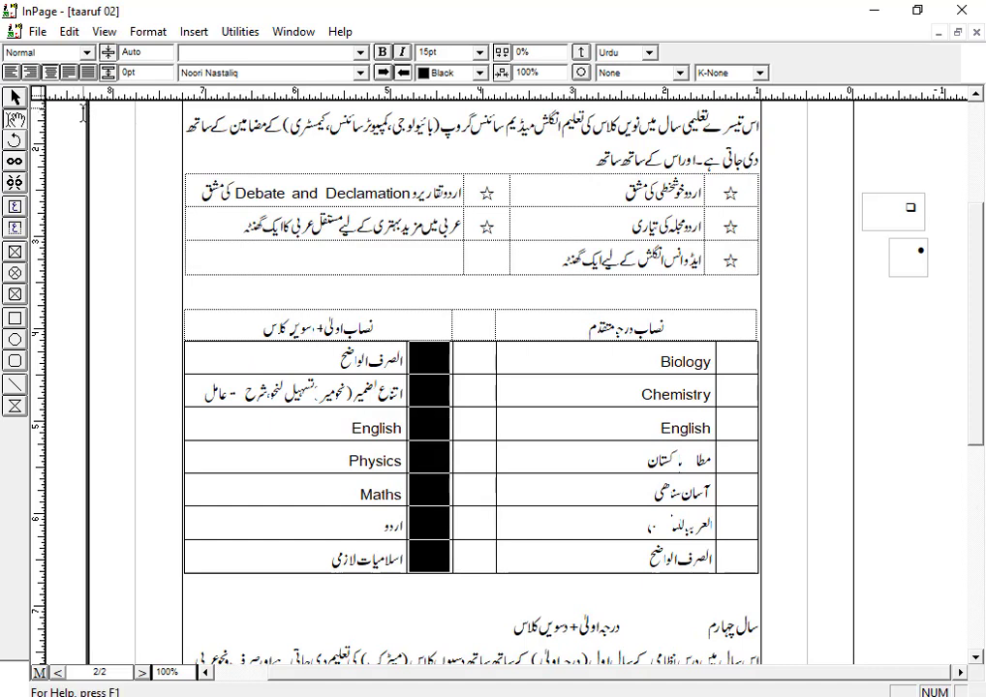
Number the subjects under نصاب درجہ متقدم from 1 to 7 in the narrow column beside them
{"action": "left_click", "coordinate": [732, 364]}
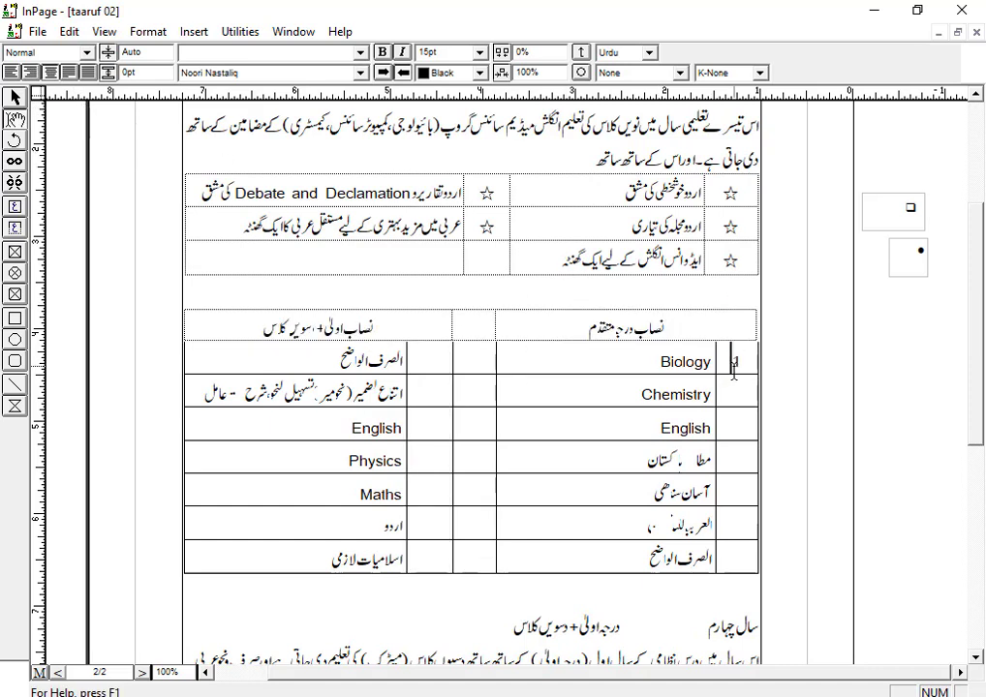
{"action": "type", "text": "2"}
{"action": "type", "text": "3"}
{"action": "key", "text": "Down"}
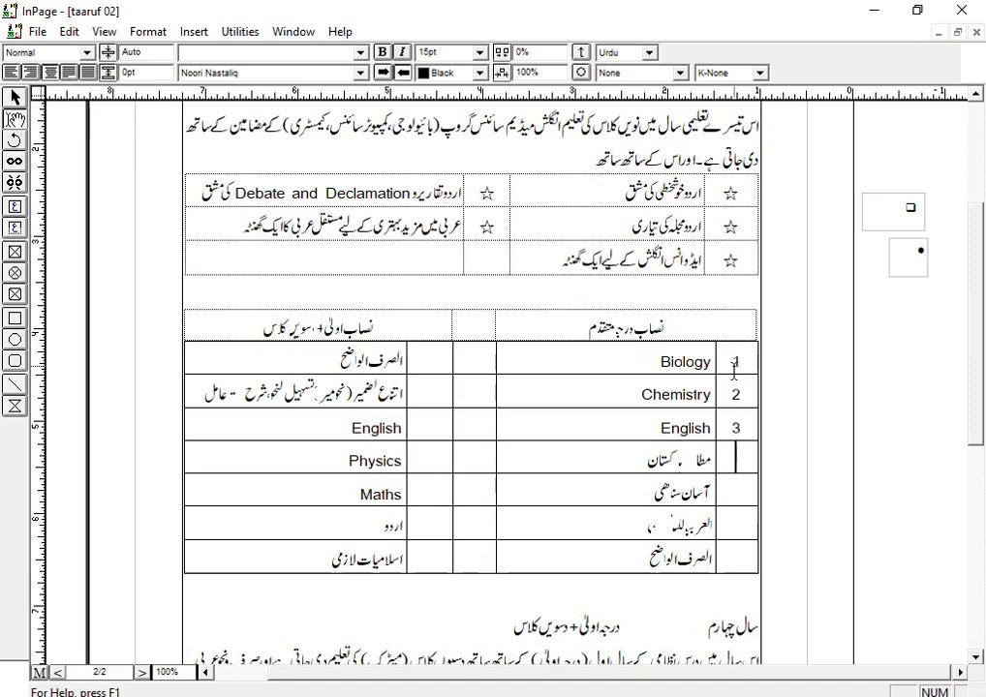
{"action": "type", "text": "4"}
{"action": "key", "text": "Down"}
{"action": "type", "text": "5"}
{"action": "key", "text": "Down"}
{"action": "type", "text": "6"}
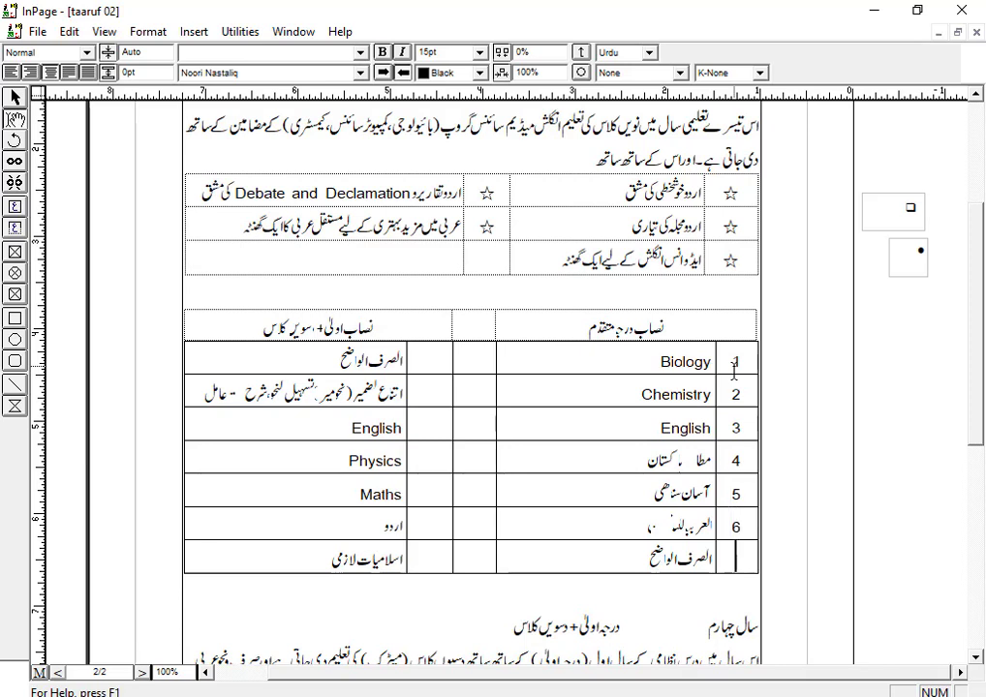
{"action": "type", "text": "7"}
Number the subjects under نصاب اولیٰ + دسویں کلاس from 1 to 7 in the narrow column beside them
{"action": "key", "text": "Tab"}
{"action": "key", "text": "Tab"}
{"action": "key", "text": "Tab"}
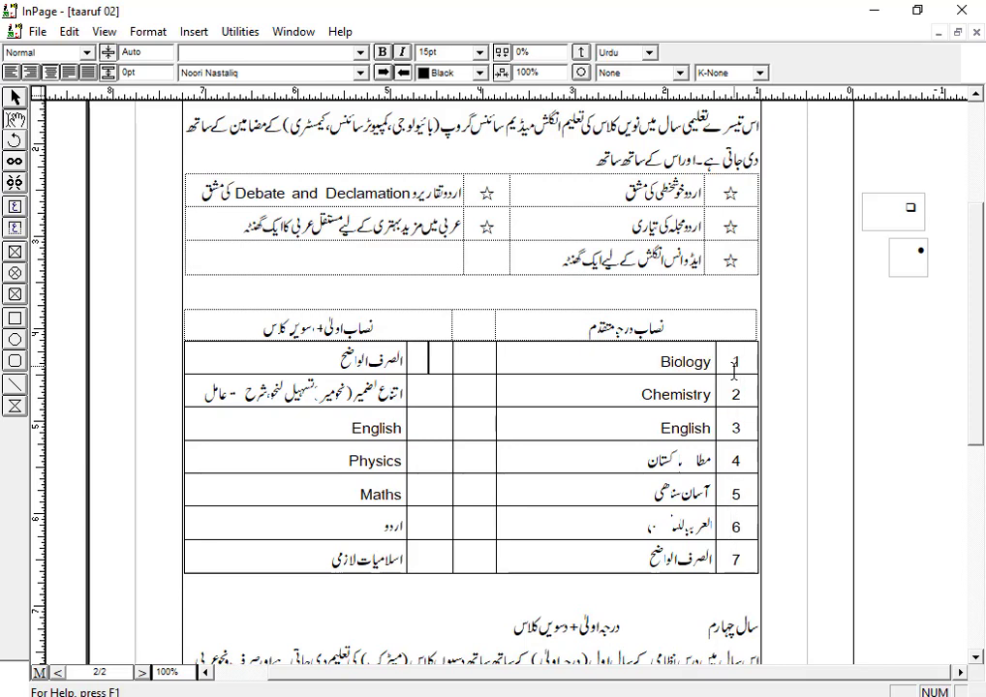
{"action": "type", "text": "1"}
{"action": "key", "text": "Down"}
{"action": "type", "text": "2"}
{"action": "key", "text": "Down"}
{"action": "type", "text": "3"}
{"action": "key", "text": "Down"}
{"action": "type", "text": "4"}
{"action": "key", "text": "Down"}
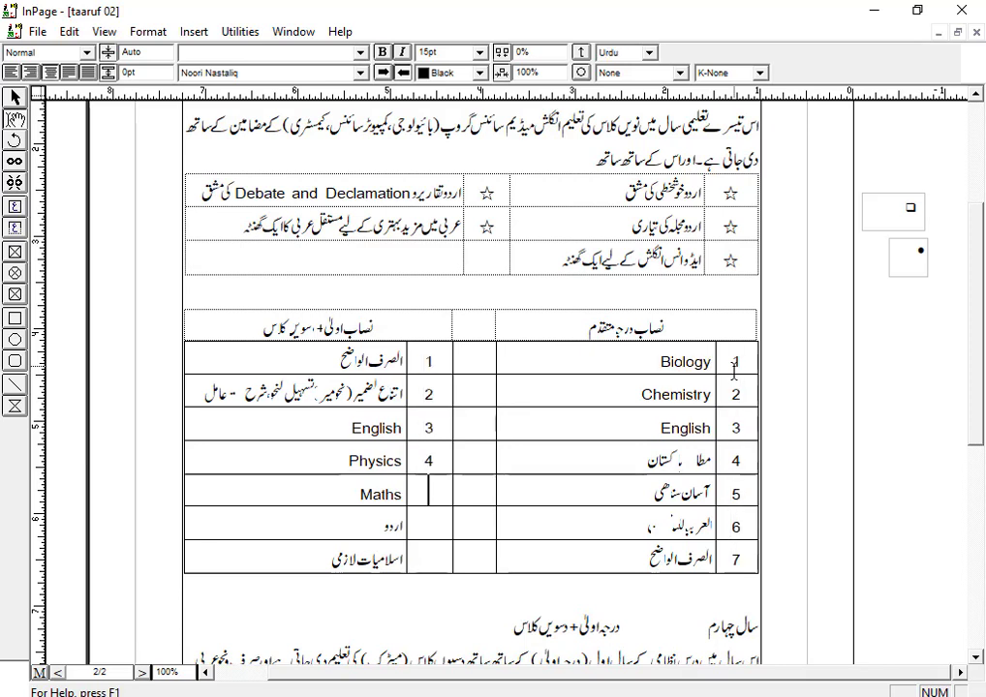
{"action": "type", "text": "5"}
{"action": "key", "text": "Down"}
{"action": "type", "text": "6"}
{"action": "key", "text": "Down"}
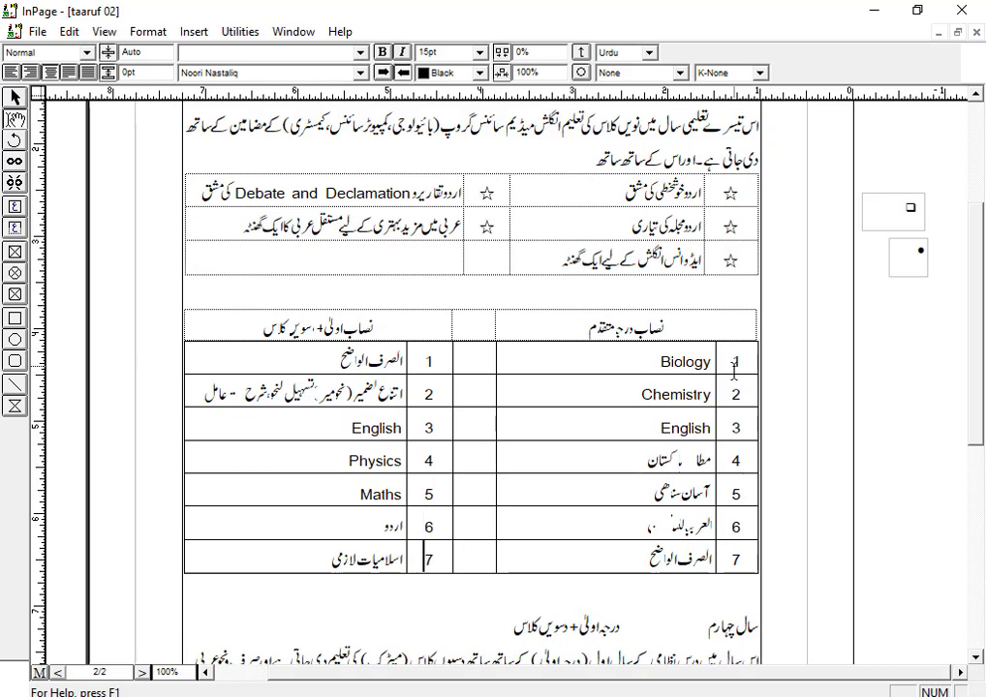
Set the border style of the empty middle column between the two syllabus blocks to None
{"action": "left_click", "coordinate": [614, 374]}
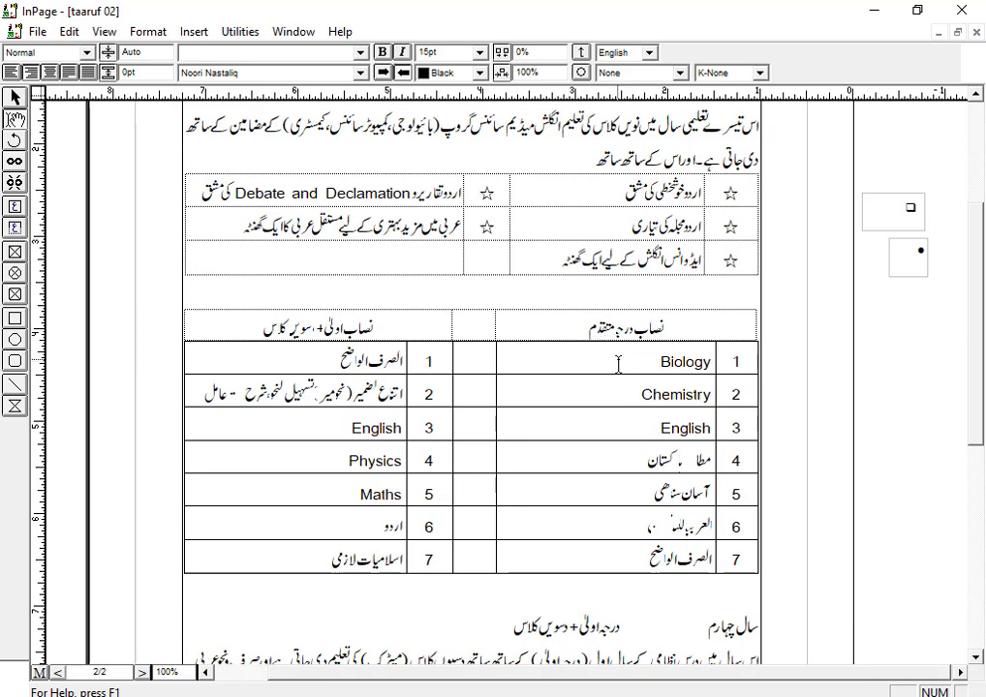
{"action": "left_click_drag", "start_coordinate": [469, 355], "coordinate": [478, 578]}
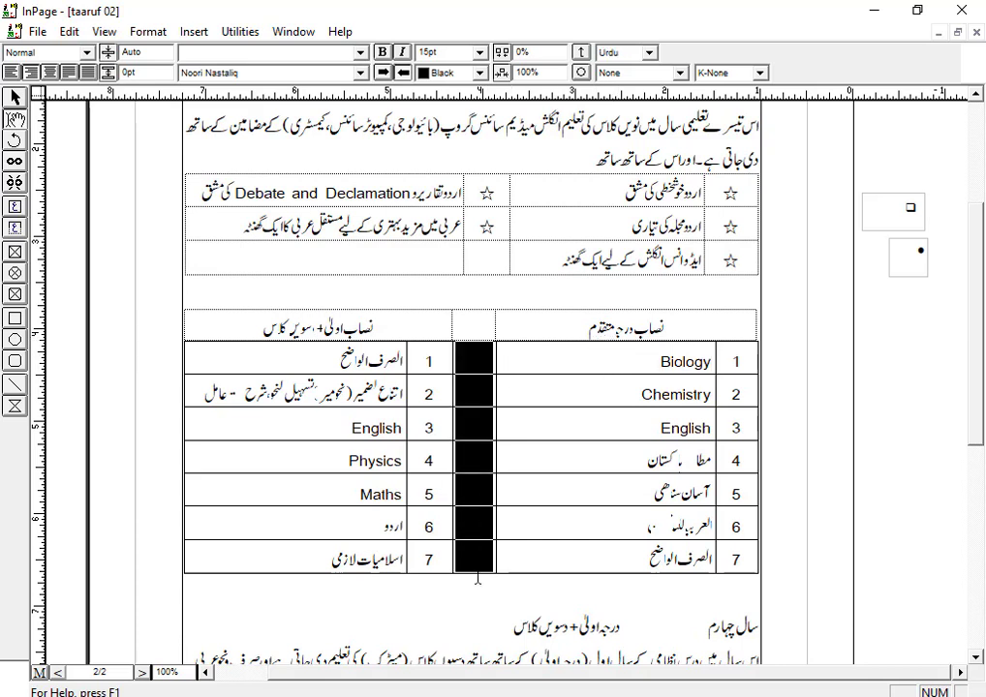
{"action": "right_click", "coordinate": [478, 578]}
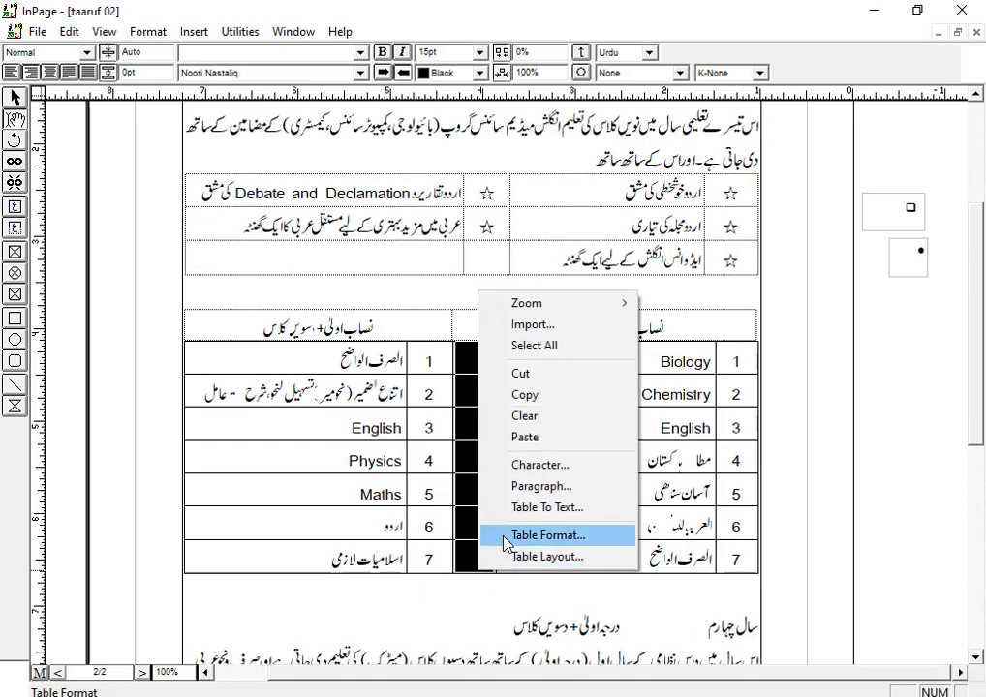
{"action": "left_click", "coordinate": [502, 535]}
{"action": "left_click", "coordinate": [442, 370]}
{"action": "left_click", "coordinate": [419, 391]}
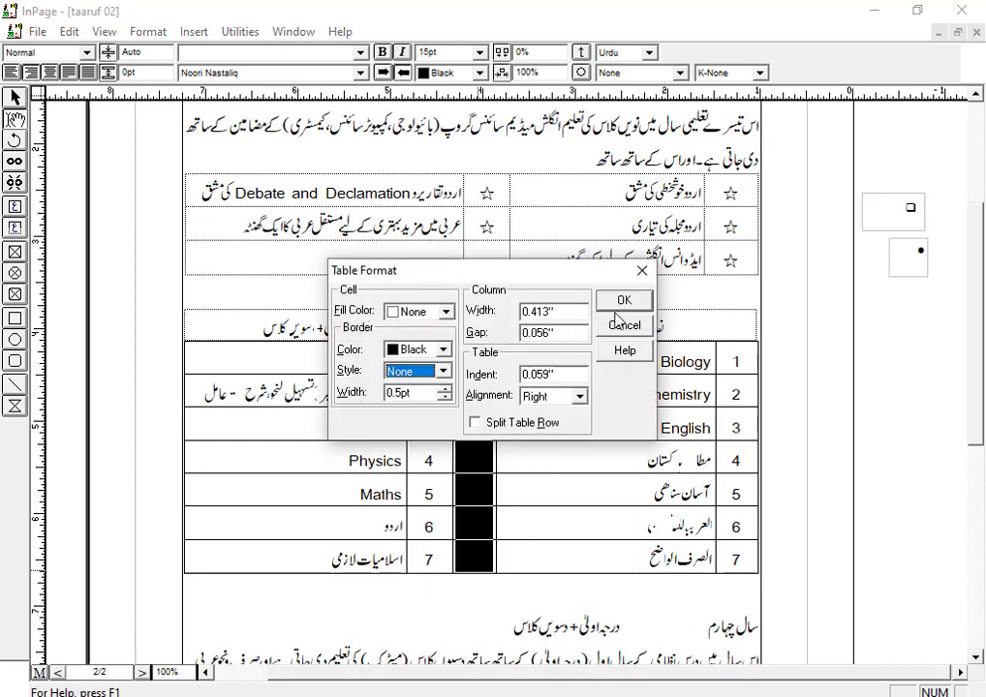
{"action": "key", "text": "Return"}
Reapply the solid black 0.5pt border to the numbered subject cells under نصاب درجہ متقدم
{"action": "left_click_drag", "start_coordinate": [590, 354], "coordinate": [580, 554]}
{"action": "right_click", "coordinate": [574, 550]}
{"action": "left_click", "coordinate": [596, 516]}
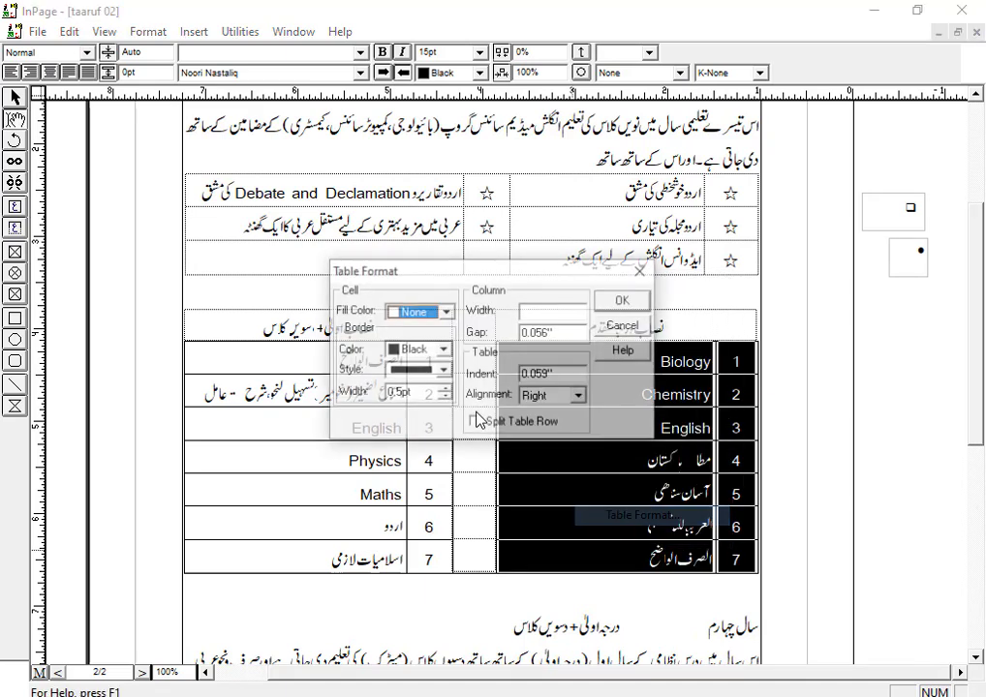
{"action": "key", "text": "Return"}
{"action": "left_click_drag", "start_coordinate": [427, 359], "coordinate": [325, 557]}
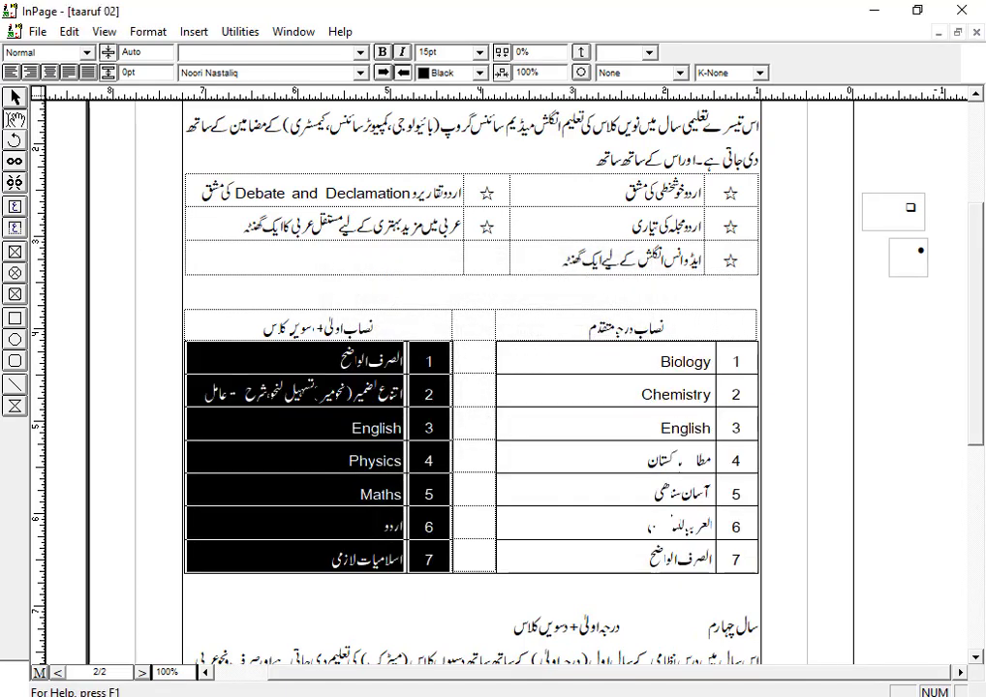
{"action": "left_click", "coordinate": [373, 528]}
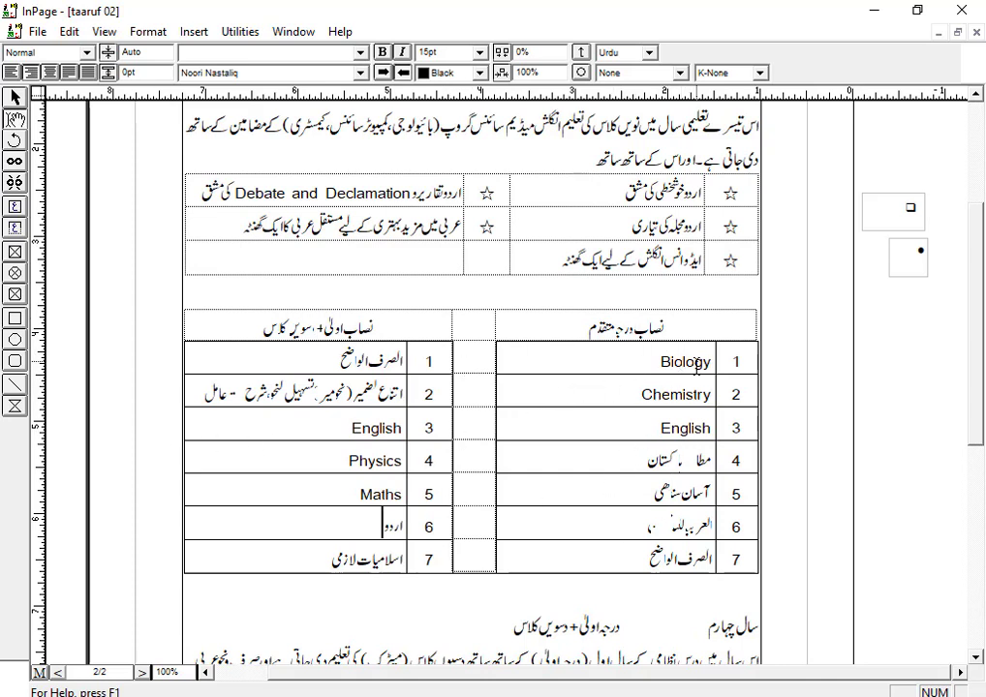
Center the subject names in both subject columns of the syllabus table
{"action": "left_click_drag", "start_coordinate": [681, 364], "coordinate": [629, 559]}
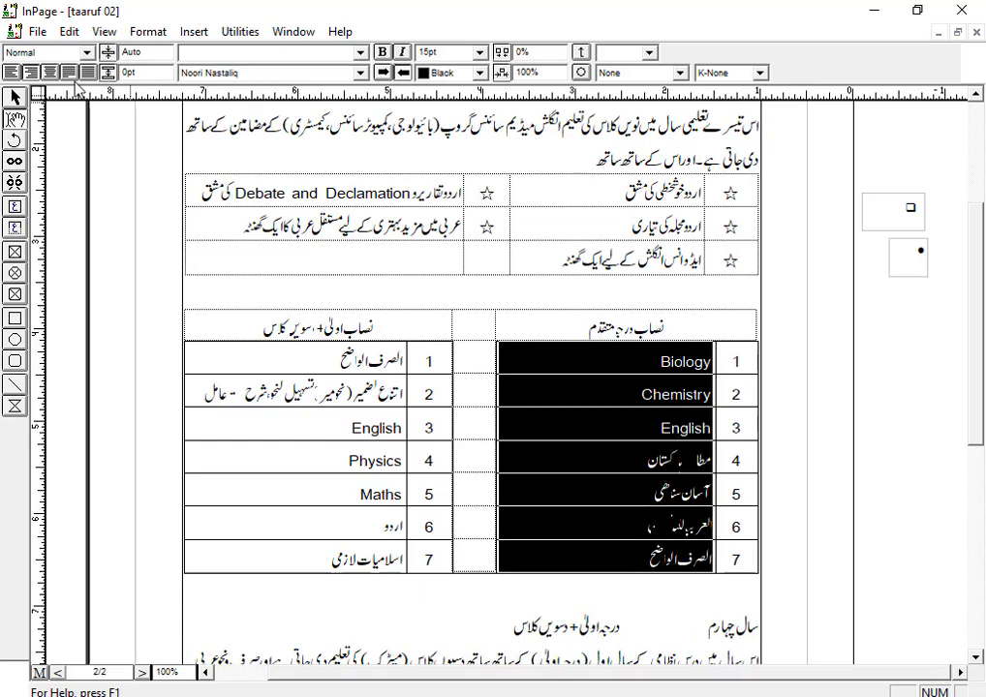
{"action": "left_click_drag", "start_coordinate": [291, 360], "coordinate": [300, 559]}
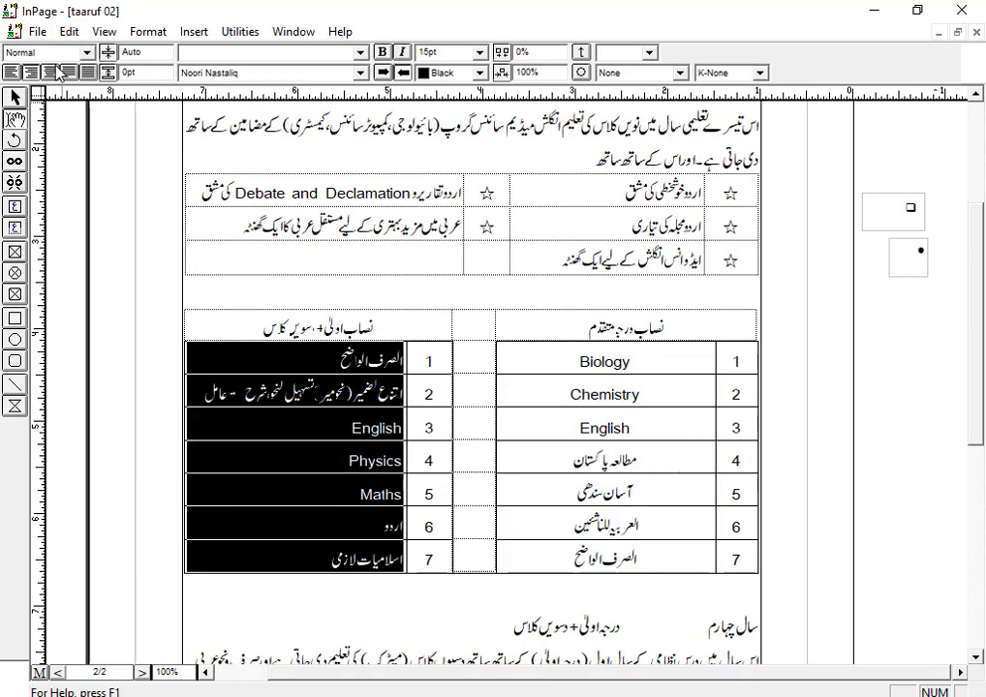
{"action": "left_click", "coordinate": [311, 415]}
Copy the سال سوم heading group onto the سال چہارم line below the syllabus table and change its year label to سال چہارم
{"action": "scroll", "coordinate": [313, 409], "scroll_direction": "down", "scroll_amount": 3}
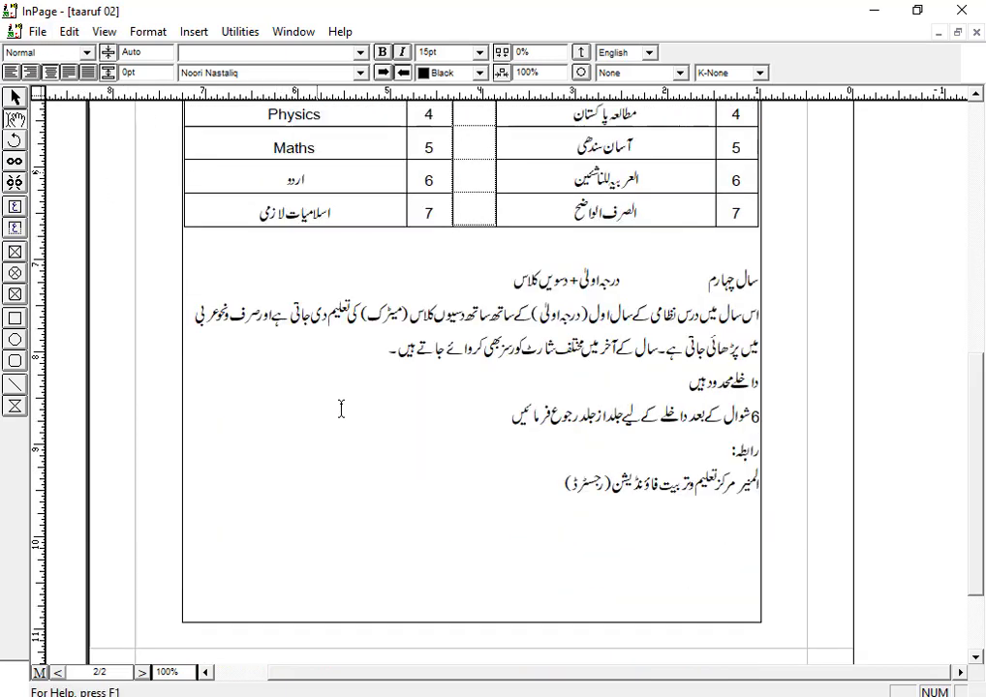
{"action": "scroll", "coordinate": [341, 410], "scroll_direction": "up", "scroll_amount": 2}
{"action": "scroll", "coordinate": [471, 388], "scroll_direction": "up", "scroll_amount": 3}
{"action": "left_click", "coordinate": [512, 194]}
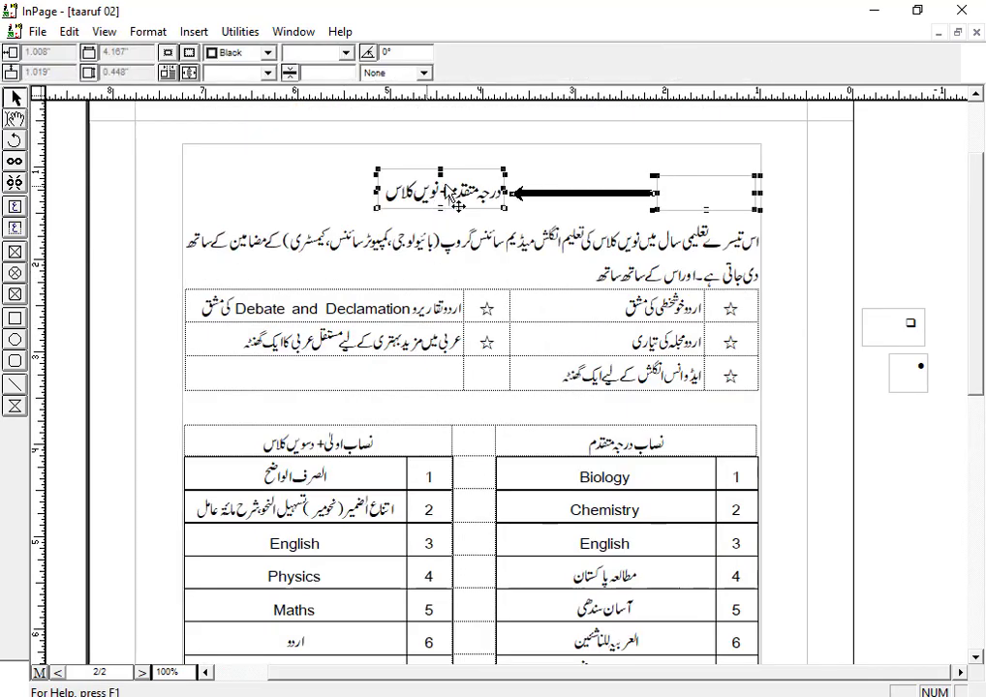
{"action": "right_click", "coordinate": [511, 194]}
{"action": "left_click", "coordinate": [528, 246]}
{"action": "scroll", "coordinate": [528, 246], "scroll_direction": "down", "scroll_amount": 4}
{"action": "right_click", "coordinate": [742, 379]}
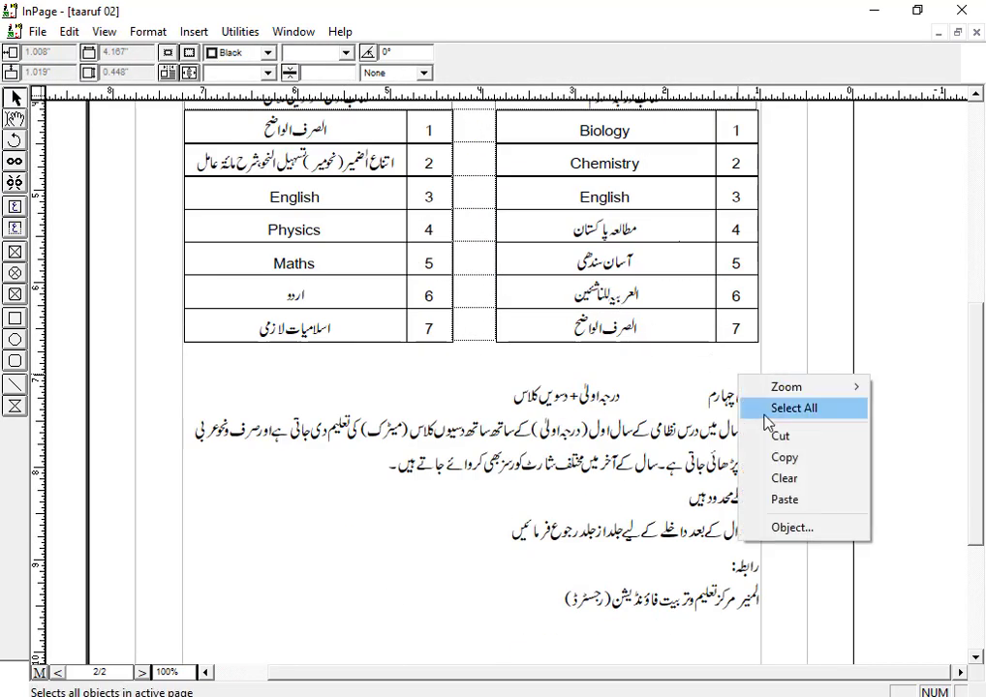
{"action": "left_click", "coordinate": [785, 500]}
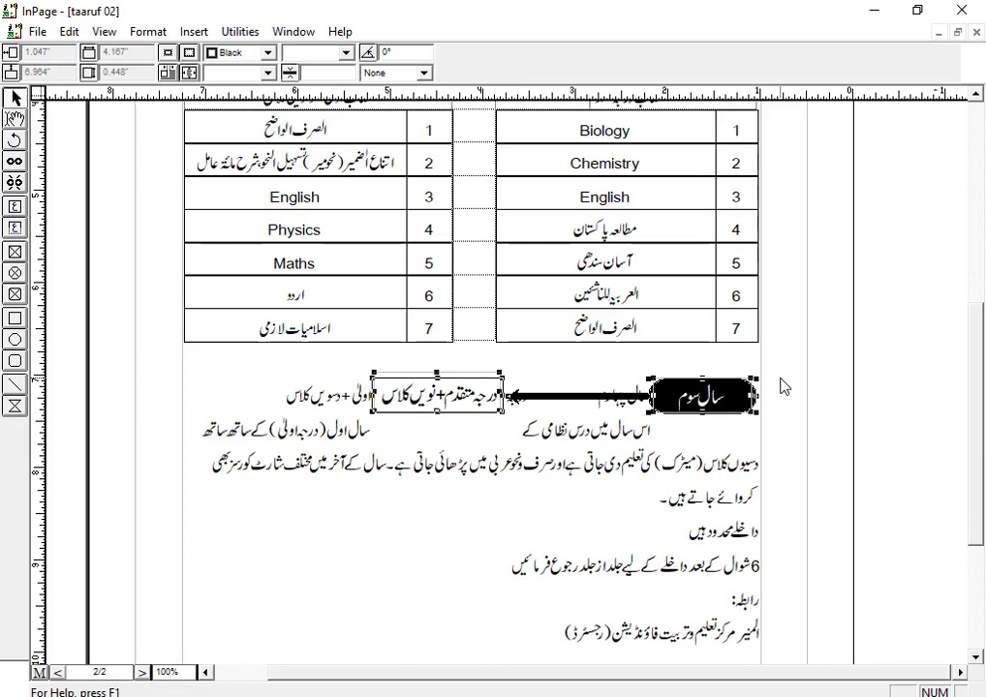
{"action": "double_click", "coordinate": [683, 400]}
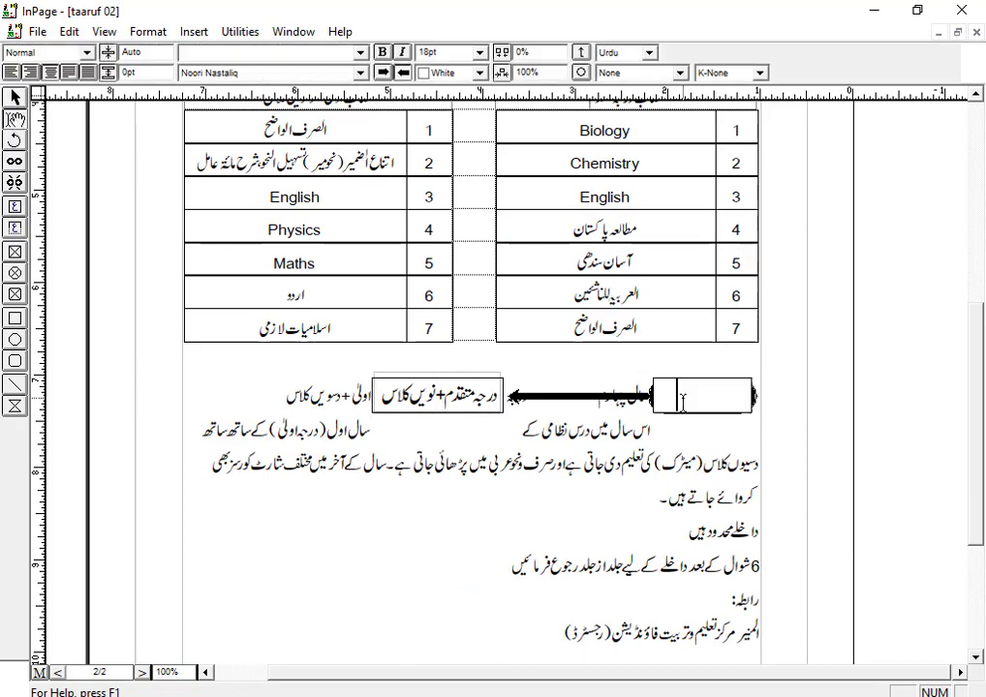
{"action": "type", "text": "سال چہارم"}
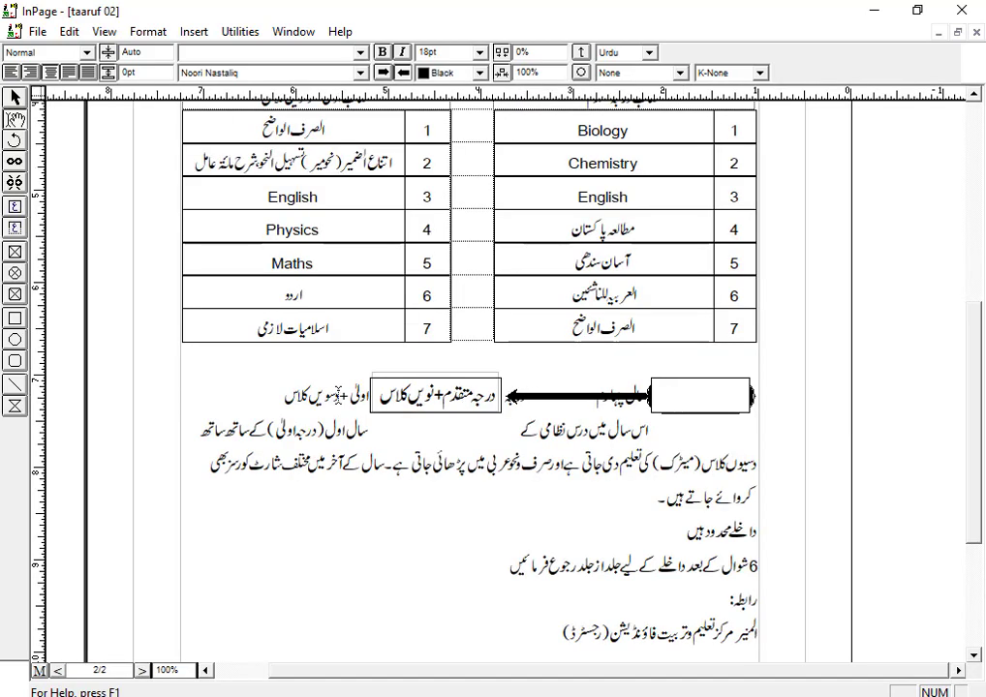
Move درجہ اولیٰ + دسویں کلاس from the body line into the new heading's class box, replacing its text, and center it
{"action": "key", "text": "ctrl+a"}
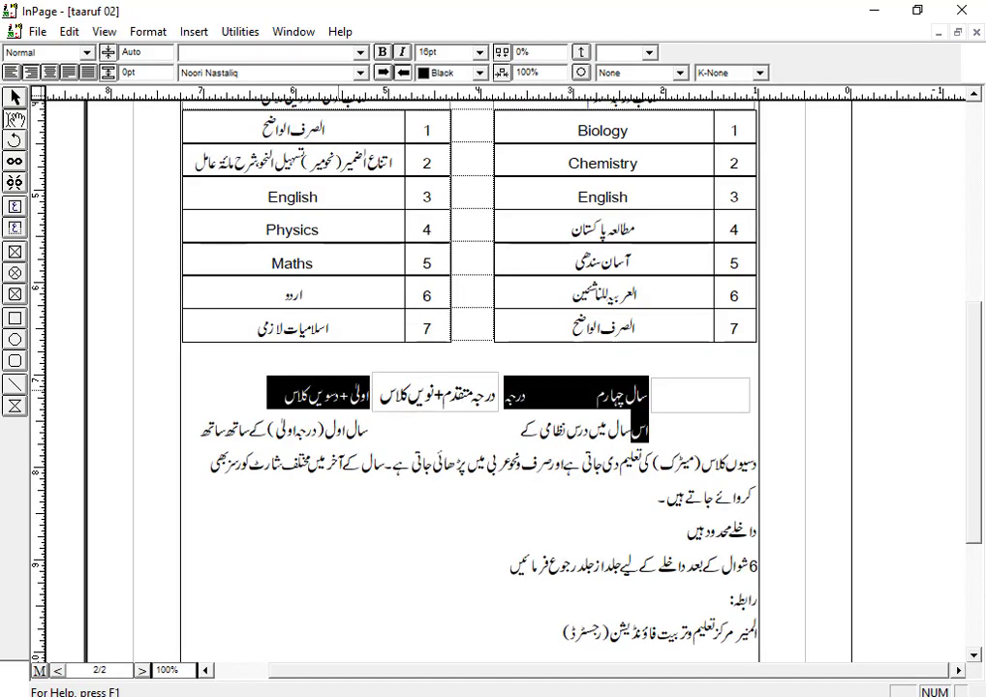
{"action": "left_click", "coordinate": [338, 397]}
{"action": "key", "text": "Left"}
{"action": "key", "text": "shift+End"}
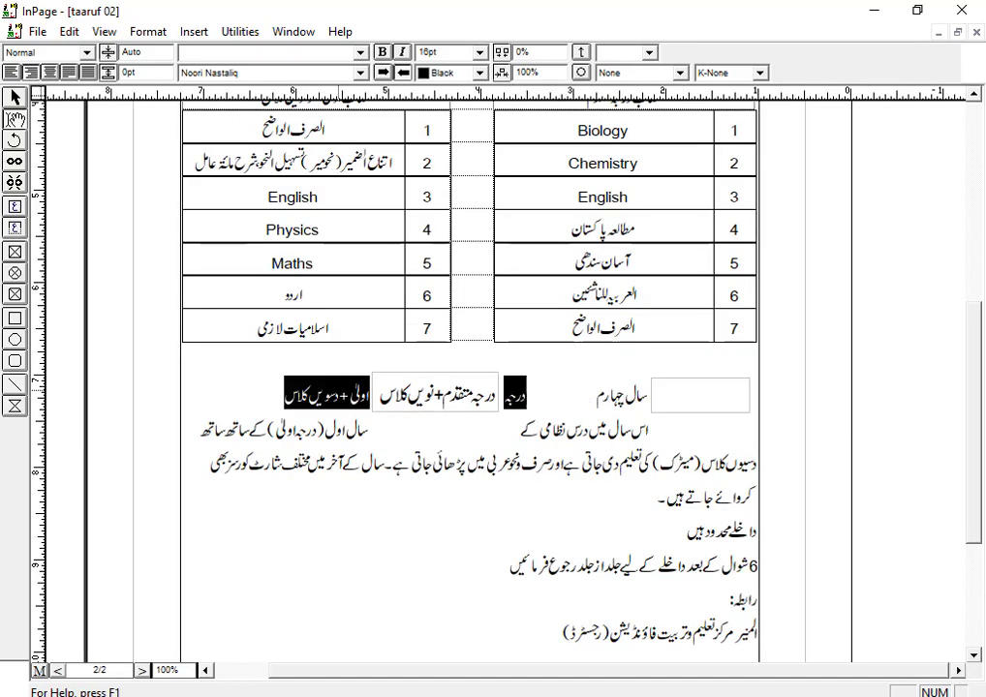
{"action": "key", "text": "ctrl+x"}
{"action": "left_click", "coordinate": [417, 396]}
{"action": "key", "text": "ctrl+a"}
{"action": "key", "text": "ctrl+v"}
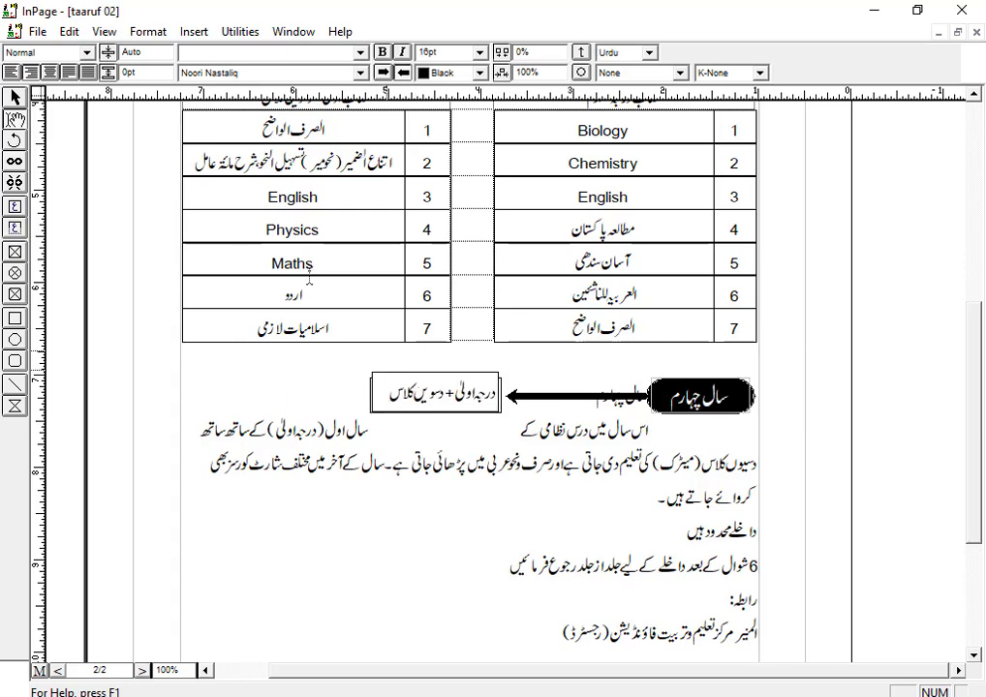
{"action": "left_click", "coordinate": [50, 72]}
{"action": "left_click", "coordinate": [14, 98]}
{"action": "left_click", "coordinate": [14, 121]}
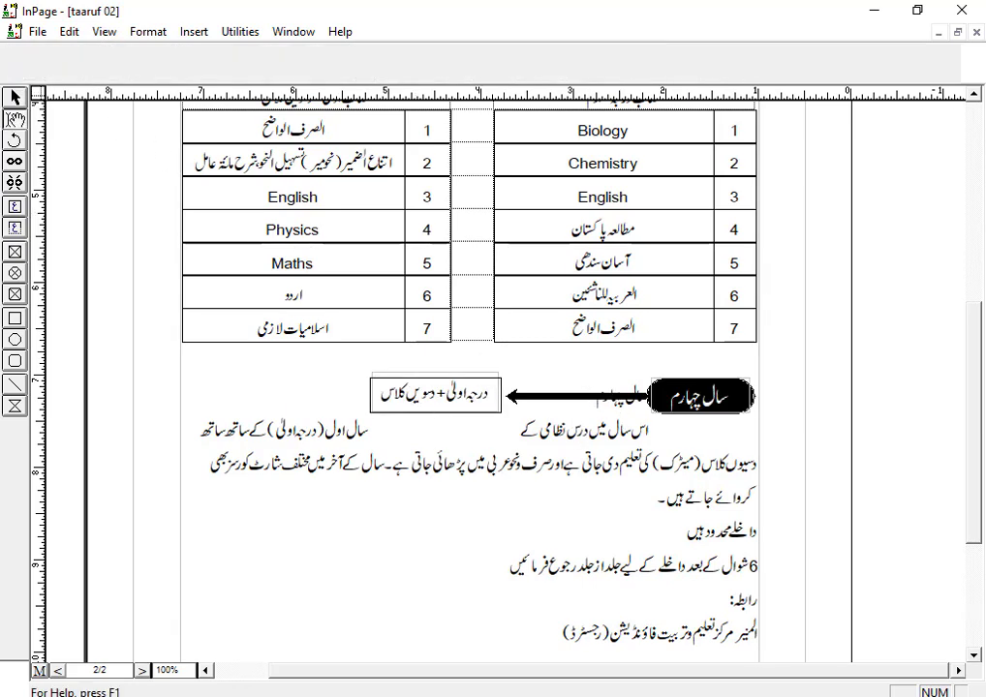
Delete the leftover سال چہارم body text behind the new heading and indent the paragraph with tabs until it starts below the heading
{"action": "left_click_drag", "start_coordinate": [575, 387], "coordinate": [664, 382]}
{"action": "key", "text": "Delete"}
{"action": "key", "text": "Delete"}
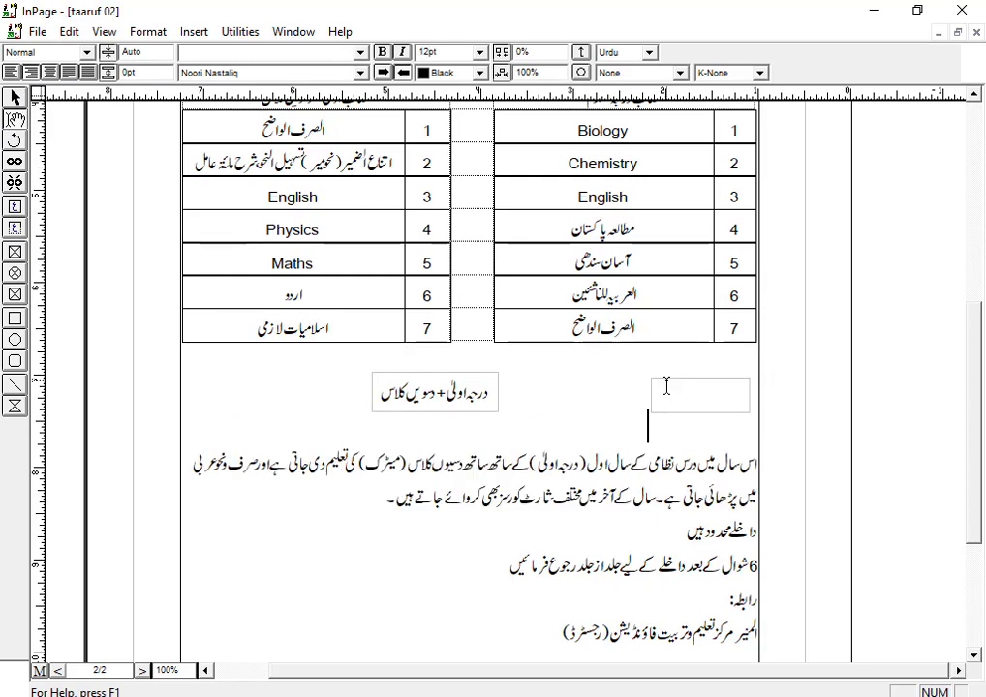
{"action": "key", "text": "Tab"}
{"action": "key", "text": "Tab"}
{"action": "key", "text": "Tab"}
{"action": "key", "text": "Tab"}
{"action": "key", "text": "Tab"}
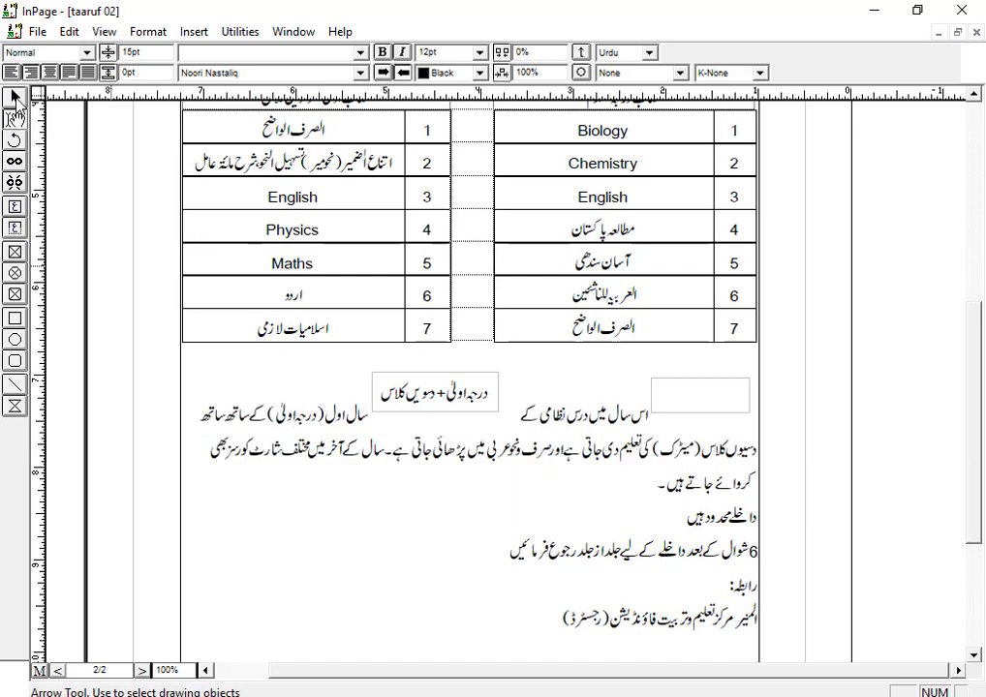
{"action": "left_click", "coordinate": [19, 98]}
{"action": "left_click", "coordinate": [697, 408]}
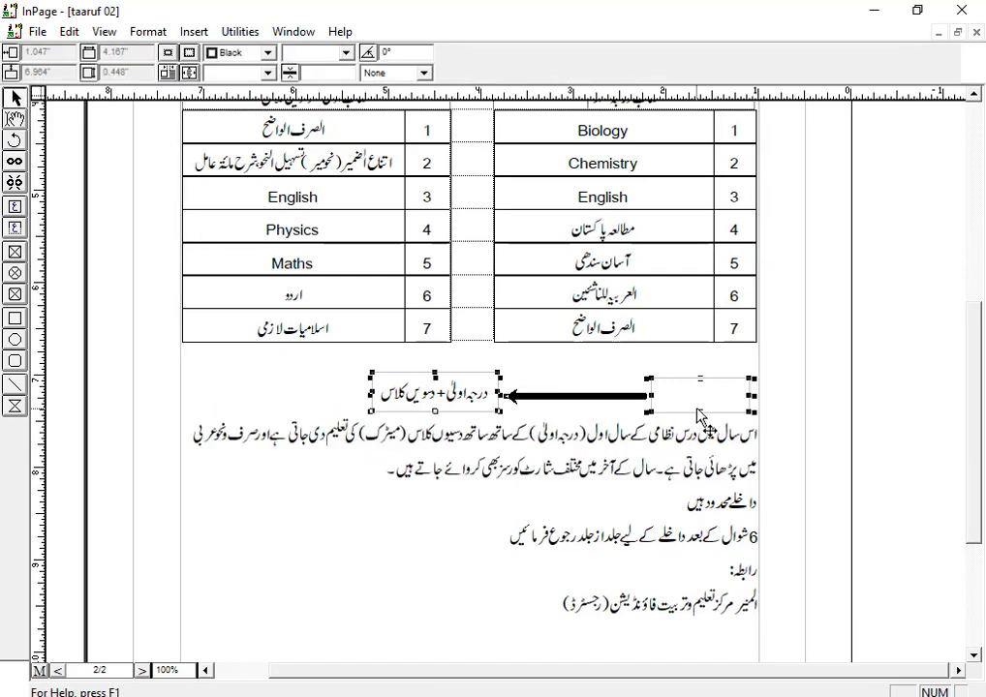
{"action": "key", "text": "ctrl+5"}
{"action": "key", "text": "ctrl+1"}
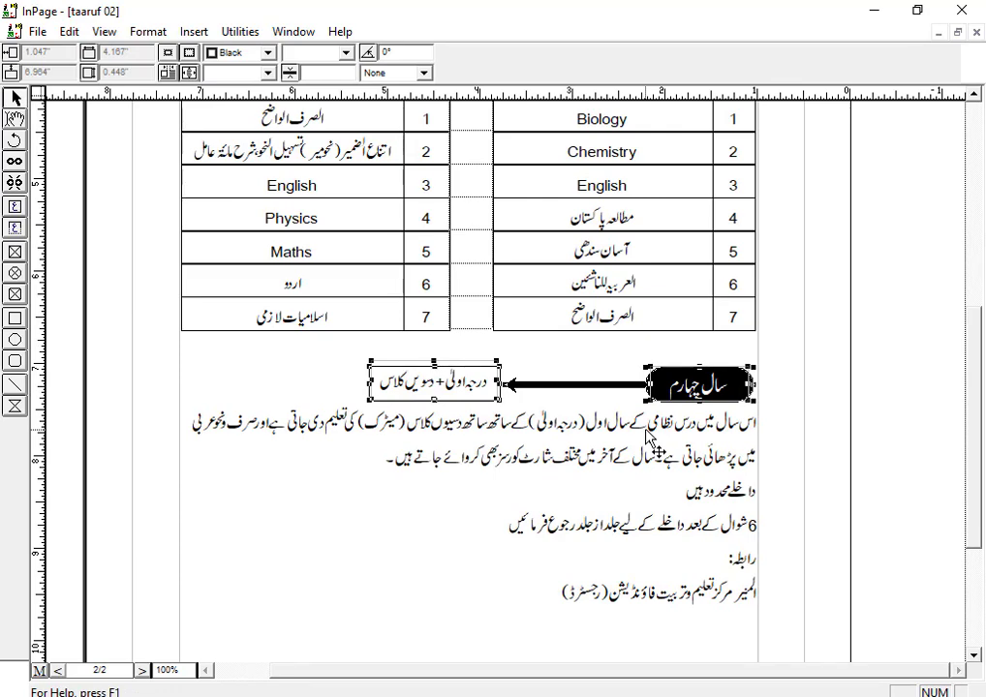
Center the closing lines from داخلے محدود ہیں down to the foundation's name at the end of page 2
{"action": "scroll", "coordinate": [265, 265], "scroll_direction": "down", "scroll_amount": 3}
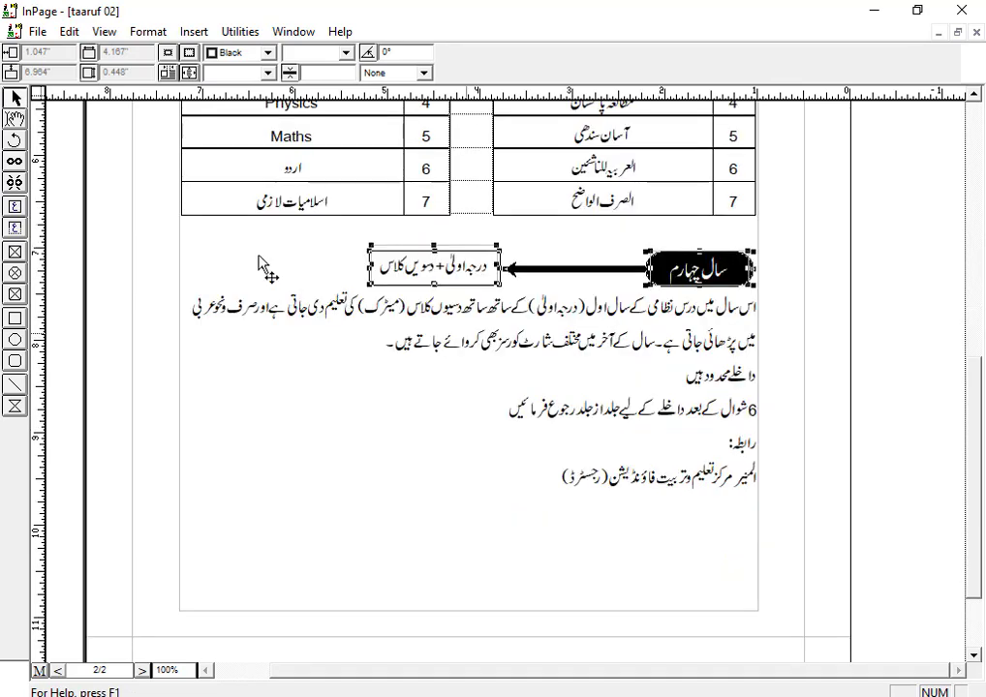
{"action": "left_click", "coordinate": [264, 265]}
{"action": "left_click_drag", "start_coordinate": [669, 370], "coordinate": [656, 477]}
{"action": "left_click", "coordinate": [32, 72]}
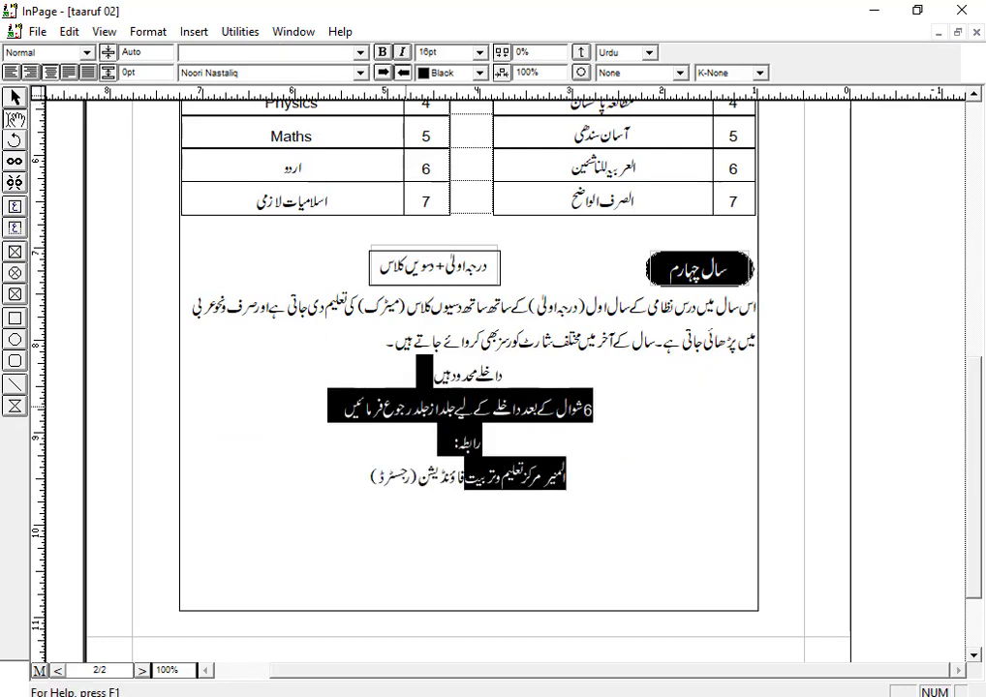
Replace the داخلے محدود ہیں line with a rounded rectangle about 2.51 by 0.49 inches and put its text in a text box inside
{"action": "left_click", "coordinate": [440, 383]}
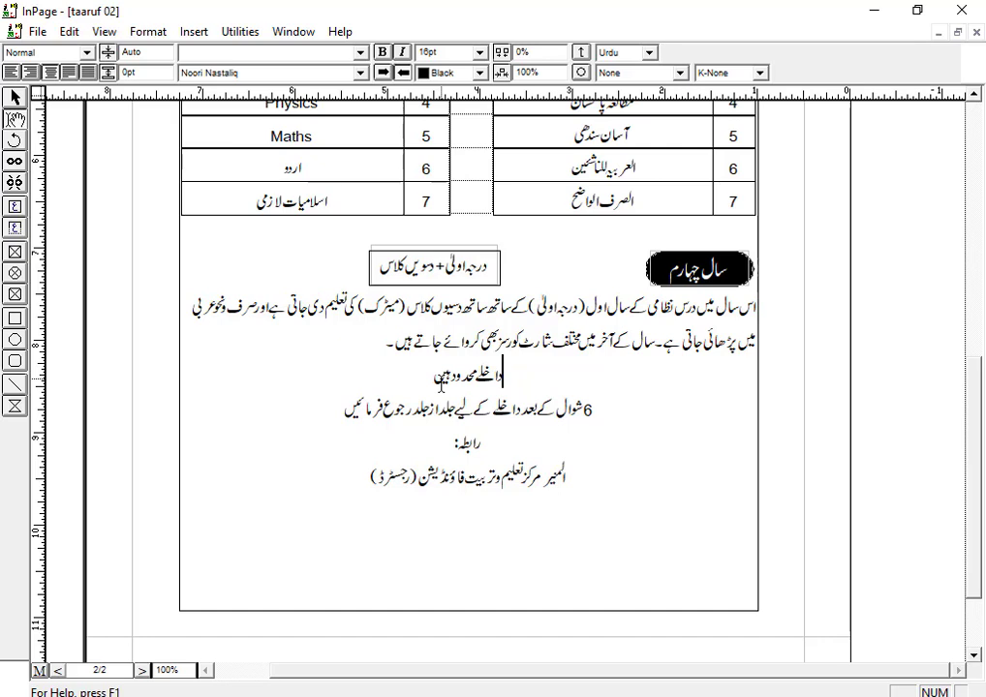
{"action": "key", "text": "Return"}
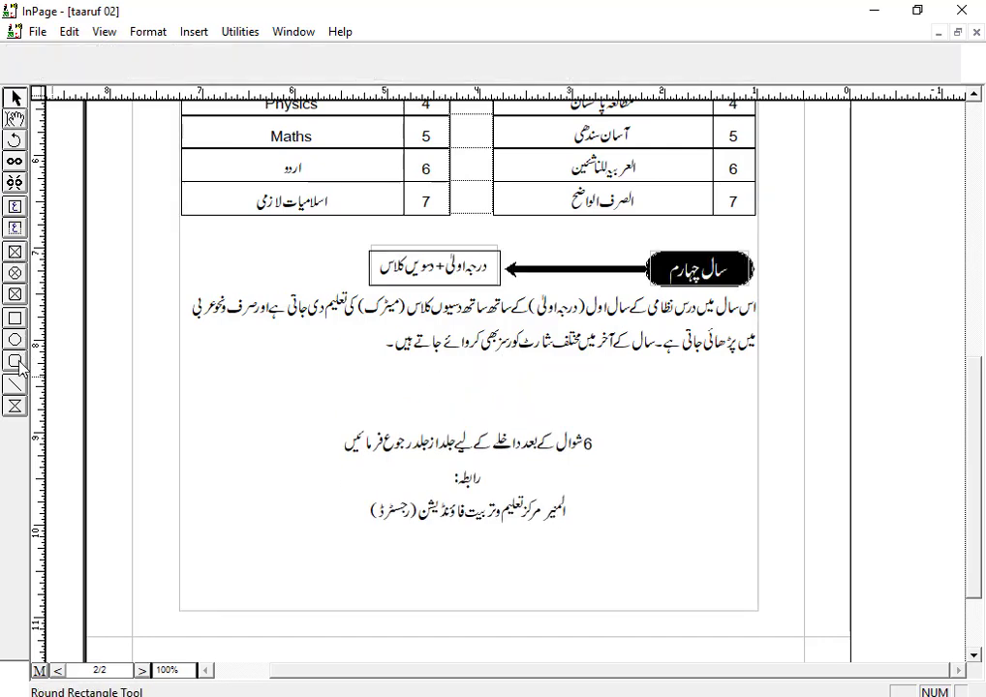
{"action": "left_click", "coordinate": [15, 362]}
{"action": "left_click_drag", "start_coordinate": [358, 368], "coordinate": [591, 415]}
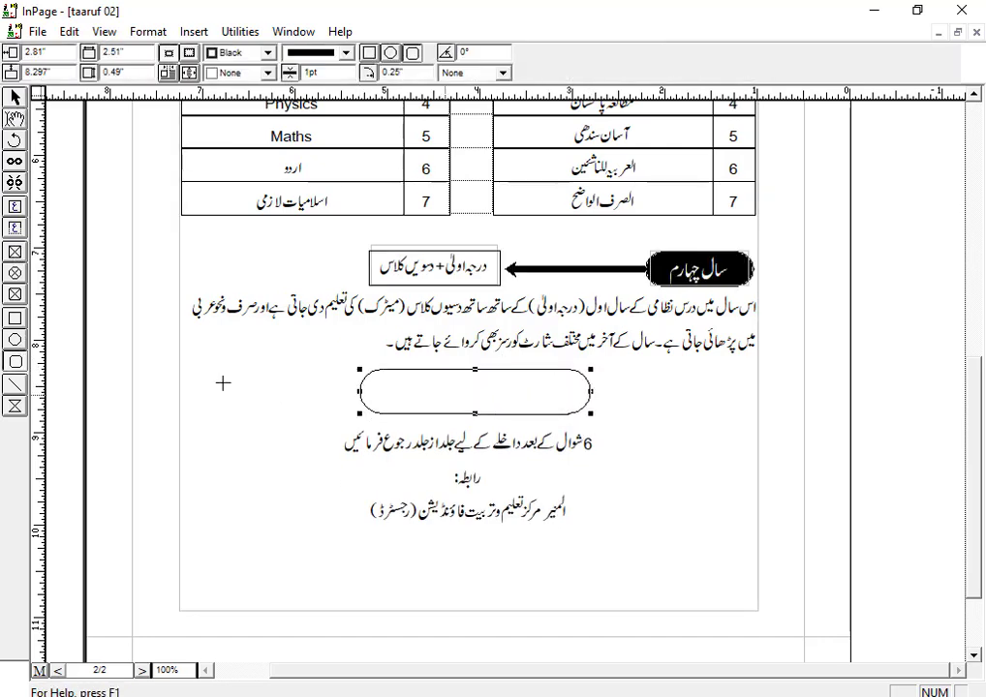
{"action": "left_click", "coordinate": [353, 382]}
{"action": "left_click_drag", "start_coordinate": [374, 378], "coordinate": [572, 414]}
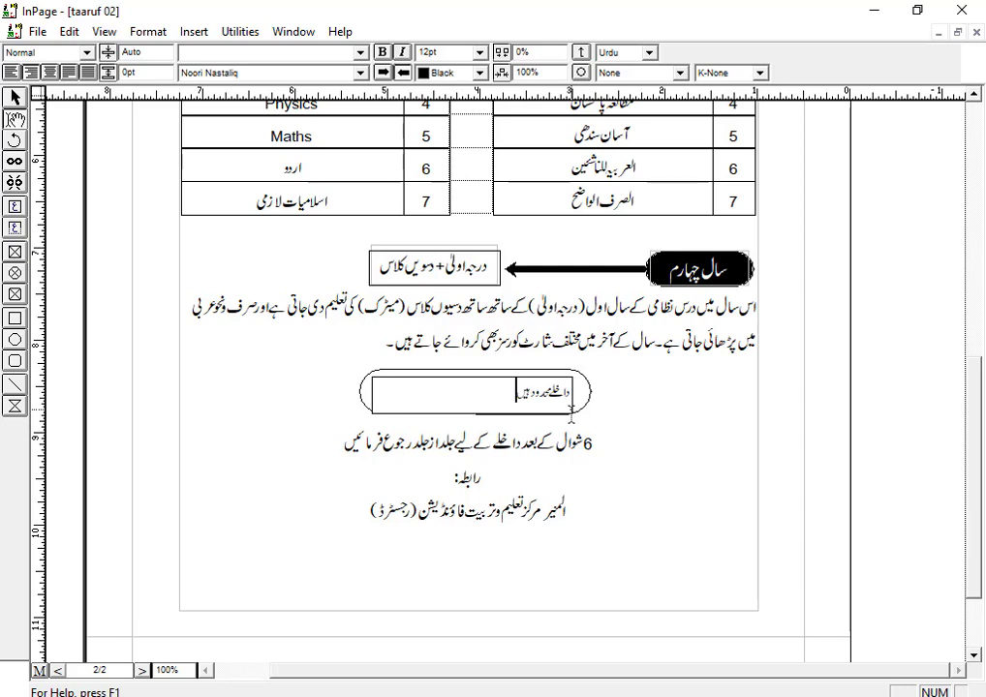
Format the text داخلے محدود ہیں in Bombay Black Unicode at 20pt and color it white
{"action": "key", "text": "ctrl+a"}
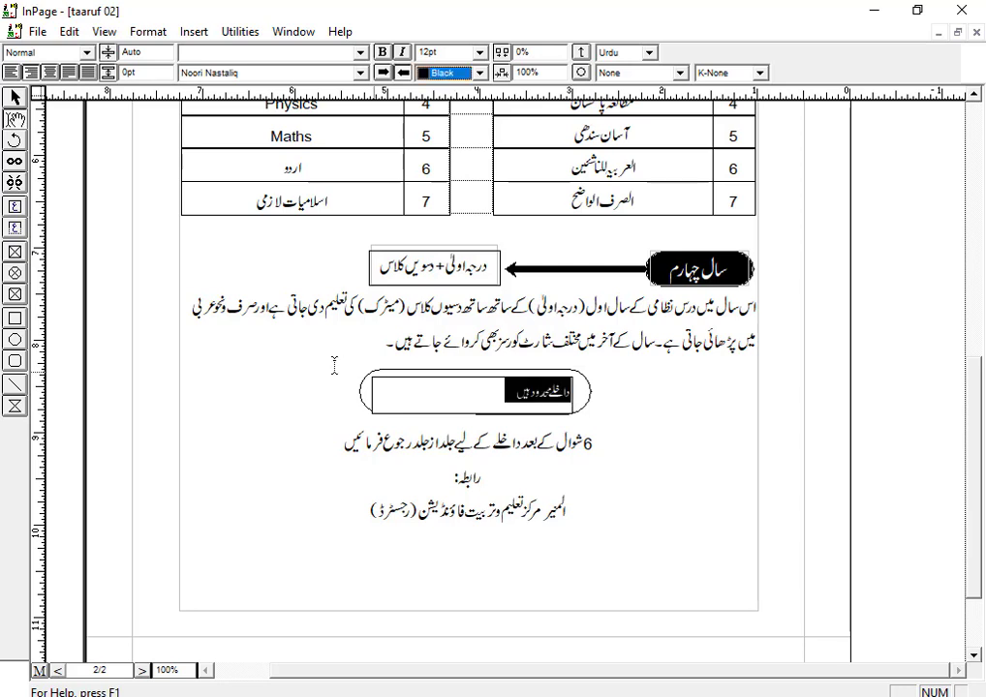
{"action": "left_click", "coordinate": [244, 73]}
{"action": "key", "text": "b"}
{"action": "scroll", "coordinate": [235, 117], "scroll_direction": "down", "scroll_amount": 3}
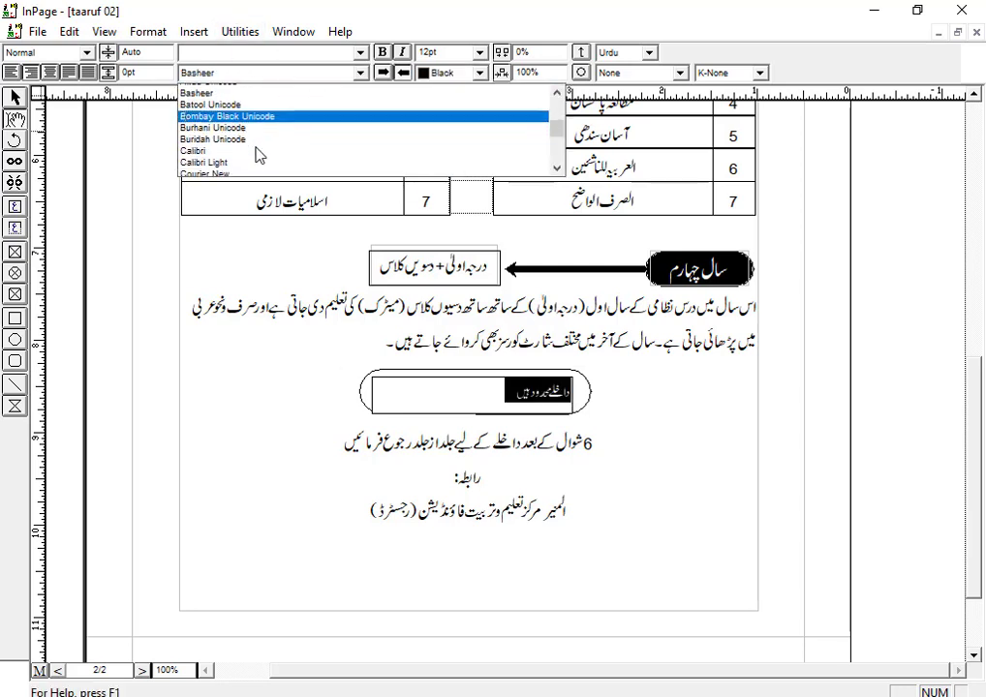
{"action": "left_click", "coordinate": [273, 106]}
{"action": "left_click", "coordinate": [441, 55]}
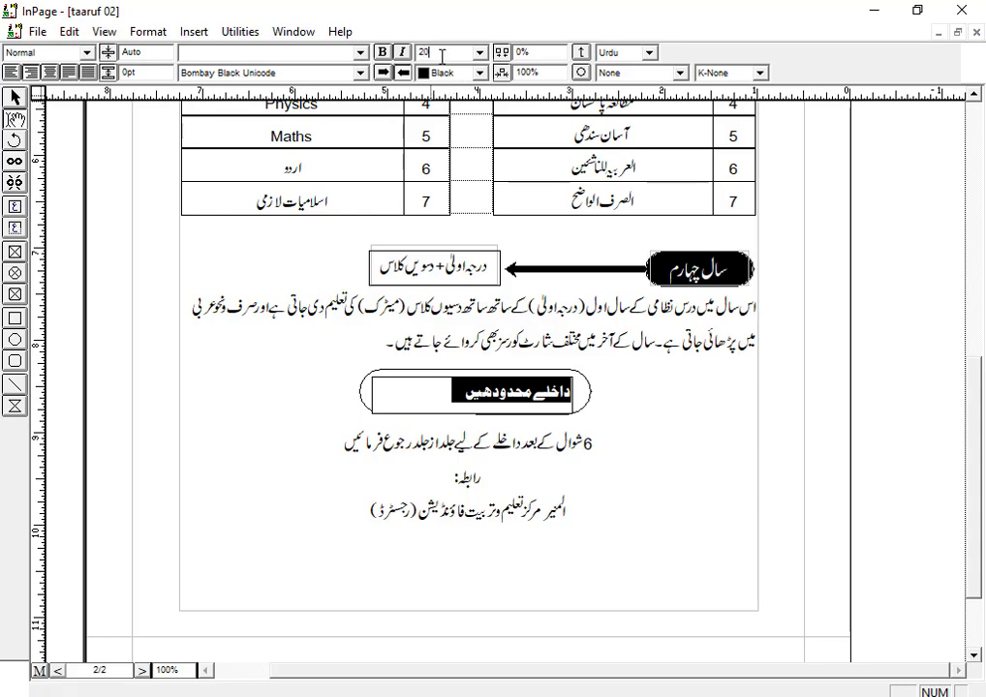
{"action": "key", "text": "Return"}
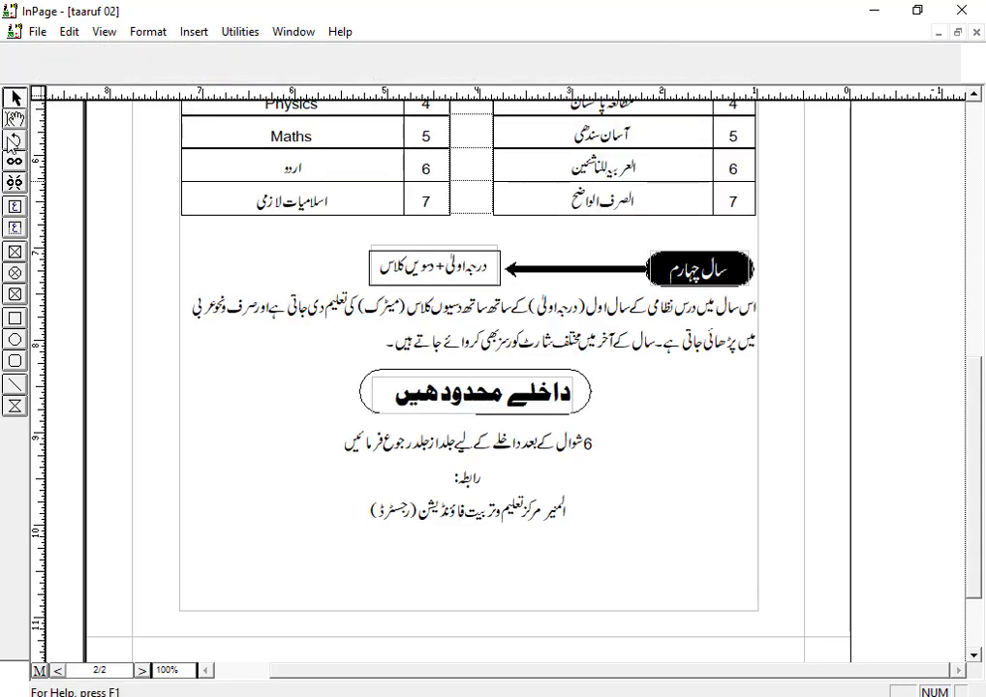
{"action": "left_click", "coordinate": [478, 72]}
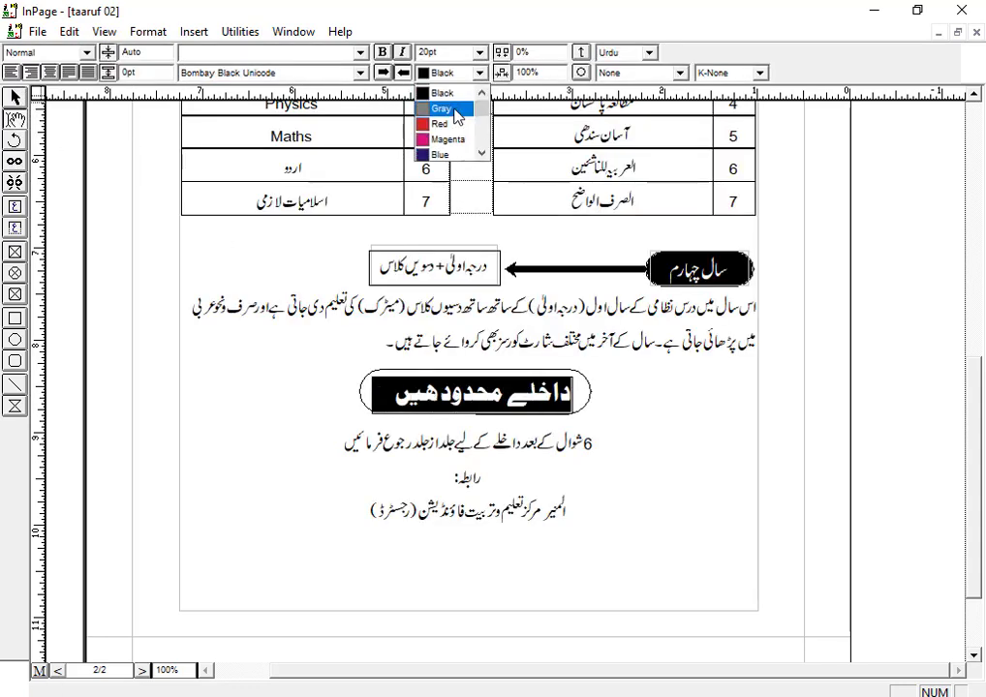
{"action": "left_click", "coordinate": [441, 134]}
Fill the rounded rectangle behind the داخلے محدود ہیں text with black
{"action": "left_click", "coordinate": [16, 98]}
{"action": "left_click", "coordinate": [586, 399]}
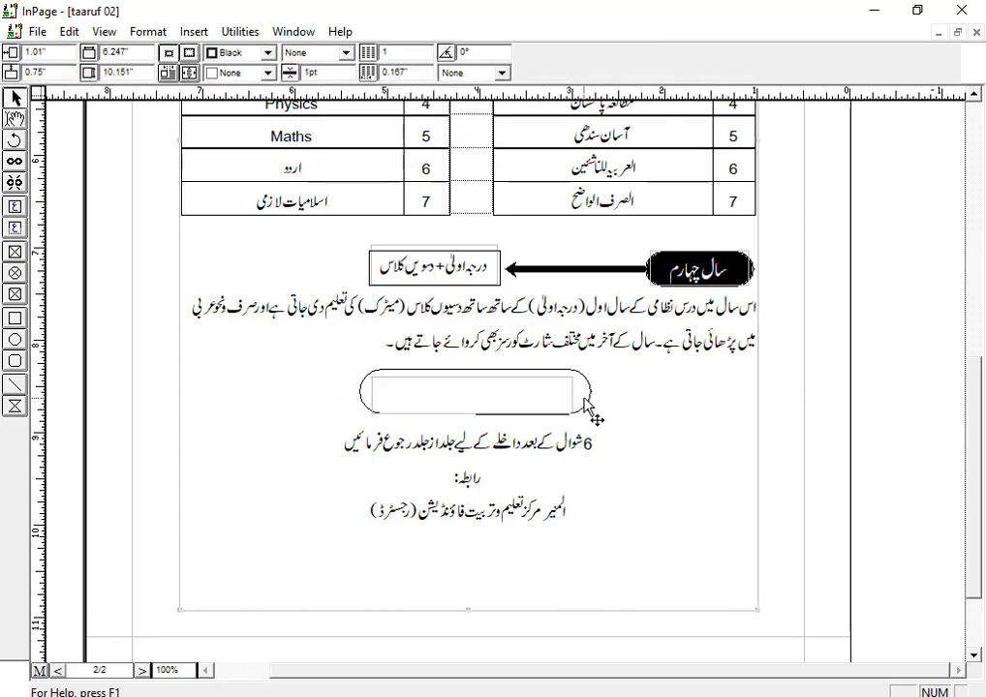
{"action": "left_click", "coordinate": [232, 73]}
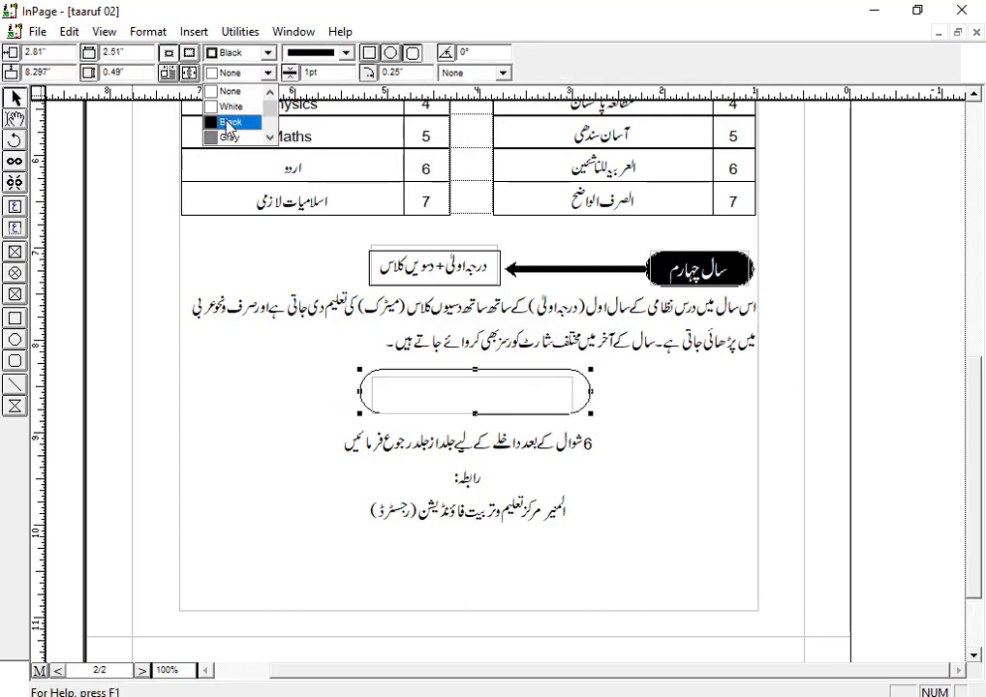
{"action": "left_click", "coordinate": [231, 122]}
{"action": "left_click", "coordinate": [742, 495]}
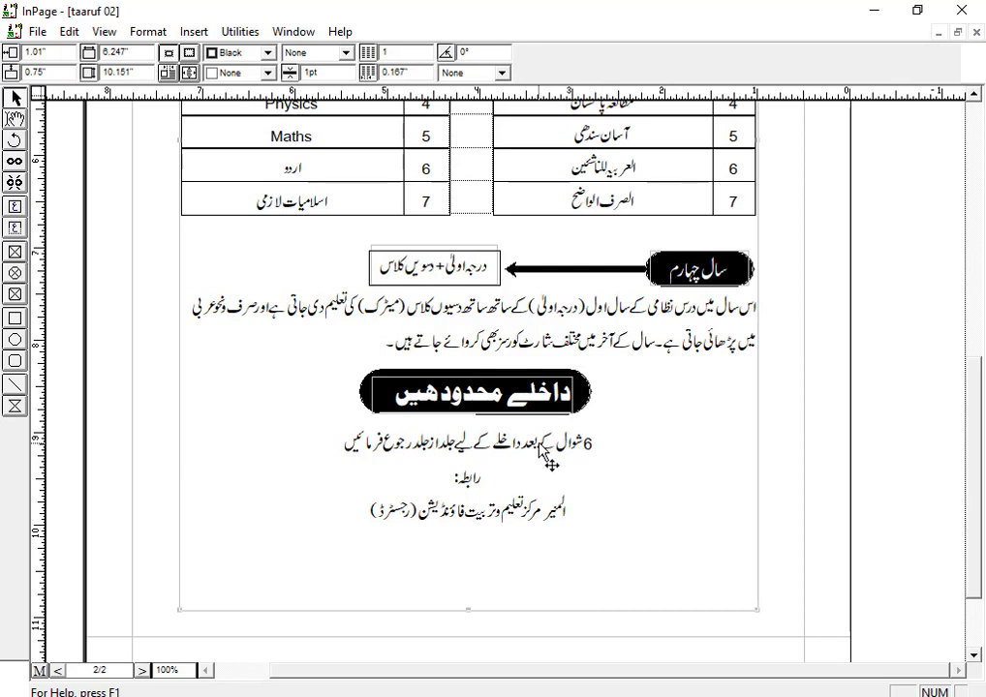
Make the admission line beginning 6 شوال کے بعد bold and set it to 18pt
{"action": "left_click", "coordinate": [15, 120]}
{"action": "triple_click", "coordinate": [472, 442]}
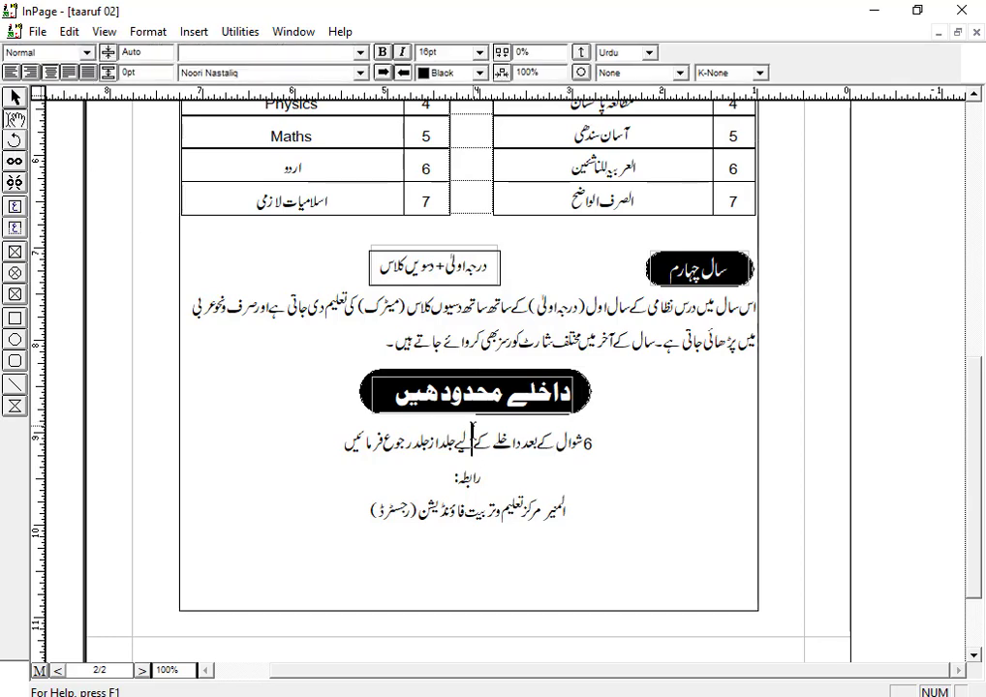
{"action": "double_click", "coordinate": [440, 53]}
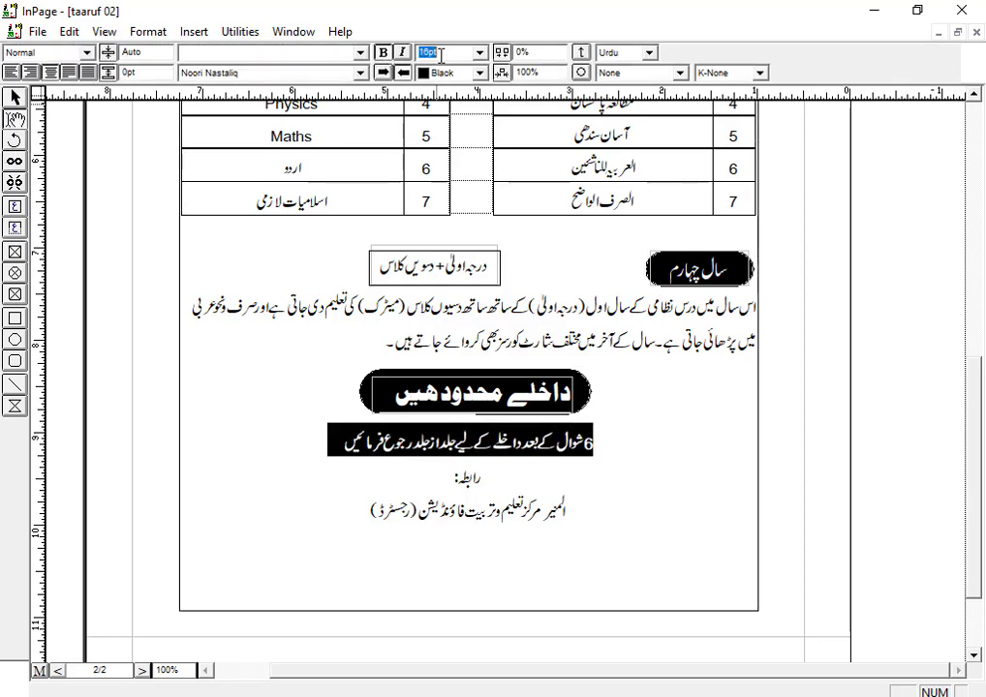
{"action": "type", "text": "18"}
{"action": "key", "text": "Return"}
{"action": "left_click", "coordinate": [484, 522]}
Examine the layout from the end of page 2 up to page 1, including a 50% view of the first page
{"action": "scroll", "coordinate": [485, 522], "scroll_direction": "up", "scroll_amount": 5}
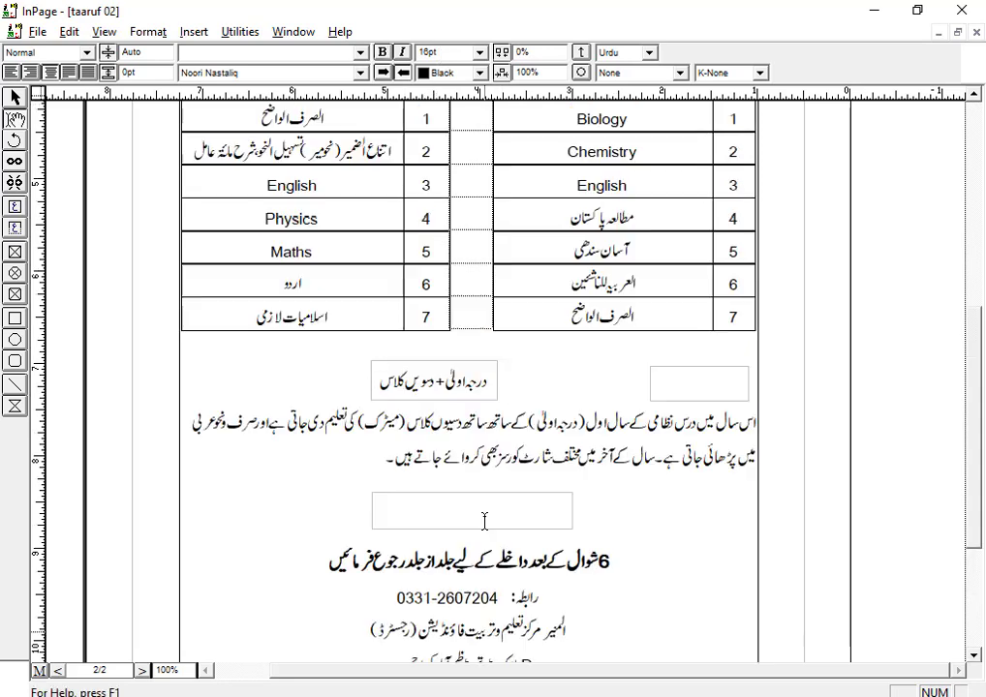
{"action": "left_click", "coordinate": [6, 96]}
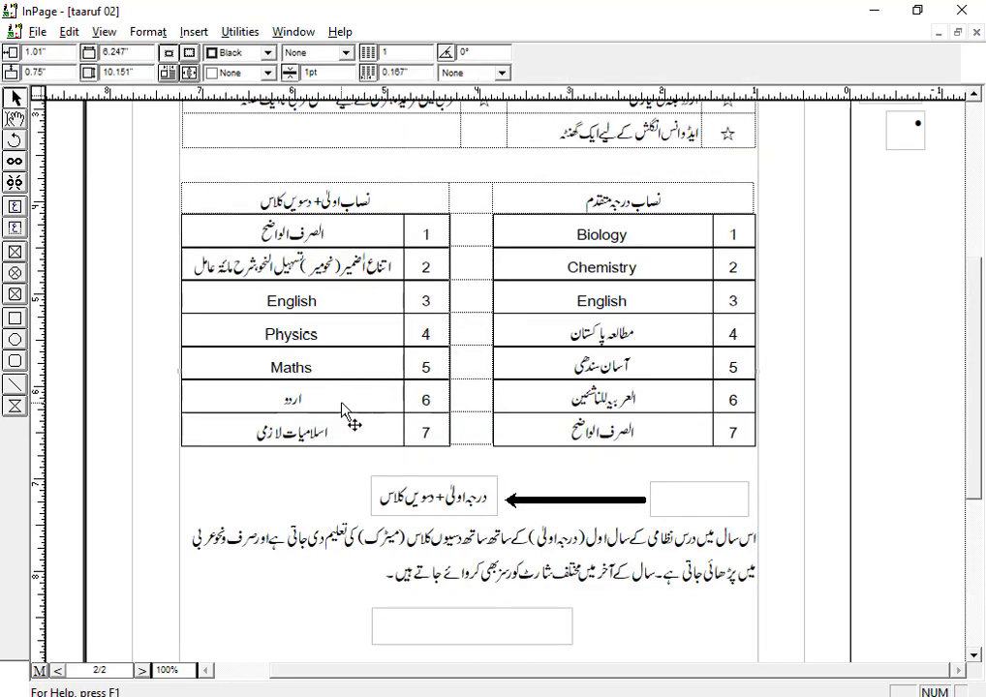
{"action": "key", "text": "F5"}
{"action": "key", "text": "F6"}
{"action": "scroll", "coordinate": [506, 545], "scroll_direction": "up", "scroll_amount": 10}
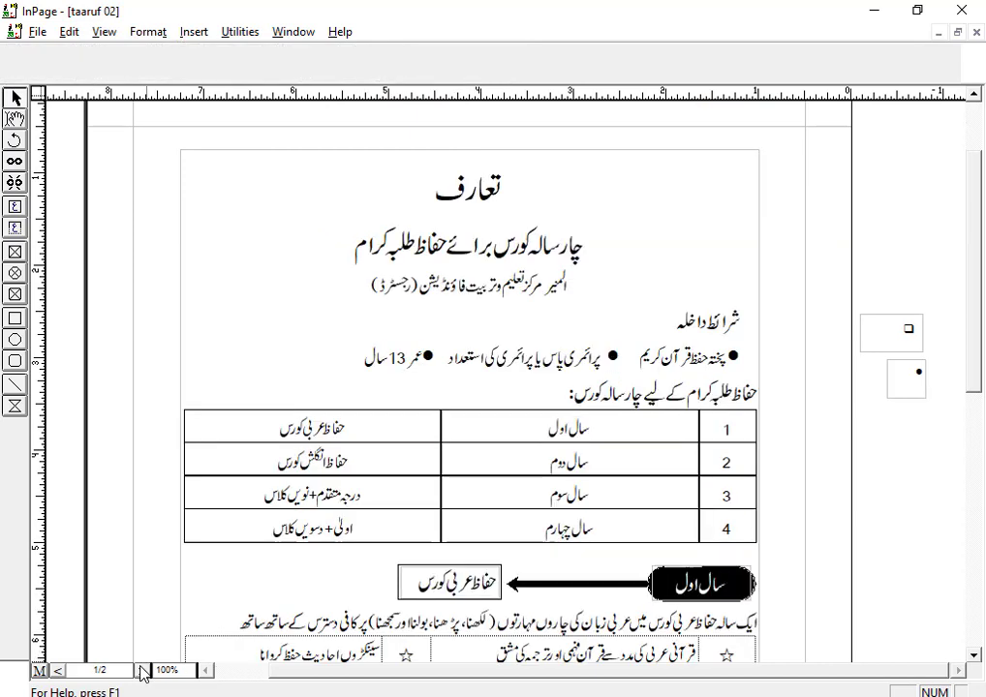
{"action": "key", "text": "F5"}
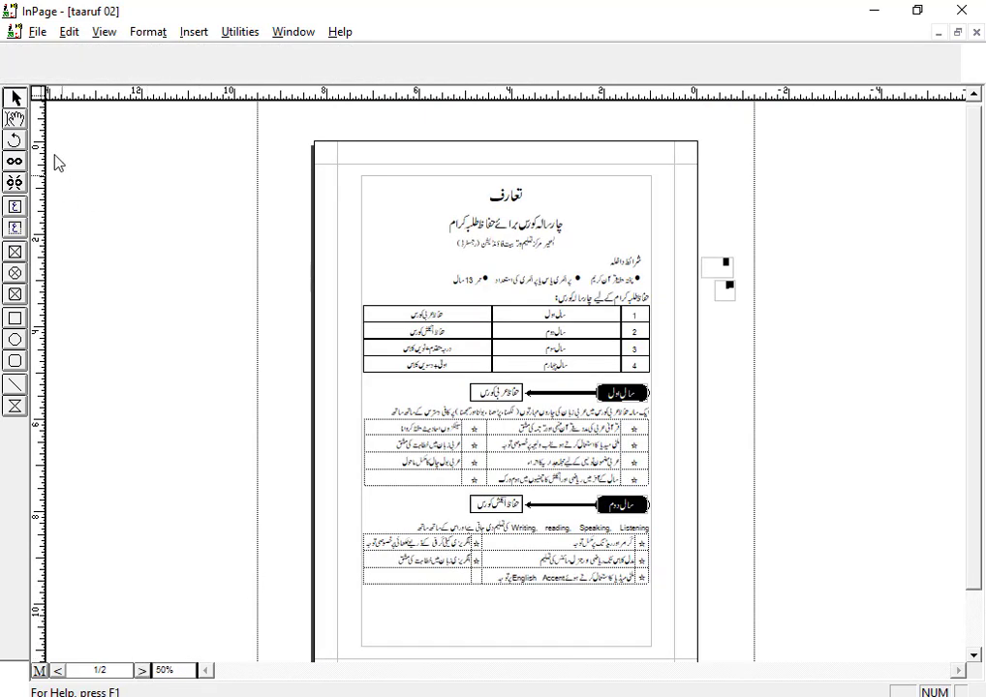
{"action": "left_click", "coordinate": [400, 341]}
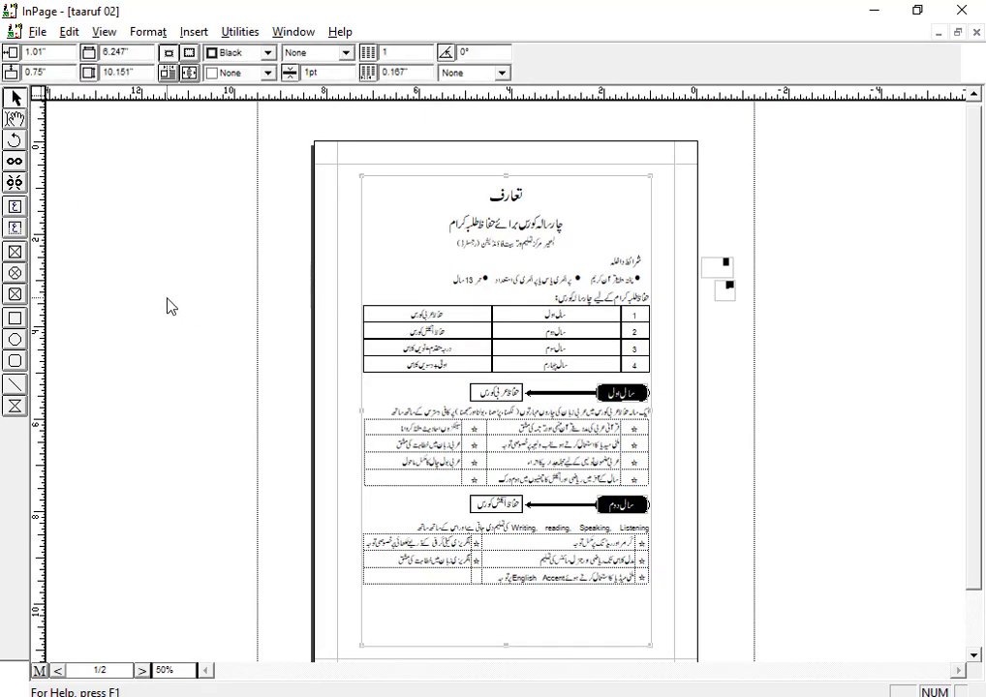
Draw a rounded-rectangle border about 6.854 by 10.505 inches around the text frame on the master page and nudge it down to 0.579 inches
{"action": "left_click", "coordinate": [38, 671]}
{"action": "left_click", "coordinate": [12, 362]}
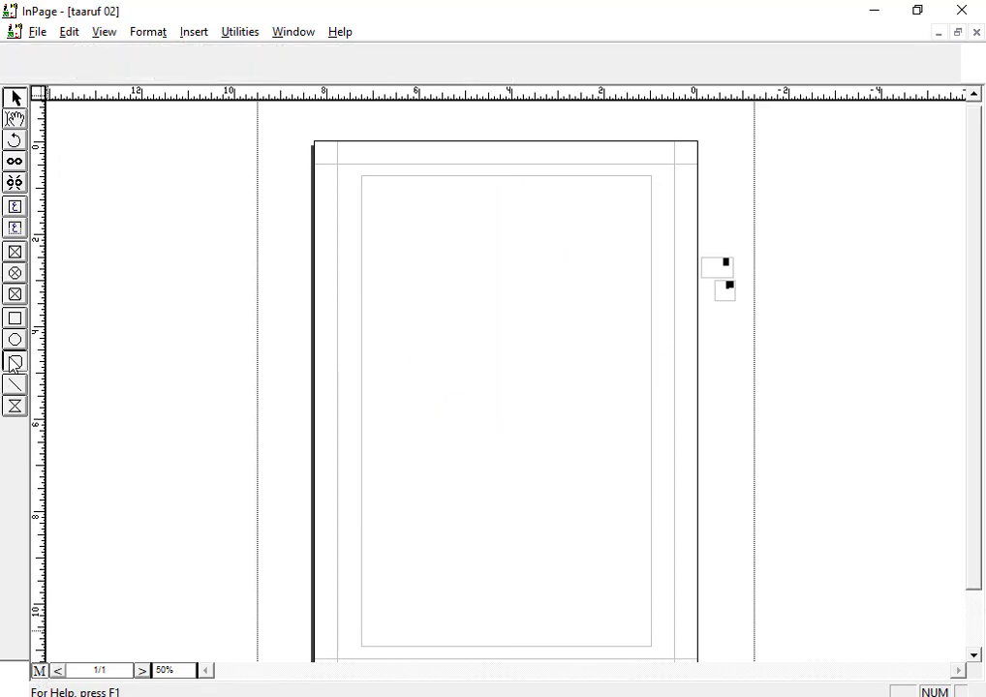
{"action": "left_click_drag", "start_coordinate": [348, 171], "coordinate": [663, 595]}
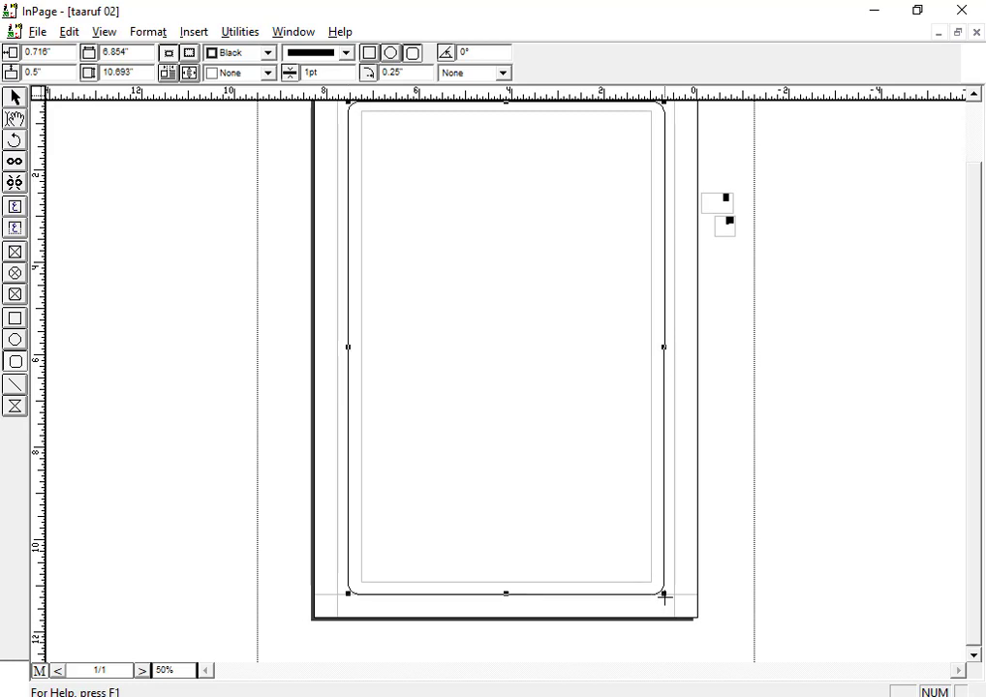
{"action": "left_click_drag", "start_coordinate": [507, 596], "coordinate": [510, 584]}
{"action": "scroll", "coordinate": [539, 564], "scroll_direction": "up", "scroll_amount": 1}
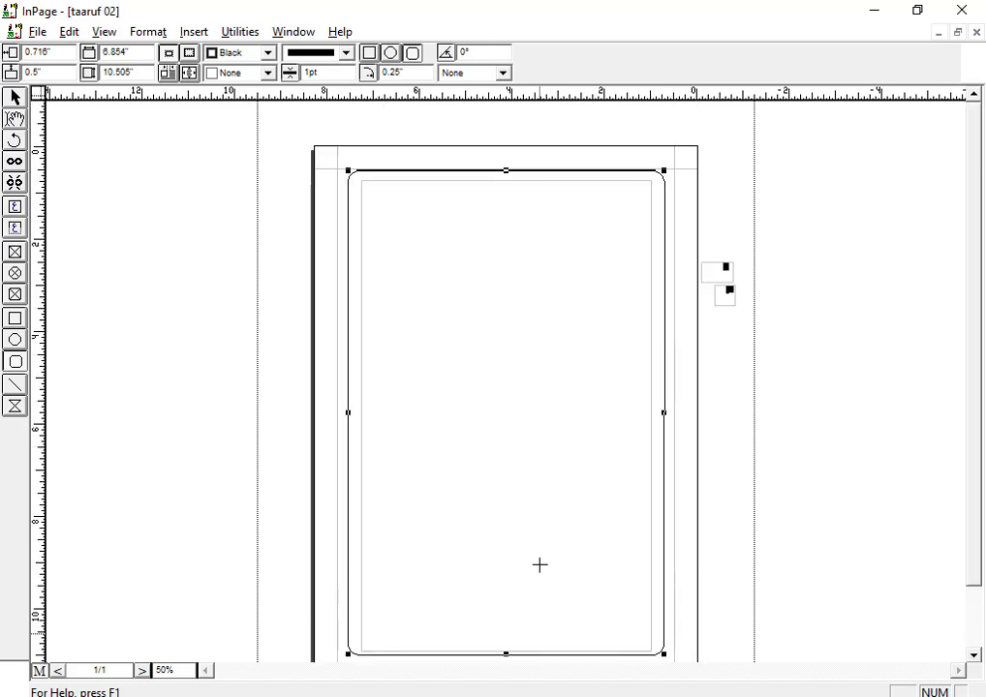
{"action": "key", "text": "Down"}
{"action": "key", "text": "Down"}
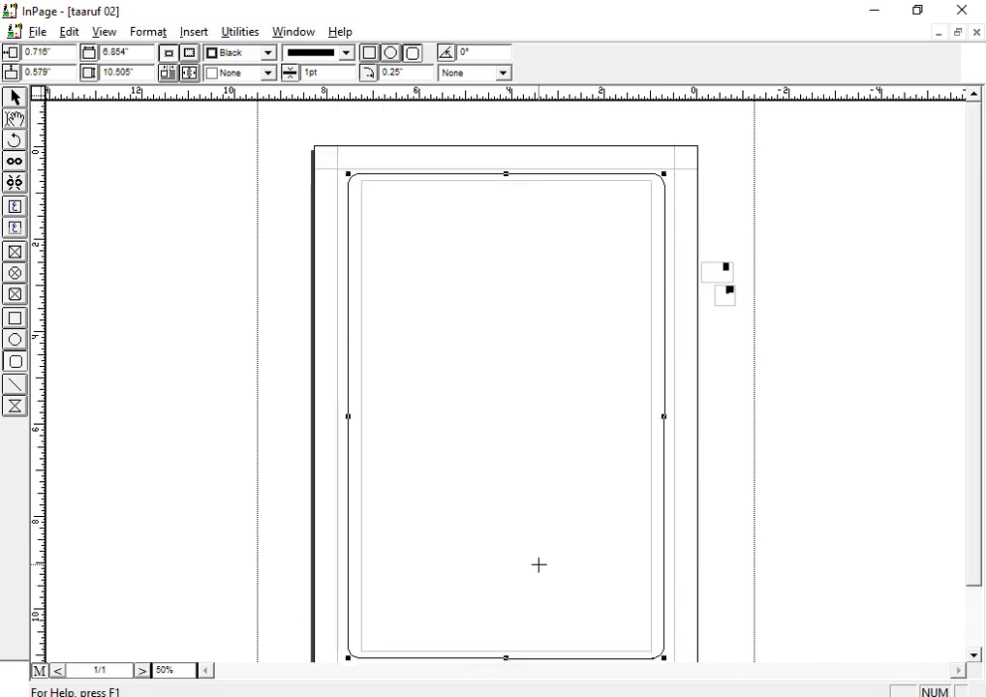
Set the line thickness of the master page border to 3pt
{"action": "left_click_drag", "start_coordinate": [327, 74], "coordinate": [213, 64]}
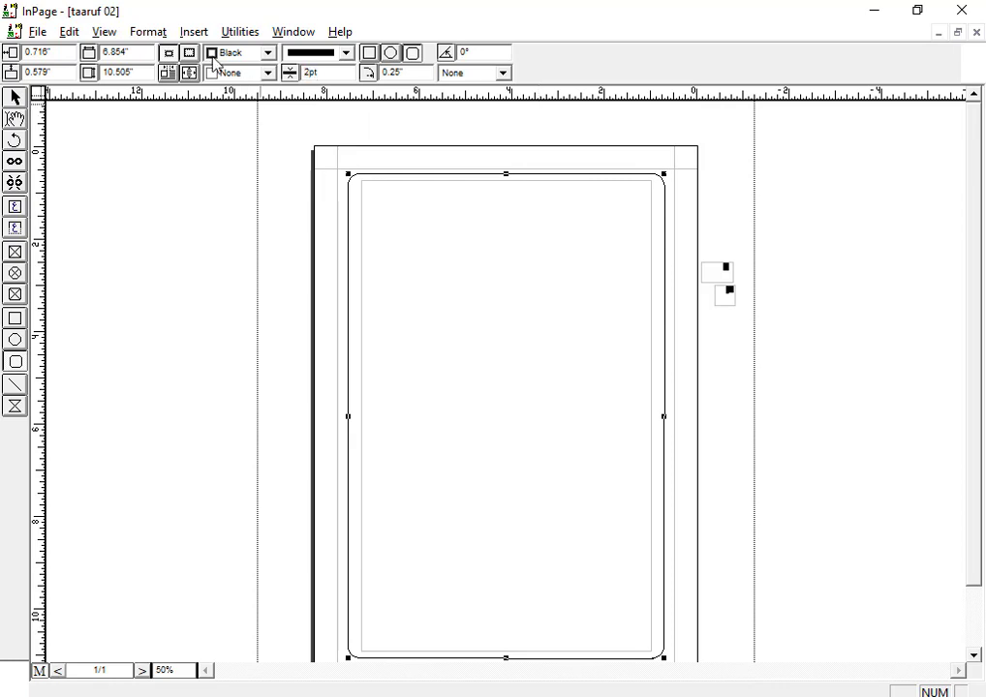
{"action": "left_click_drag", "start_coordinate": [328, 72], "coordinate": [223, 79]}
{"action": "type", "text": "3"}
{"action": "key", "text": "Return"}
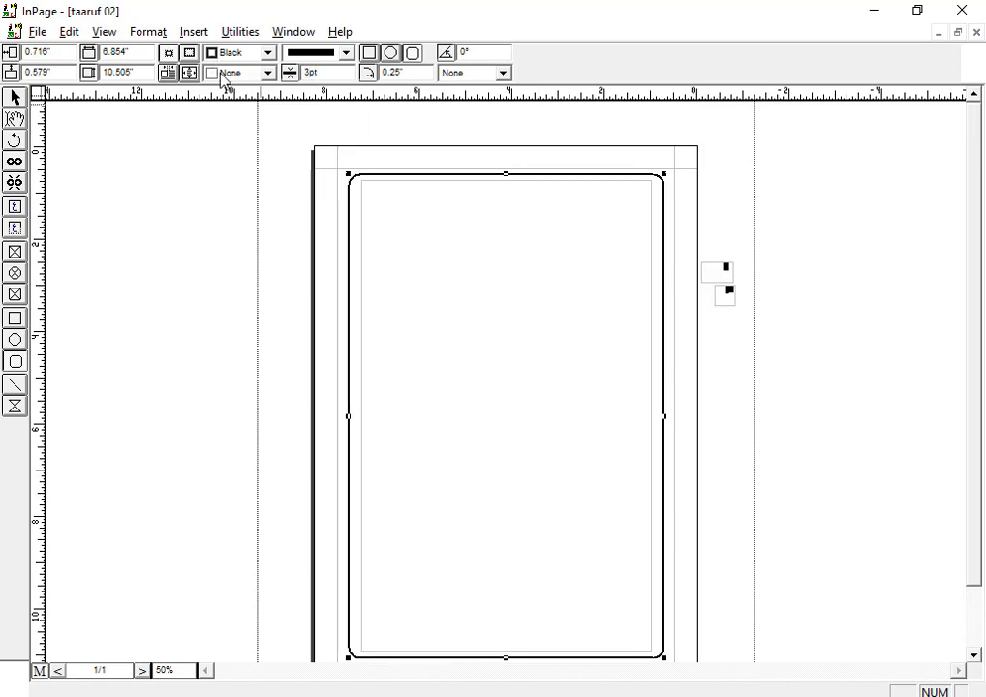
Change the line style of the master page border to the diagonal-striped pattern
{"action": "left_click", "coordinate": [345, 54]}
{"action": "left_click", "coordinate": [327, 72]}
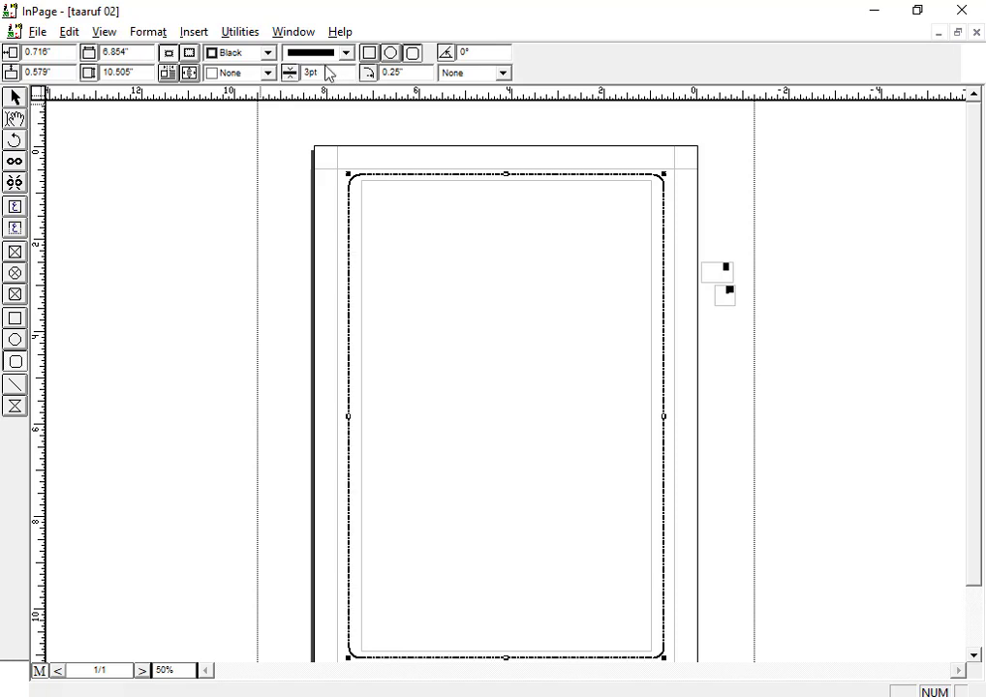
{"action": "left_click", "coordinate": [346, 53]}
{"action": "scroll", "coordinate": [320, 87], "scroll_direction": "up", "scroll_amount": 3}
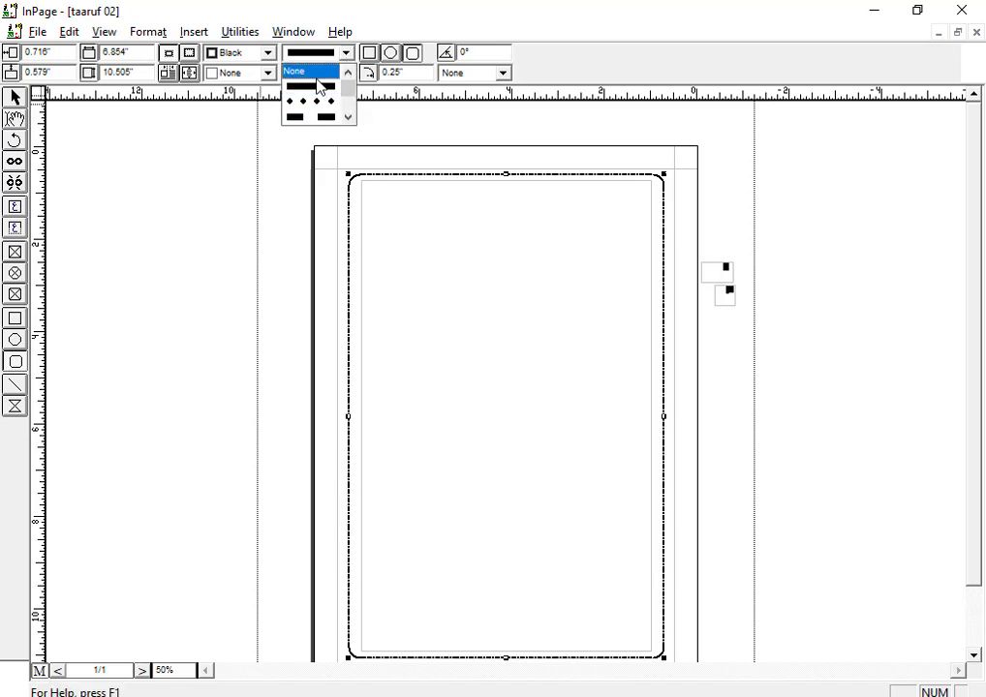
{"action": "scroll", "coordinate": [321, 99], "scroll_direction": "down", "scroll_amount": 3}
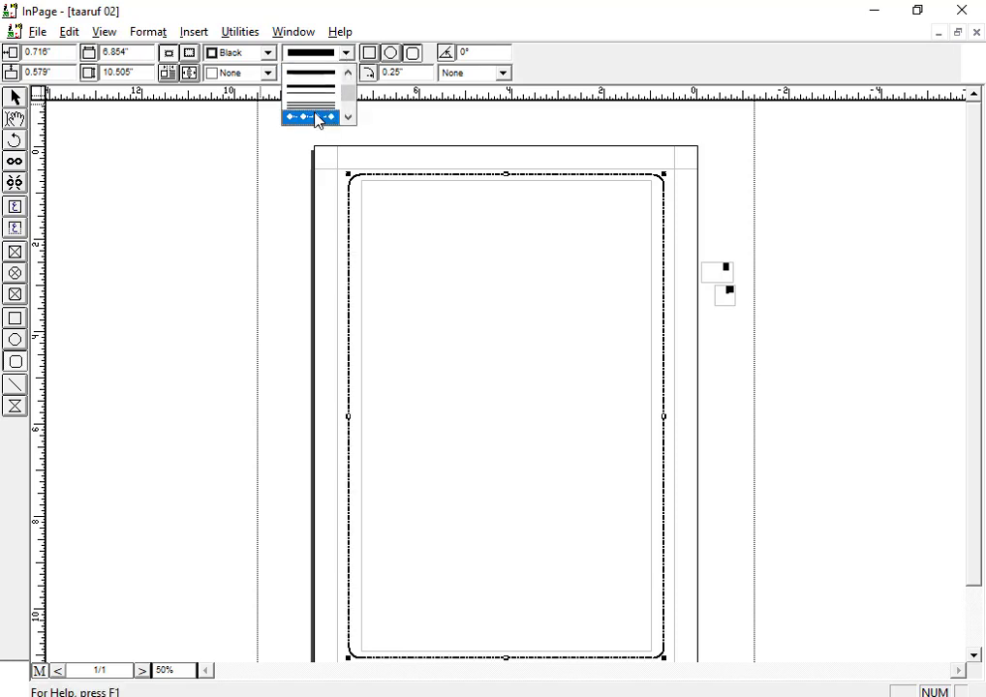
{"action": "left_click", "coordinate": [315, 117]}
{"action": "left_click", "coordinate": [318, 53]}
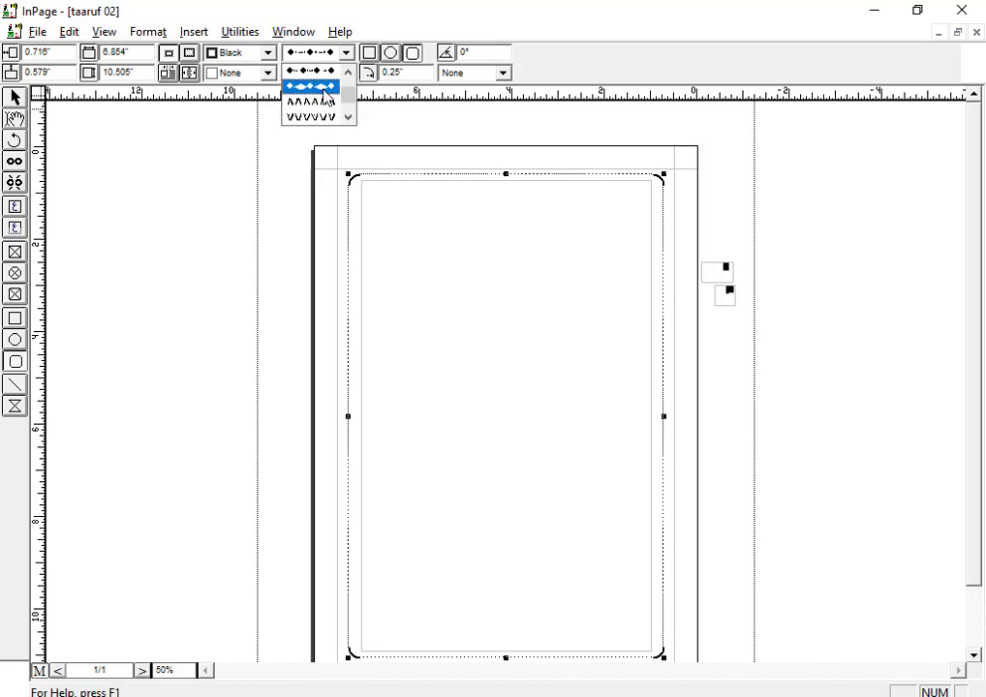
{"action": "scroll", "coordinate": [324, 97], "scroll_direction": "down", "scroll_amount": 2}
{"action": "left_click", "coordinate": [326, 101]}
Try a 4pt line thickness on the master page border and return it to 3pt
{"action": "double_click", "coordinate": [312, 72]}
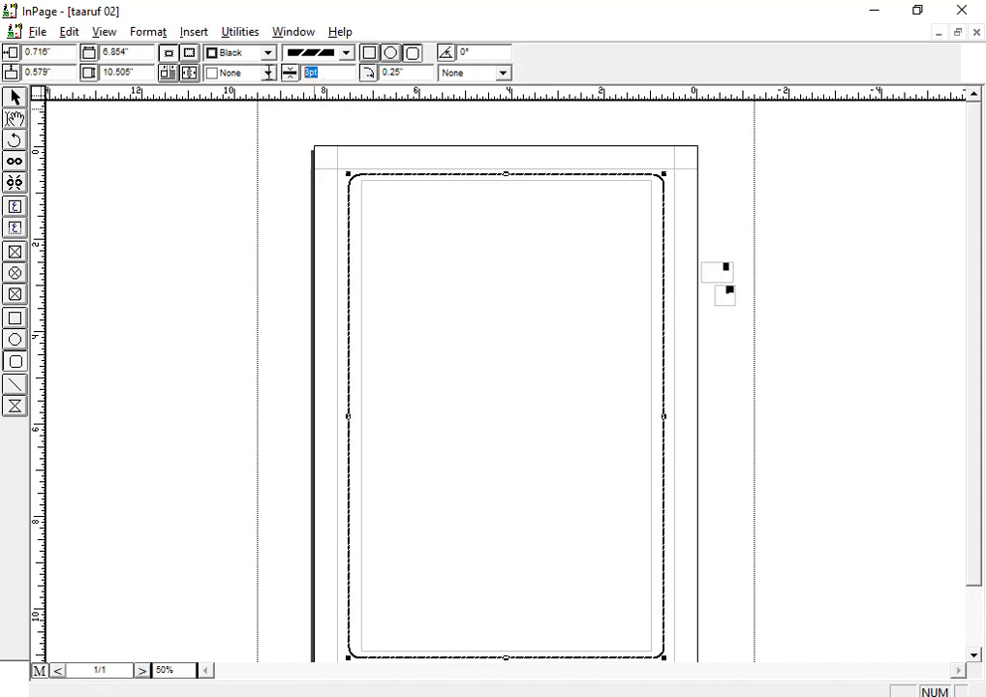
{"action": "type", "text": "4"}
{"action": "key", "text": "Return"}
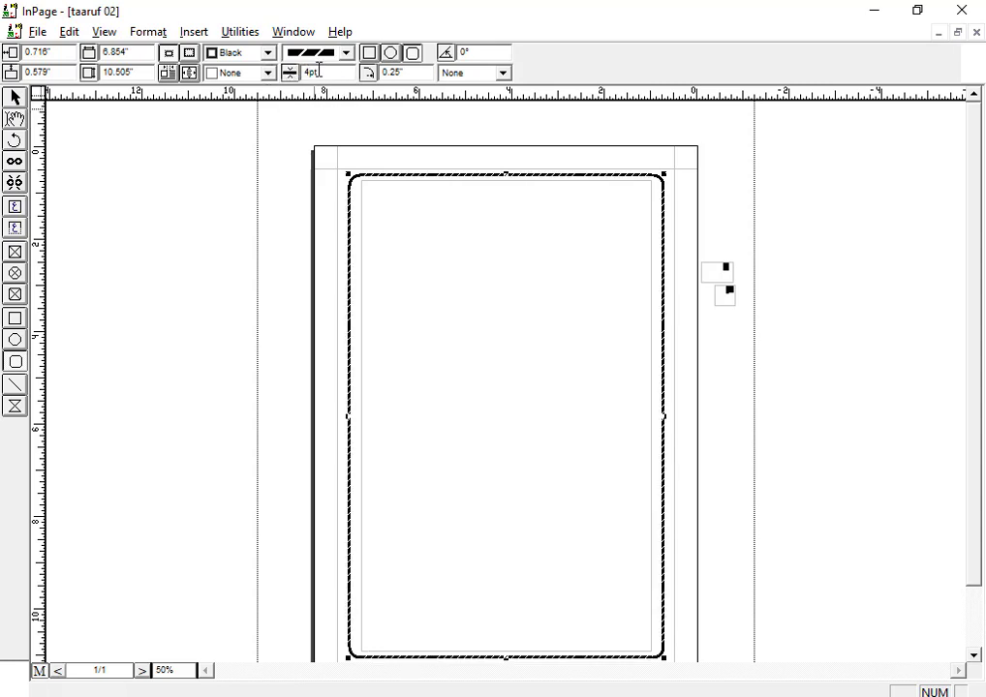
{"action": "type", "text": "3"}
{"action": "key", "text": "Return"}
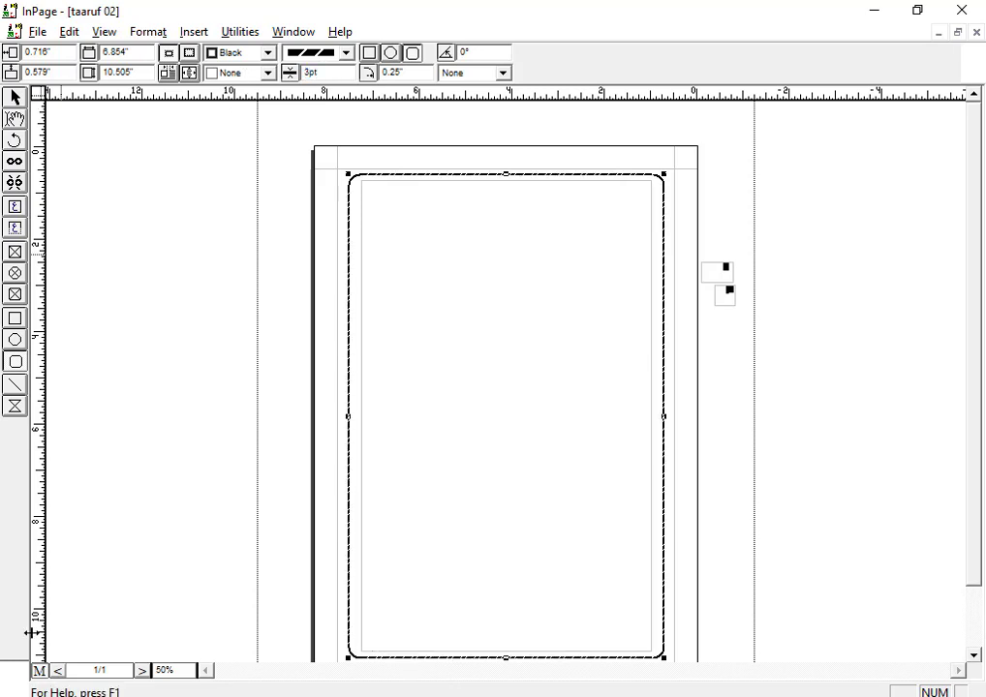
Leave the master page, draw a text box about 1.938 by 0.604 inches atop page 1 and move the title تعارف into it
{"action": "left_click", "coordinate": [42, 672]}
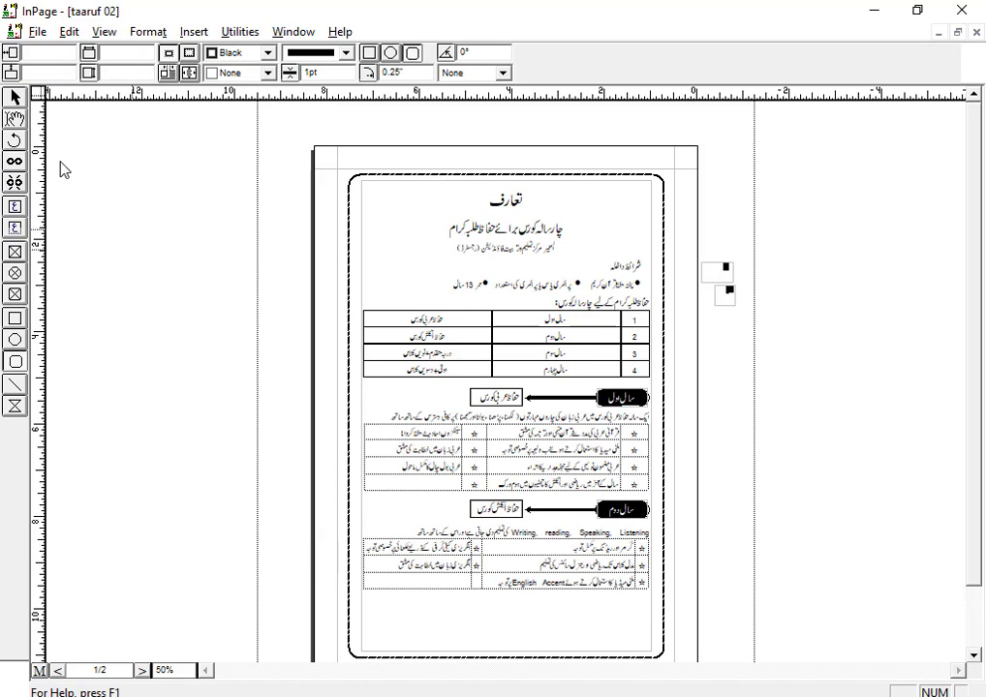
{"action": "left_click", "coordinate": [16, 209]}
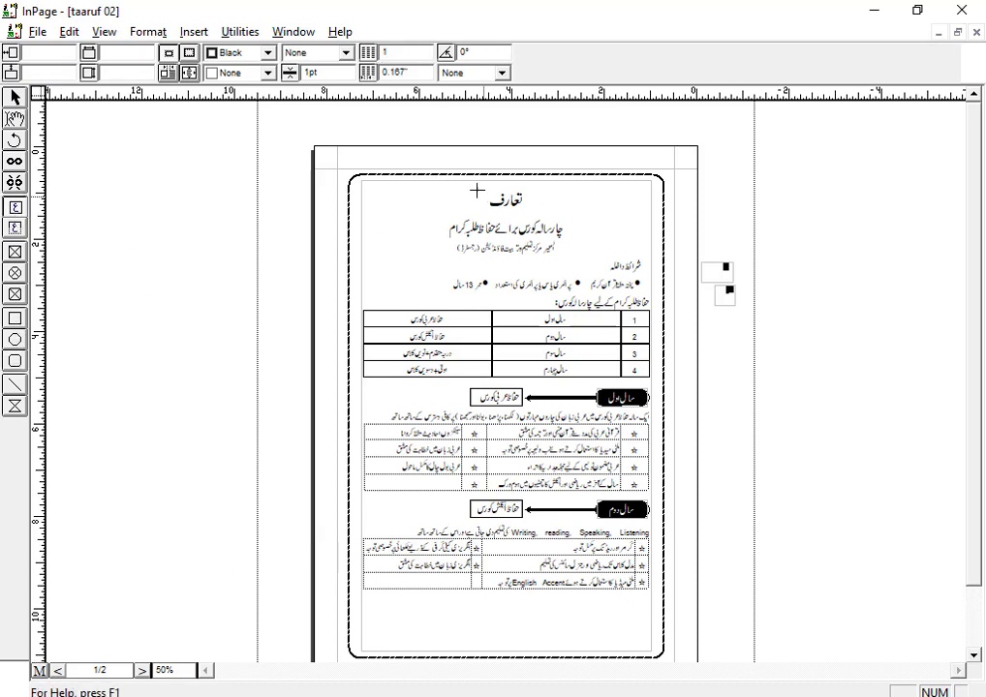
{"action": "left_click_drag", "start_coordinate": [466, 184], "coordinate": [557, 213]}
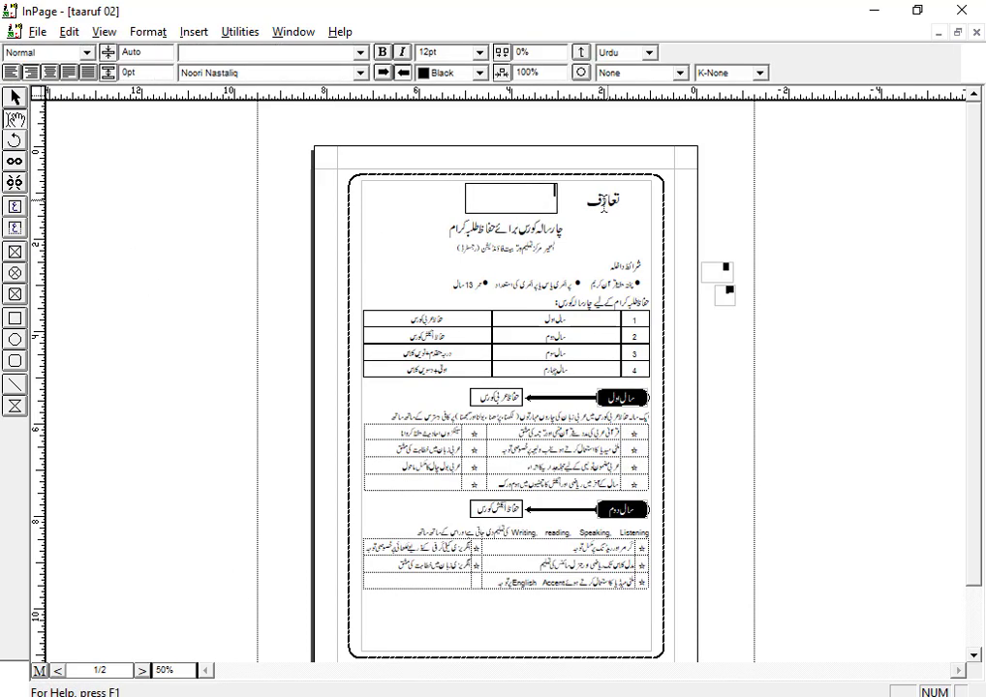
{"action": "double_click", "coordinate": [604, 200]}
{"action": "right_click", "coordinate": [605, 200]}
{"action": "left_click", "coordinate": [647, 281]}
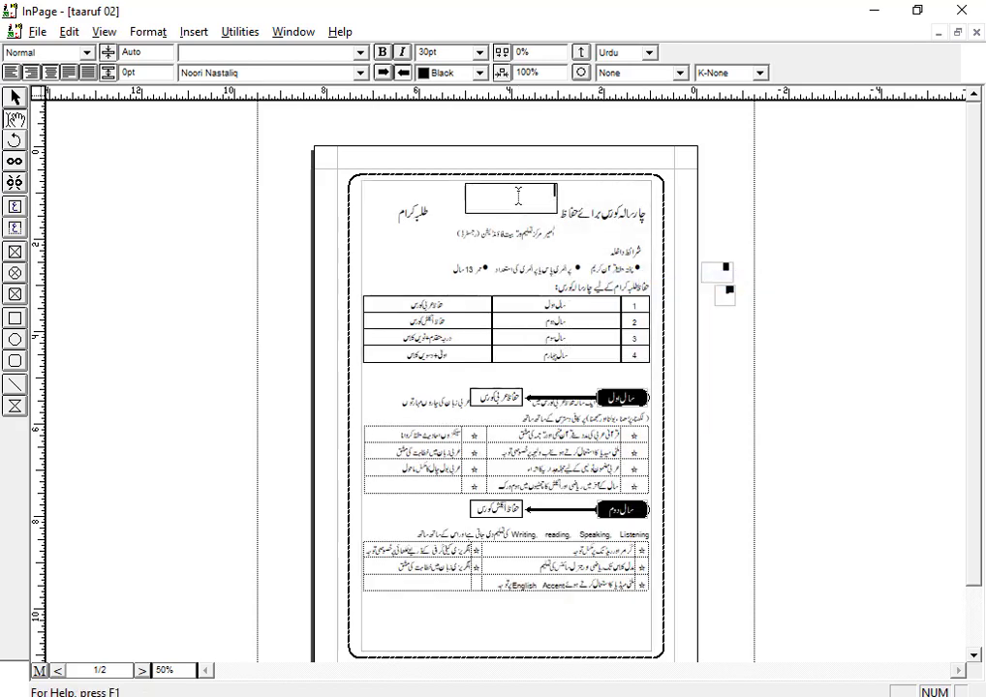
{"action": "right_click", "coordinate": [520, 193]}
{"action": "left_click", "coordinate": [555, 275]}
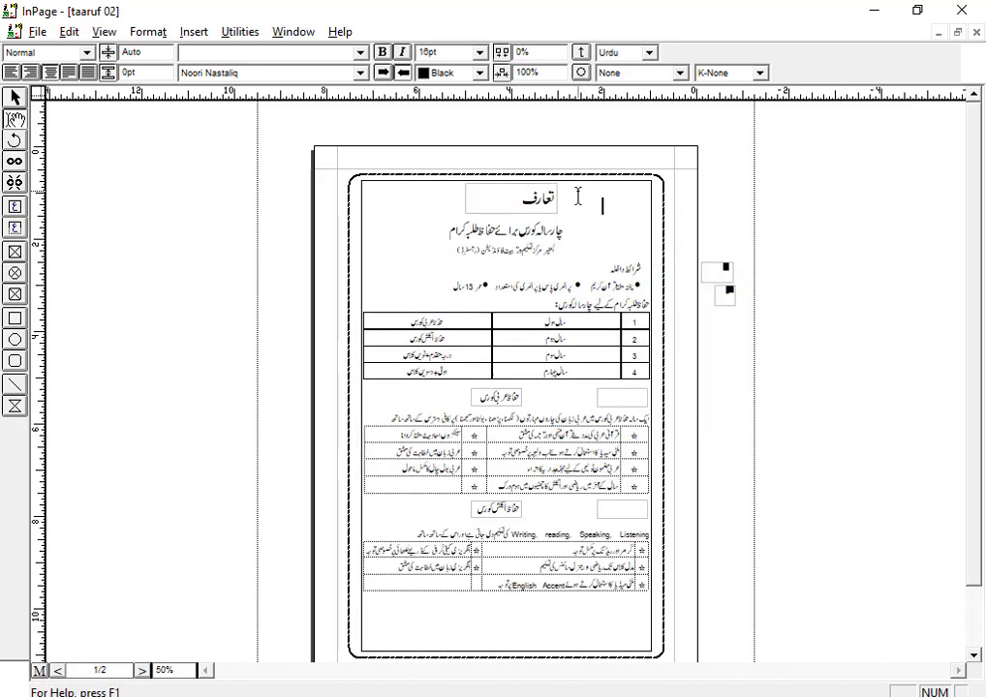
Centre the title تعارف in its text box and colour the text white
{"action": "left_click", "coordinate": [19, 100]}
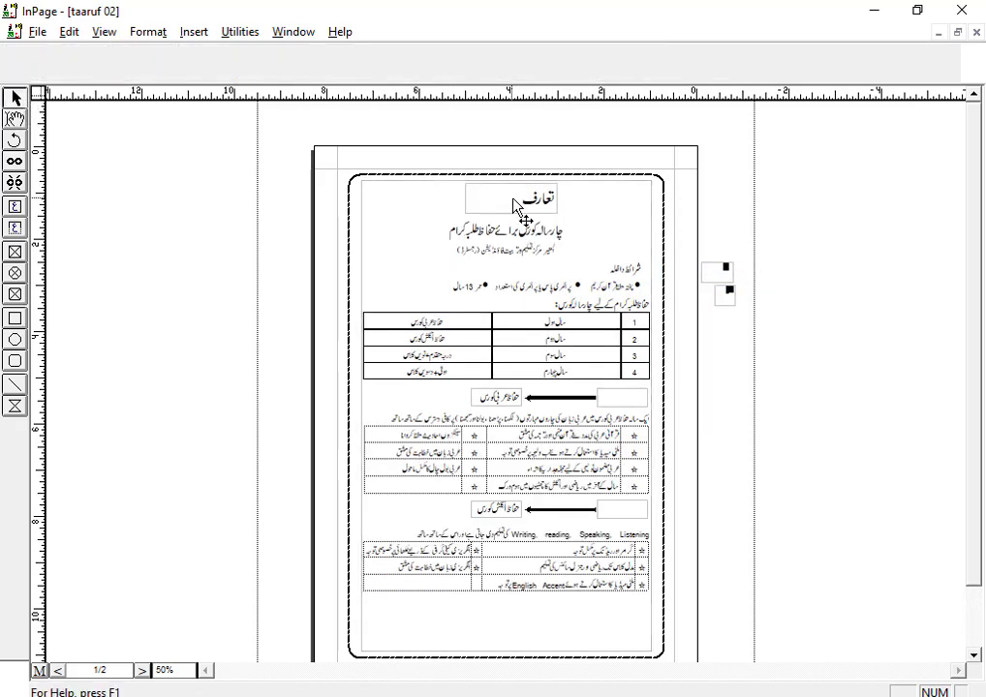
{"action": "left_click", "coordinate": [515, 199]}
{"action": "left_click", "coordinate": [14, 119]}
{"action": "left_click", "coordinate": [490, 203]}
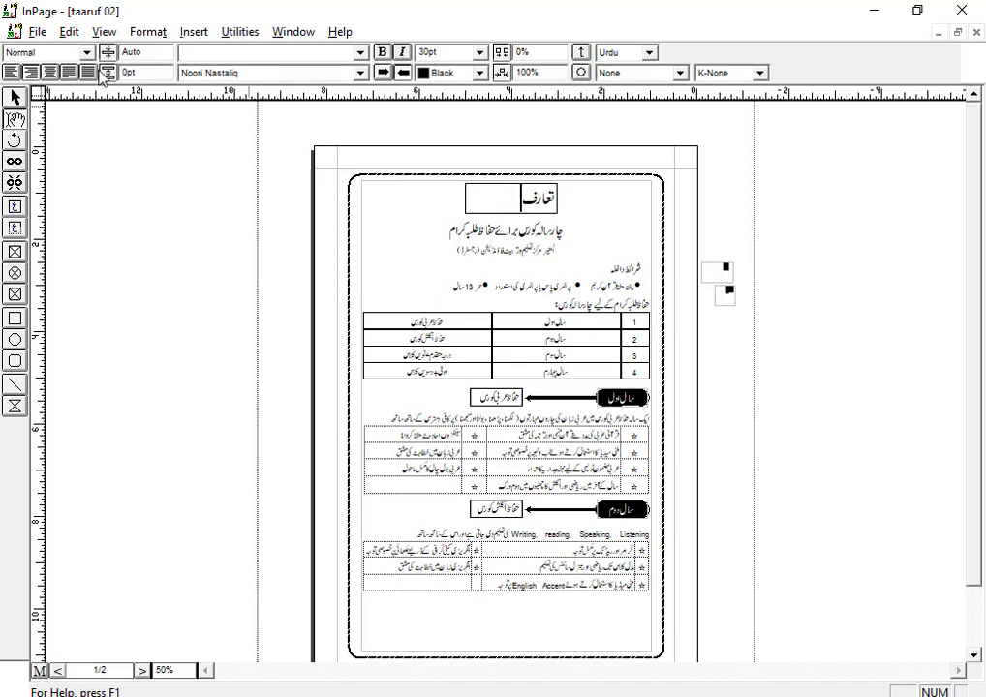
{"action": "left_click_drag", "start_coordinate": [489, 204], "coordinate": [559, 199]}
{"action": "left_click", "coordinate": [434, 73]}
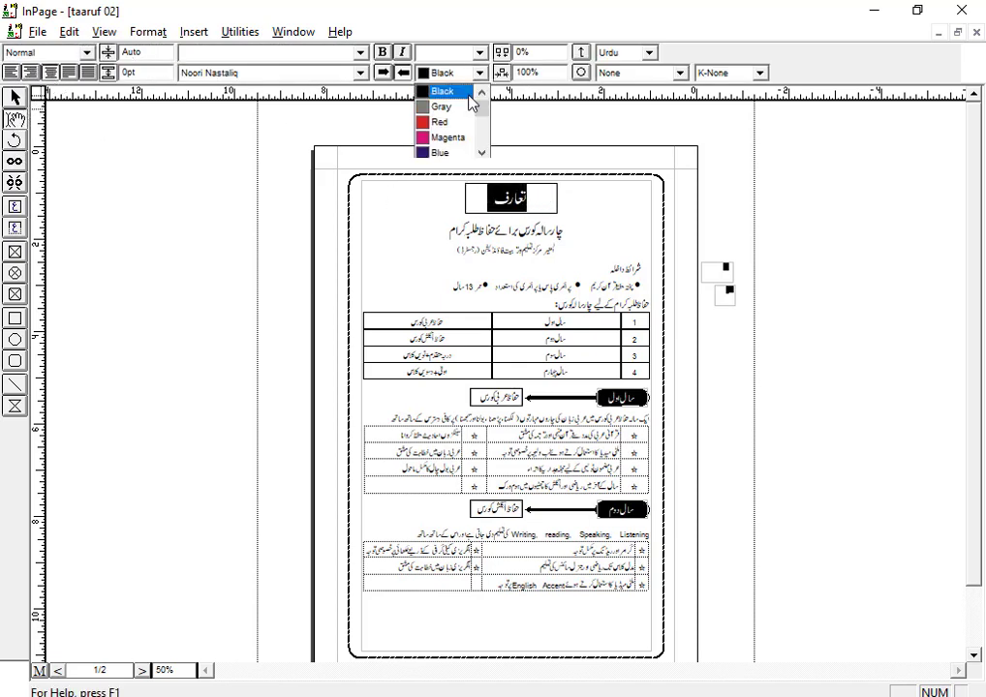
{"action": "scroll", "coordinate": [431, 106], "scroll_direction": "up", "scroll_amount": 1}
{"action": "left_click", "coordinate": [431, 88]}
{"action": "left_click", "coordinate": [14, 97]}
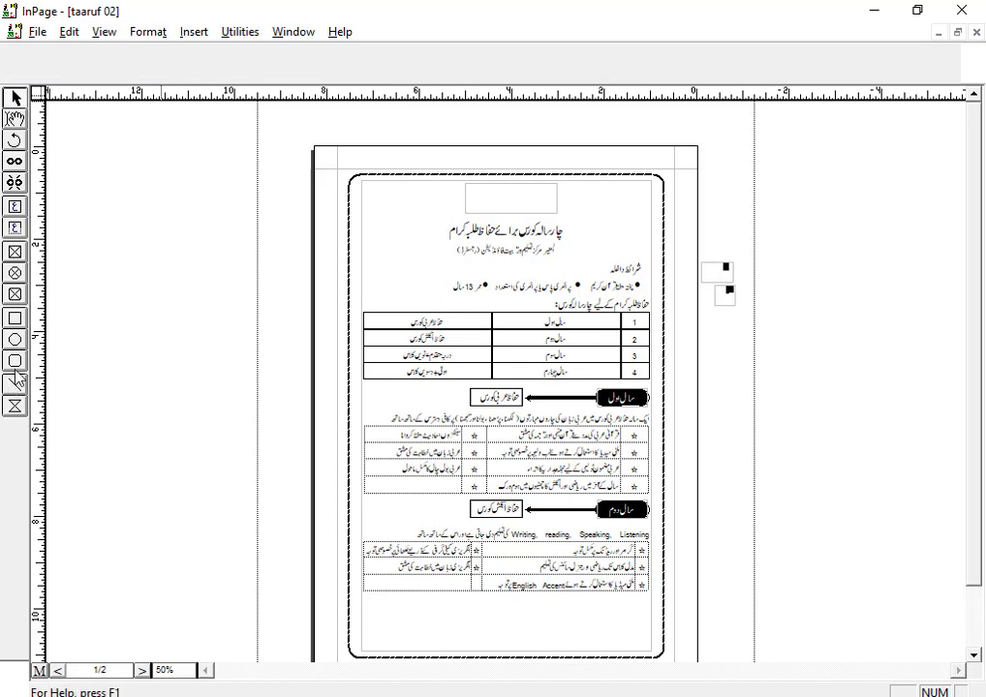
Draw a rounded rectangle about 2.771 by 0.583 inches over the title's text box and fill it black
{"action": "left_click", "coordinate": [15, 360]}
{"action": "left_click_drag", "start_coordinate": [452, 183], "coordinate": [579, 209]}
{"action": "left_click", "coordinate": [243, 75]}
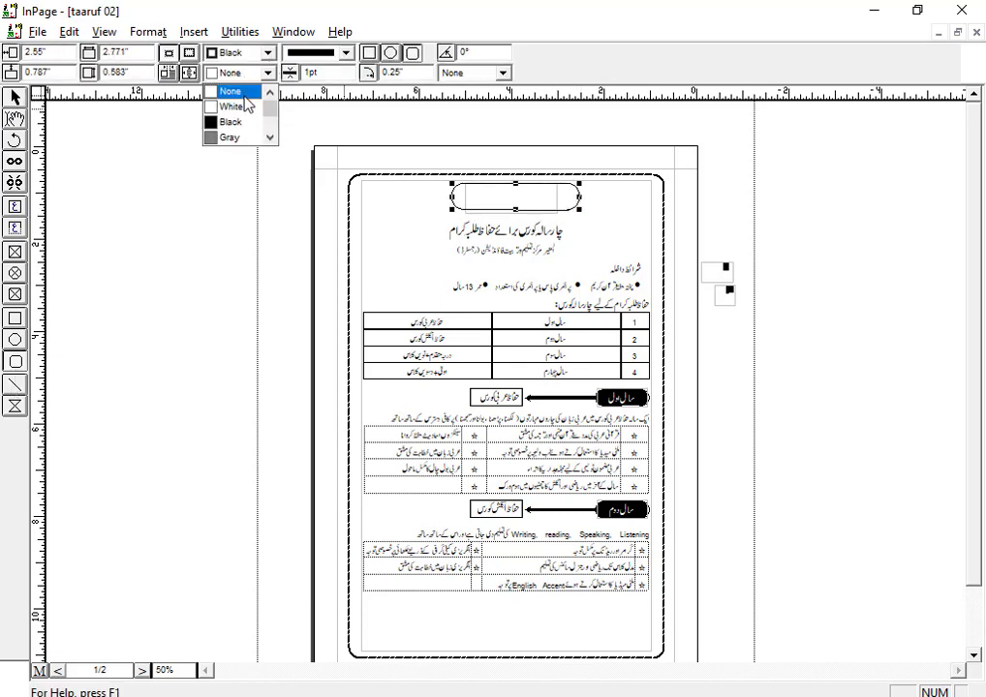
{"action": "left_click", "coordinate": [235, 119]}
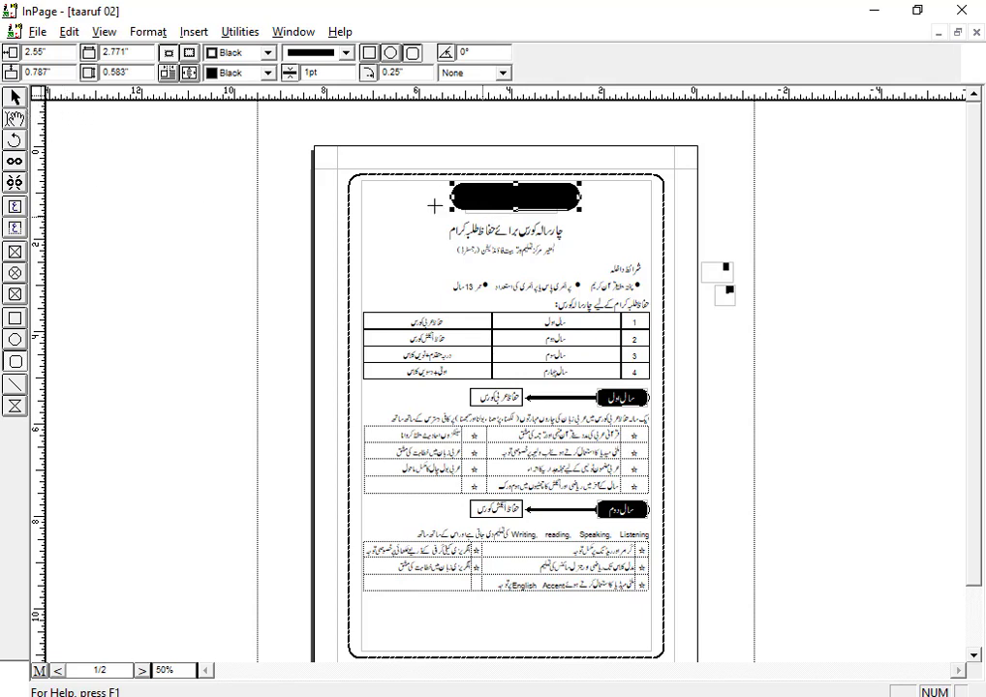
Cut the title's text box and paste it back in front of the black rounded rectangle
{"action": "left_click", "coordinate": [14, 97]}
{"action": "left_click", "coordinate": [479, 218]}
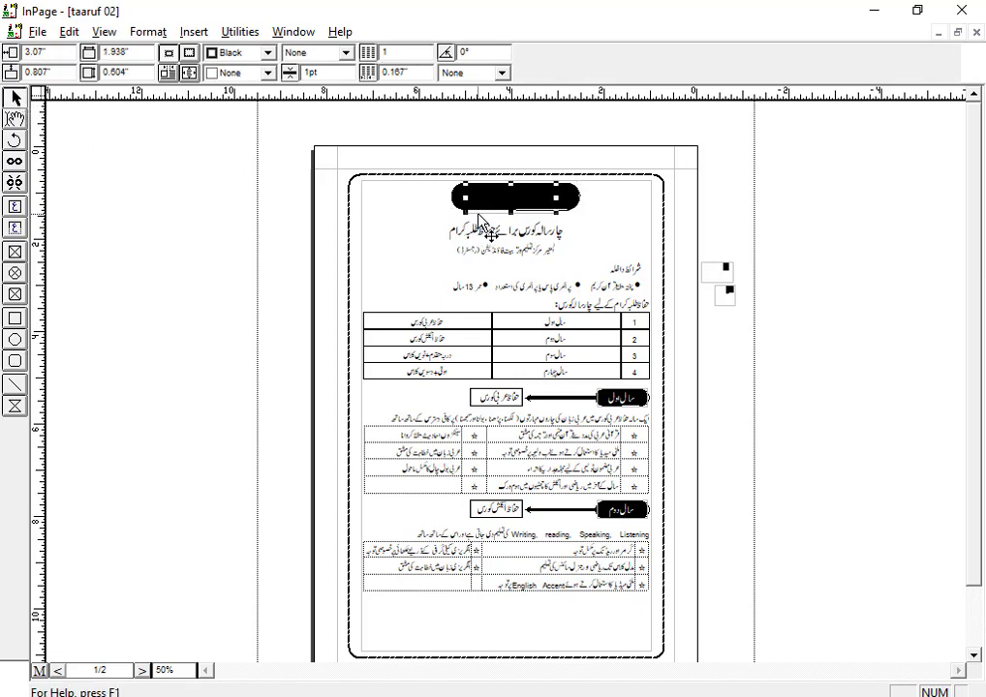
{"action": "right_click", "coordinate": [479, 218]}
{"action": "left_click", "coordinate": [533, 295]}
{"action": "right_click", "coordinate": [517, 209]}
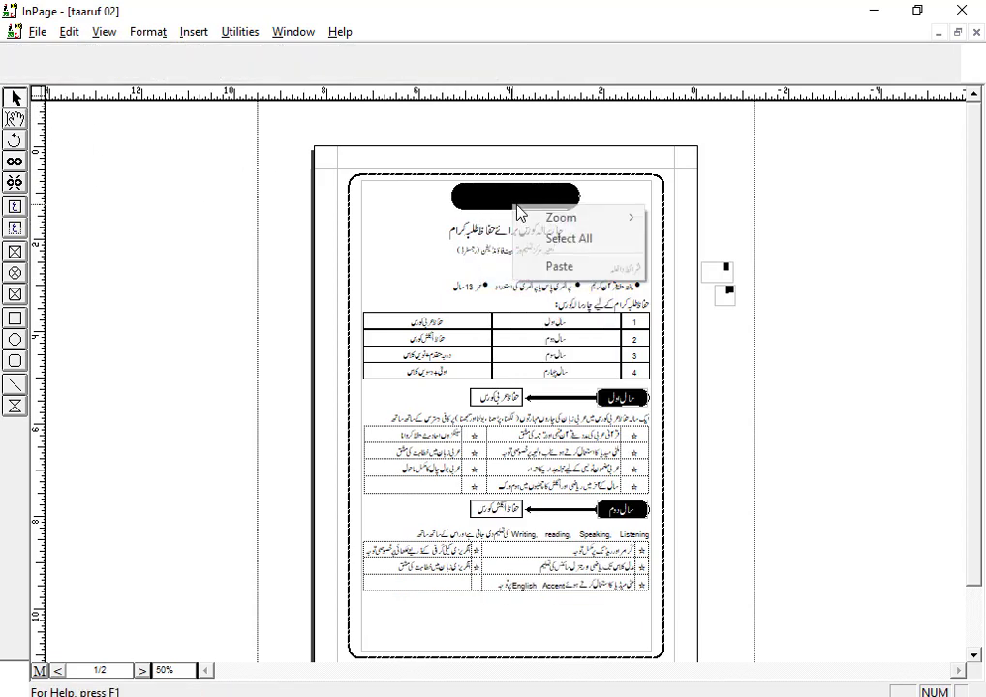
{"action": "left_click", "coordinate": [556, 267]}
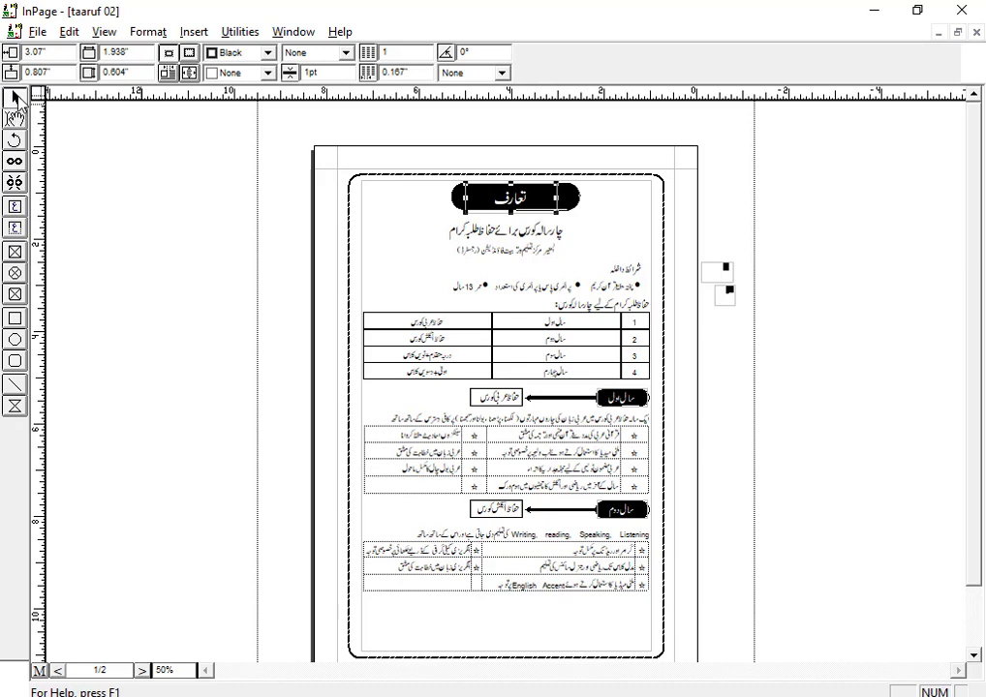
Move the grouped سال دوم heading down to about 7.777 inches and save the document
{"action": "left_click", "coordinate": [507, 512]}
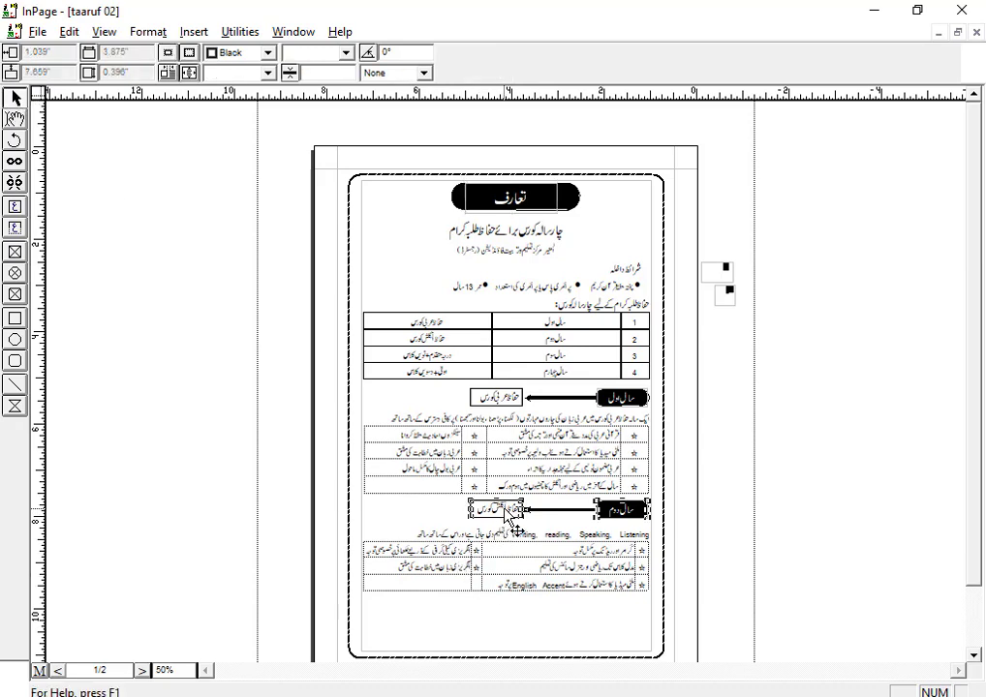
{"action": "left_click_drag", "start_coordinate": [506, 510], "coordinate": [506, 516]}
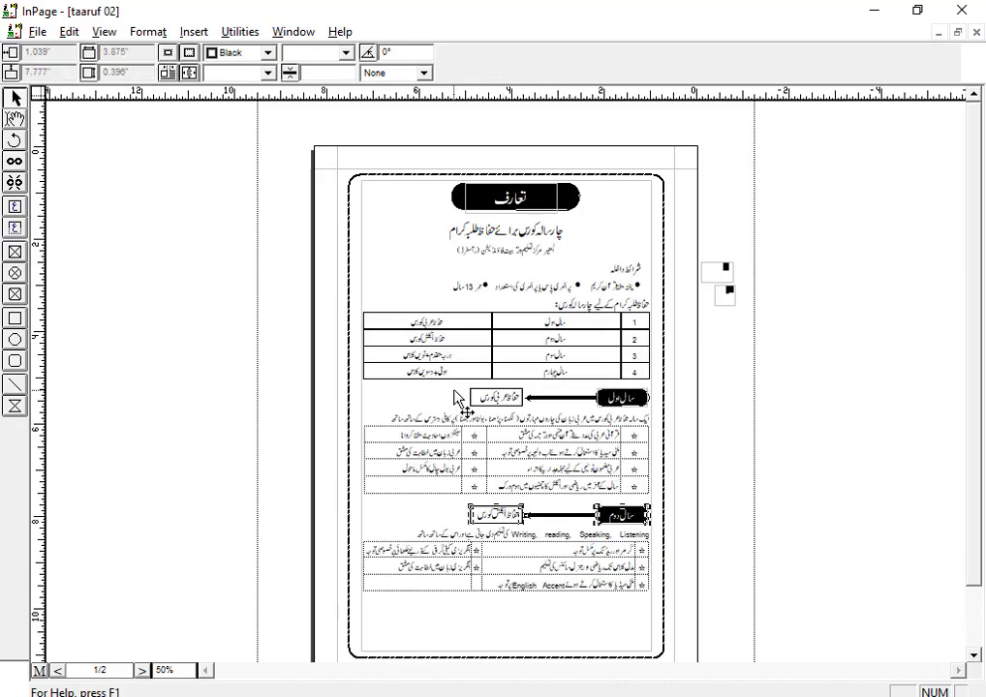
{"action": "key", "text": "ctrl+s"}
Select the title's text box together with its black shape and nudge both slightly left towards the page centre
{"action": "left_click", "coordinate": [60, 671]}
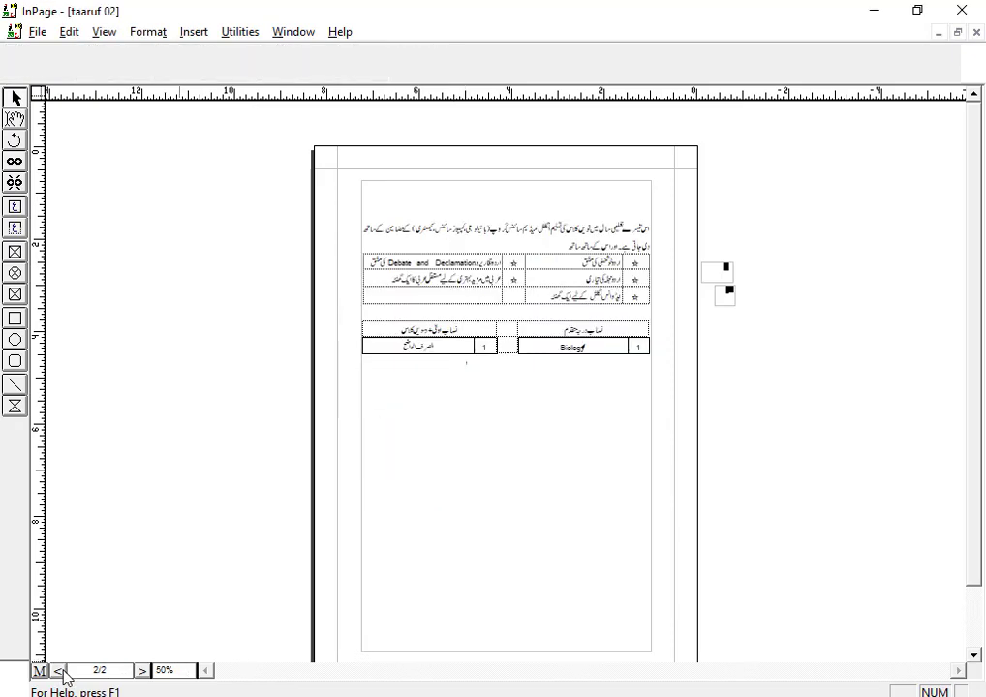
{"action": "left_click", "coordinate": [144, 671]}
{"action": "left_click", "coordinate": [531, 323]}
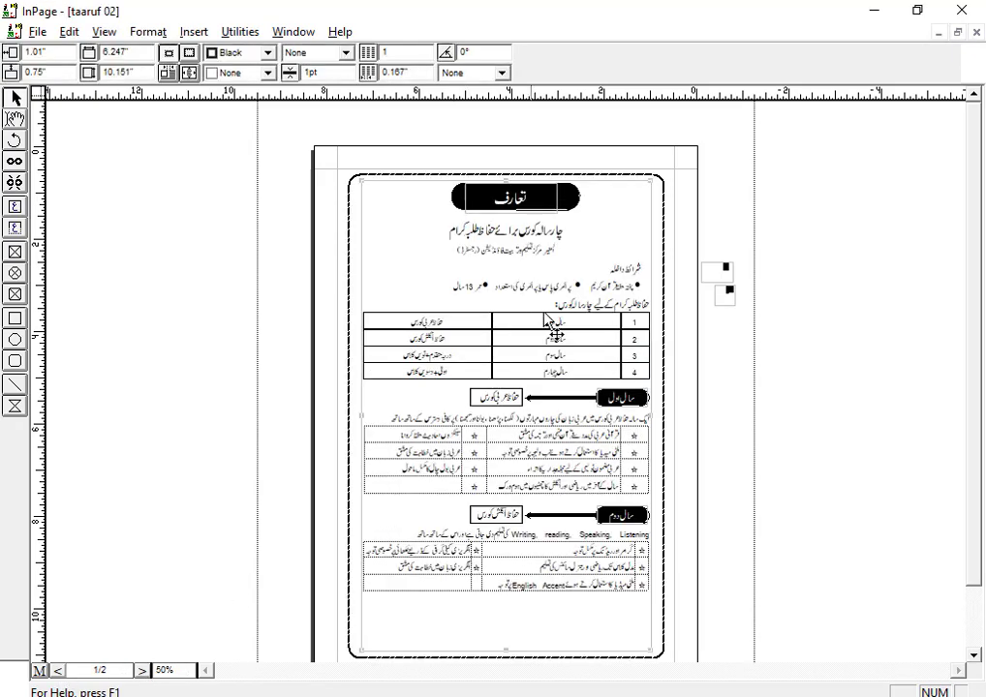
{"action": "left_click", "coordinate": [415, 179]}
{"action": "left_click", "coordinate": [510, 211]}
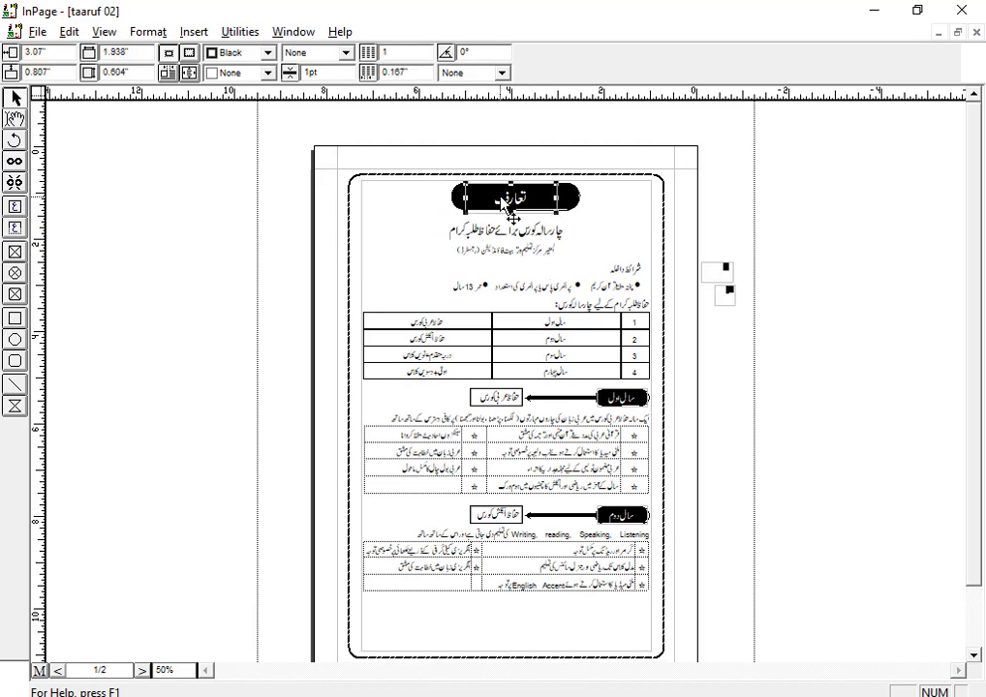
{"action": "left_click", "coordinate": [470, 215]}
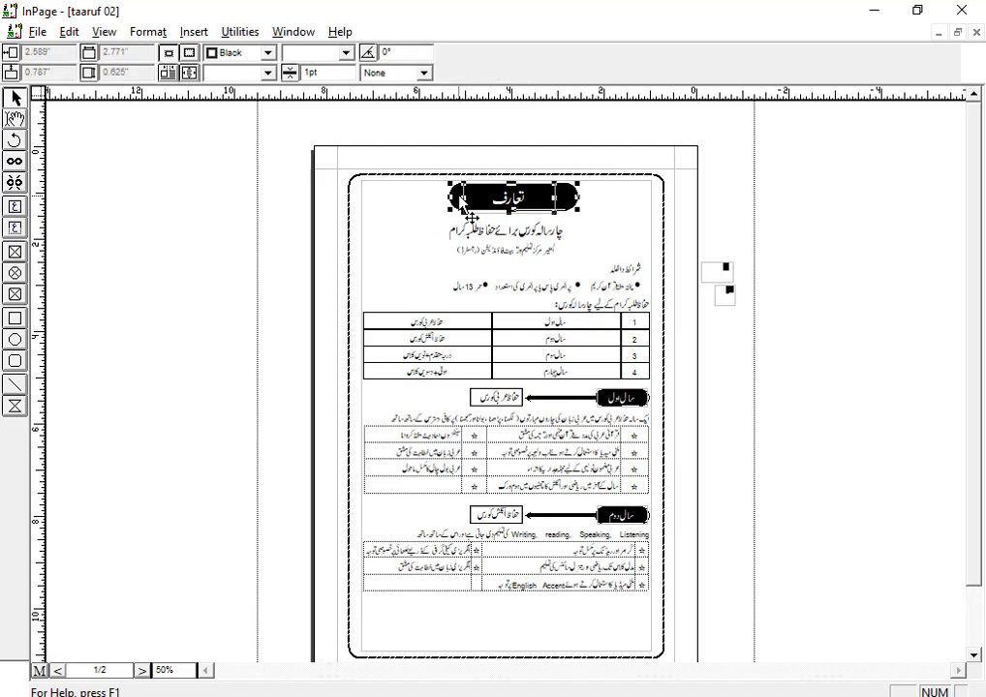
{"action": "left_click", "coordinate": [500, 166]}
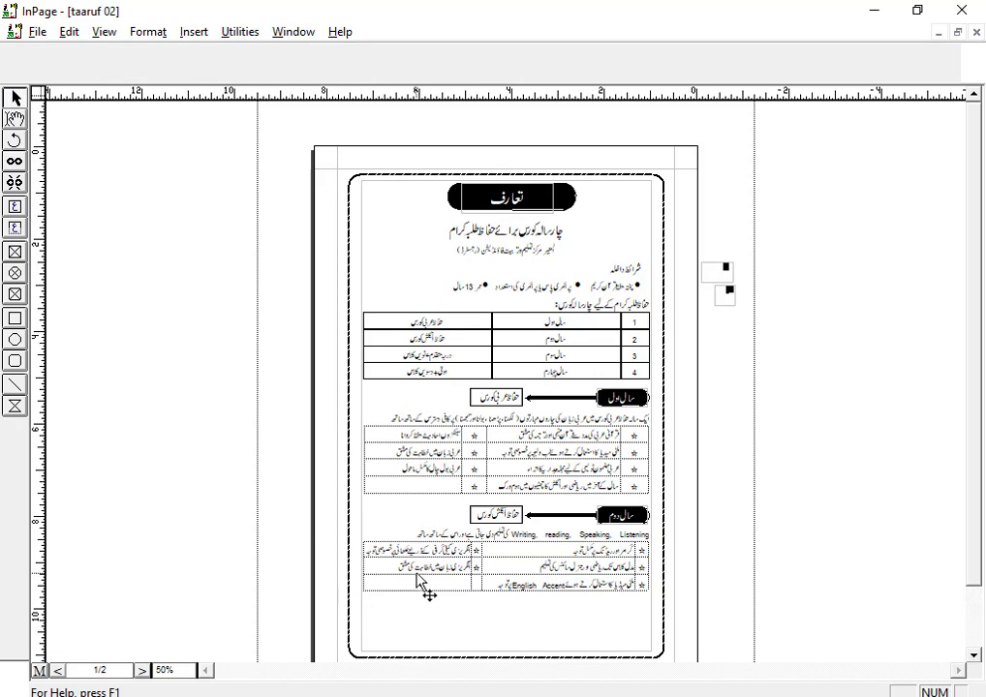
Print all pages on the HP LaserJet MFP M28-M31 with manual printing on both sides enabled
{"action": "left_click", "coordinate": [57, 671]}
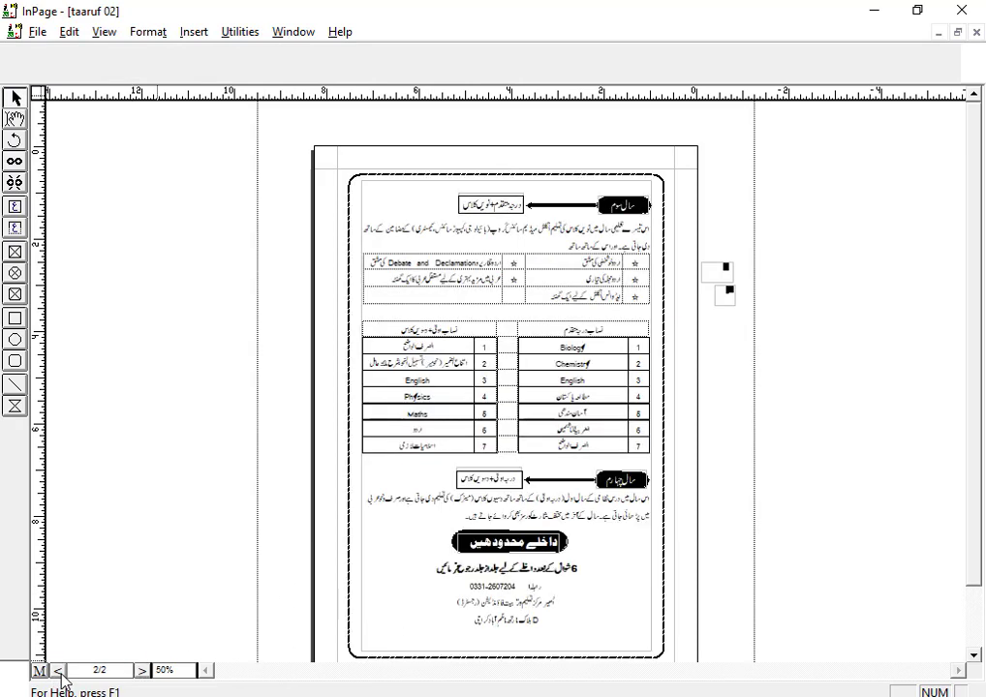
{"action": "left_click", "coordinate": [142, 671]}
{"action": "left_click", "coordinate": [473, 261]}
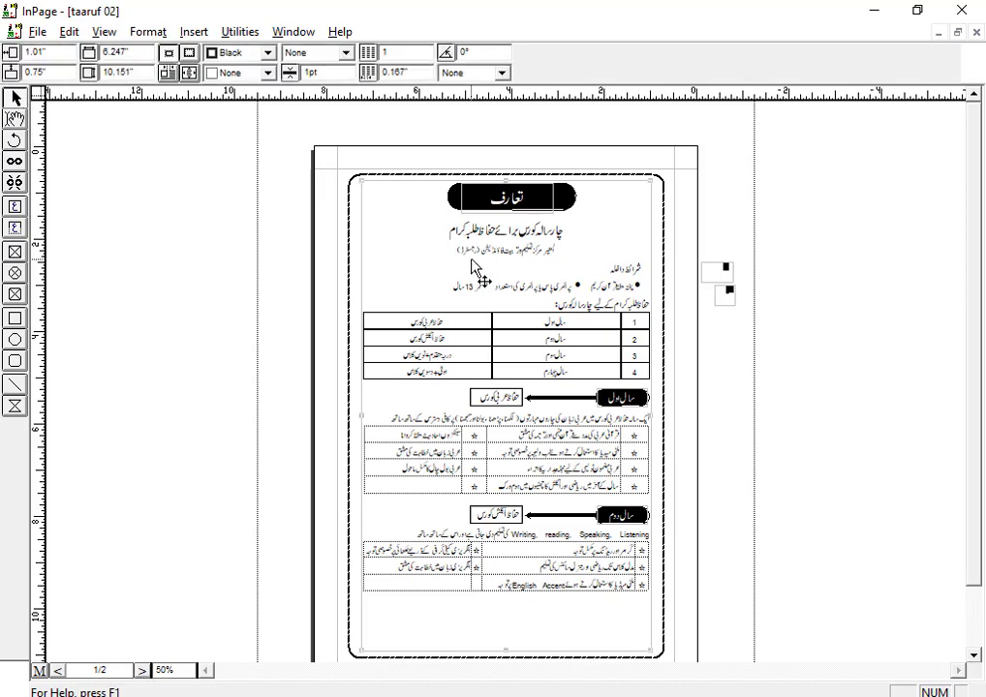
{"action": "key", "text": "ctrl+p"}
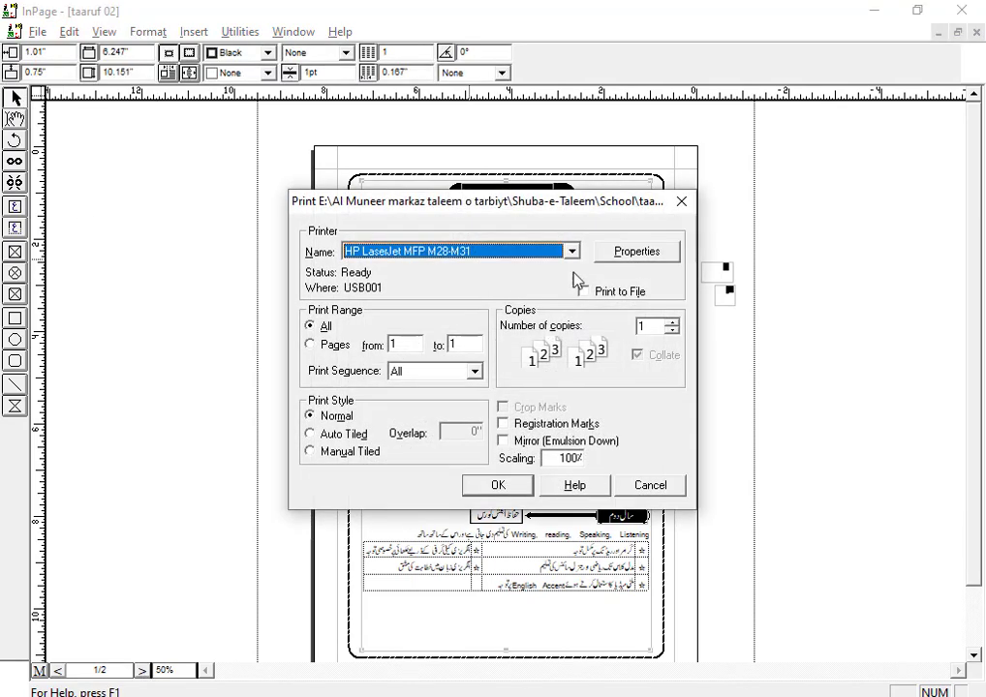
{"action": "left_click", "coordinate": [620, 260]}
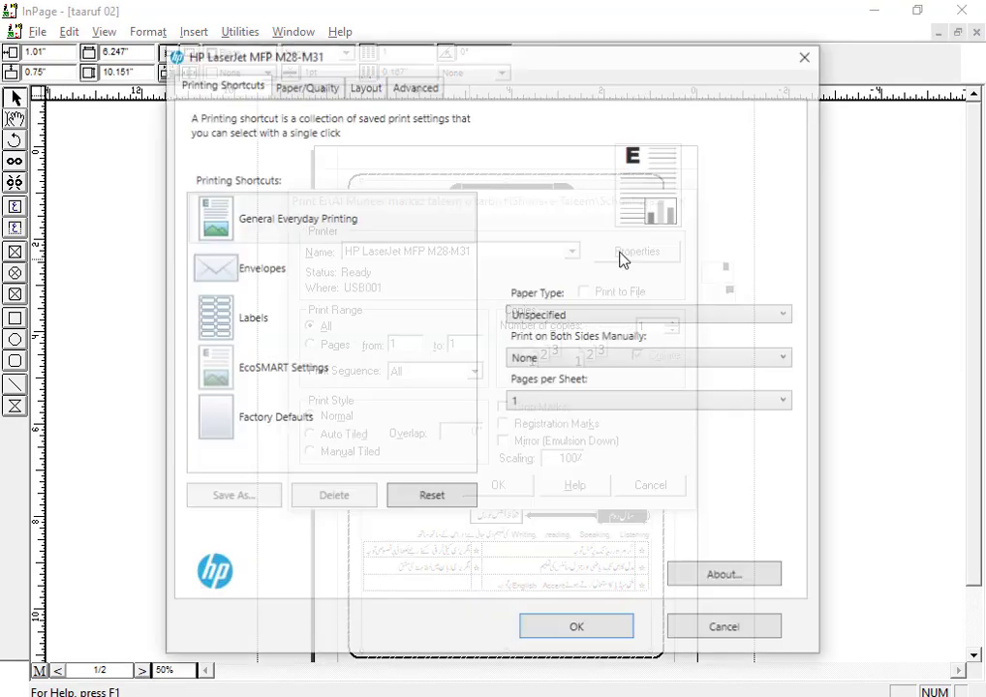
{"action": "left_click", "coordinate": [351, 89]}
{"action": "left_click", "coordinate": [246, 139]}
{"action": "left_click", "coordinate": [581, 634]}
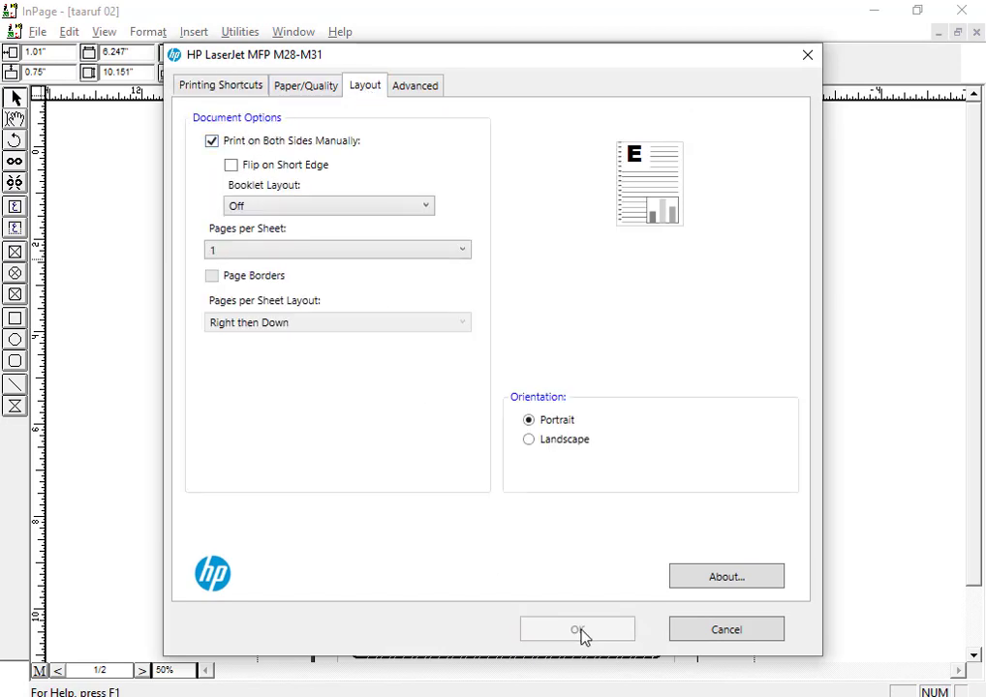
{"action": "left_click", "coordinate": [497, 476]}
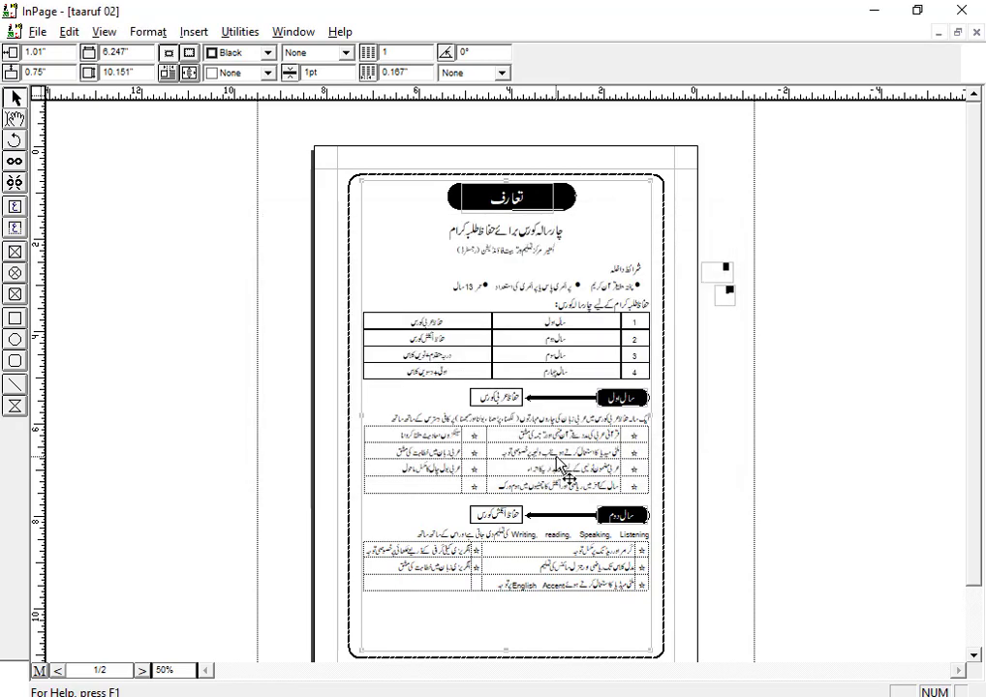
Review the finished first page at 200%, 100% and 50% zoom
{"action": "key", "text": "ctrl+2"}
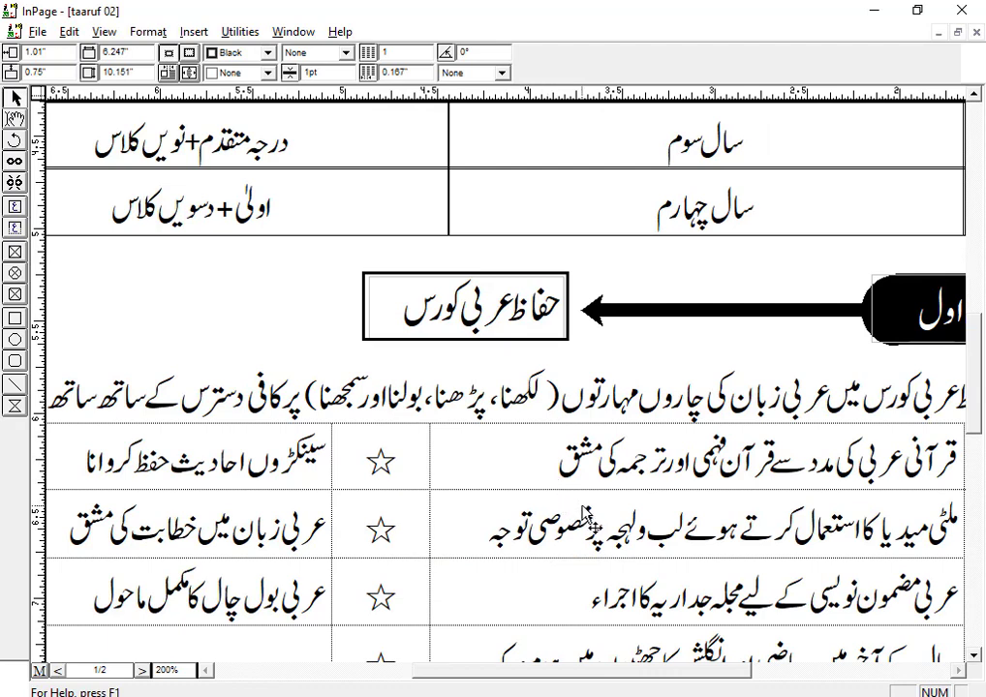
{"action": "left_click", "coordinate": [958, 669]}
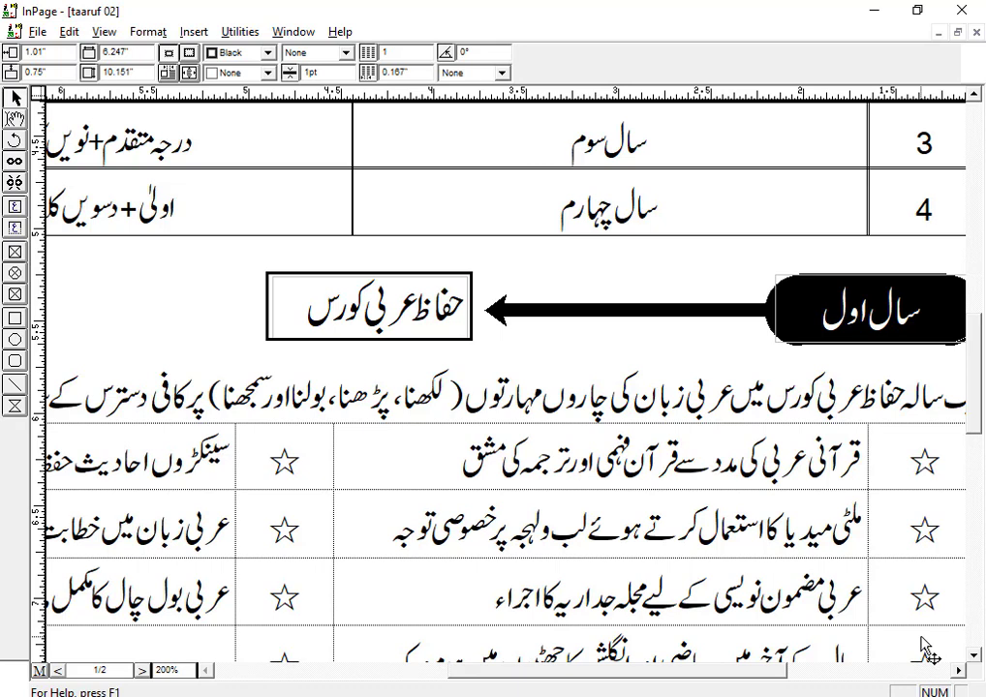
{"action": "key", "text": "ctrl+1"}
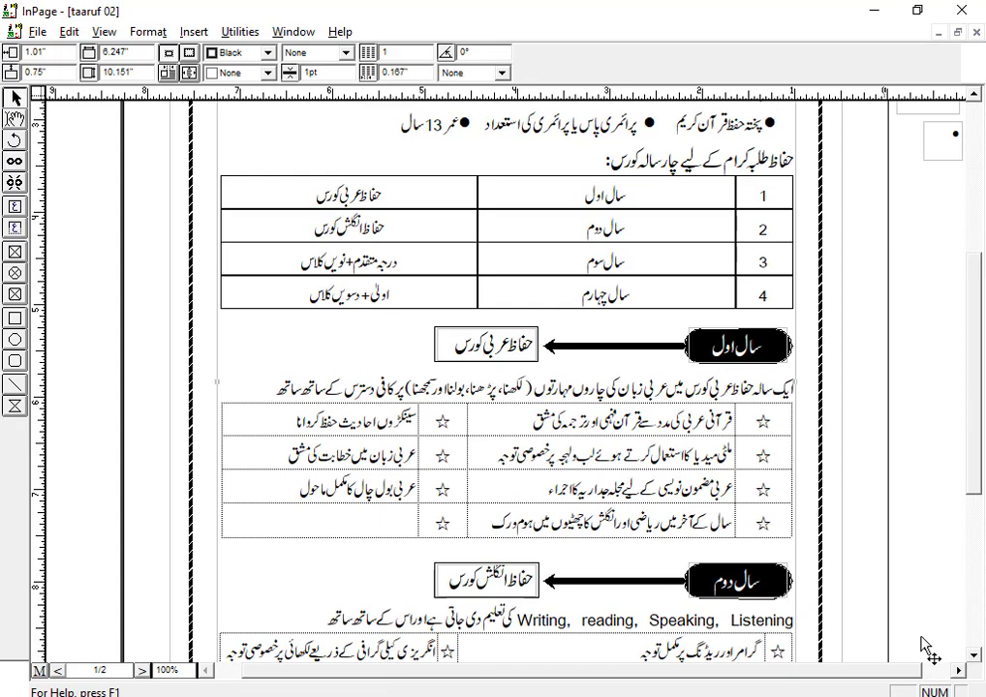
{"action": "key", "text": "ctrl+5"}
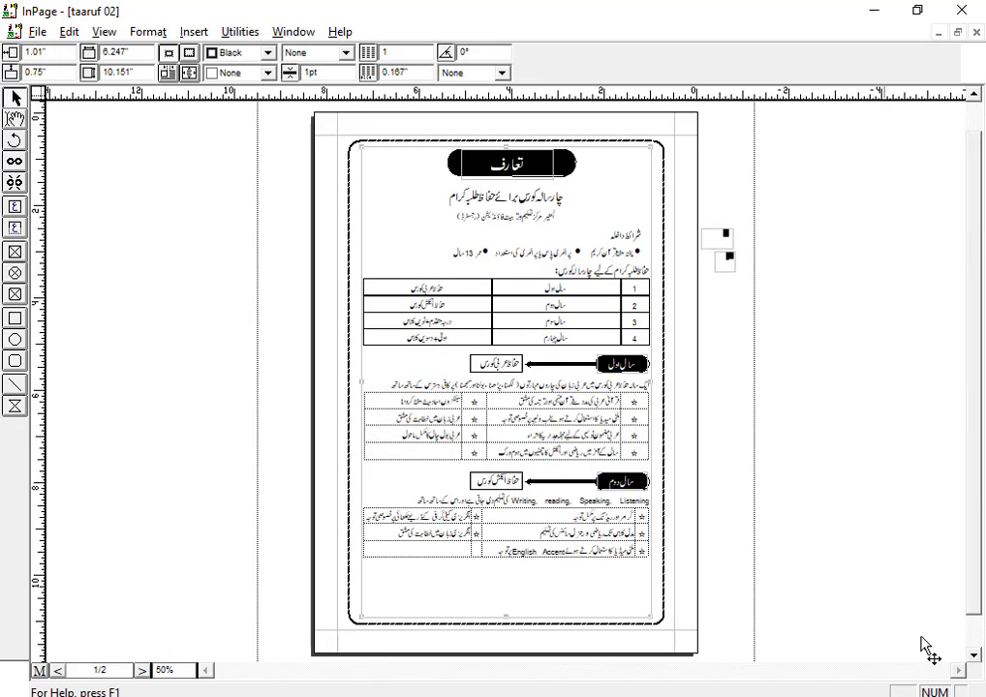